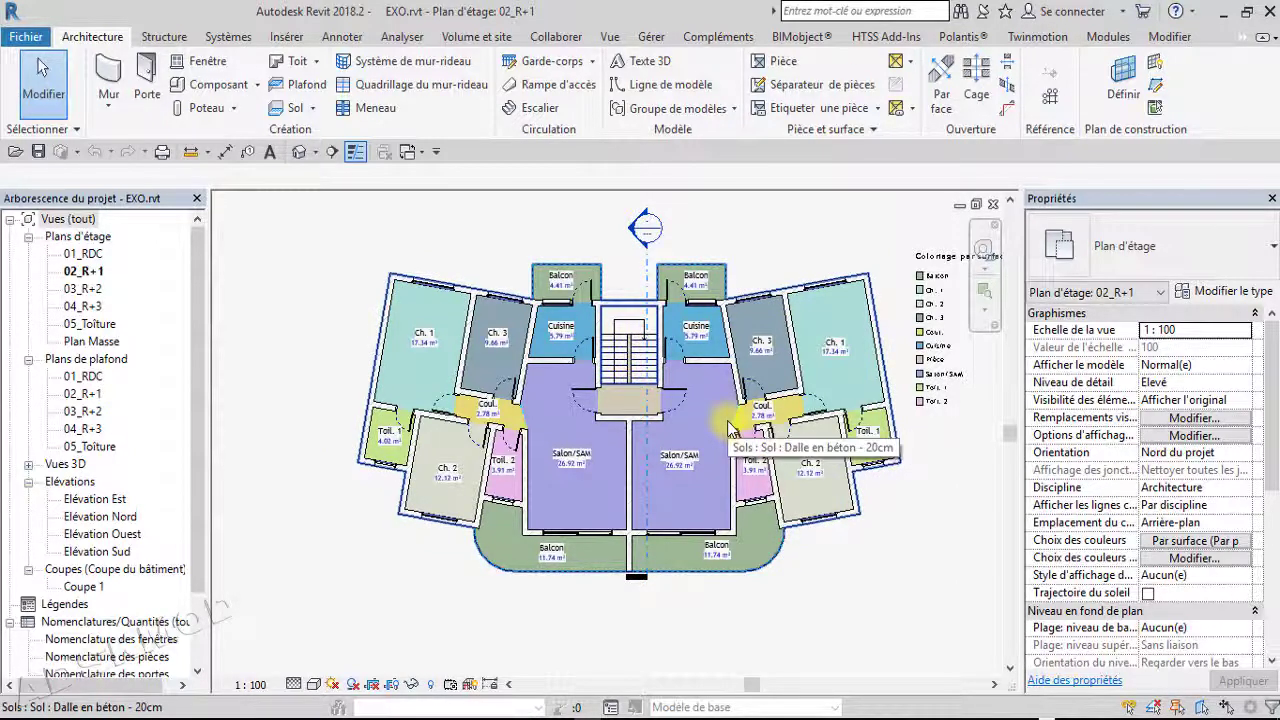
# Inspect the type properties of the Salon/SAM room tag in the left apartment without changing them
pyautogui.scroll(1, 712, 470)
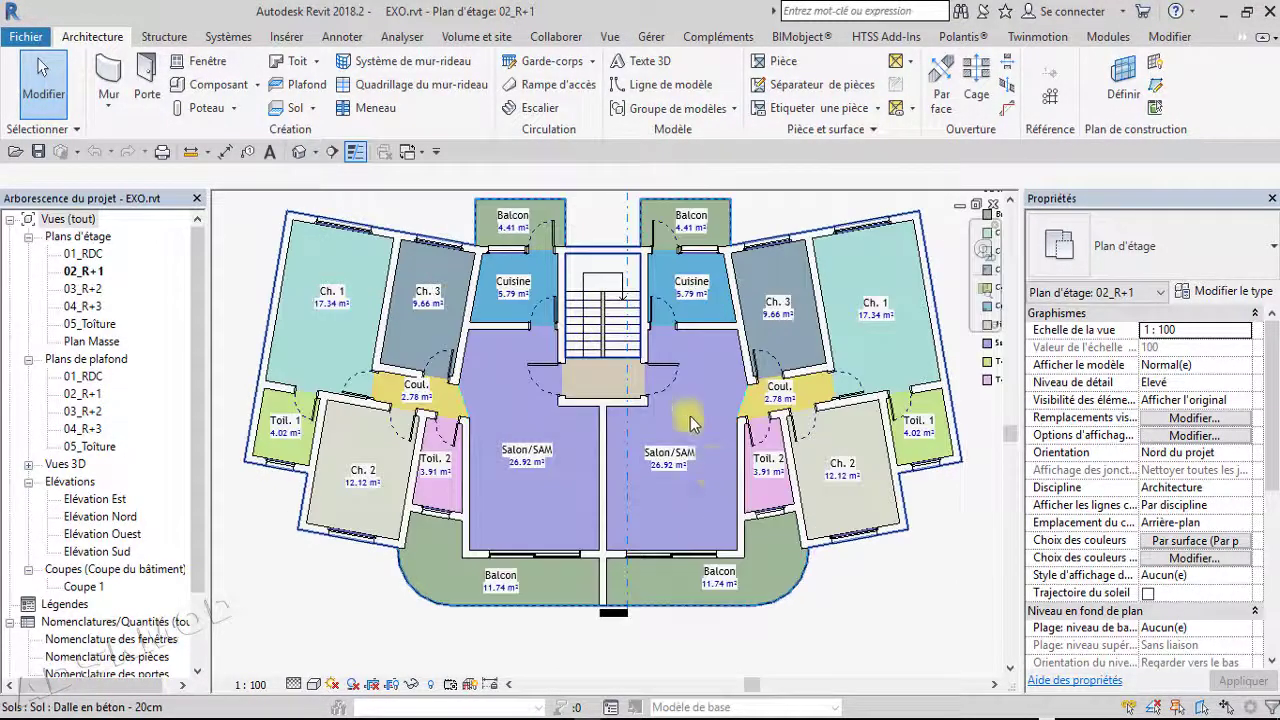
pyautogui.scroll(1, 680, 395)
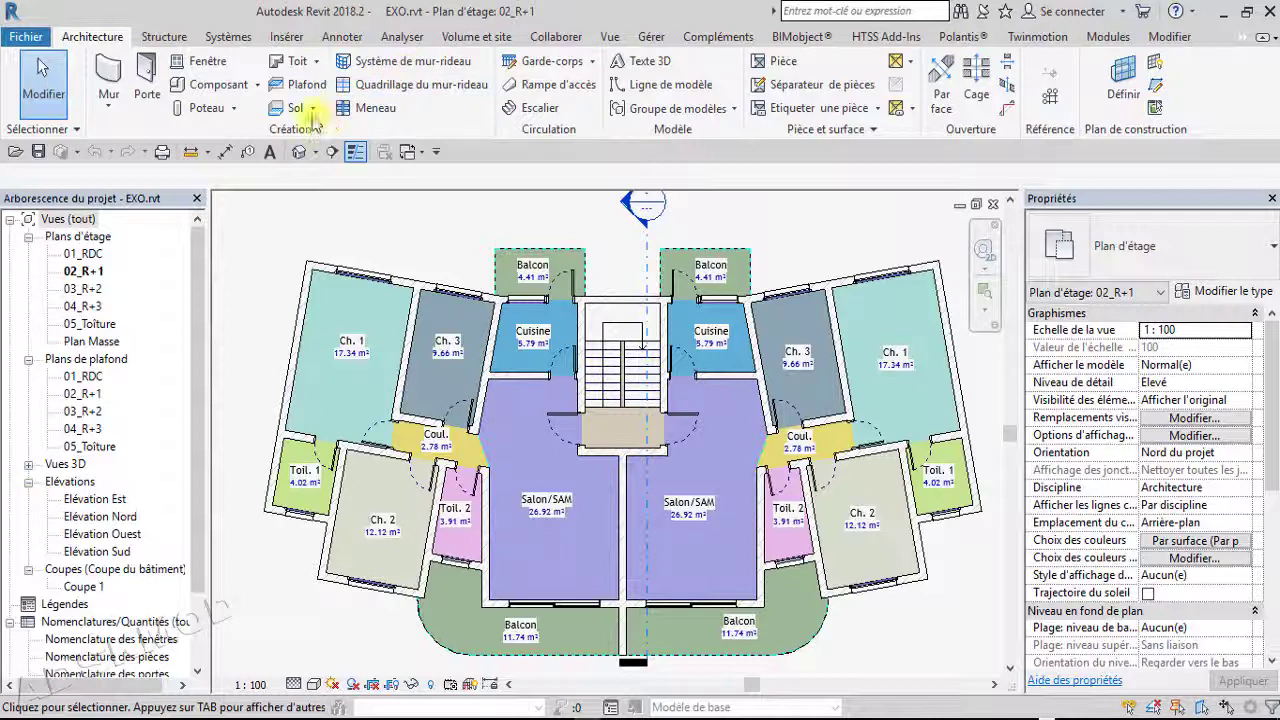
pyautogui.click(540, 505)
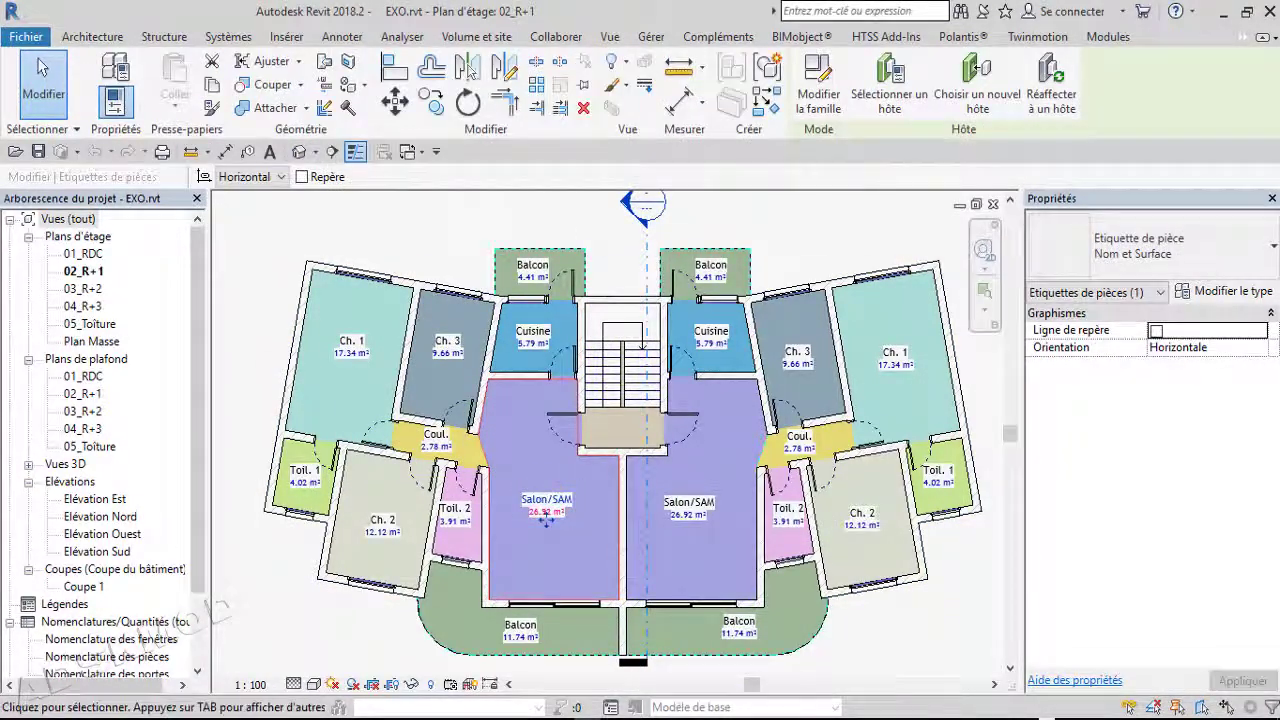
pyautogui.click(1219, 292)
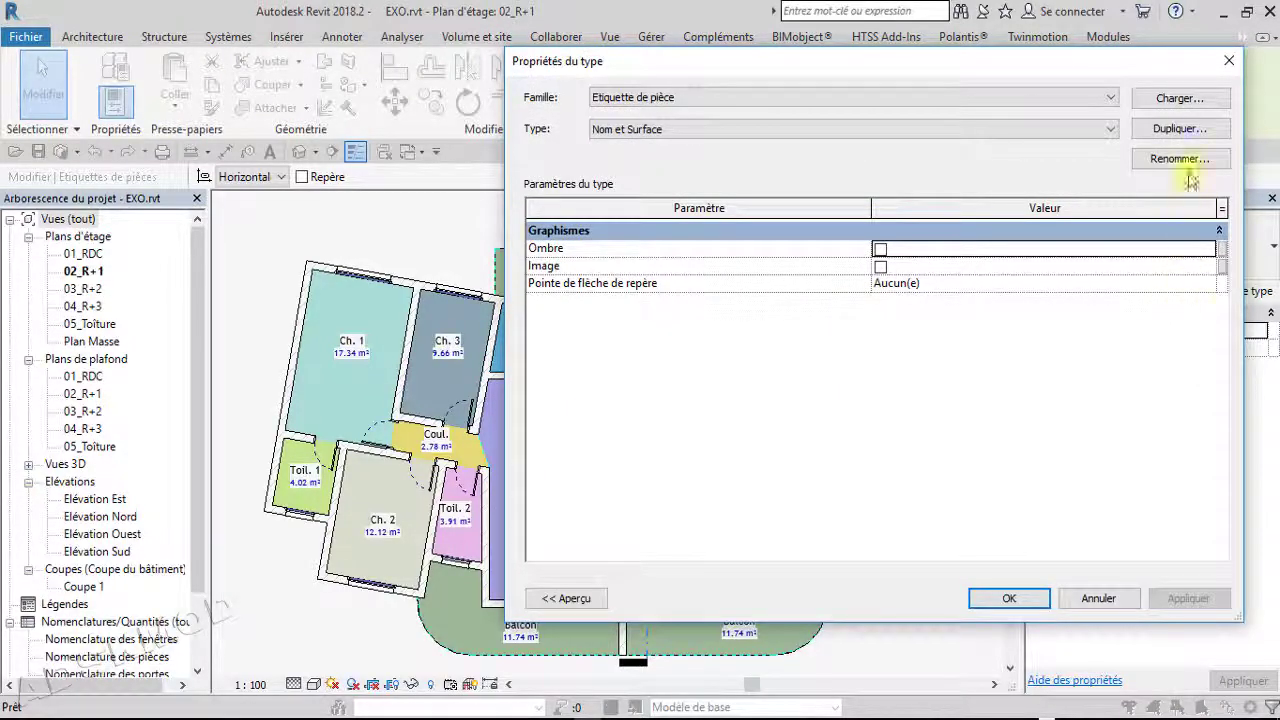
pyautogui.click(1228, 64)
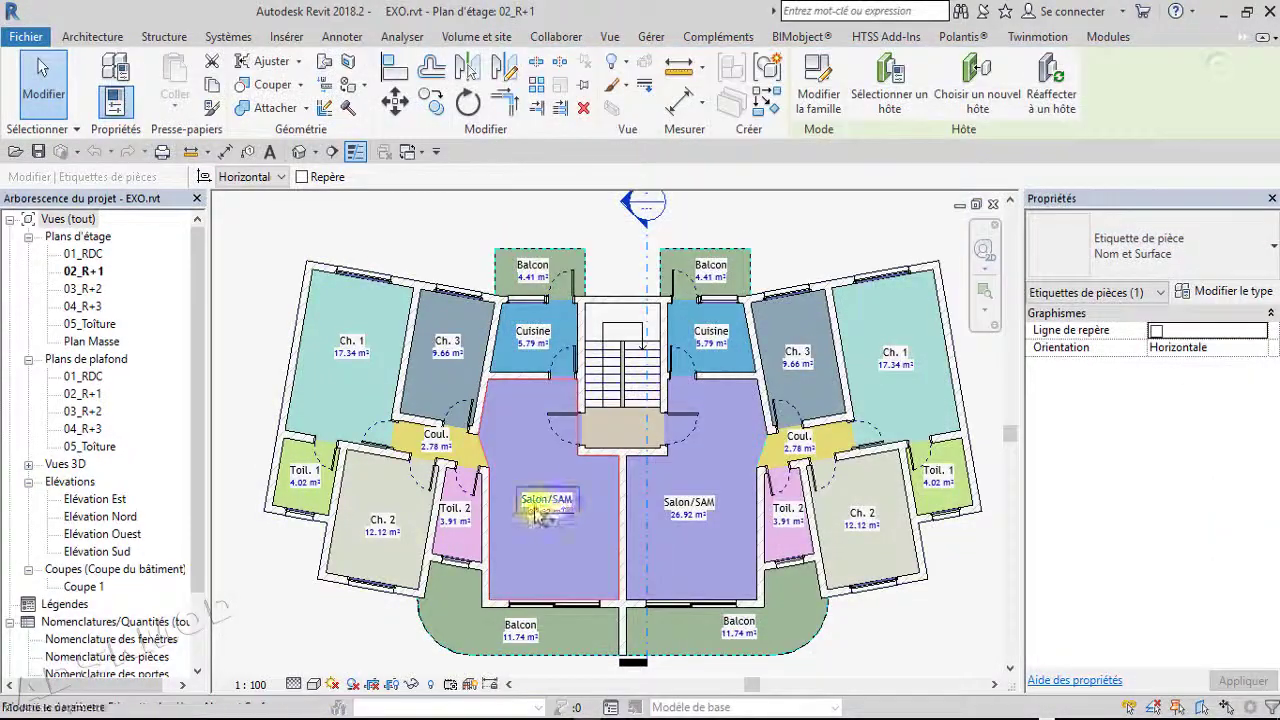
pyautogui.click(518, 550)
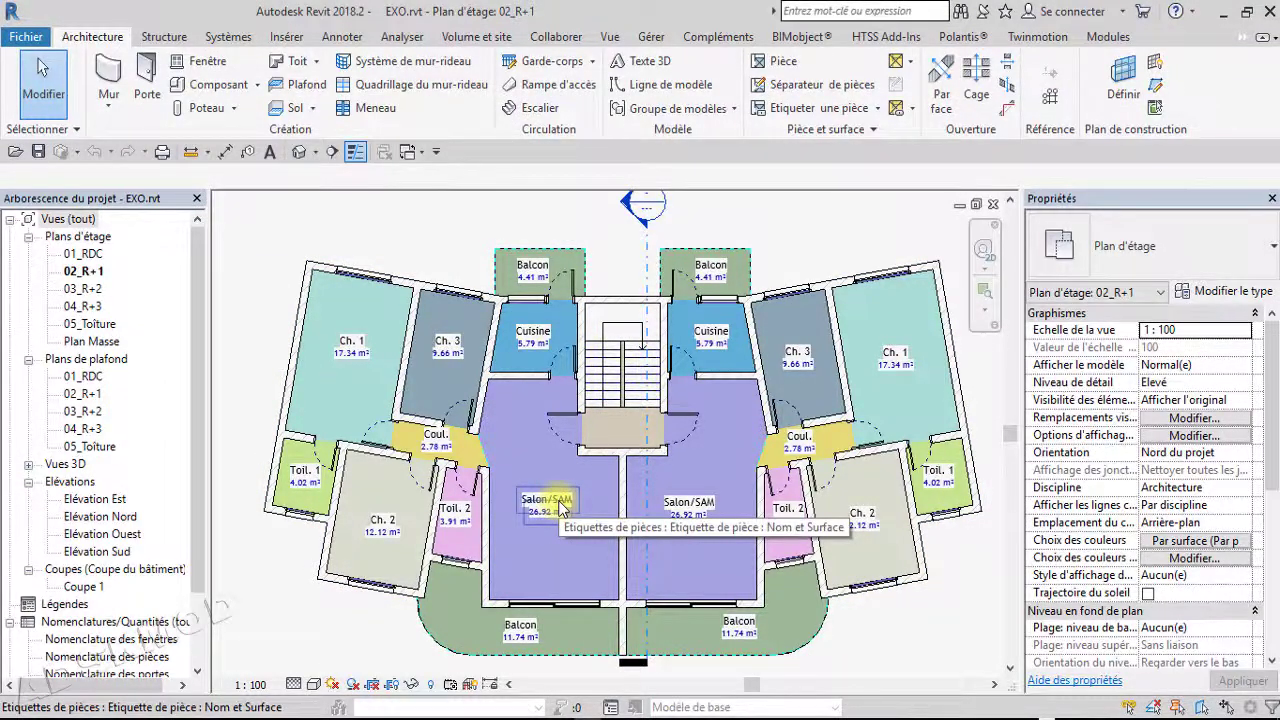
# Open the Salon/SAM room tag's family for editing and check its family types
pyautogui.click(560, 508)
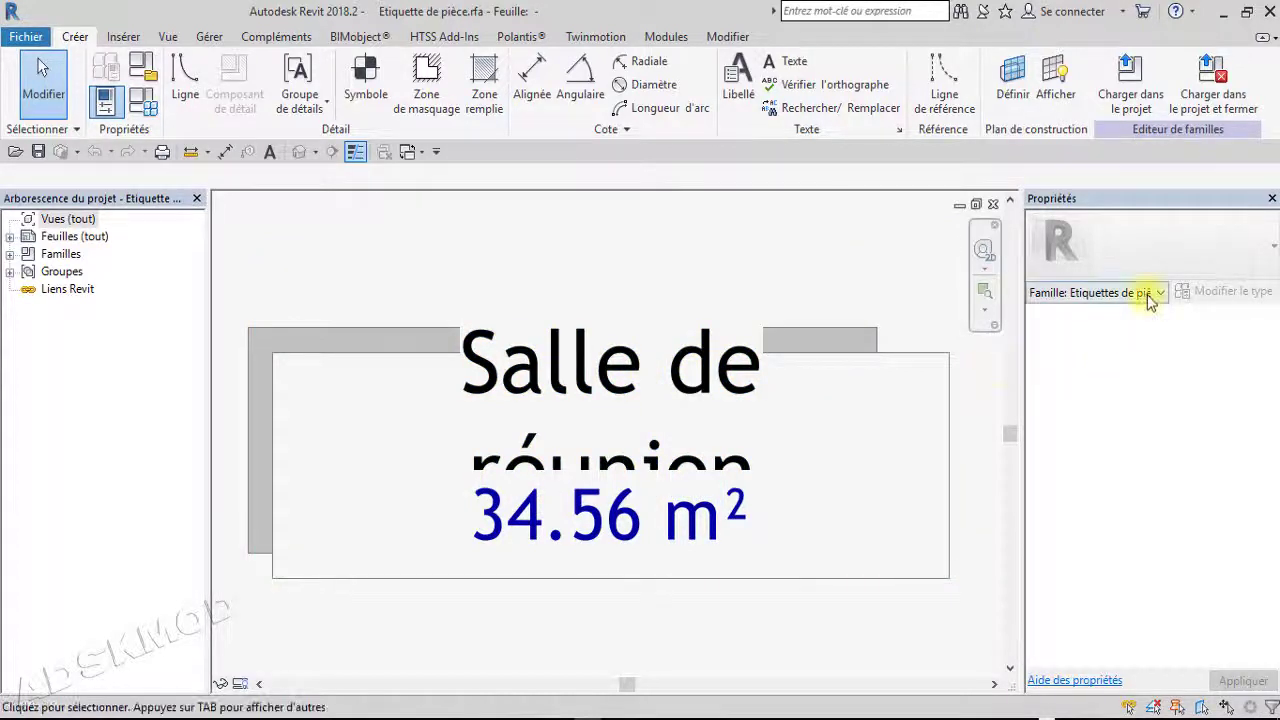
pyautogui.click(133, 105)
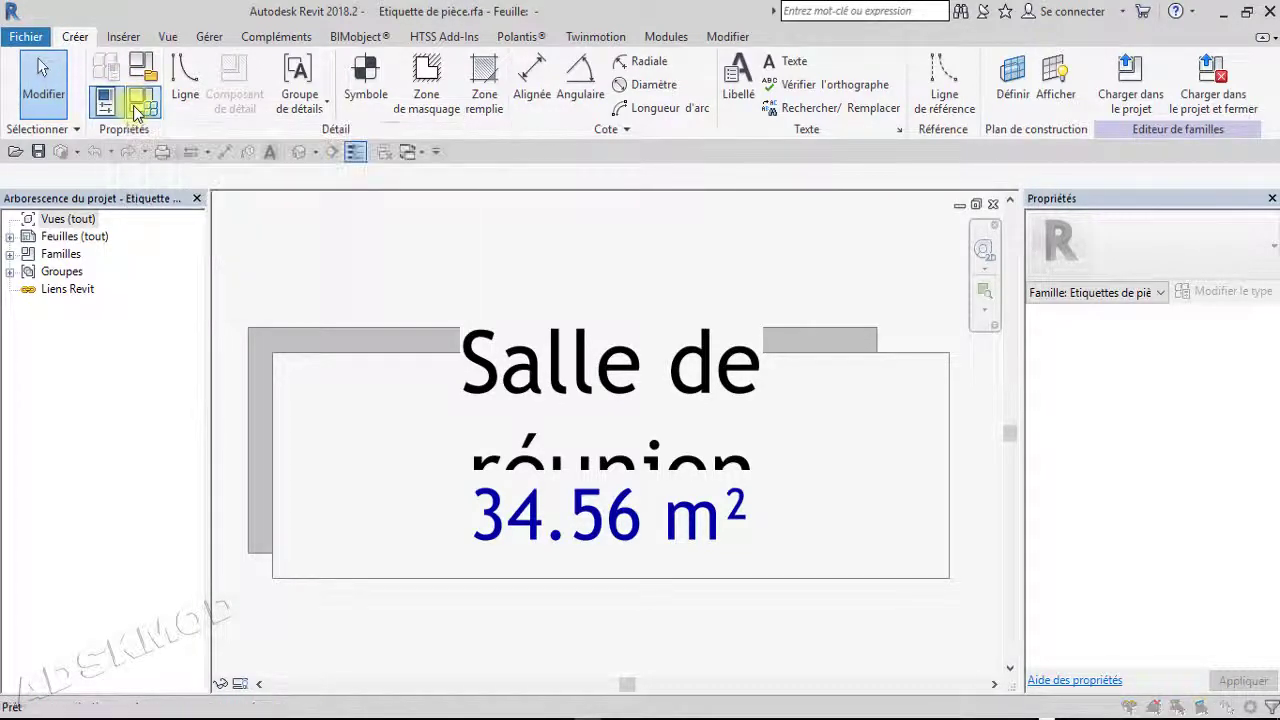
pyautogui.moveTo(1279, 265); pyautogui.dragTo(720, 160)
pyautogui.click(958, 155)
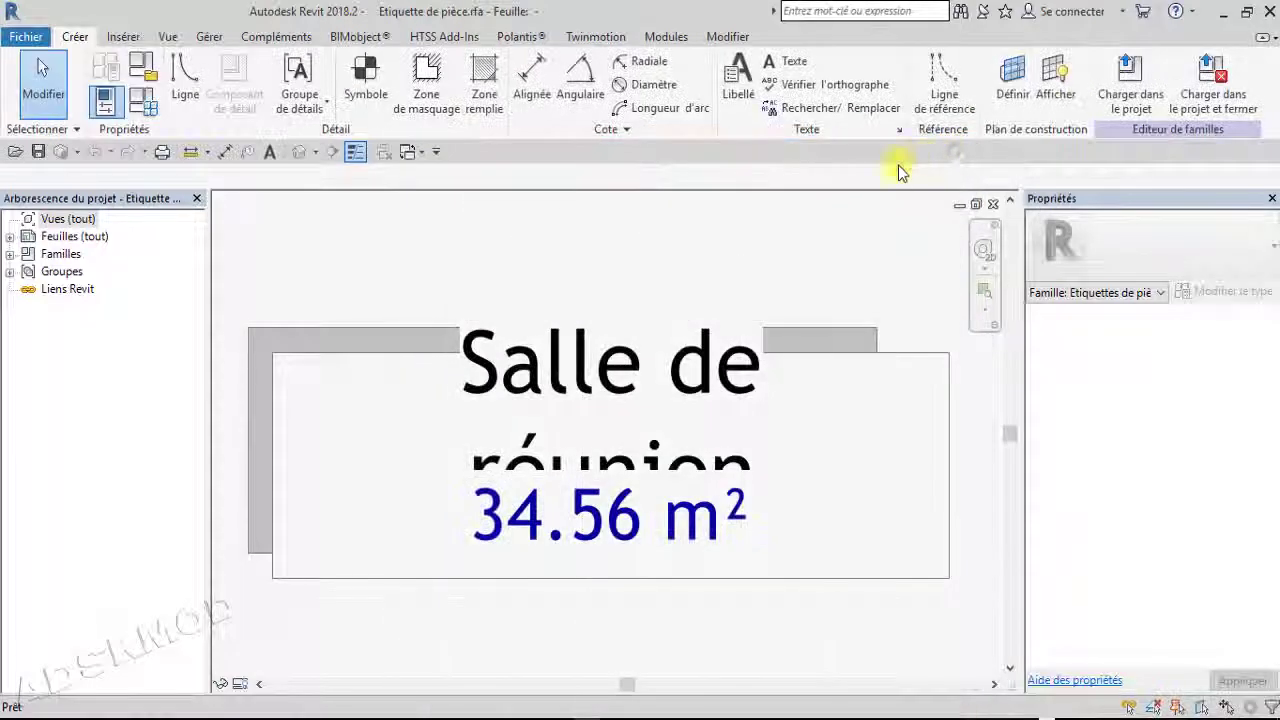
# Set the background of the room-name label's 2.5 mm type to Transparent
pyautogui.click(623, 364)
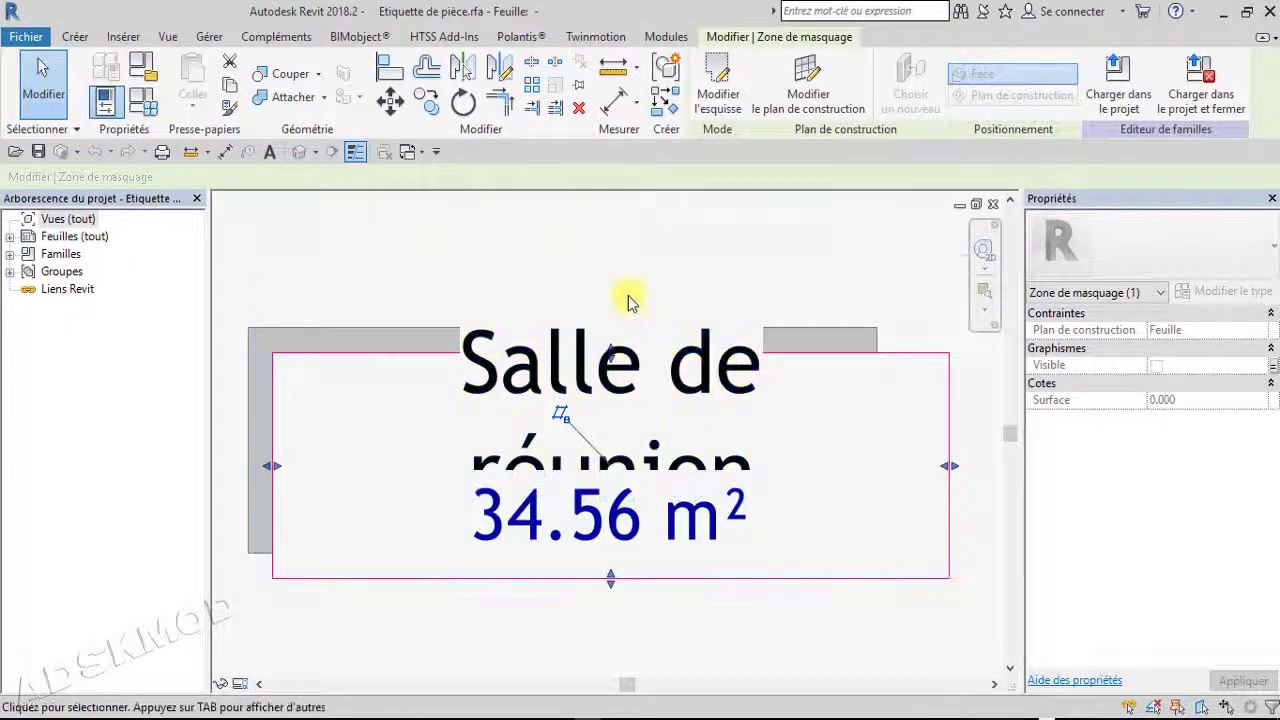
pyautogui.click(620, 320)
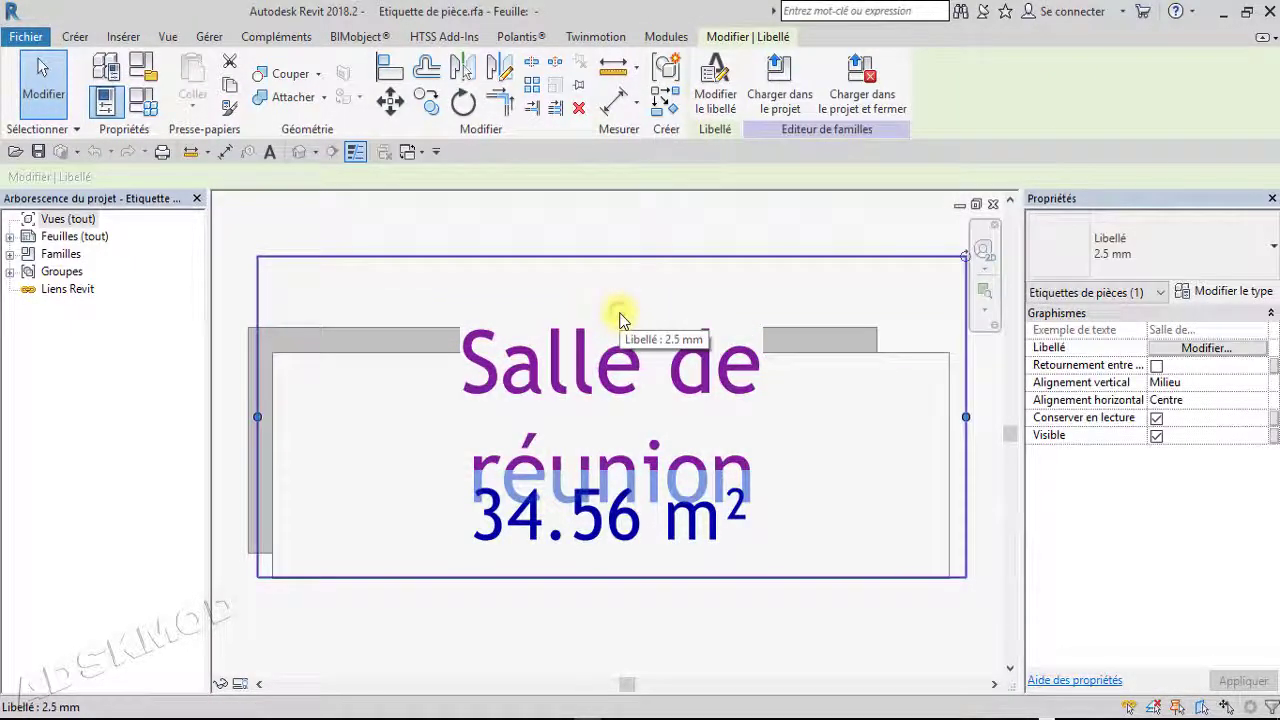
pyautogui.click(854, 214)
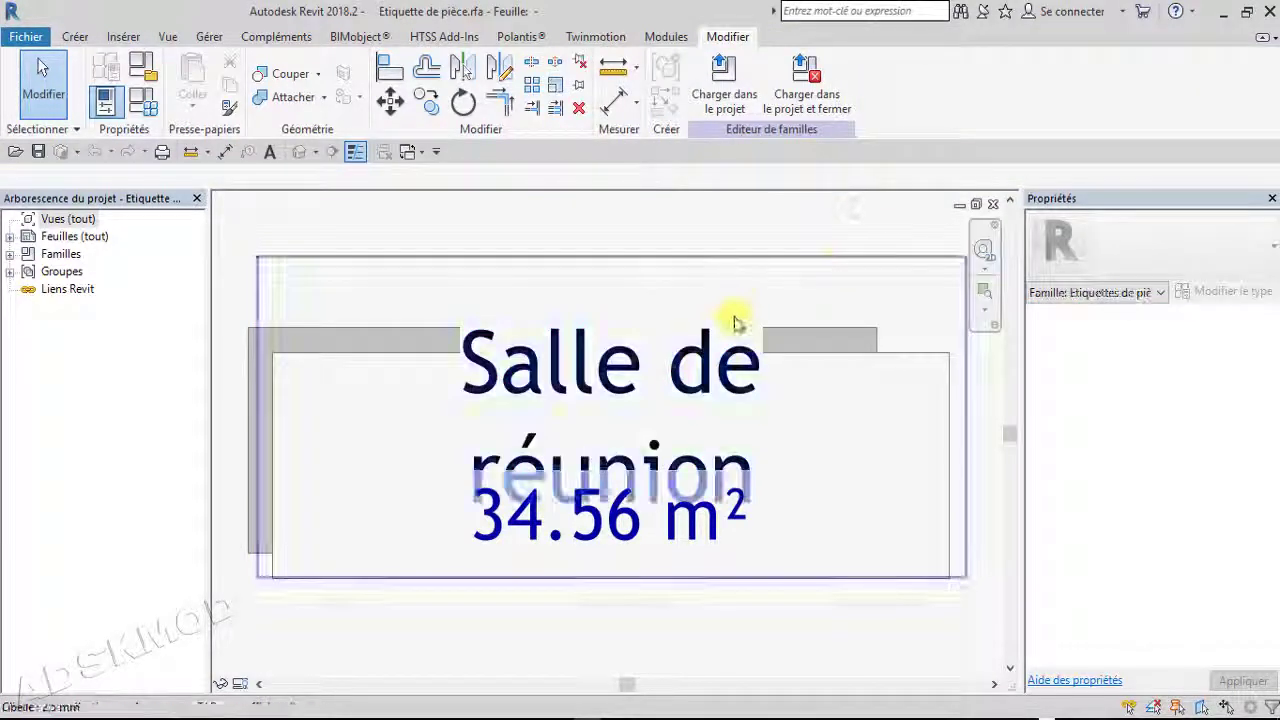
pyautogui.click(716, 330)
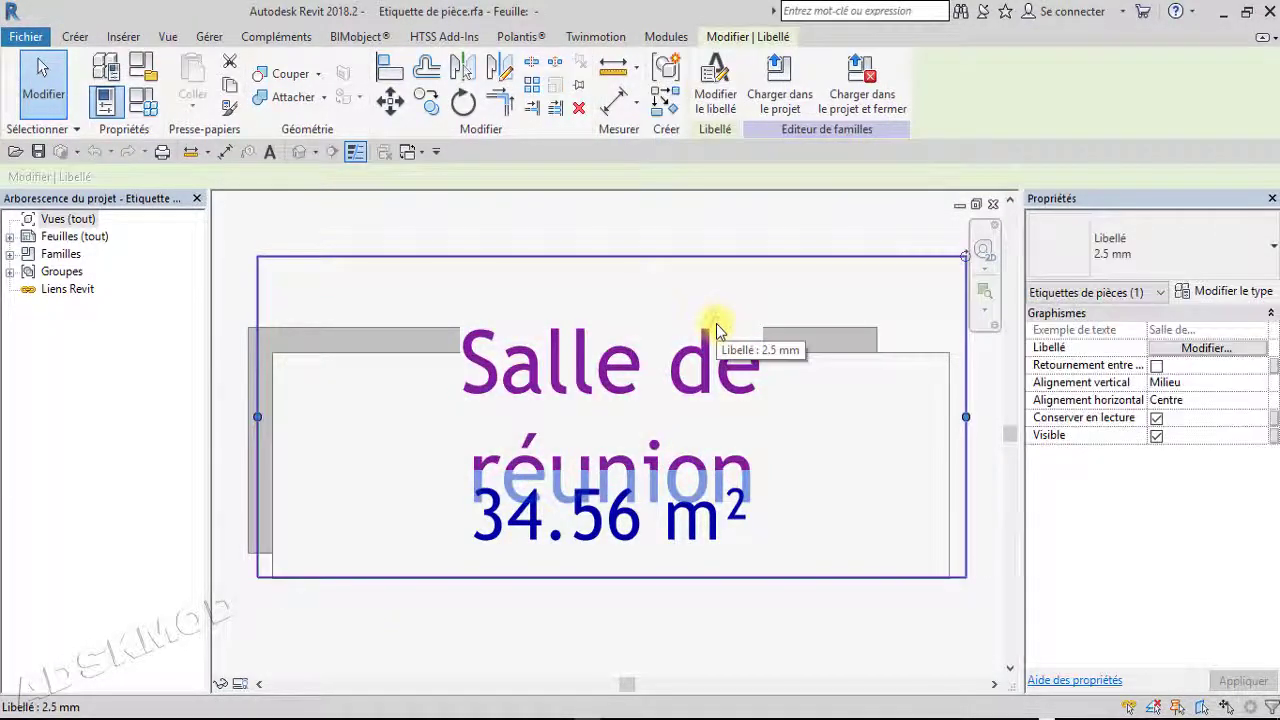
pyautogui.click(1213, 292)
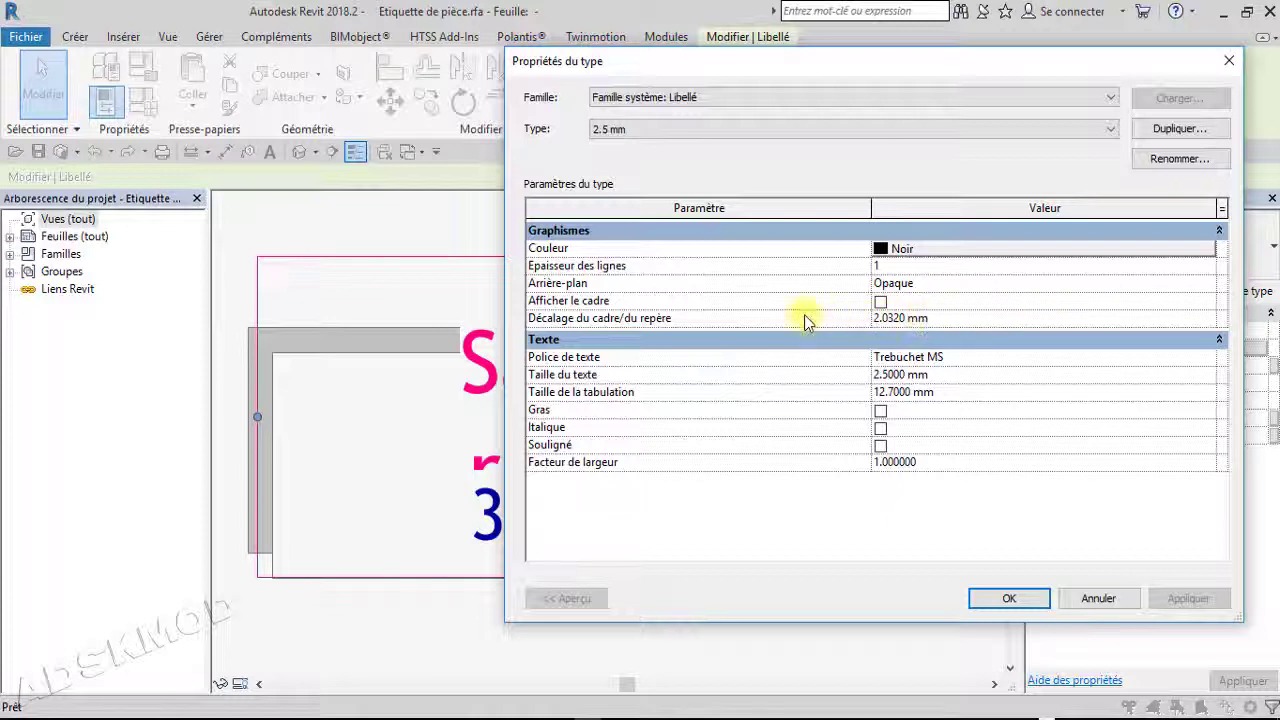
pyautogui.click(905, 286)
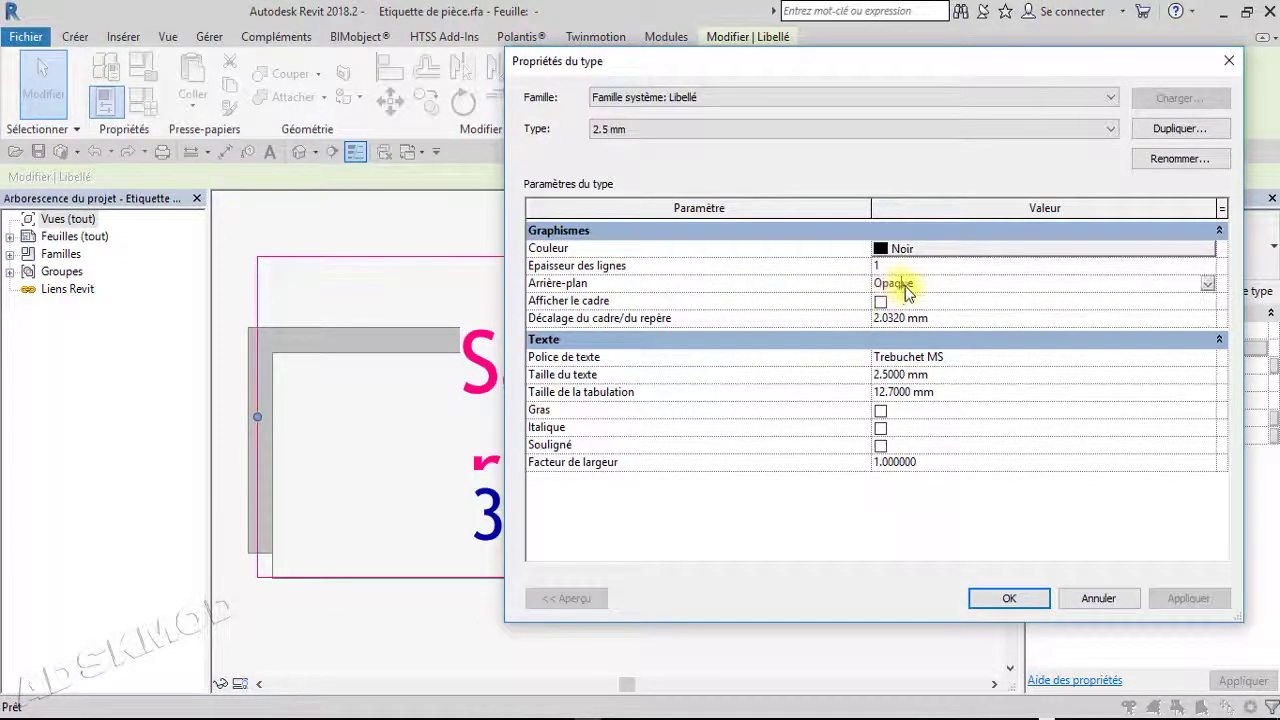
pyautogui.click(1210, 287)
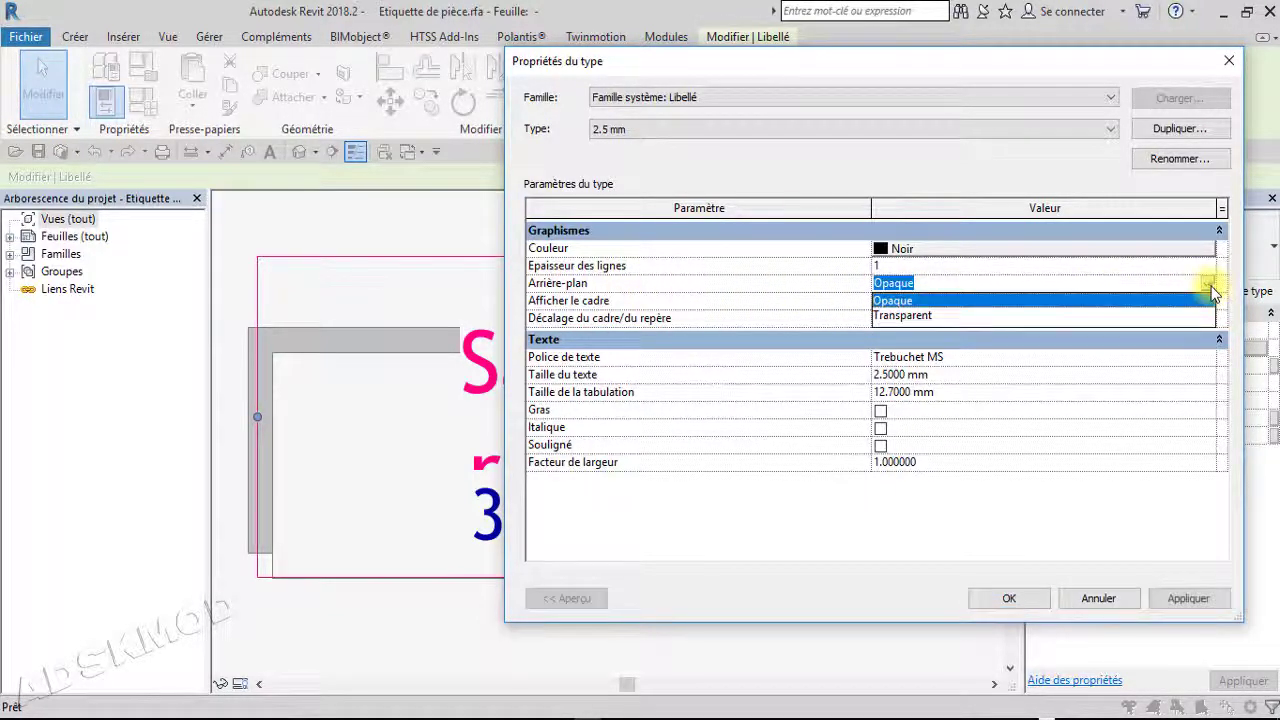
pyautogui.click(918, 317)
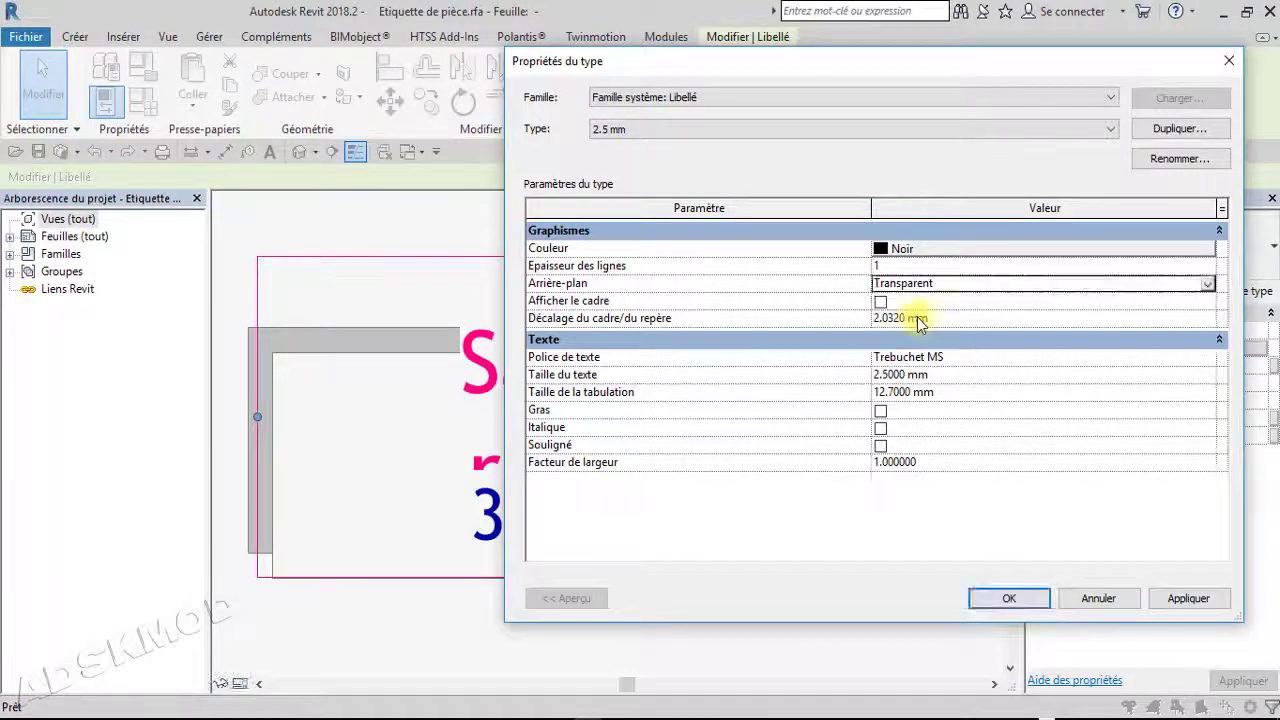
pyautogui.click(1000, 600)
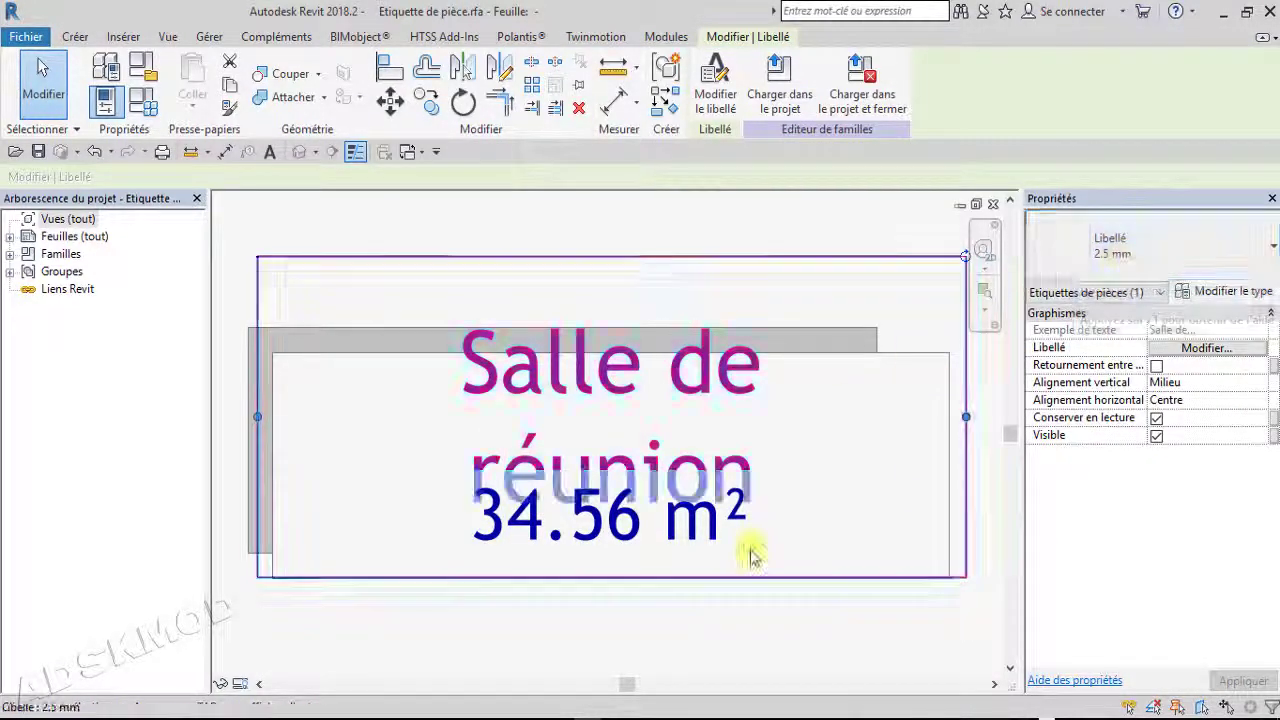
pyautogui.click(836, 659)
# Set the background of the blue area label's 2 mm type to Transparent
pyautogui.click(713, 527)
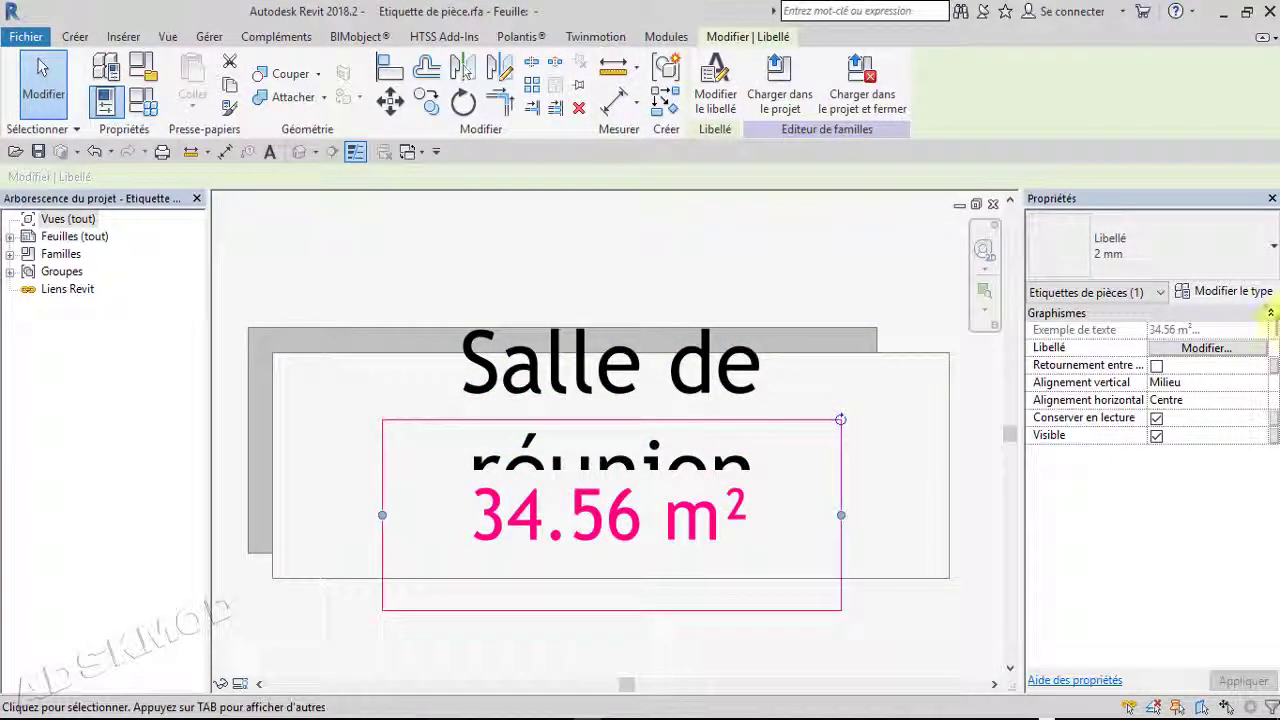
pyautogui.click(1250, 297)
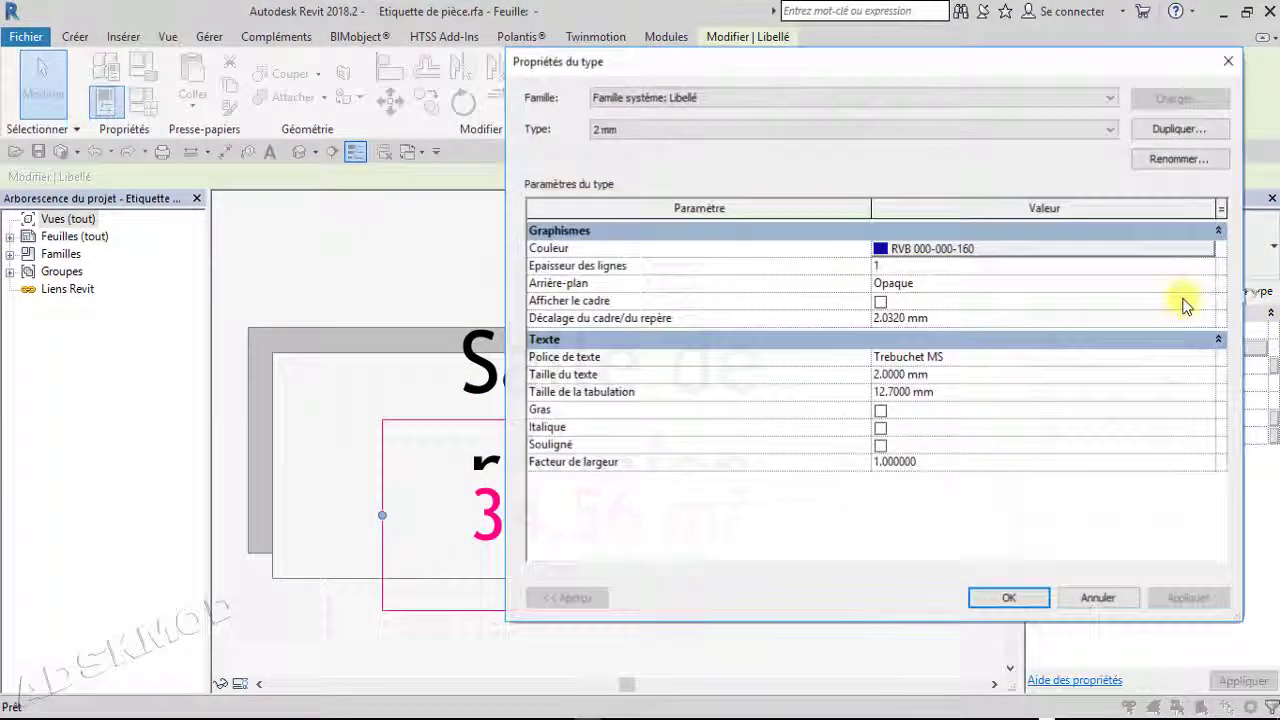
pyautogui.click(905, 286)
pyautogui.click(1208, 286)
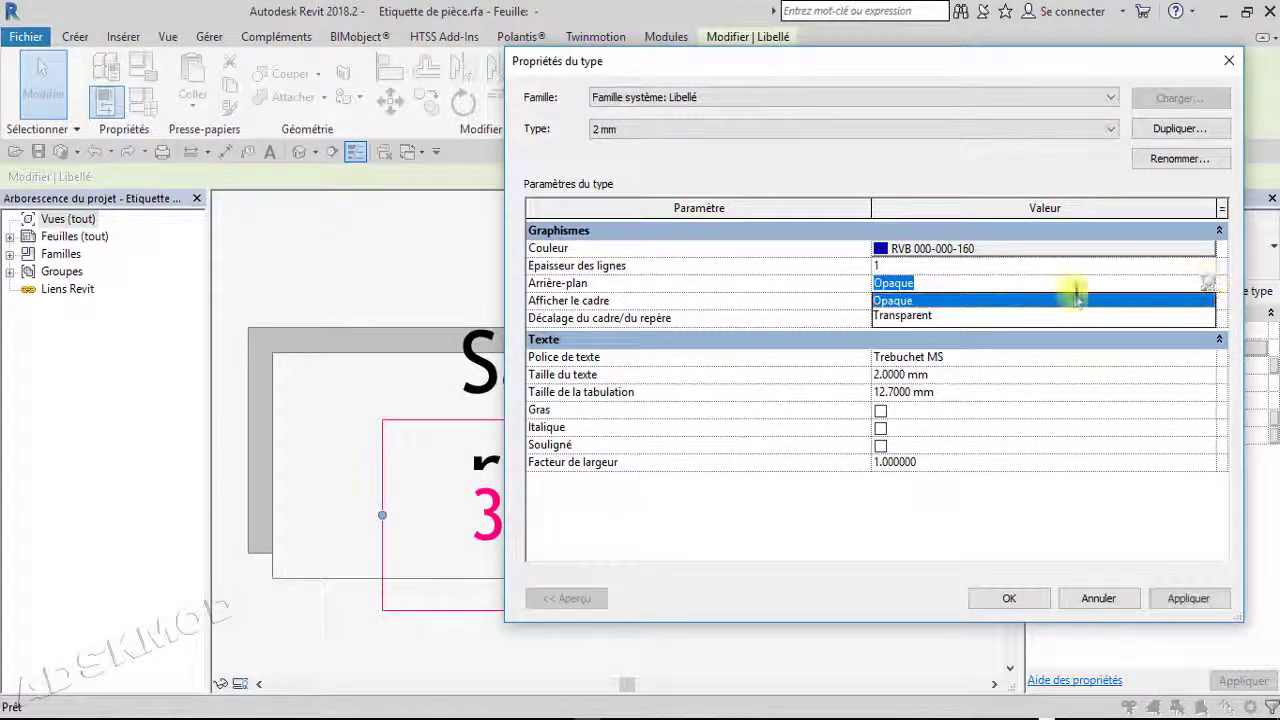
pyautogui.click(910, 316)
pyautogui.click(1005, 598)
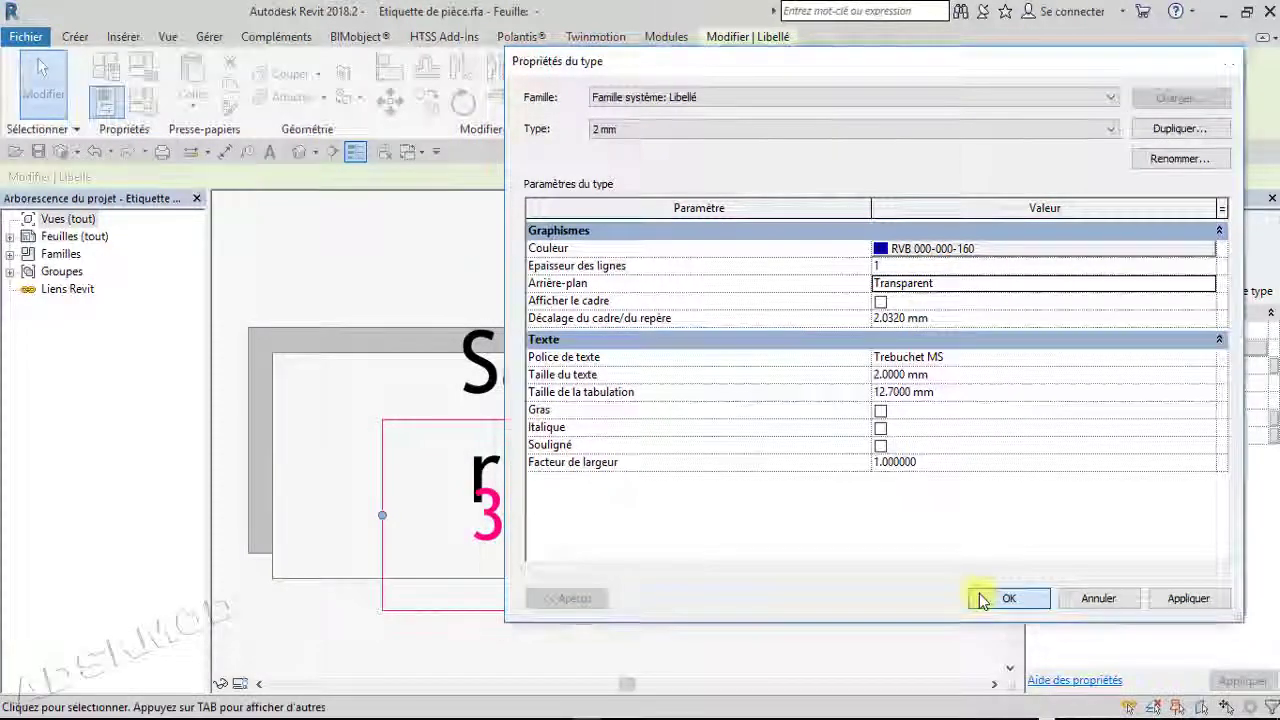
pyautogui.click(932, 636)
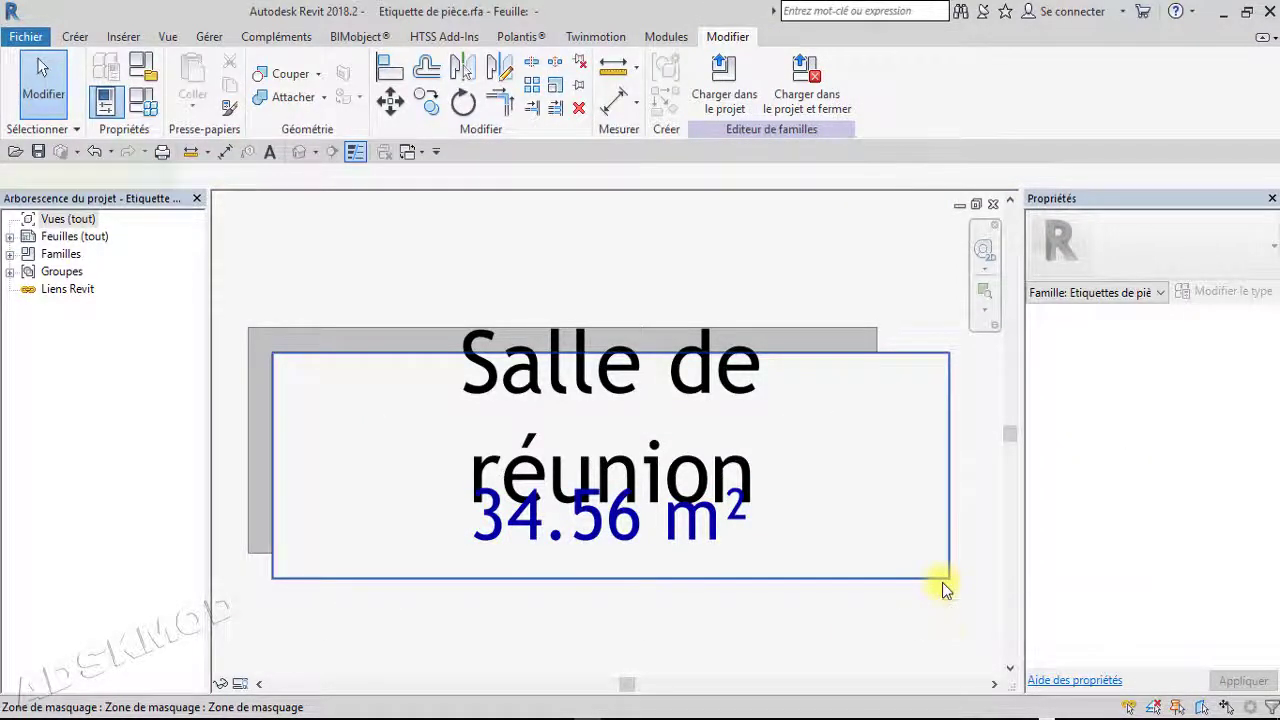
pyautogui.click(942, 580)
pyautogui.click(940, 656)
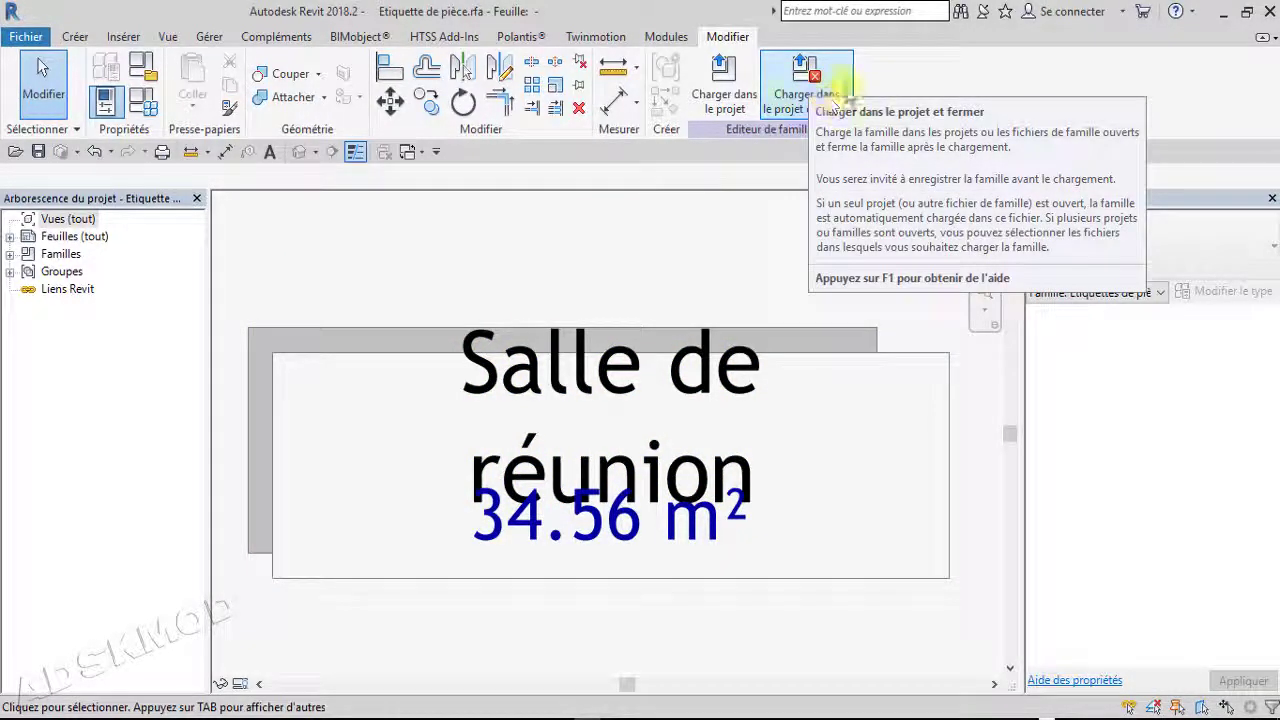
# Load the tag family into the project and close it without saving the file, replacing the existing version and its parameter values
pyautogui.click(810, 97)
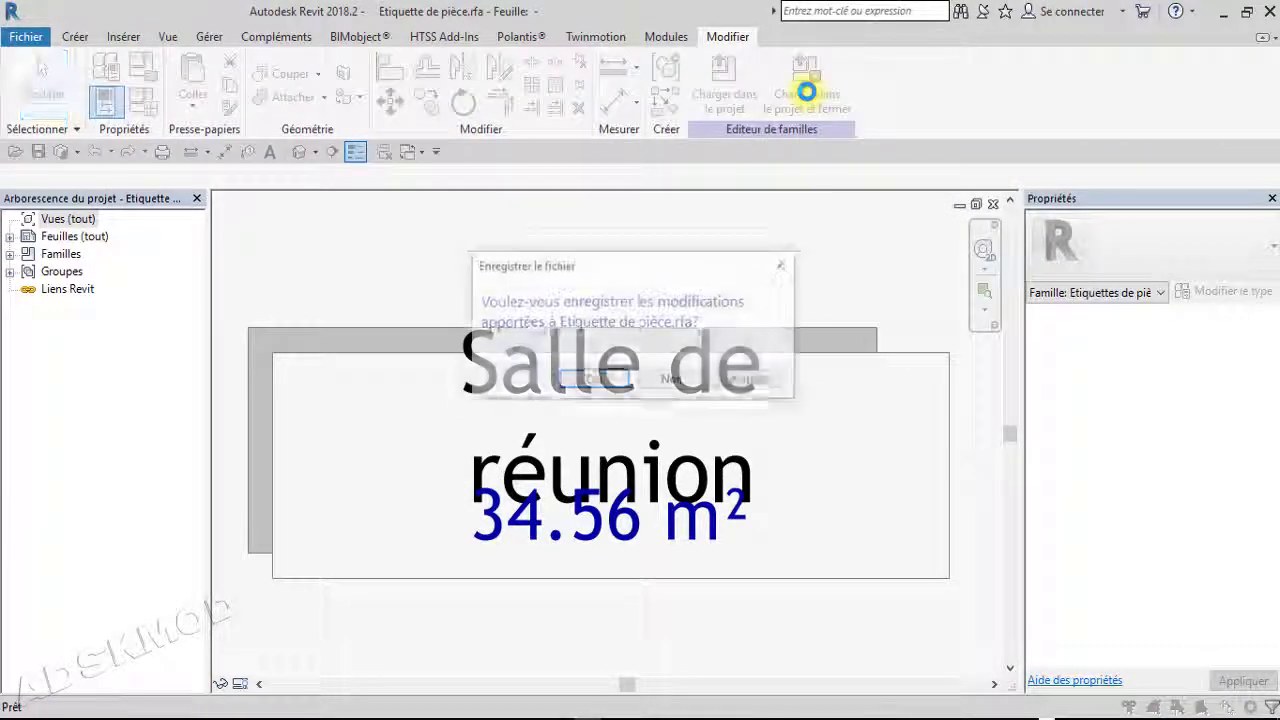
pyautogui.click(683, 386)
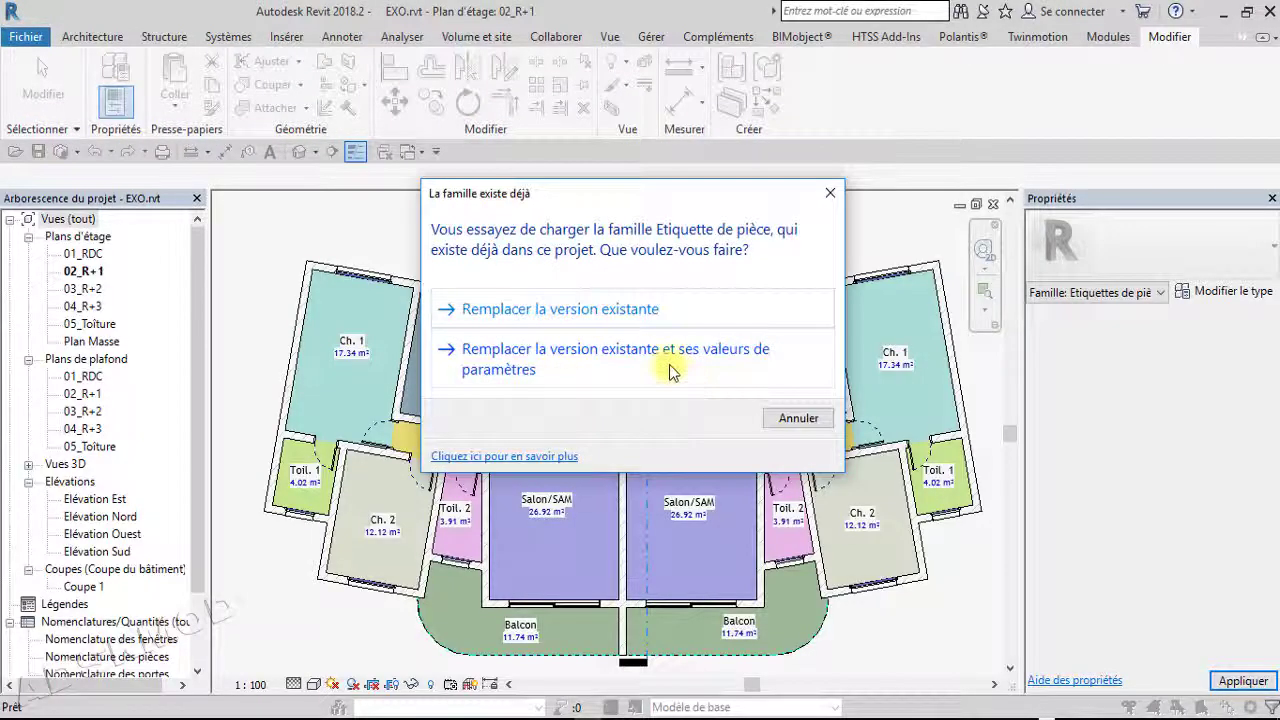
pyautogui.click(670, 370)
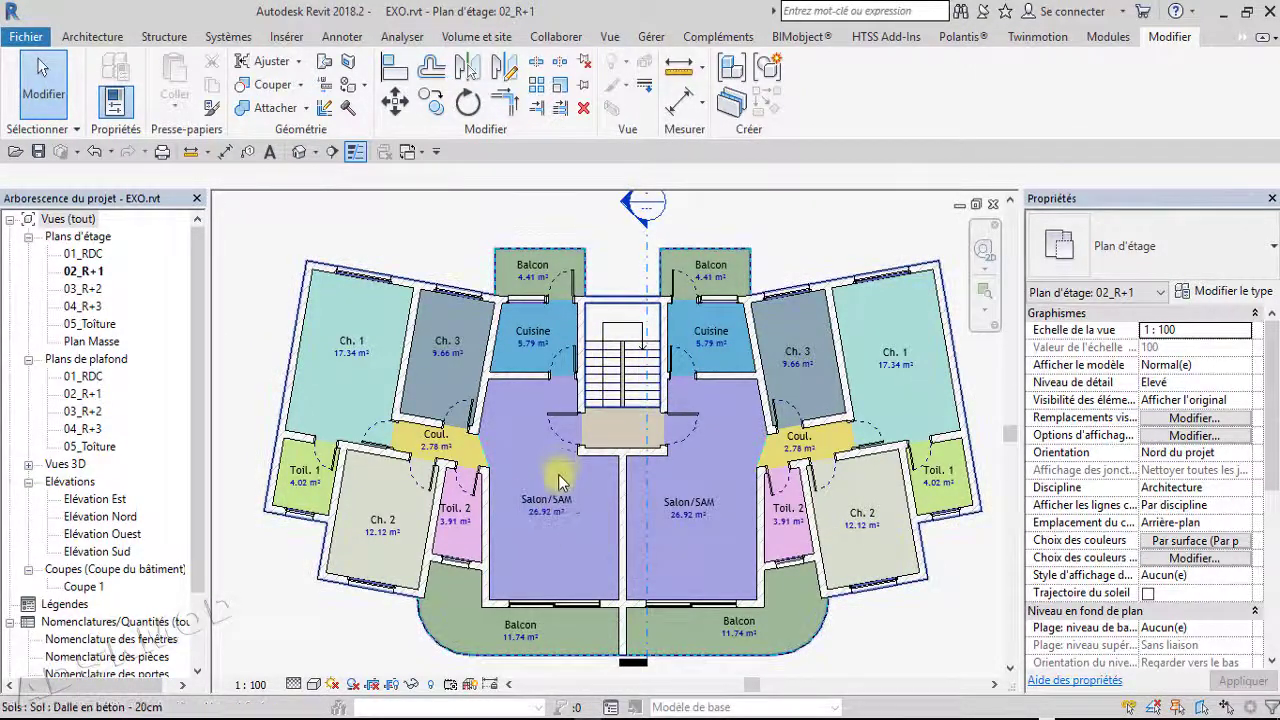
# Start placing a component on the 02_R+1 plan and review the component types already loaded
pyautogui.click(93, 37)
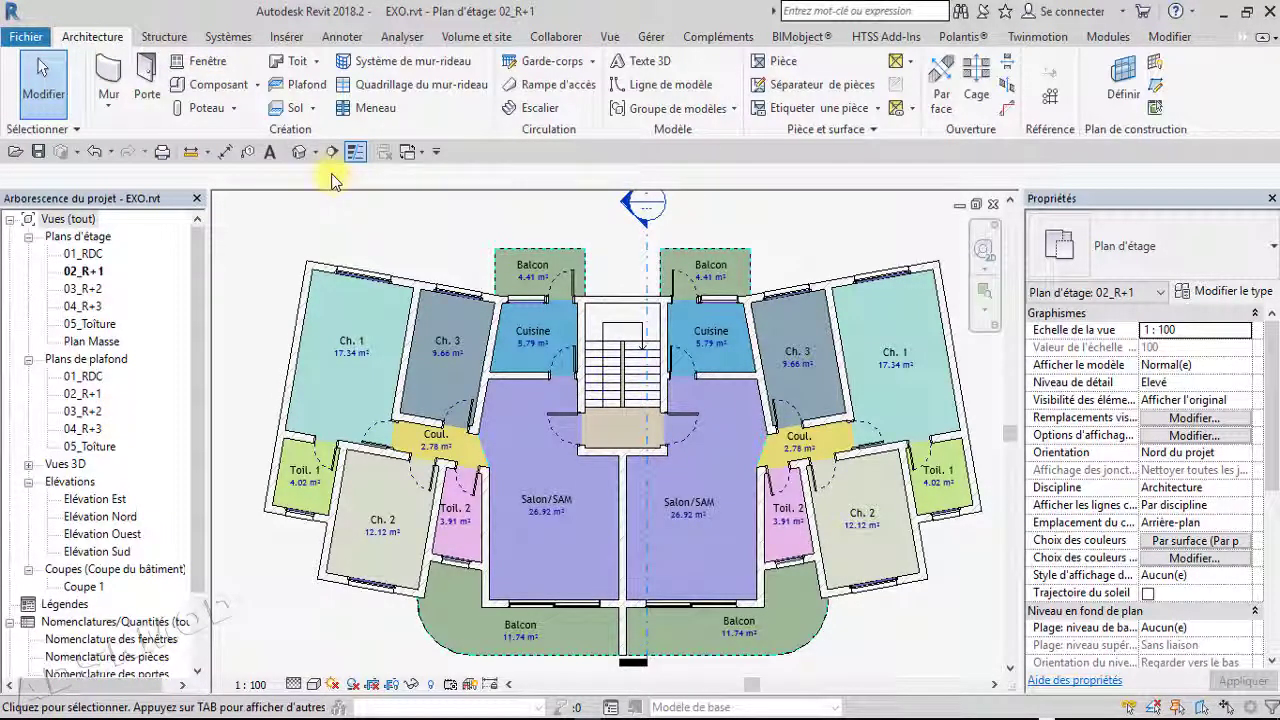
pyautogui.click(205, 88)
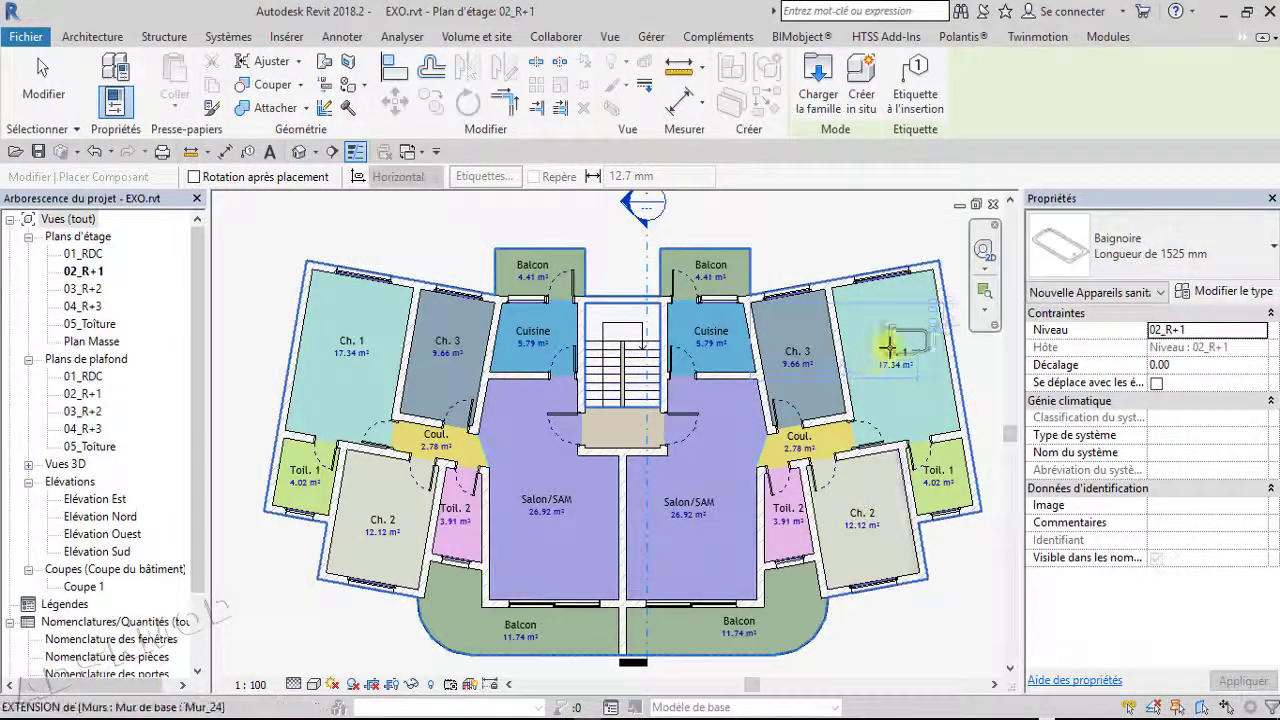
pyautogui.click(1190, 268)
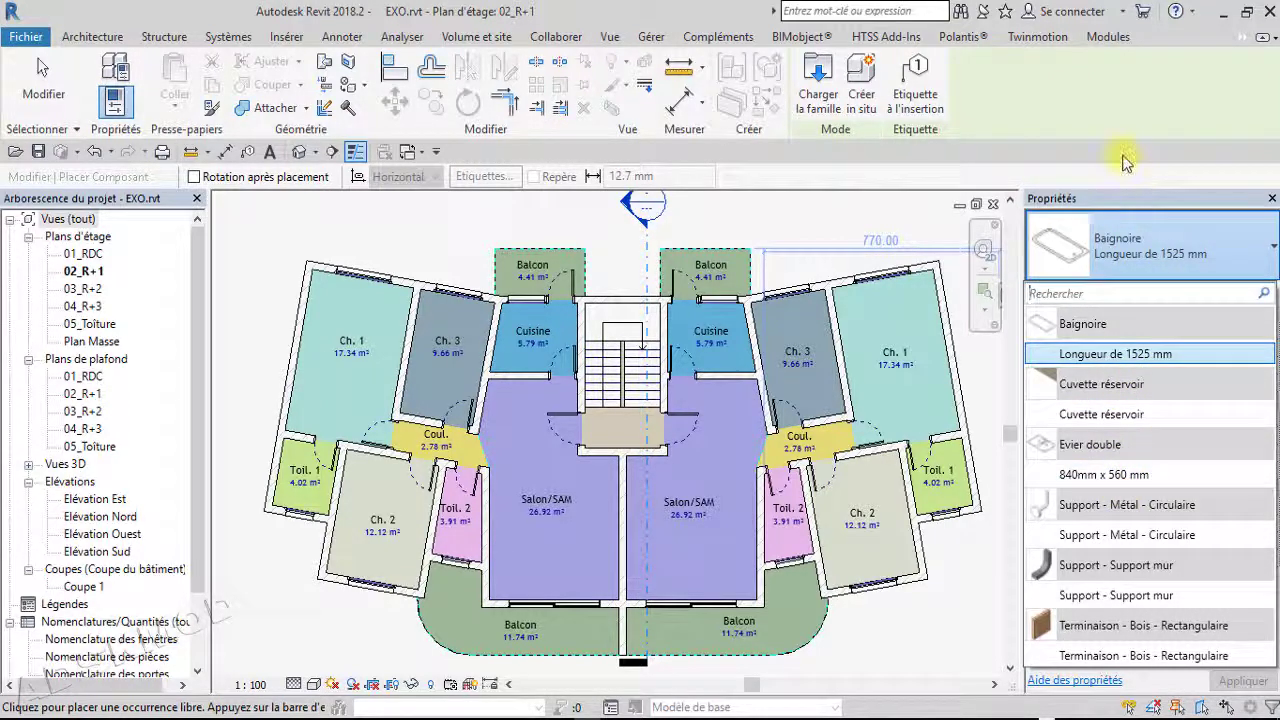
pyautogui.scroll(3, 580, 443)
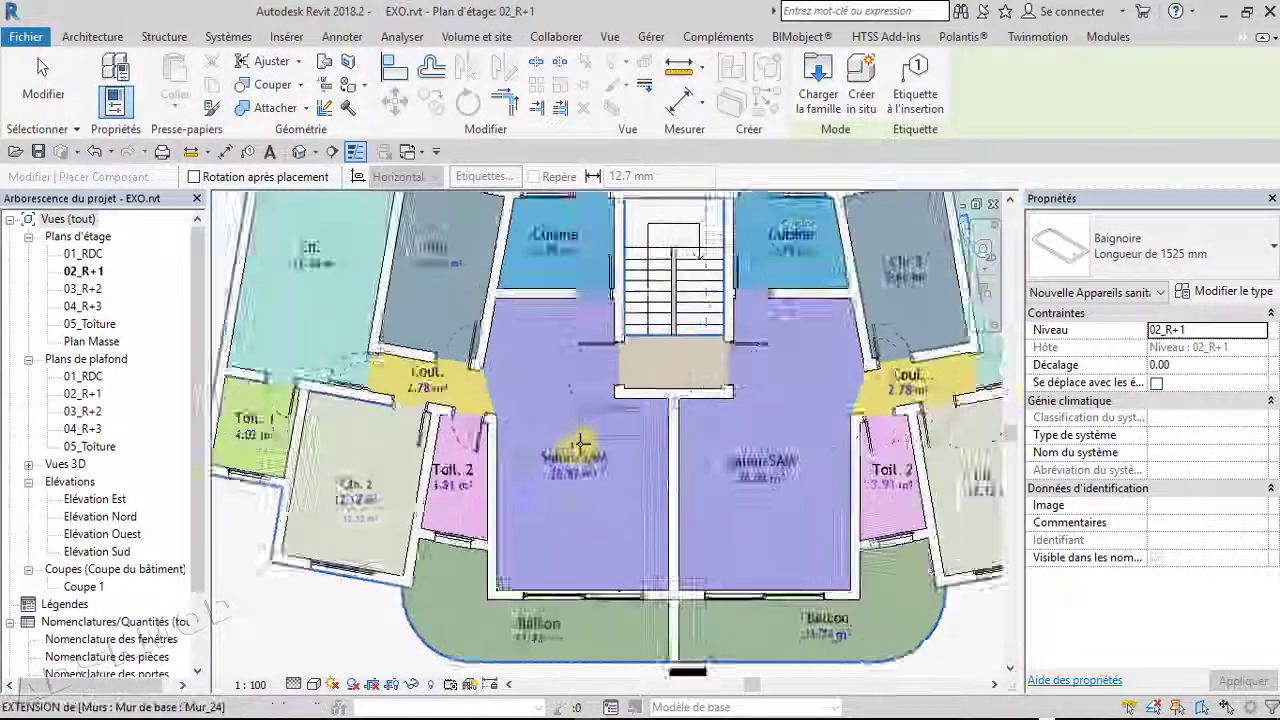
pyautogui.scroll(-3, 585, 445)
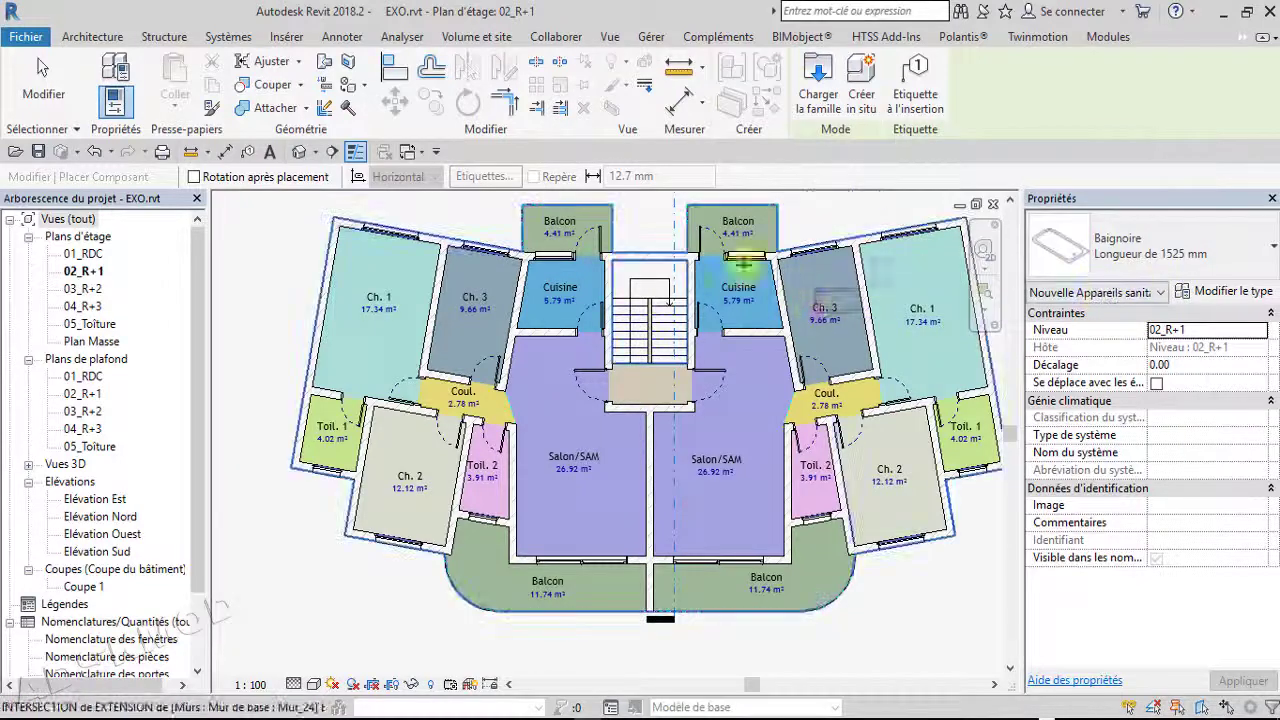
# Start loading a family and browse the France library to the Salon - Salle à manger folder inside Mobilier
pyautogui.click(822, 110)
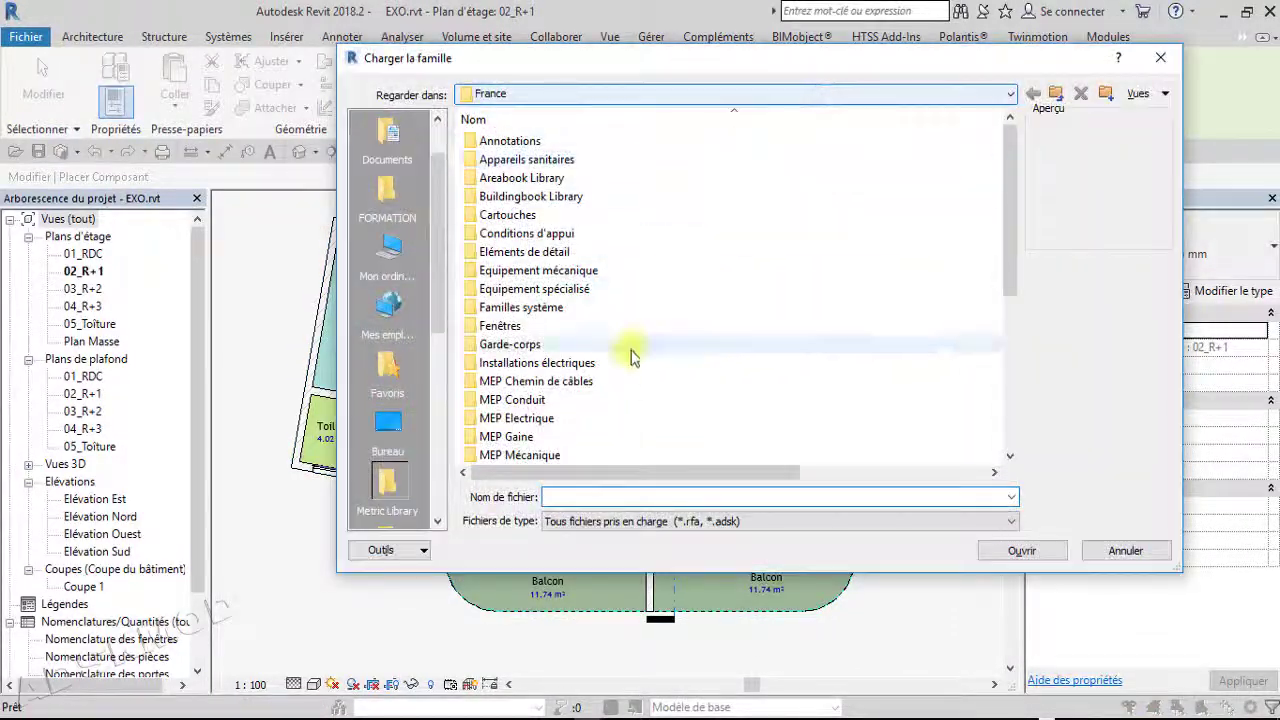
pyautogui.scroll(-2, 630, 358)
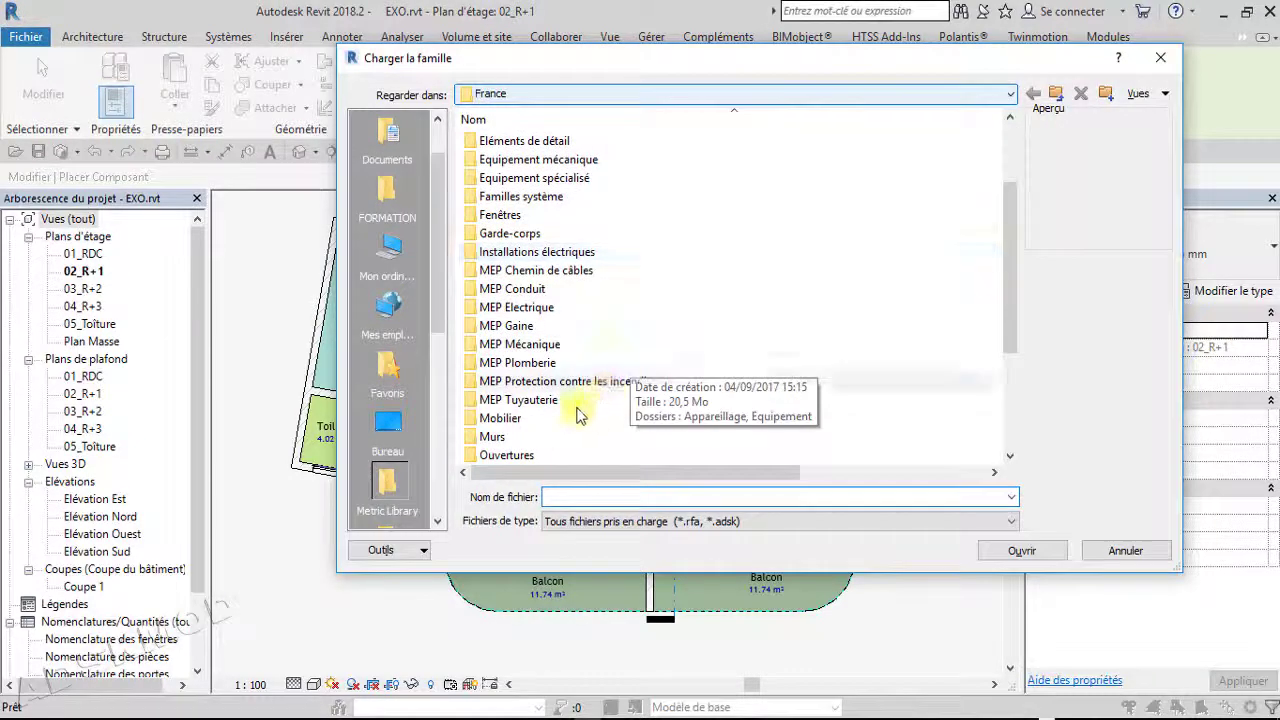
pyautogui.doubleClick(508, 418)
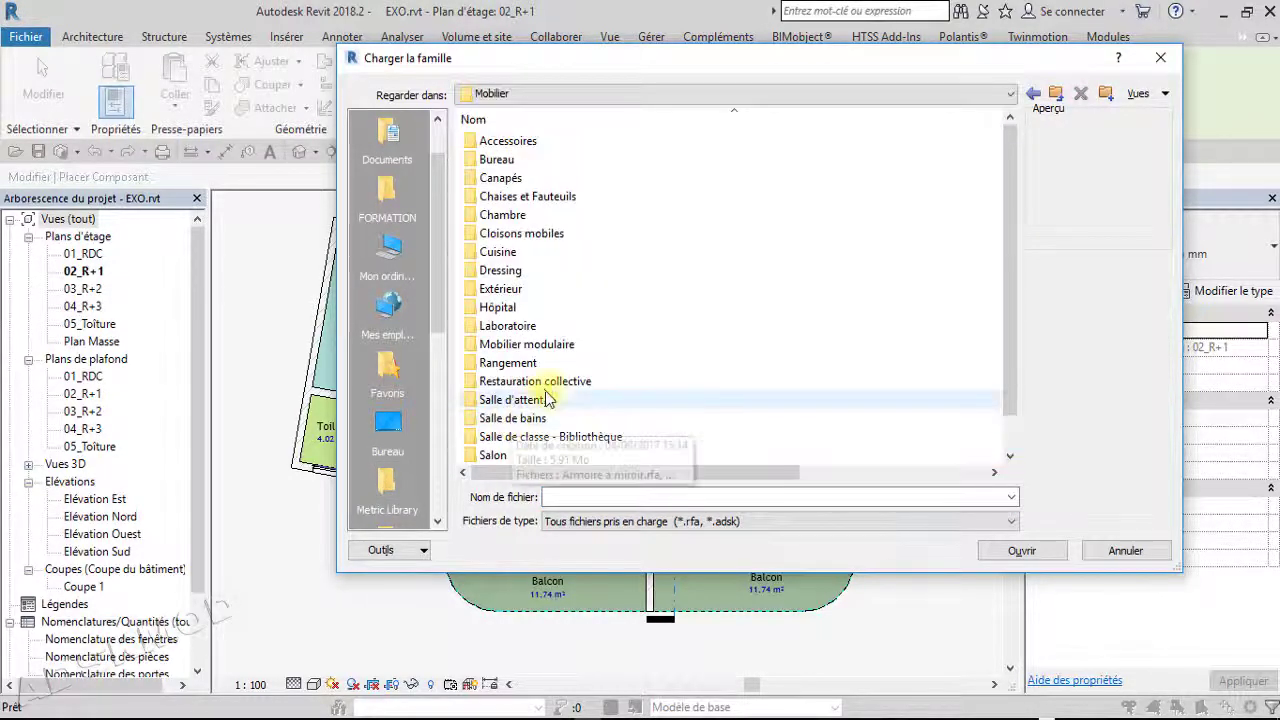
pyautogui.scroll(-1, 547, 399)
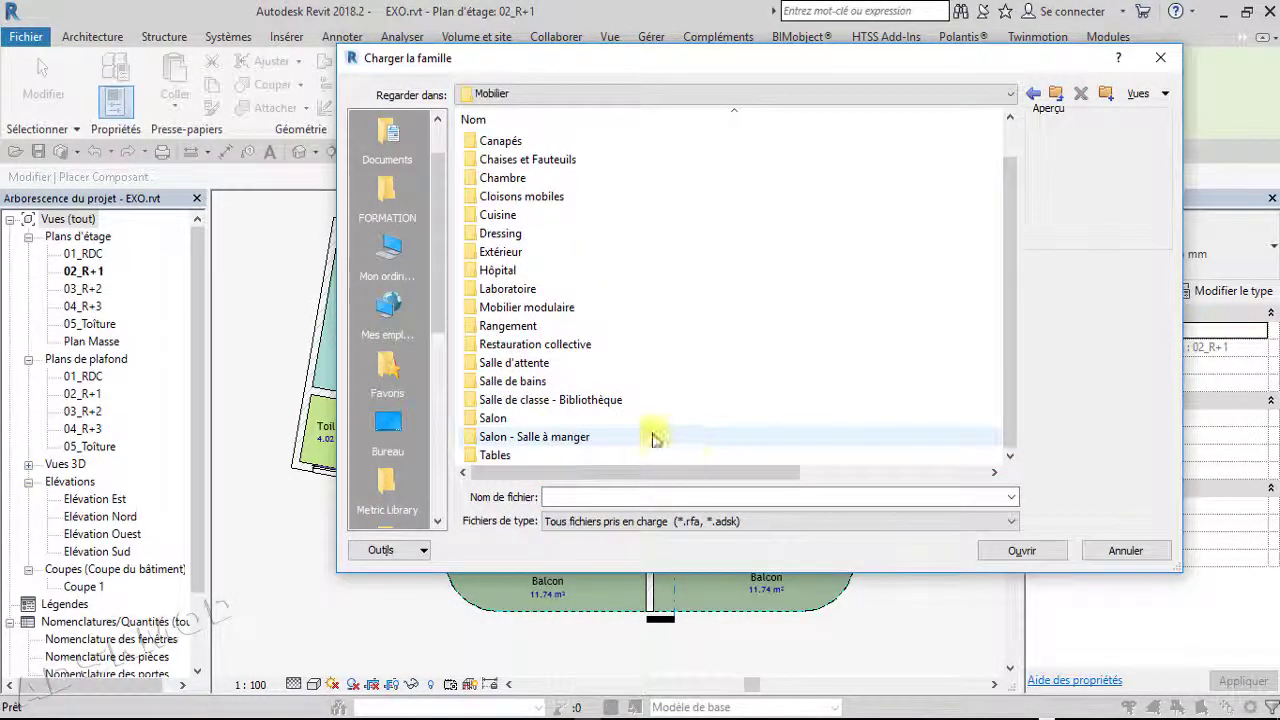
pyautogui.doubleClick(512, 437)
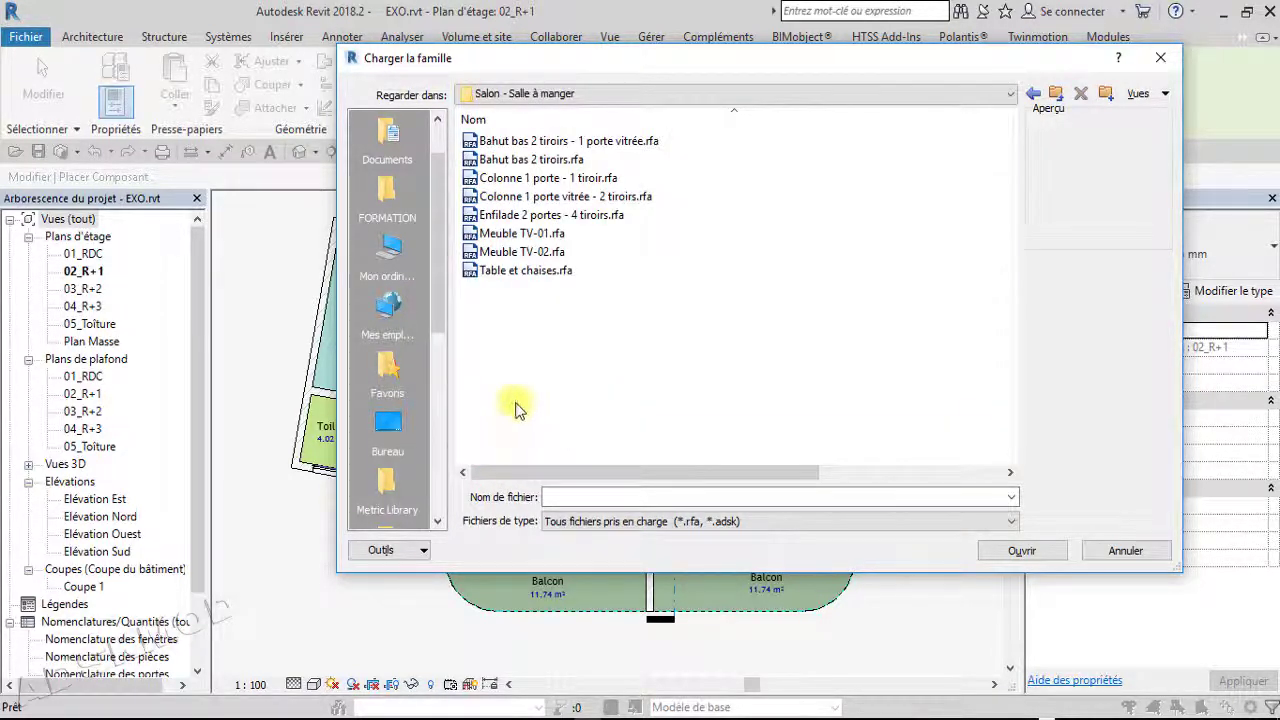
# Preview the table, TV unit, sideboard and cabinet families in the Salon - Salle à manger folder
pyautogui.click(526, 271)
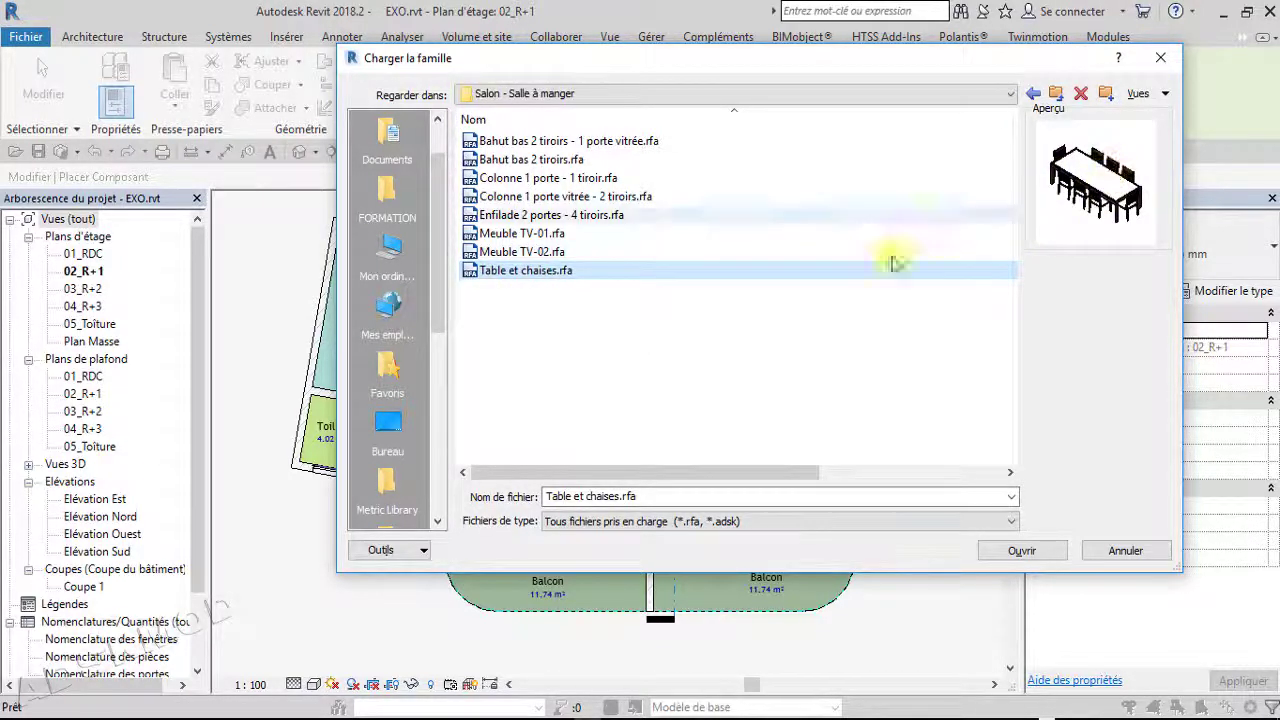
pyautogui.click(527, 252)
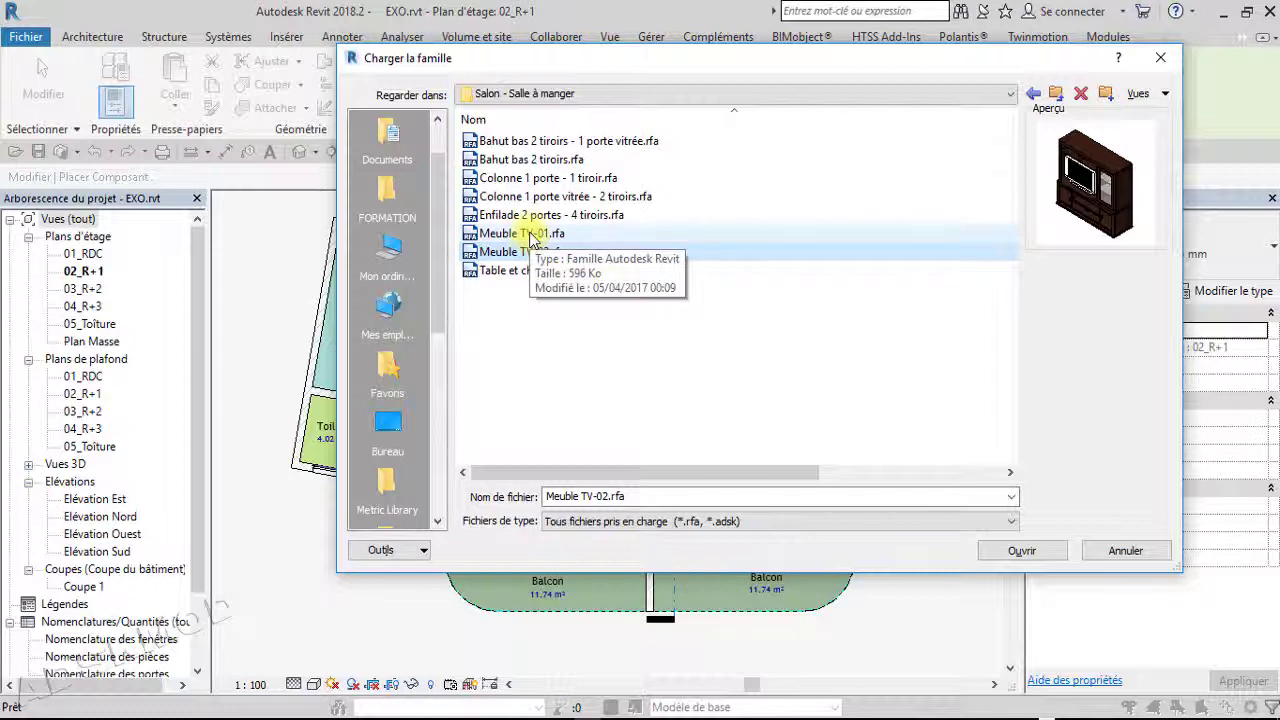
pyautogui.click(531, 238)
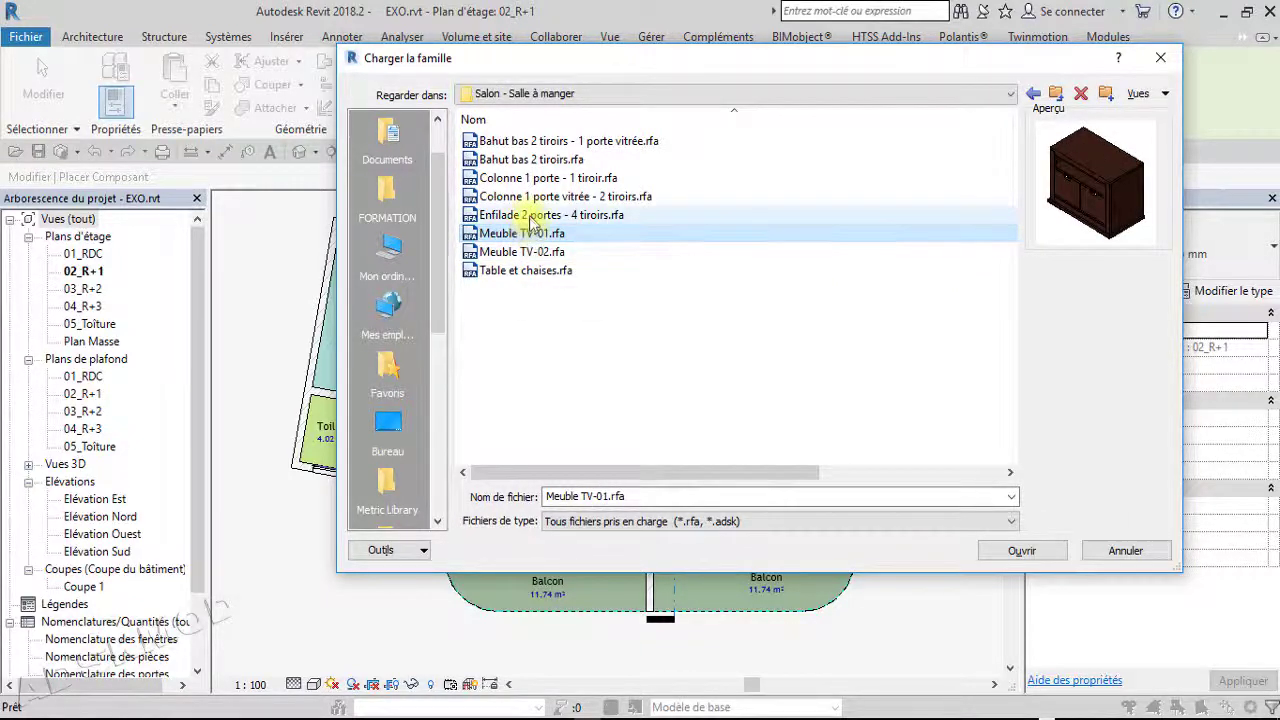
pyautogui.click(525, 214)
pyautogui.click(528, 196)
pyautogui.click(528, 178)
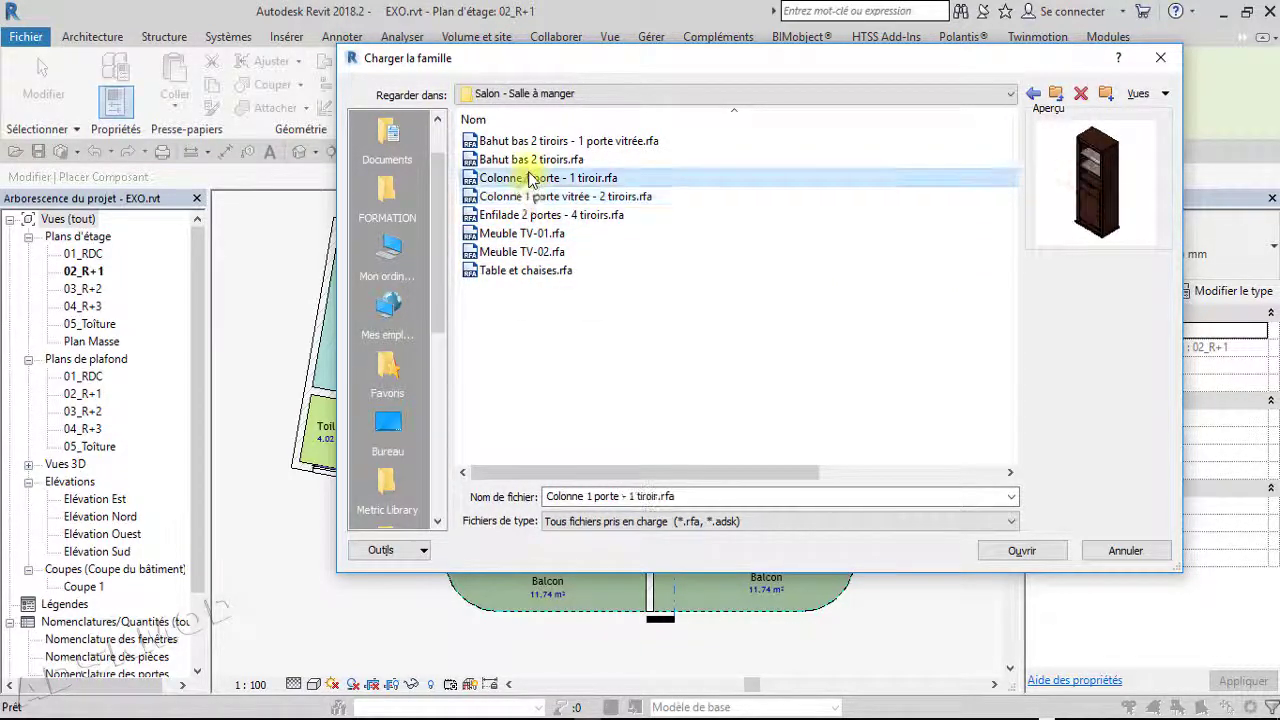
pyautogui.click(528, 160)
pyautogui.click(529, 146)
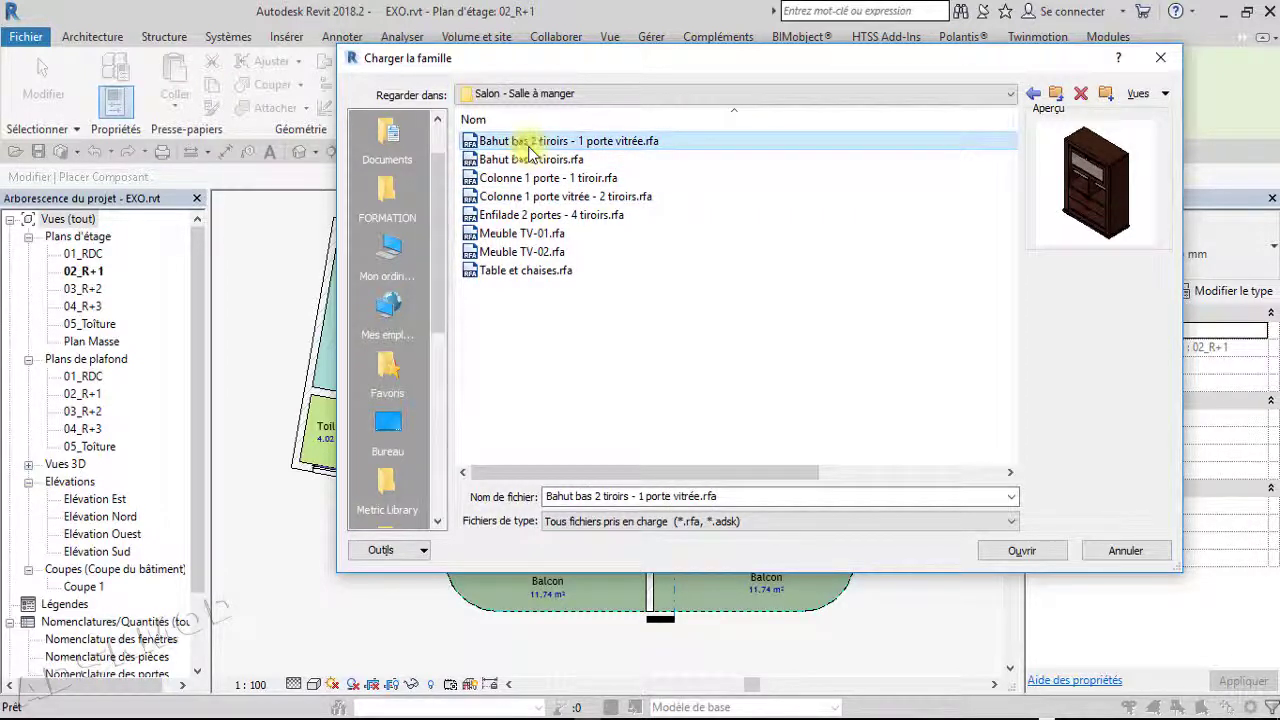
pyautogui.click(528, 160)
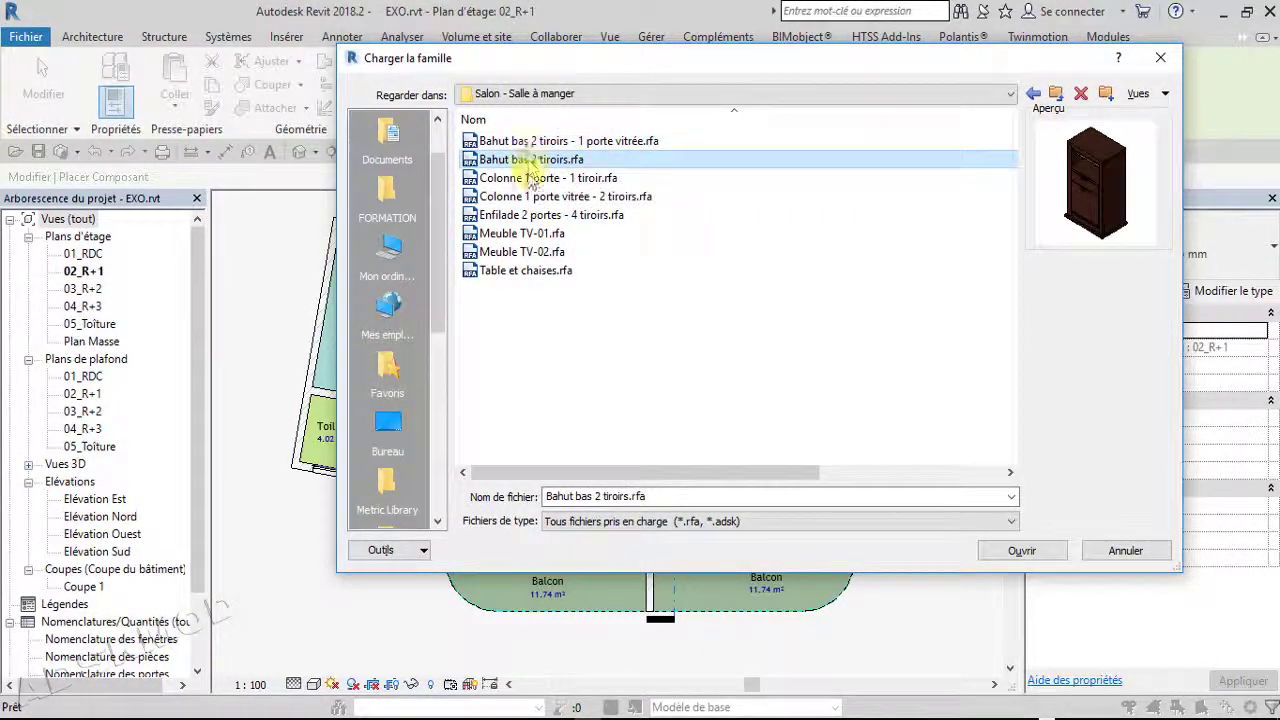
# Load the Table et chaises.rfa and Meuble TV-02.rfa families together into the project
pyautogui.click(525, 274)
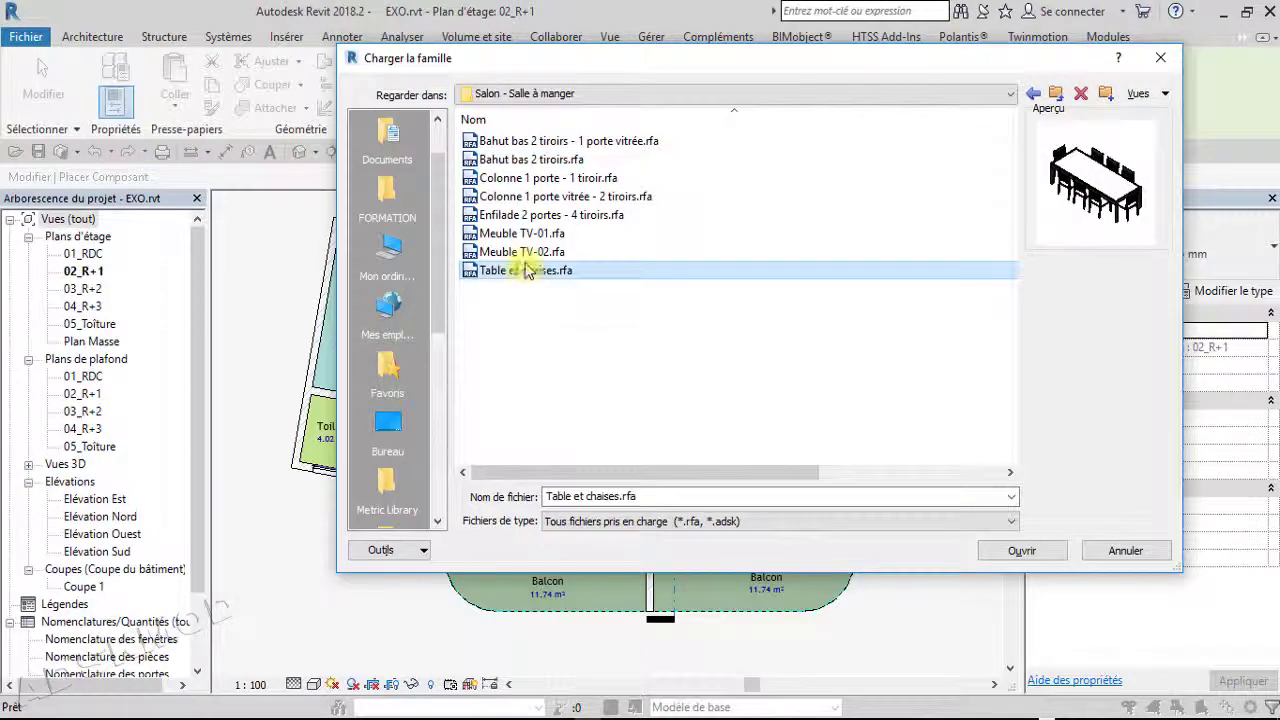
pyautogui.click(527, 256)
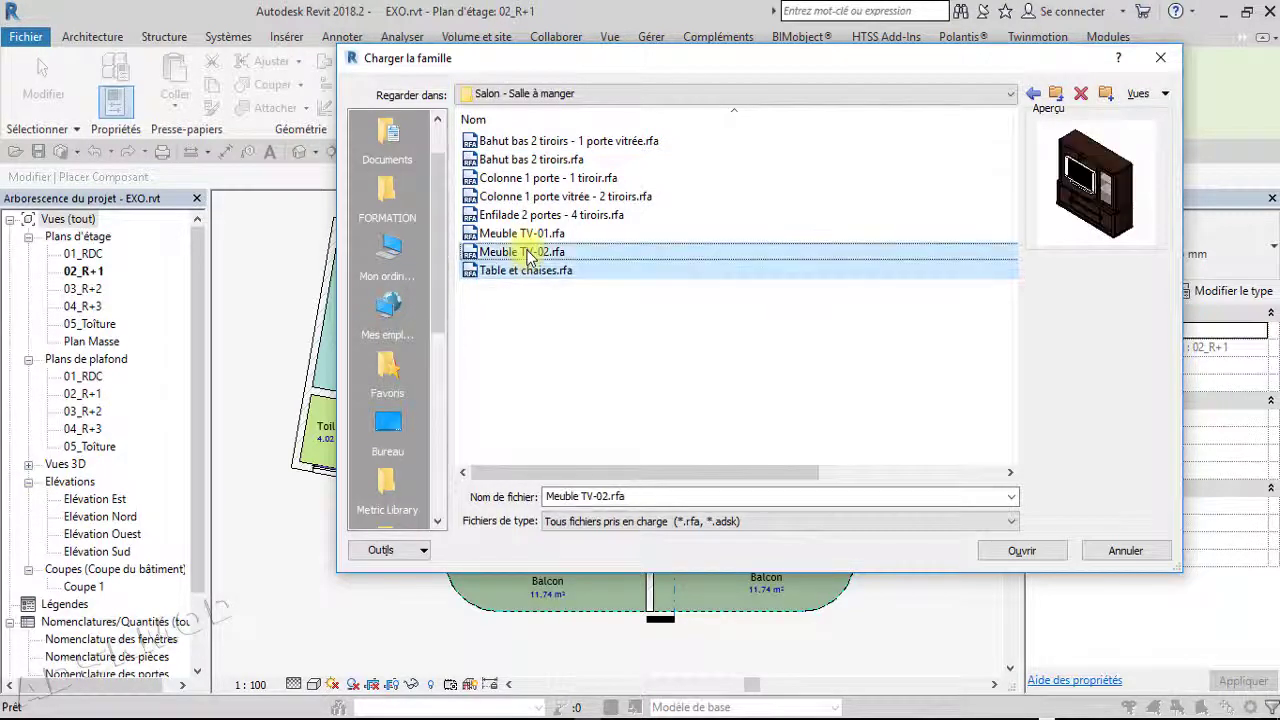
pyautogui.click(1034, 553)
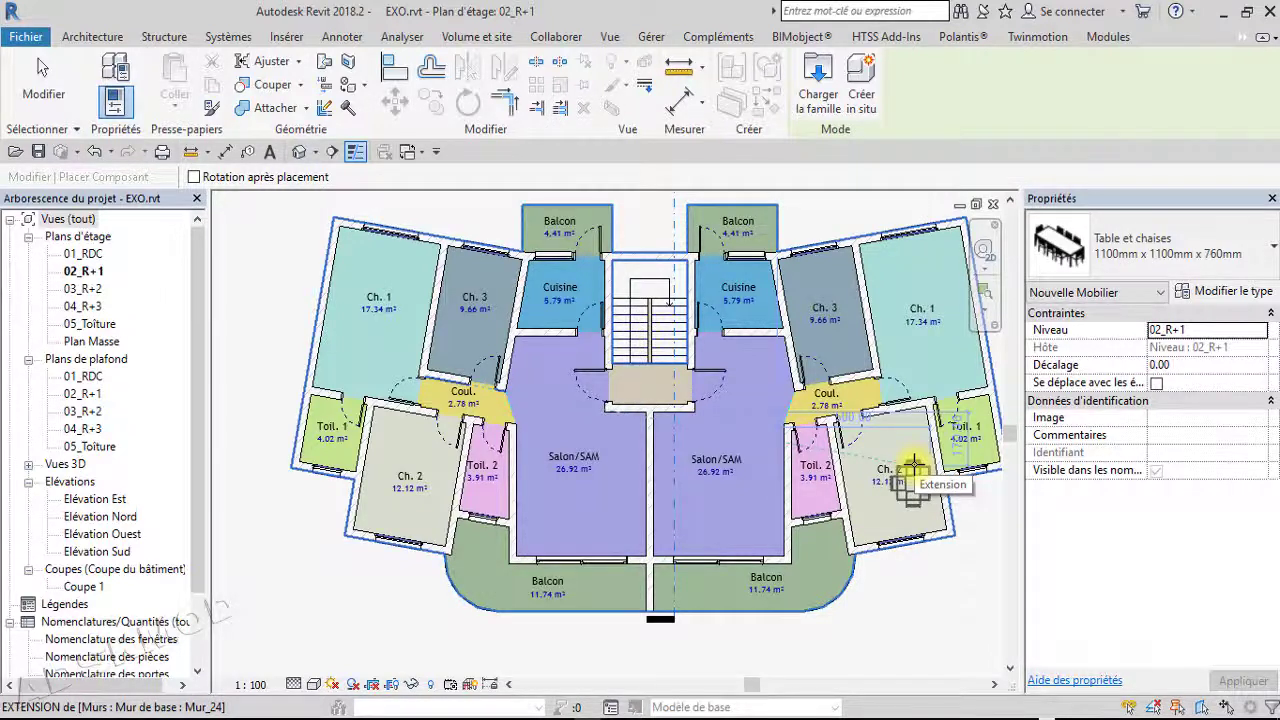
# Try out the 1500 mm x 1100 mm x 760 mm and 2800mm x 1100mm x 760mm sizes of Table et chaises on the plan
pyautogui.click(1200, 250)
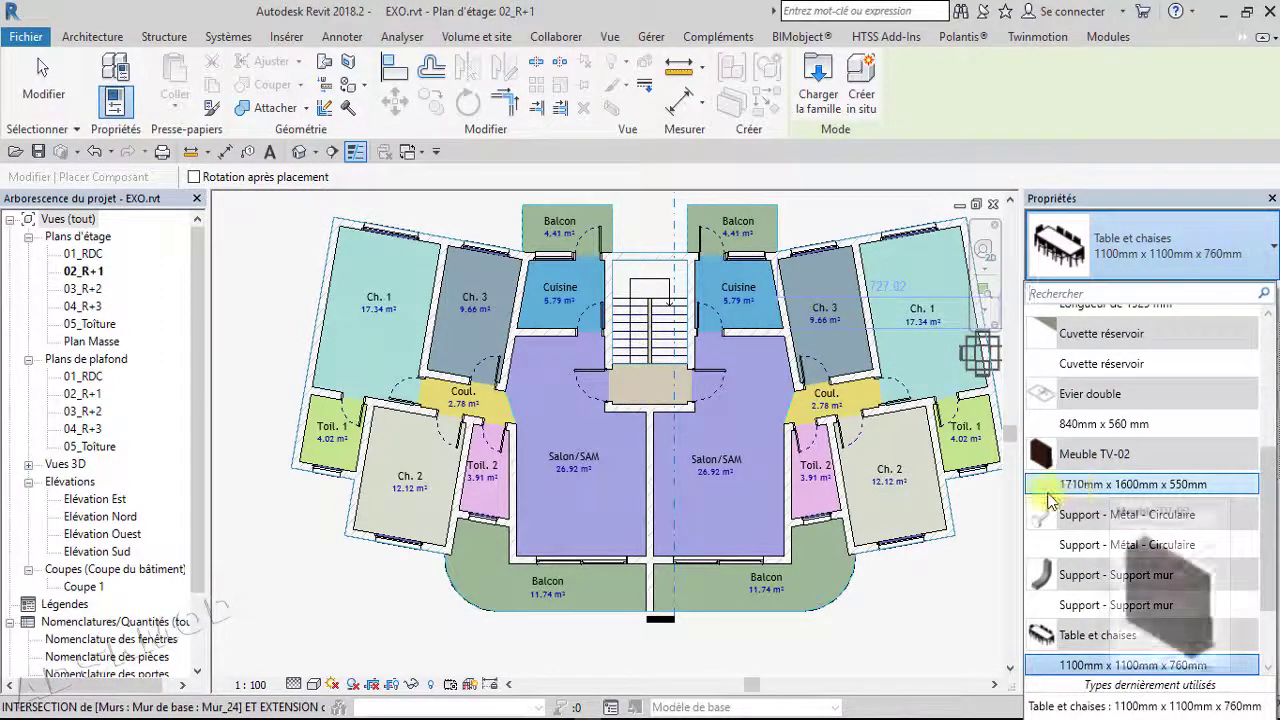
pyautogui.scroll(-2, 1117, 645)
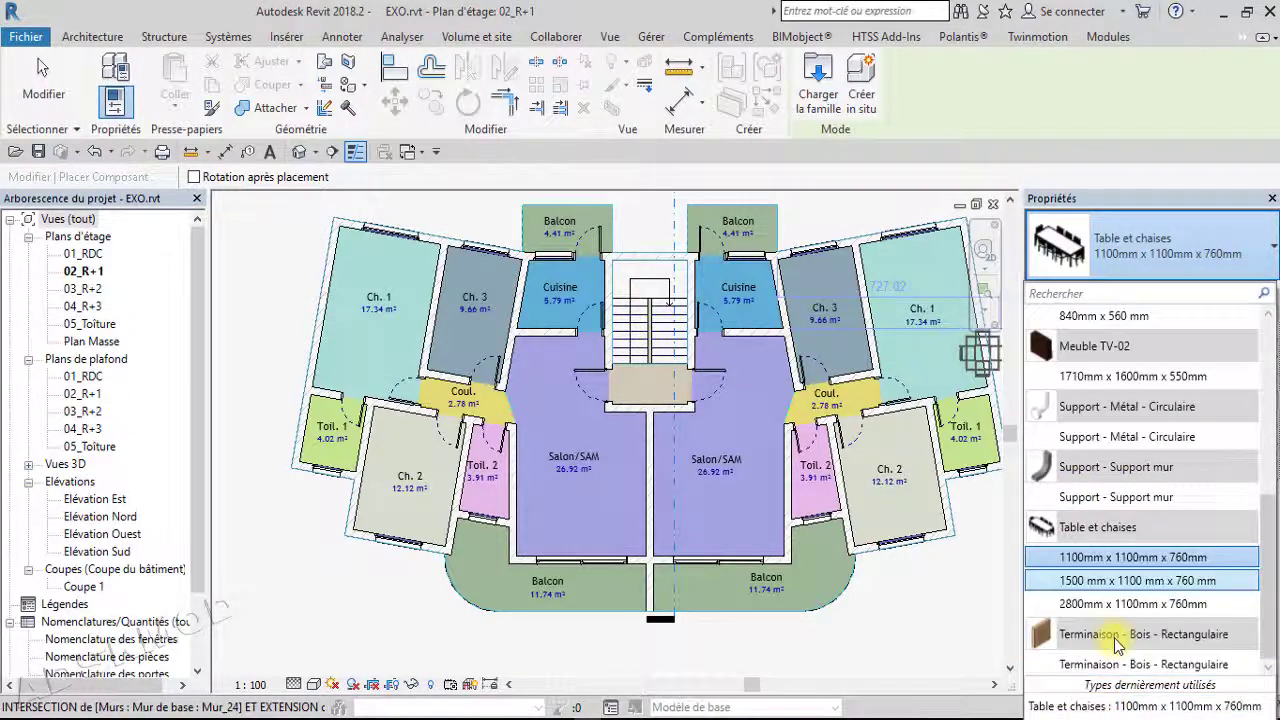
pyautogui.click(1090, 110)
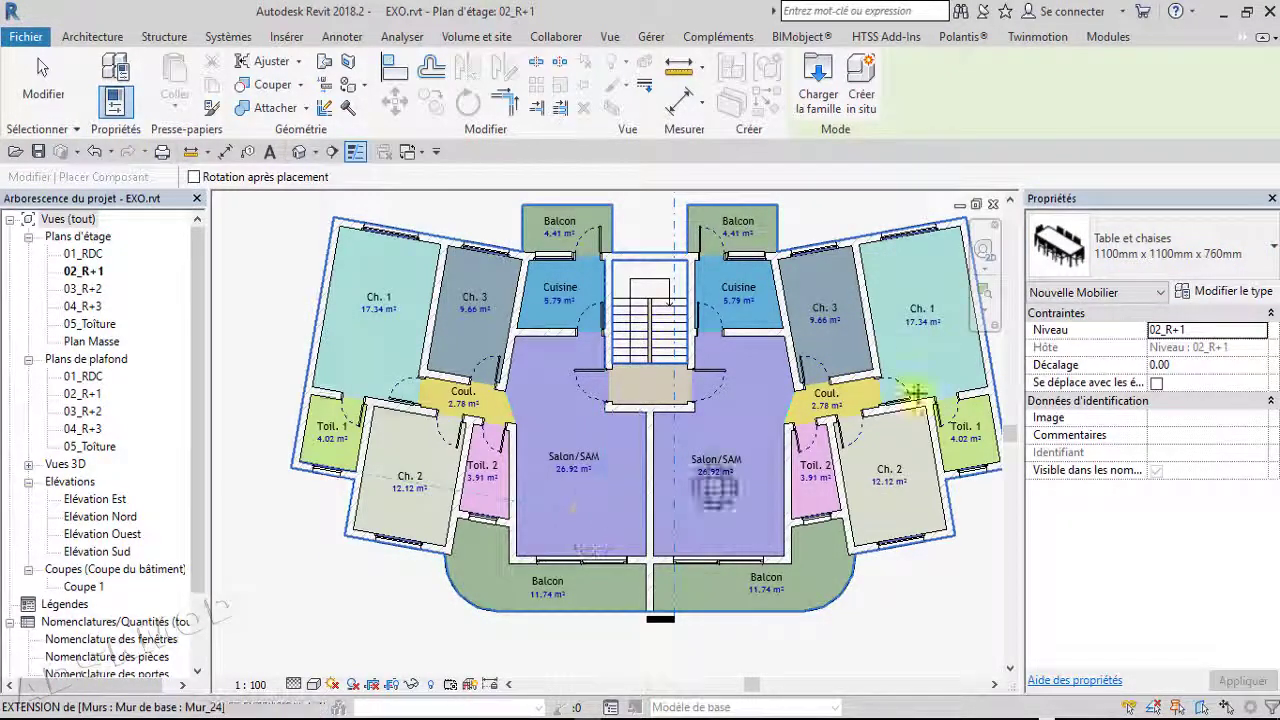
pyautogui.click(1147, 256)
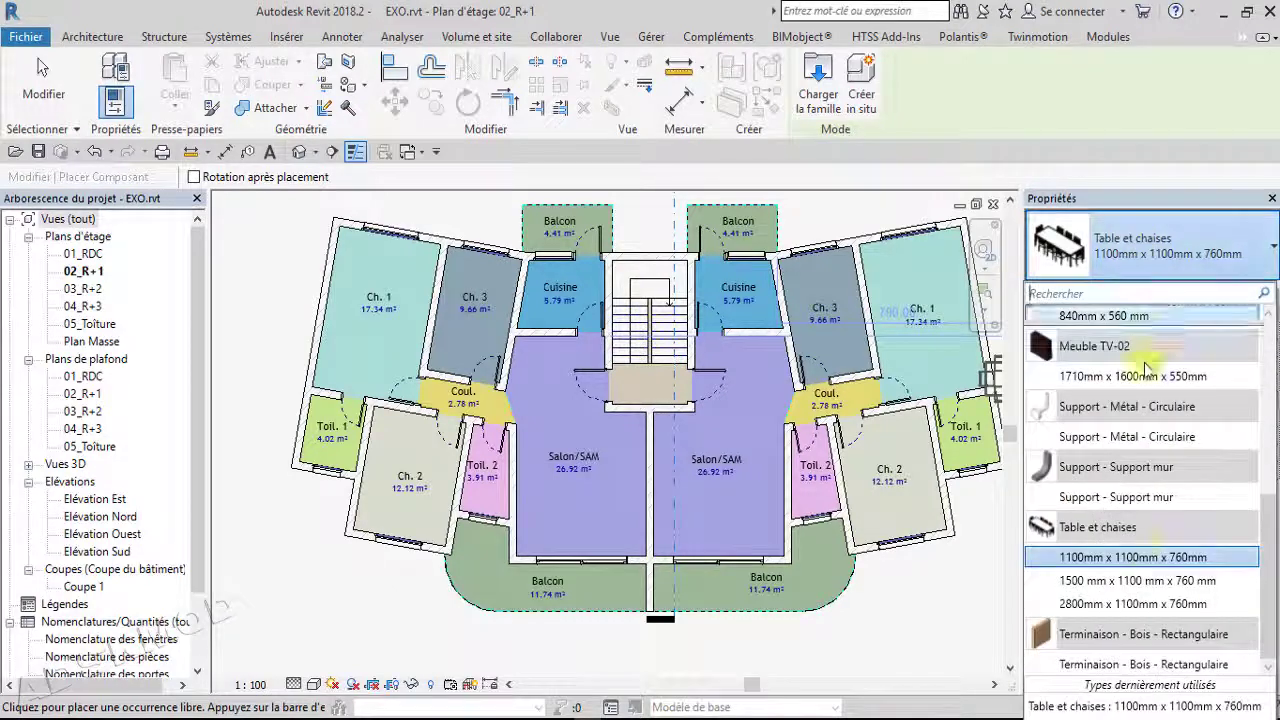
pyautogui.click(1139, 583)
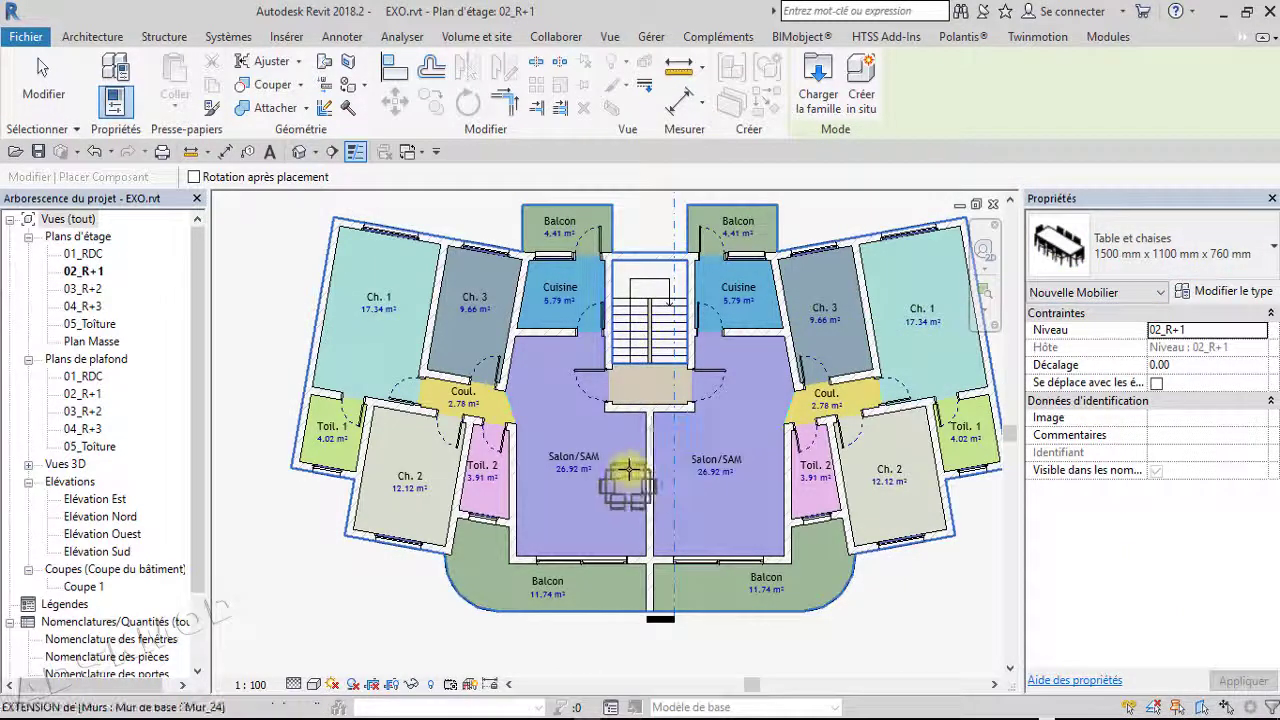
pyautogui.click(1128, 258)
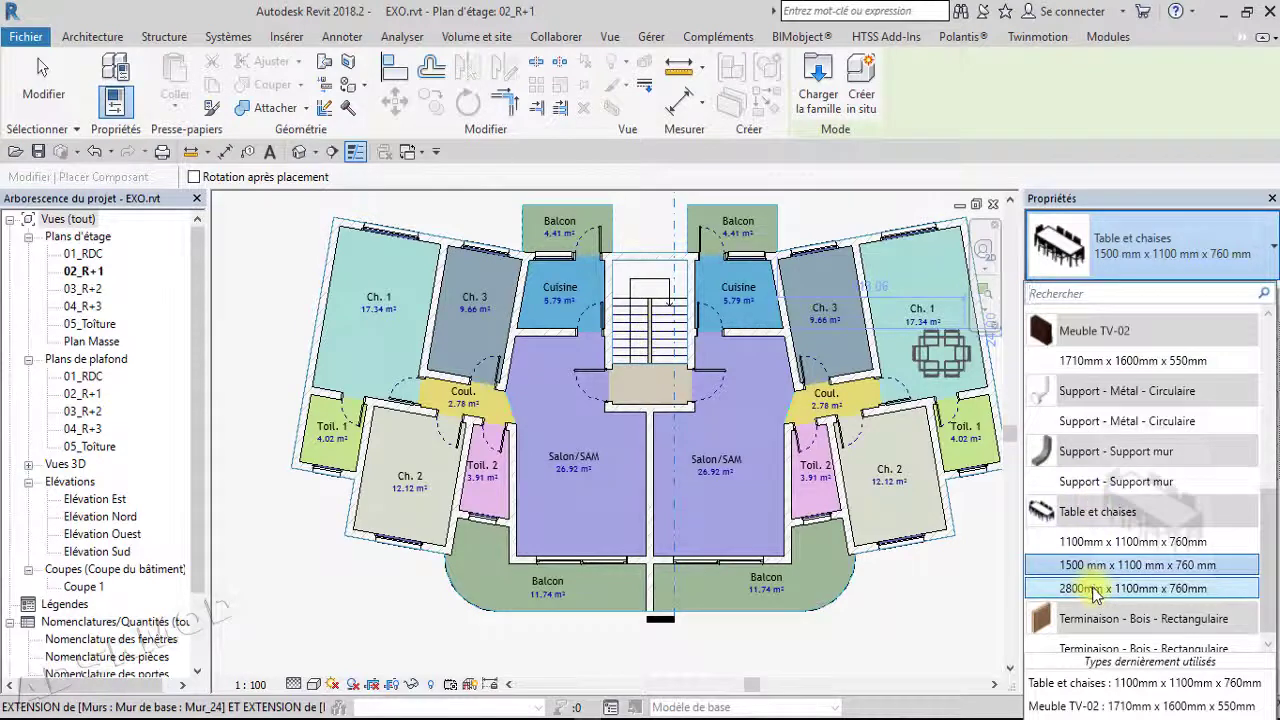
pyautogui.click(1095, 590)
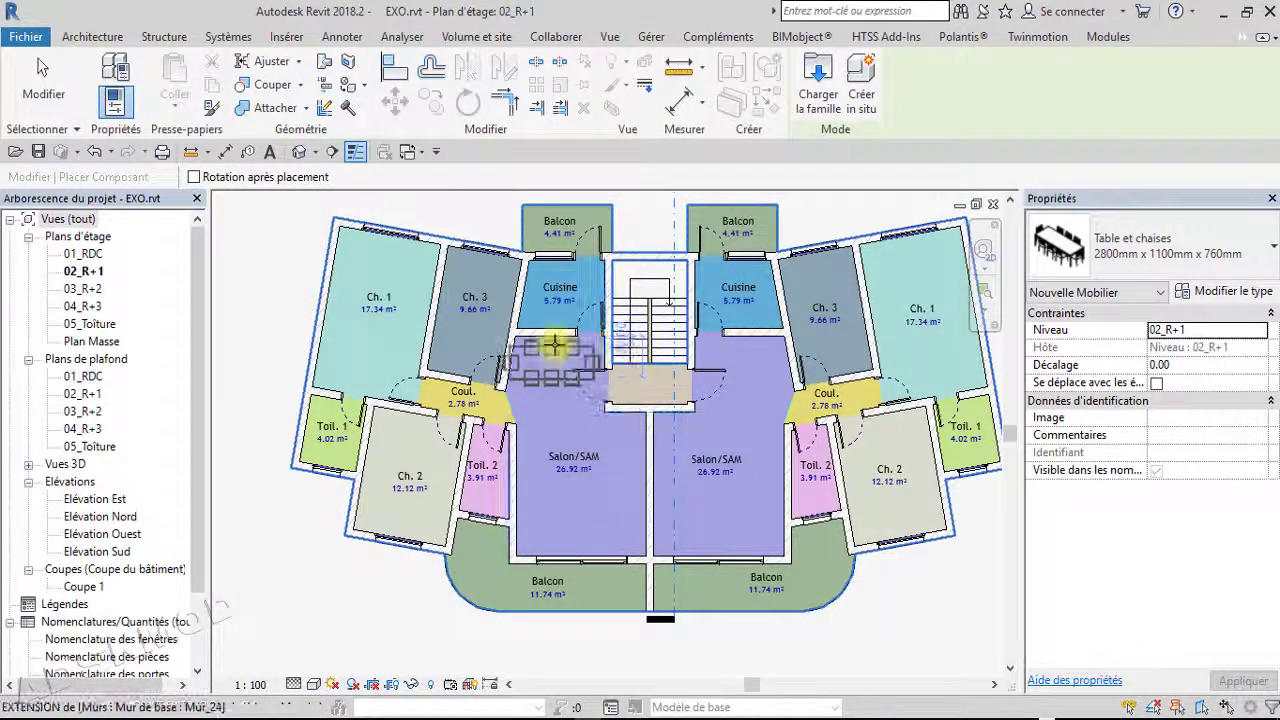
# Place a 1500 mm x 1100 mm x 760 mm Table et chaises in the left apartment's Salon/SAM, just below the Cuisine wall
pyautogui.click(1160, 250)
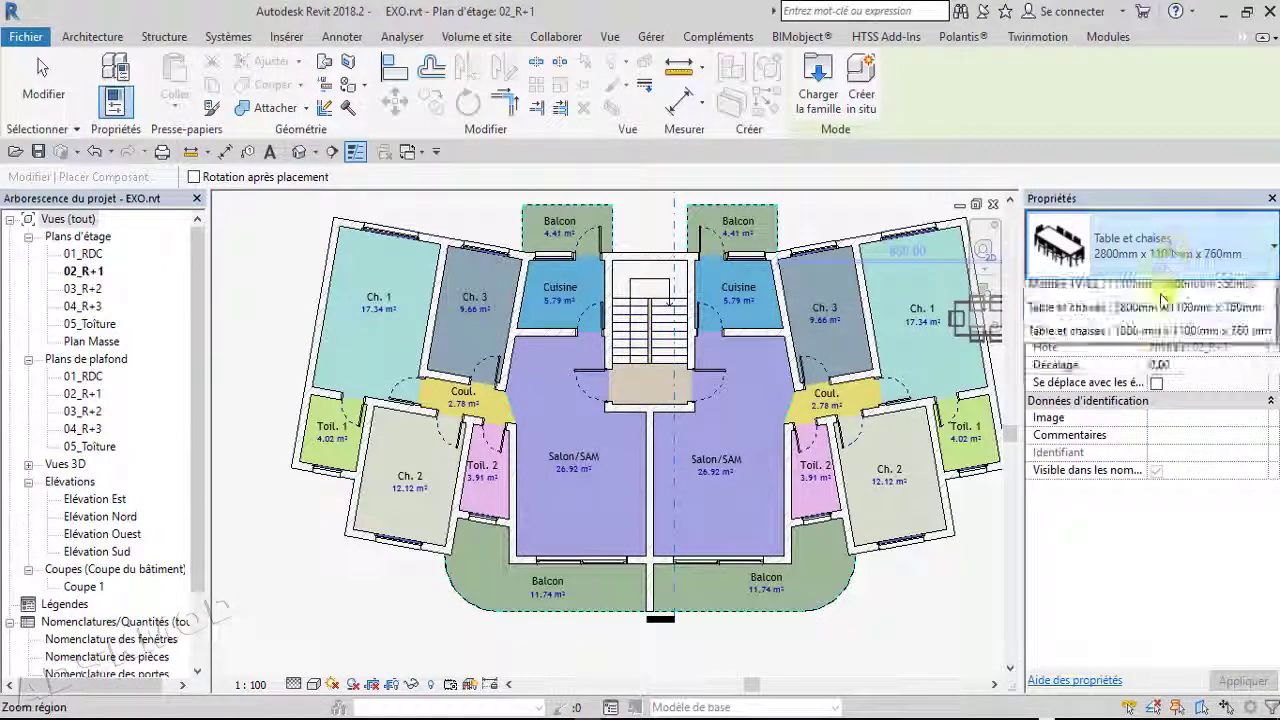
pyautogui.click(1140, 572)
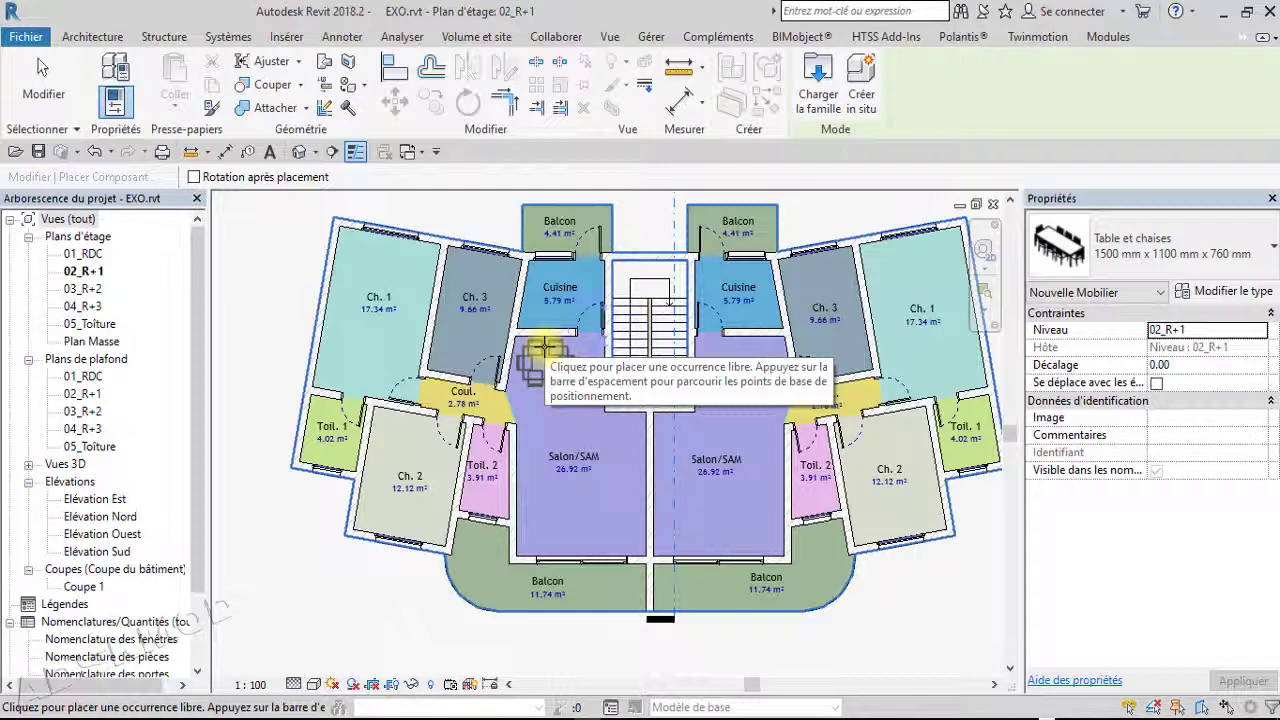
pyautogui.scroll(2, 543, 347)
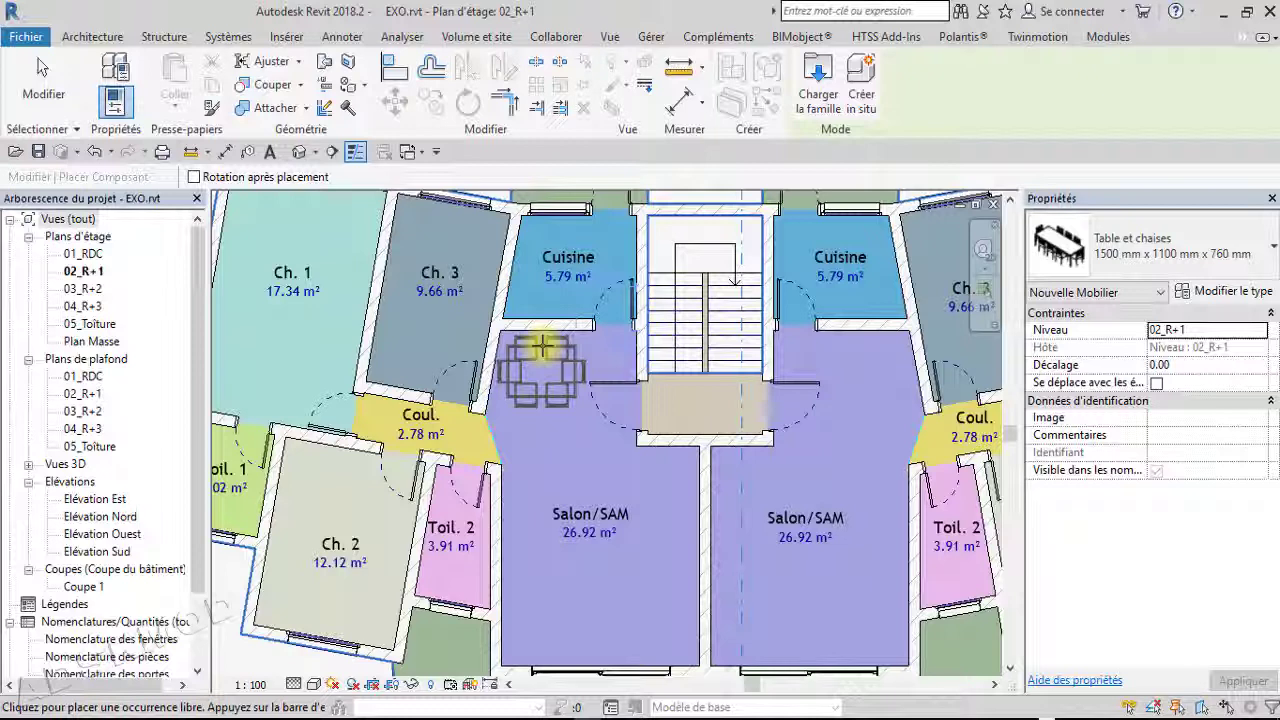
pyautogui.click(541, 369)
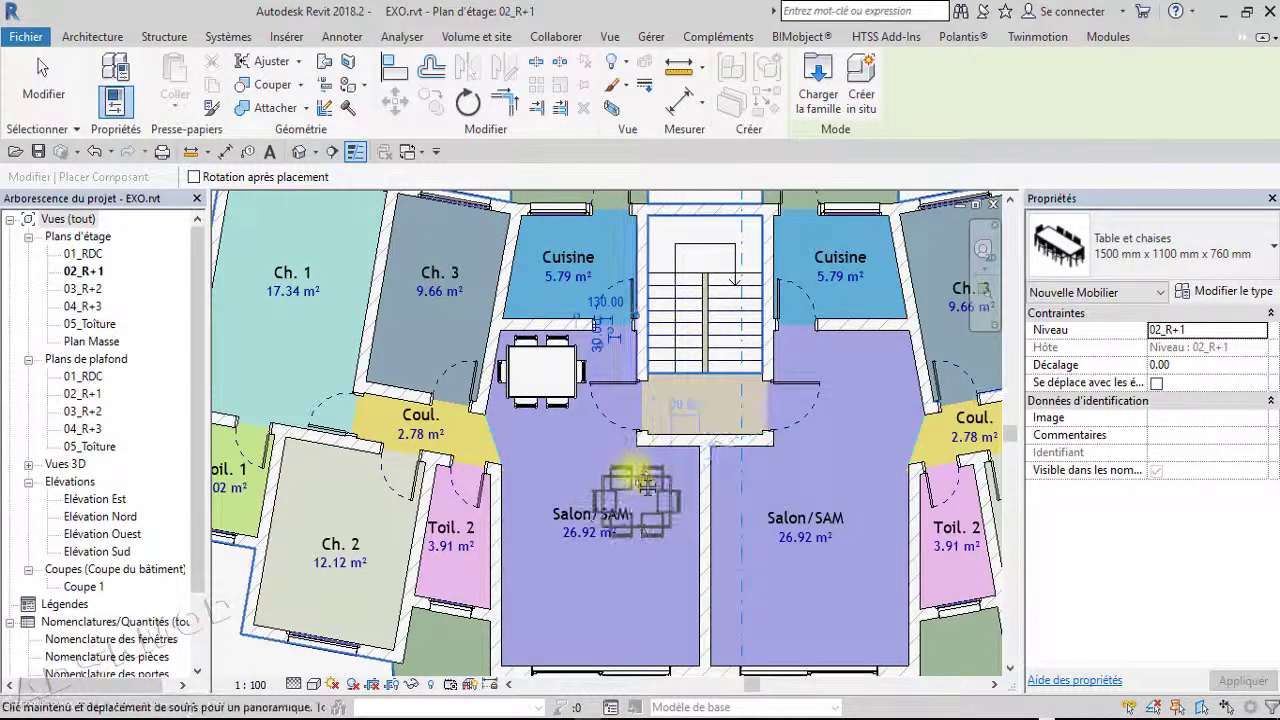
# Place a Meuble TV-02, 1710mm x 1600mm x 550mm, lengthwise against the wall between the two living rooms, in the left apartment's Salon/SAM
pyautogui.moveTo(647, 487); pyautogui.dragTo(634, 388, button='middle')
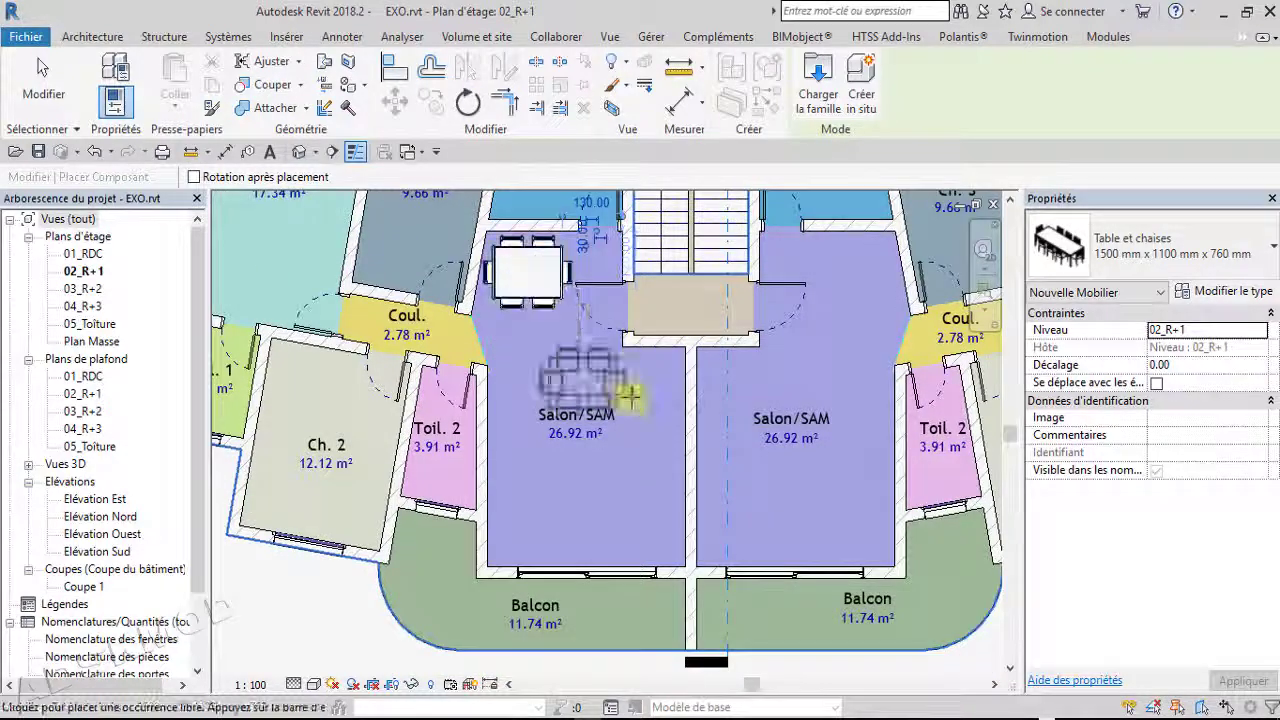
pyautogui.scroll(-2, 679, 400)
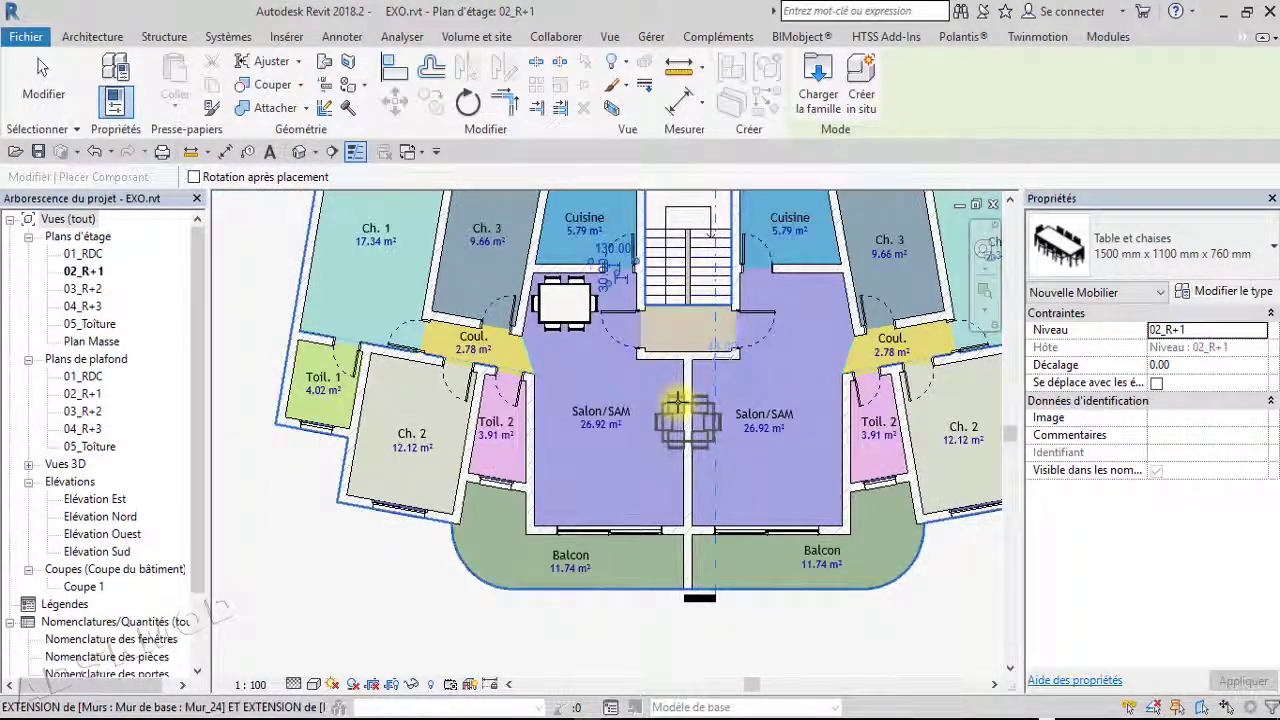
pyautogui.click(1210, 255)
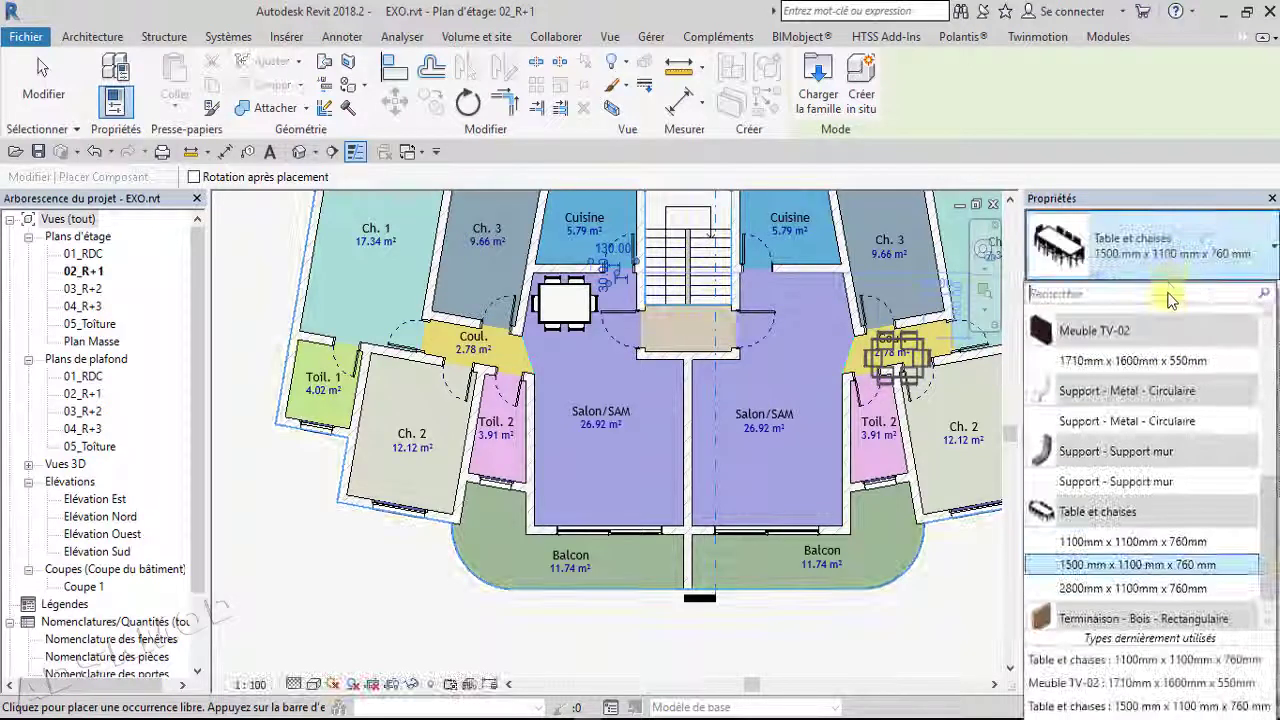
pyautogui.click(1135, 362)
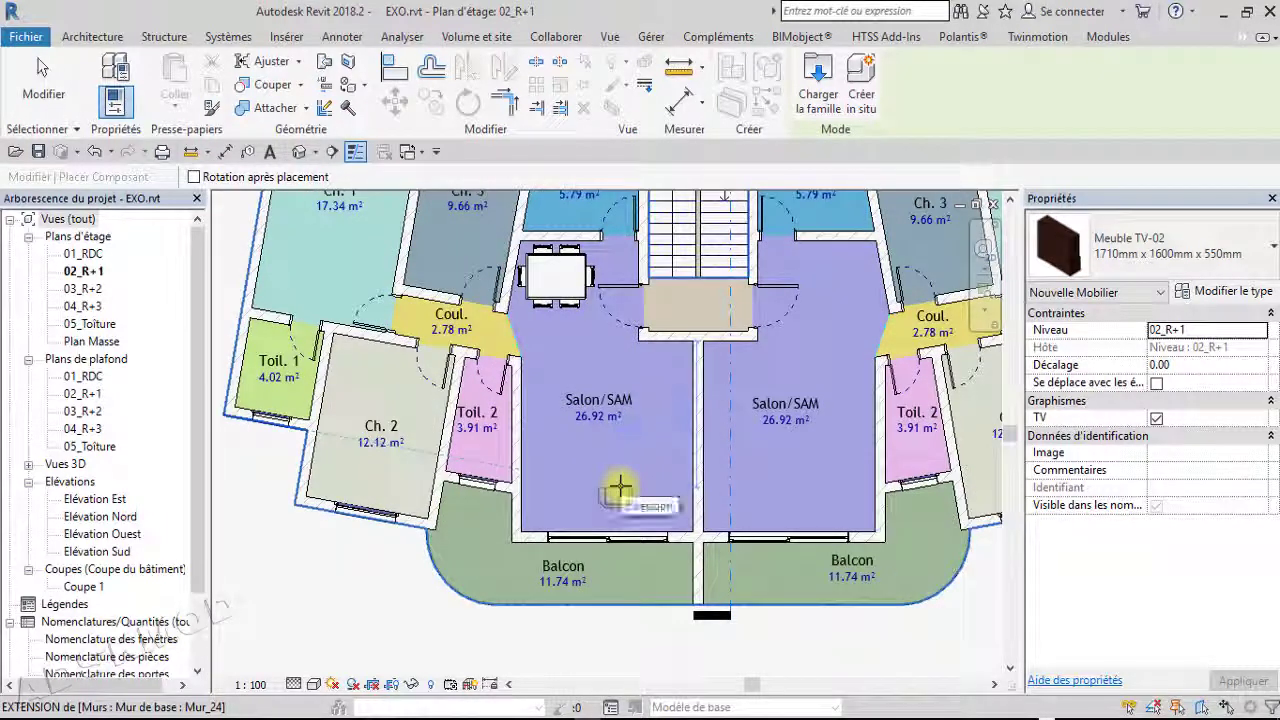
pyautogui.scroll(1, 624, 505)
pyautogui.moveTo(628, 519); pyautogui.dragTo(622, 531, button='middle')
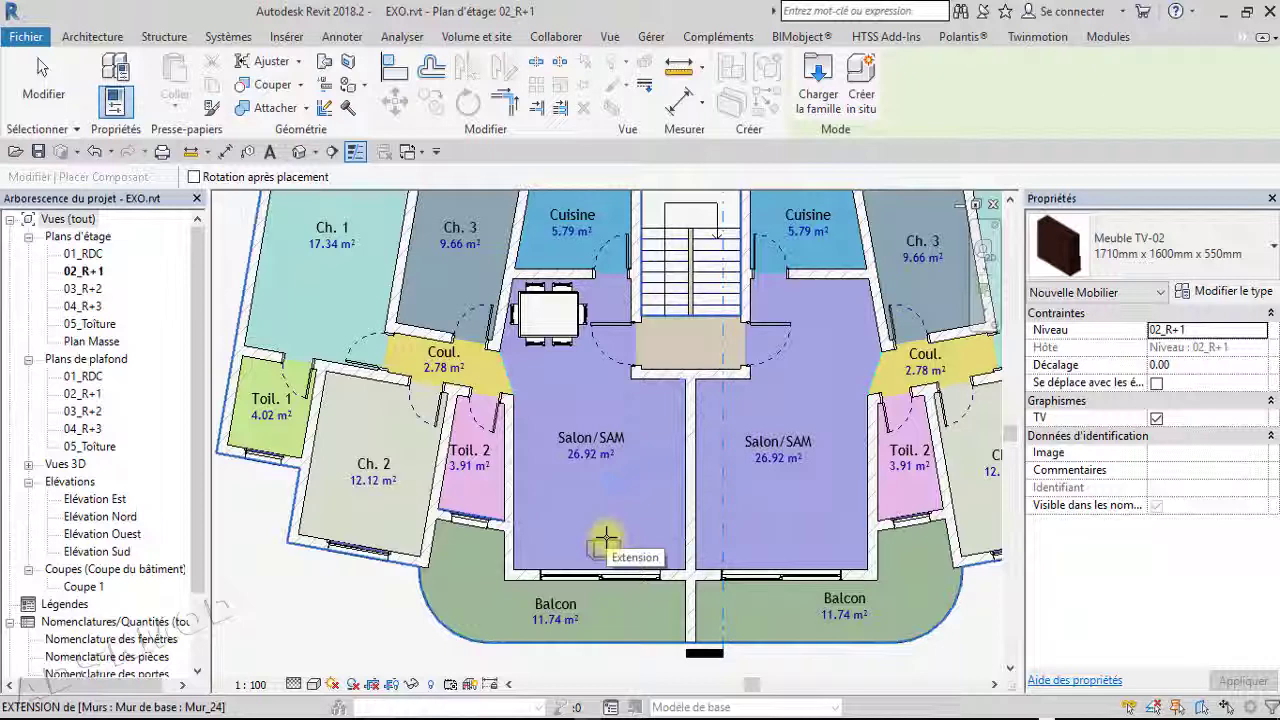
pyautogui.click(662, 465)
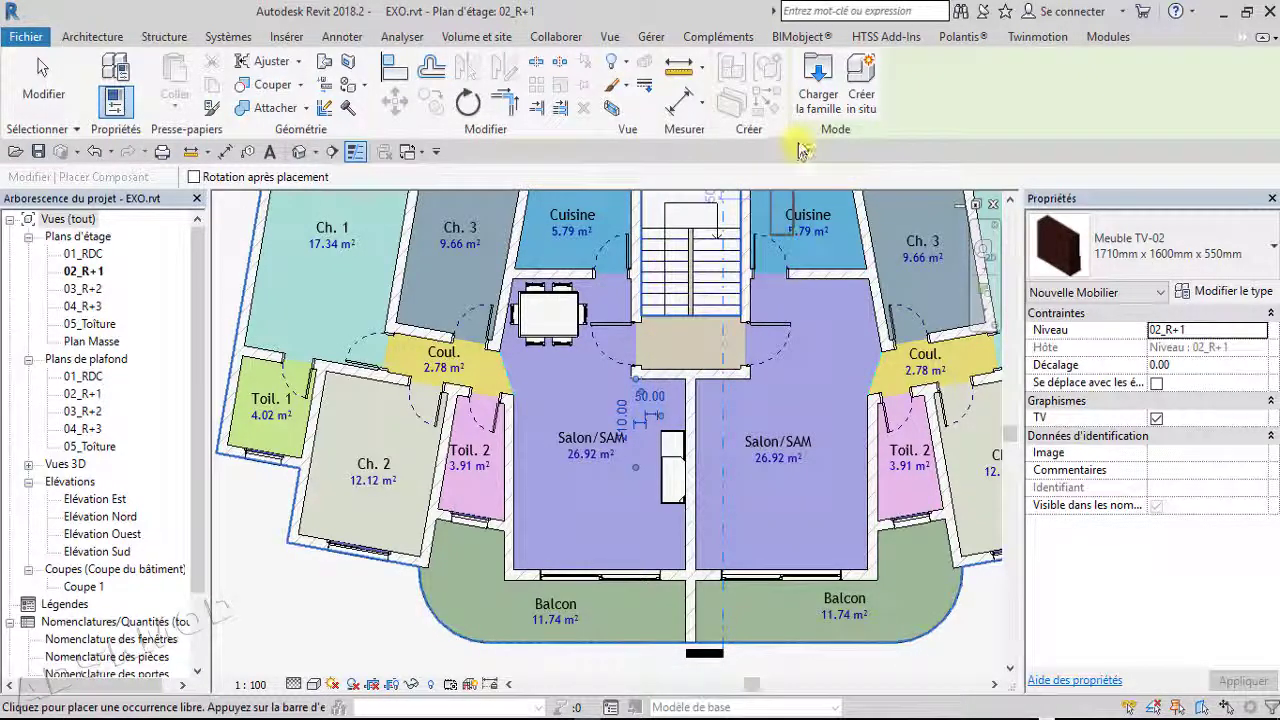
# Browse the family library to the Mobilier > Salon > Collection 03 folder, previewing Piano droit.rfa and Banc de piano.rfa on the way
pyautogui.click(818, 100)
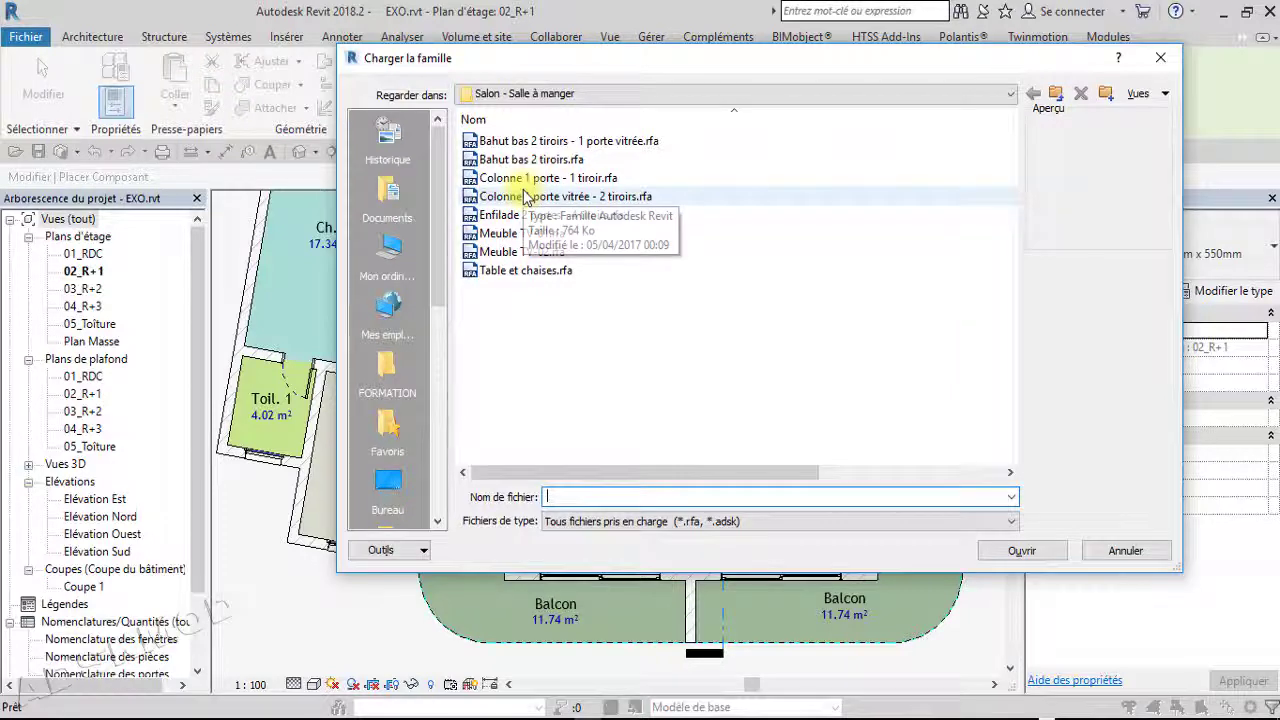
pyautogui.click(1056, 98)
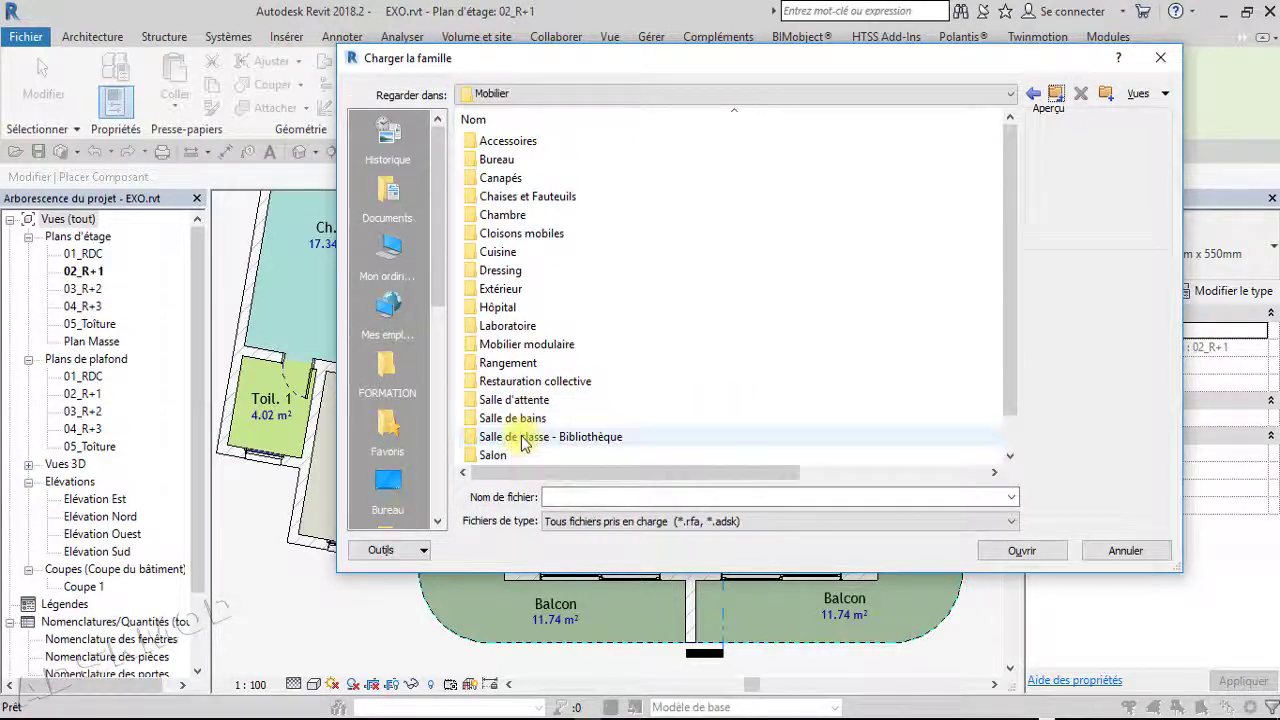
pyautogui.scroll(-1, 518, 447)
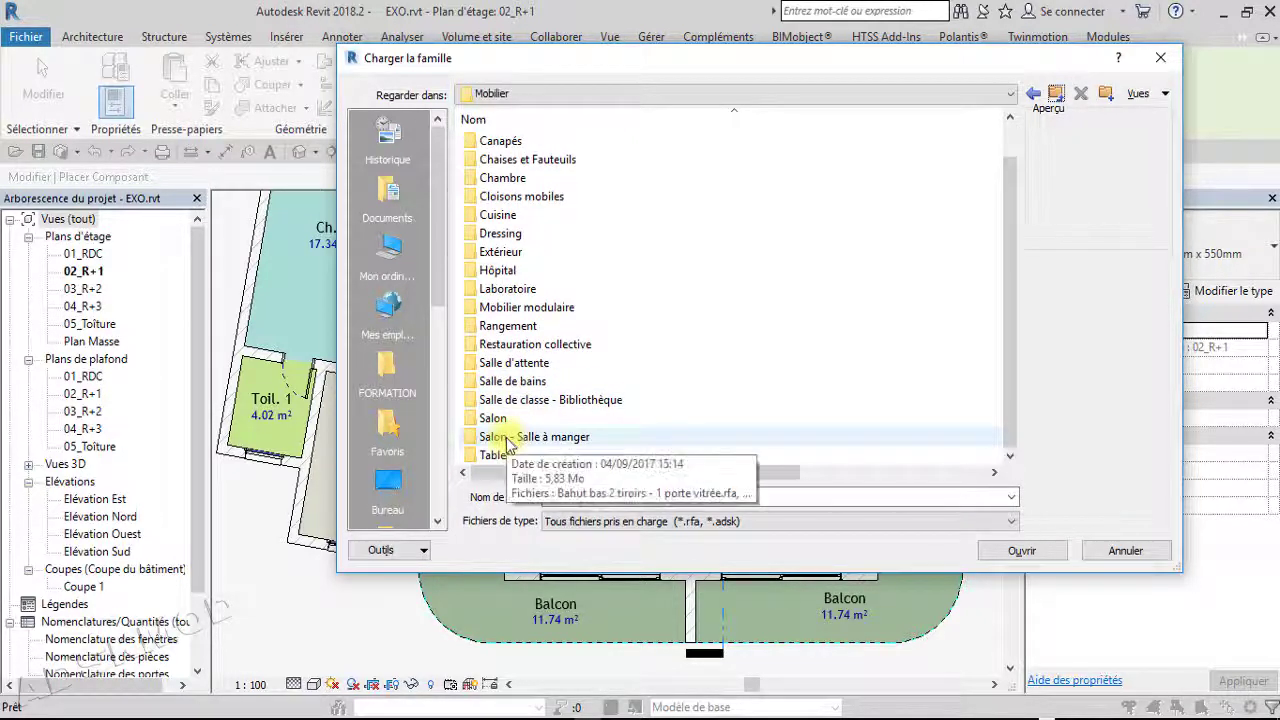
pyautogui.doubleClick(487, 418)
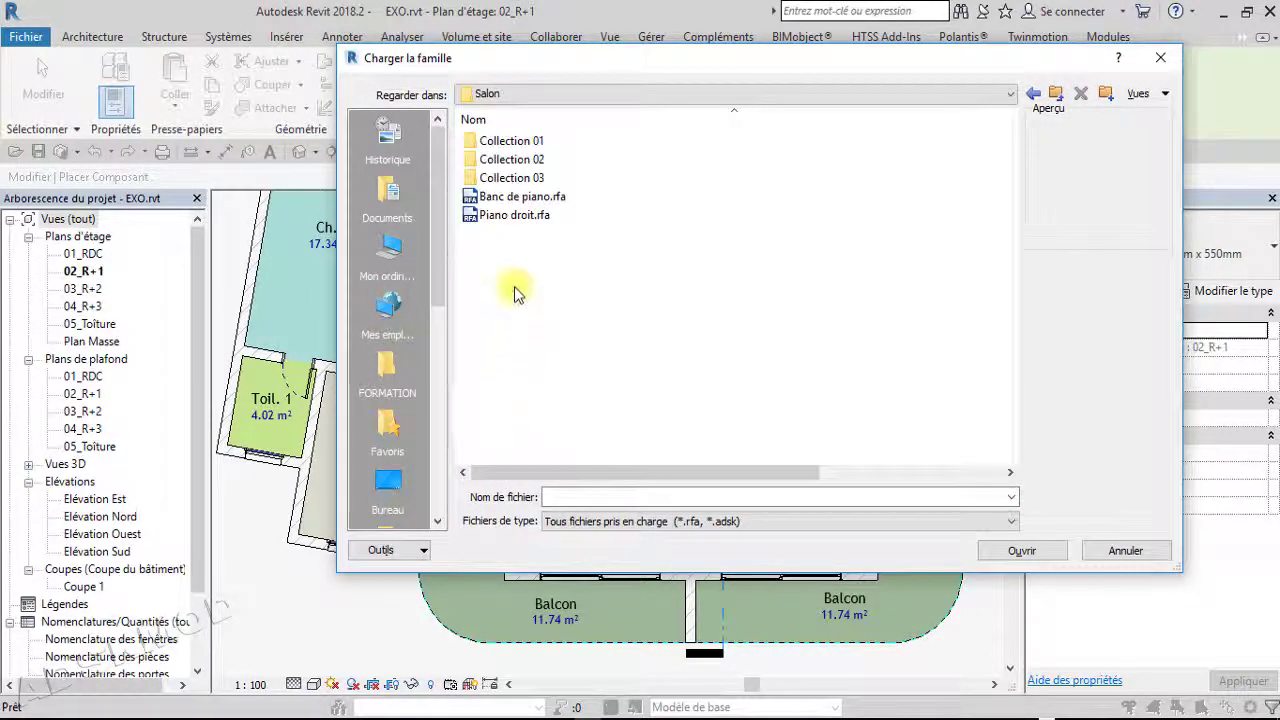
pyautogui.click(527, 216)
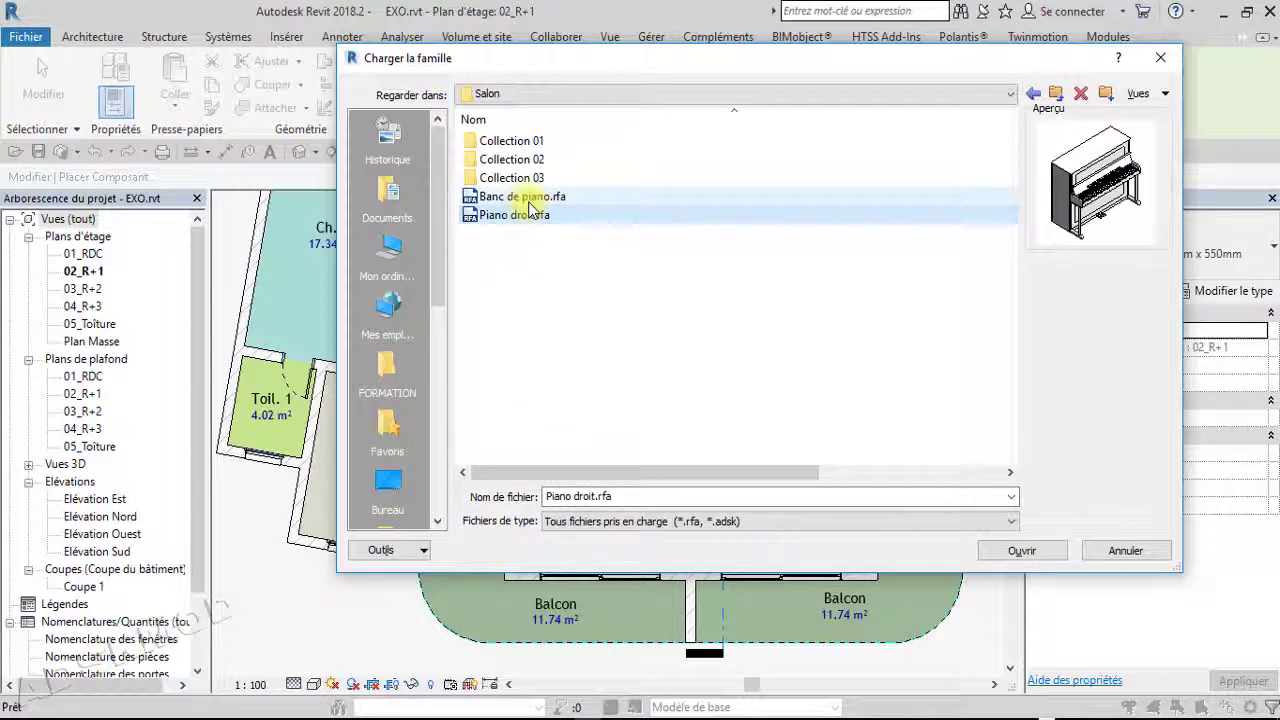
pyautogui.click(529, 200)
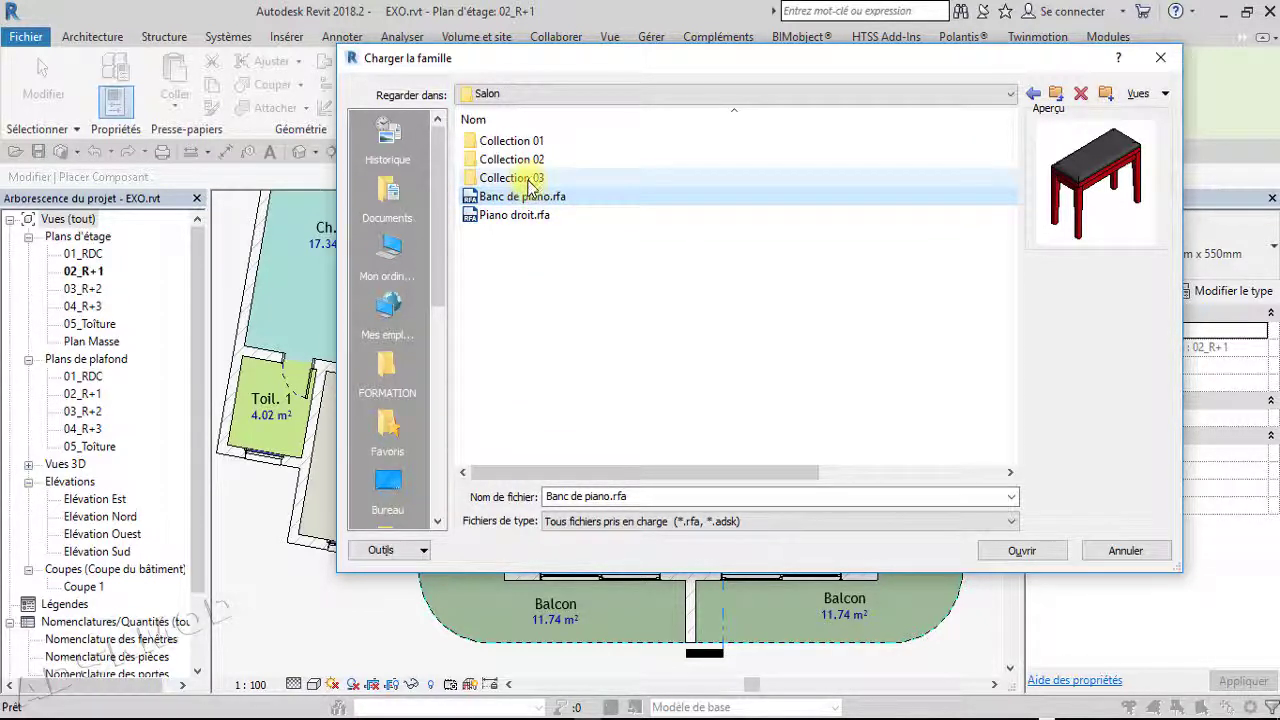
pyautogui.doubleClick(515, 178)
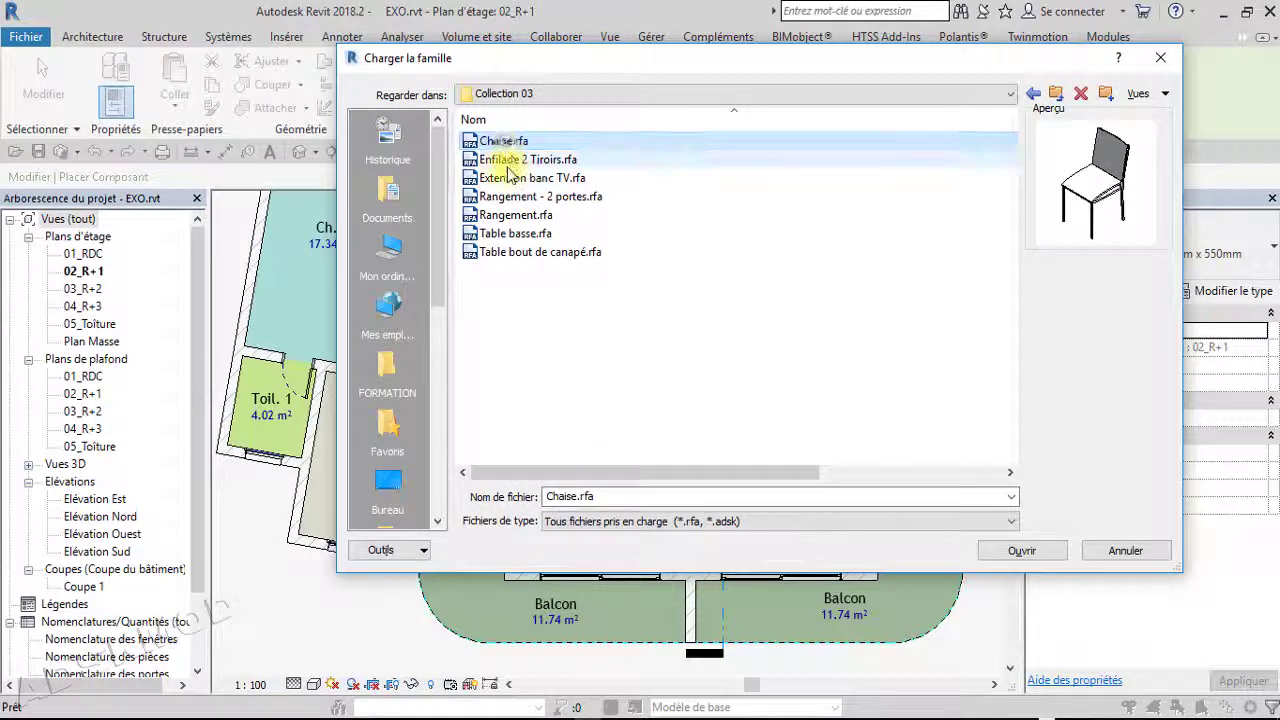
# Load Rangement.rfa and place a 1130 x 250 x 1350 unit horizontally in the left Salon/SAM, against the short wall below the stair landing
pyautogui.click(500, 160)
pyautogui.click(500, 178)
pyautogui.click(510, 197)
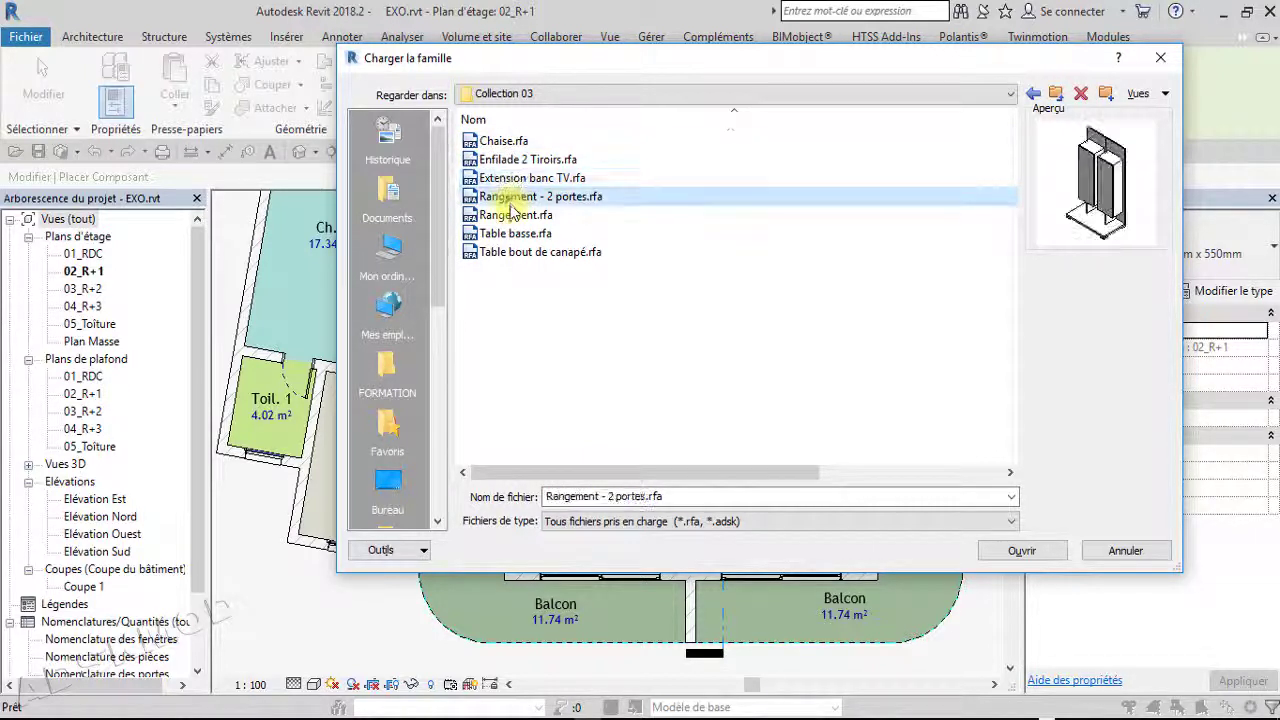
pyautogui.click(511, 233)
pyautogui.click(512, 216)
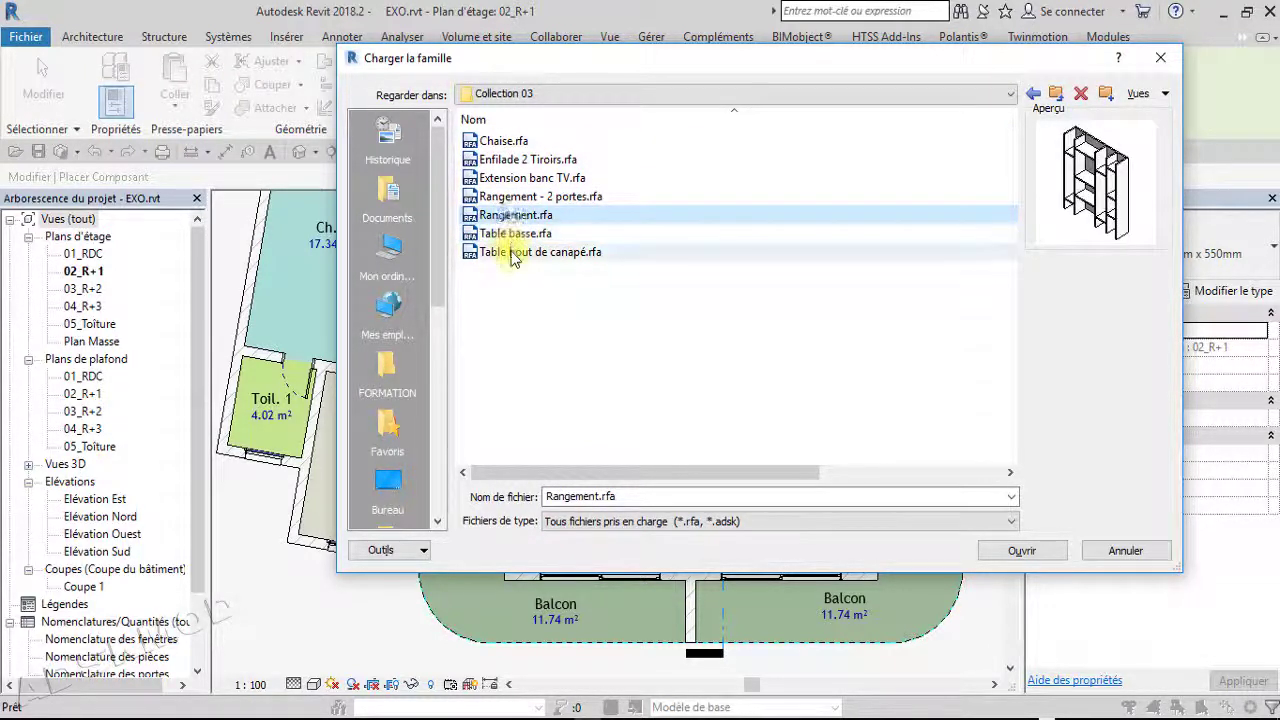
pyautogui.click(514, 251)
pyautogui.click(512, 220)
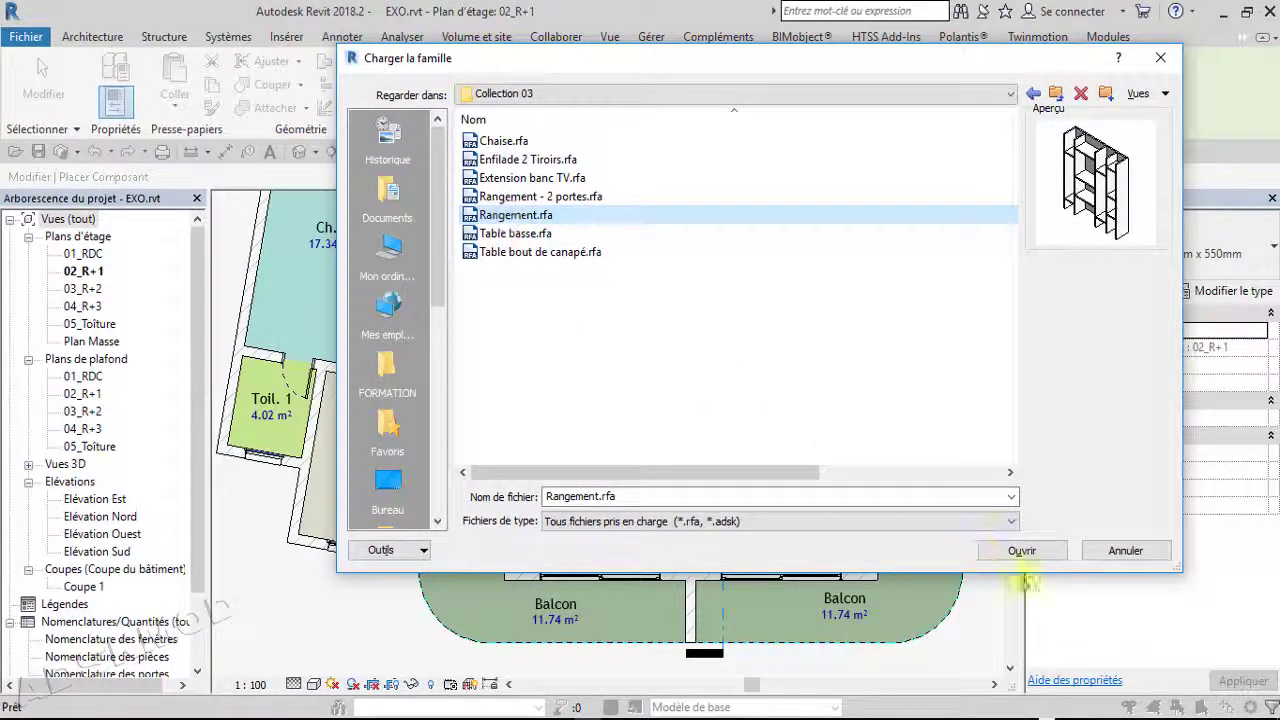
pyautogui.click(1025, 551)
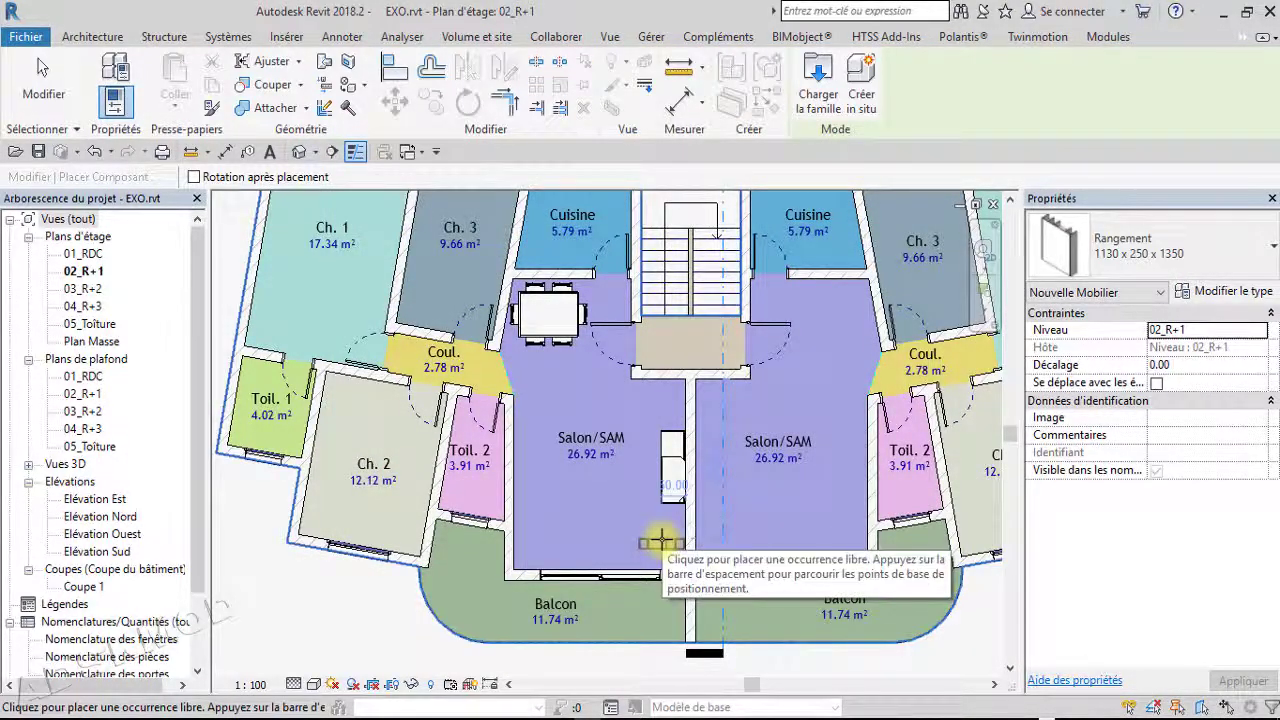
pyautogui.press('space')
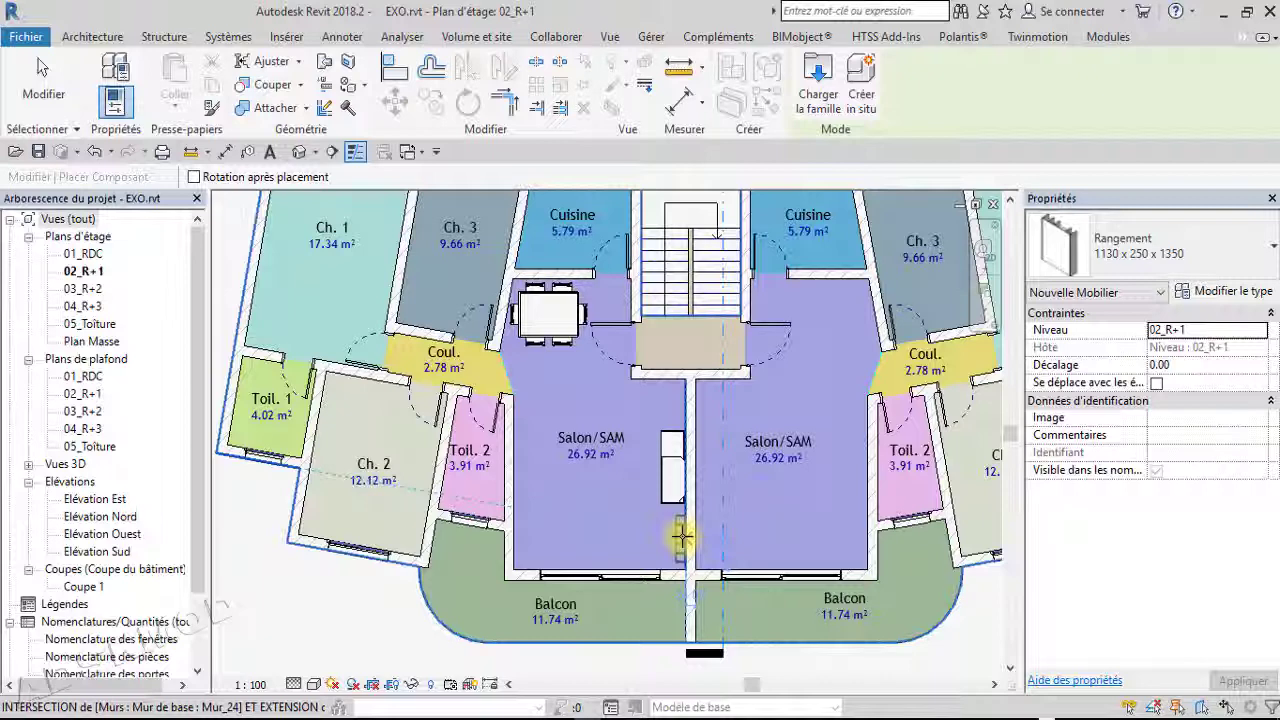
pyautogui.click(661, 387)
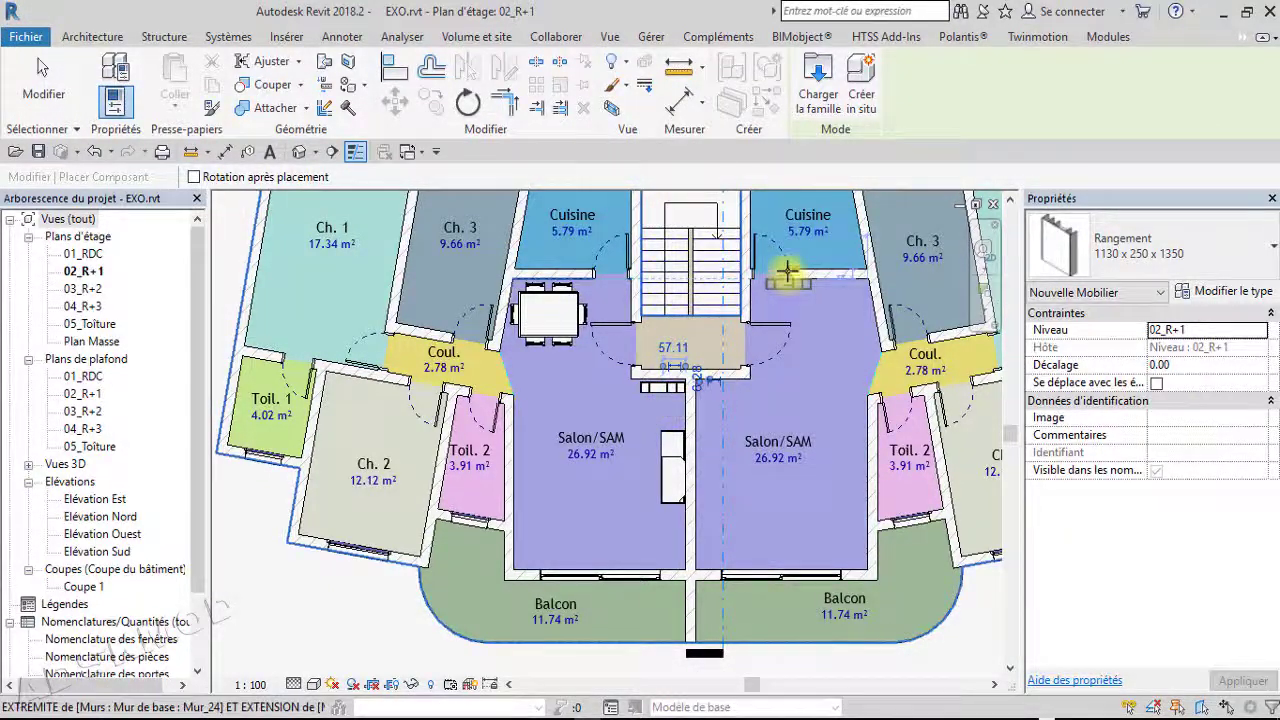
# Load Table basse.rfa from Collection 03 and place a 1060 x 600 x 400mm one upright in the left Salon/SAM, facing the TV unit
pyautogui.click(818, 75)
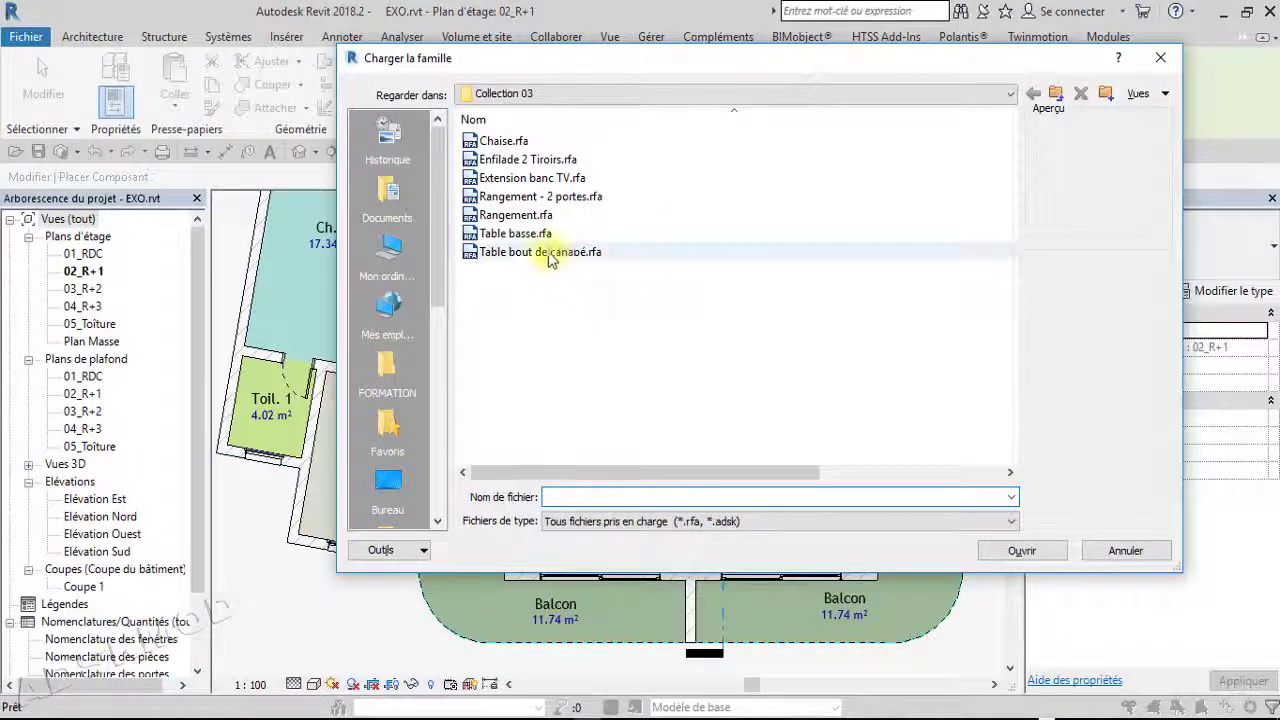
pyautogui.click(512, 215)
pyautogui.click(527, 236)
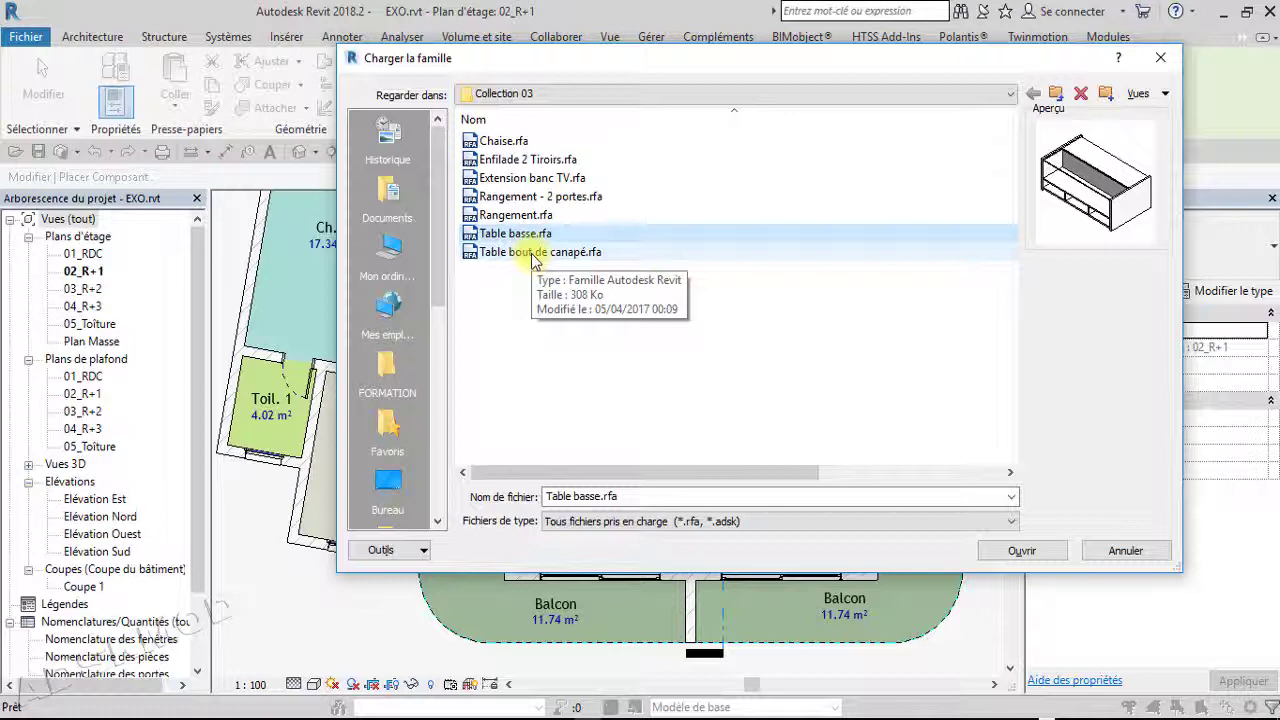
pyautogui.click(533, 257)
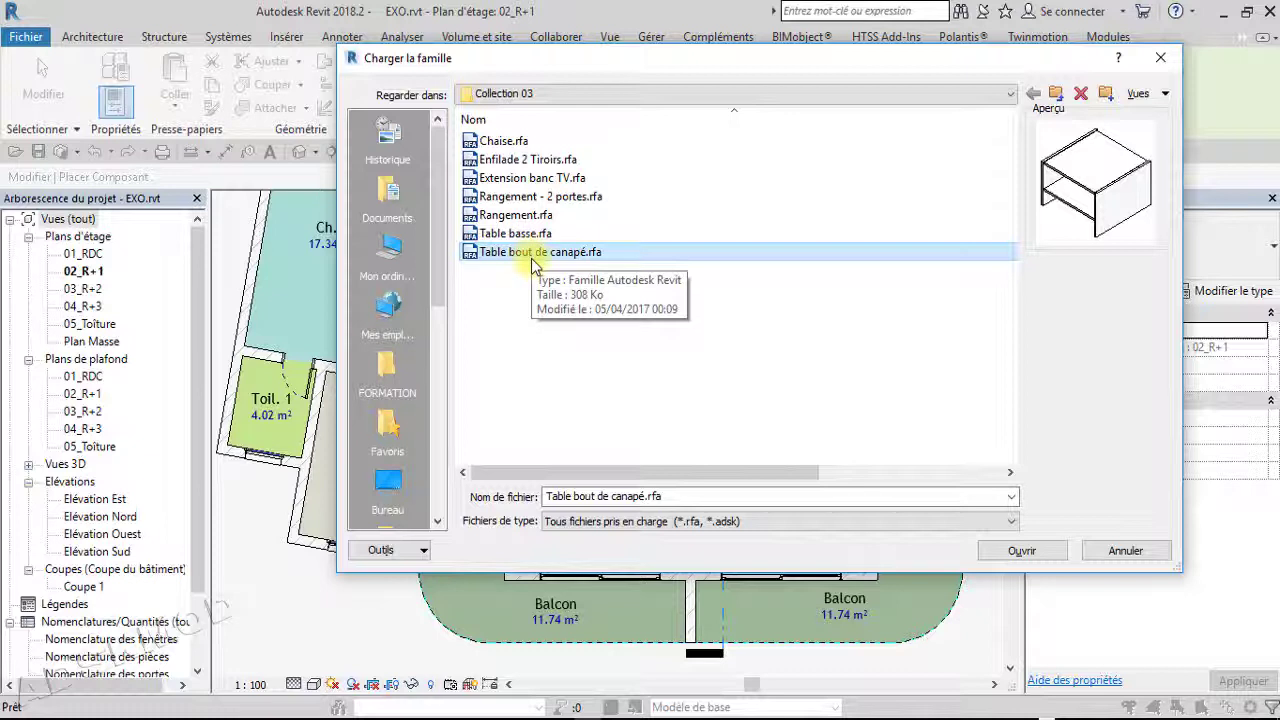
pyautogui.click(532, 238)
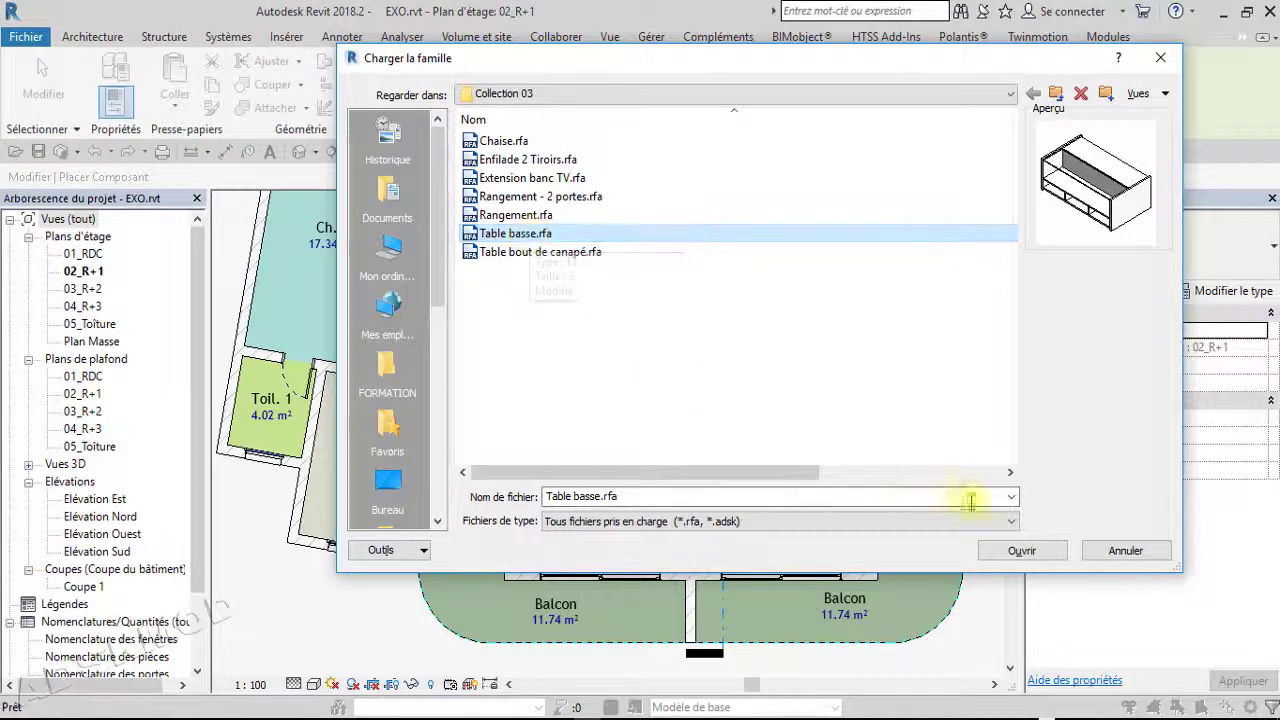
pyautogui.click(988, 551)
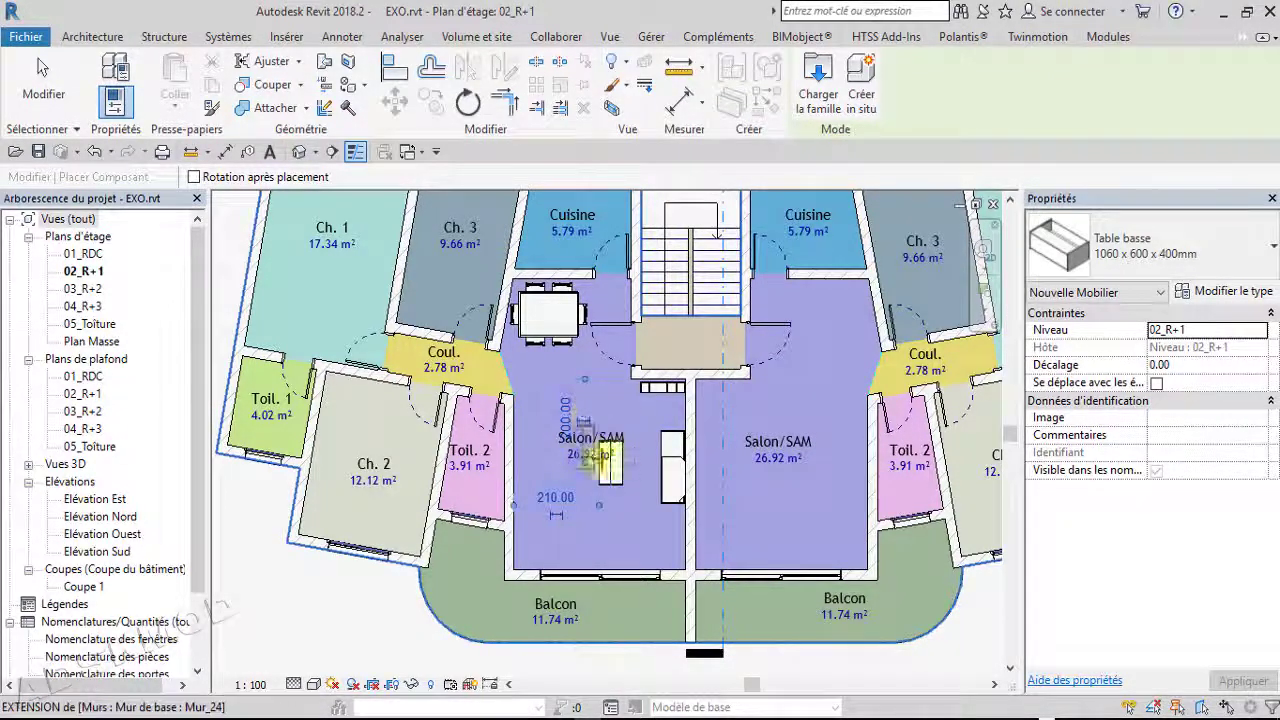
pyautogui.click(597, 458)
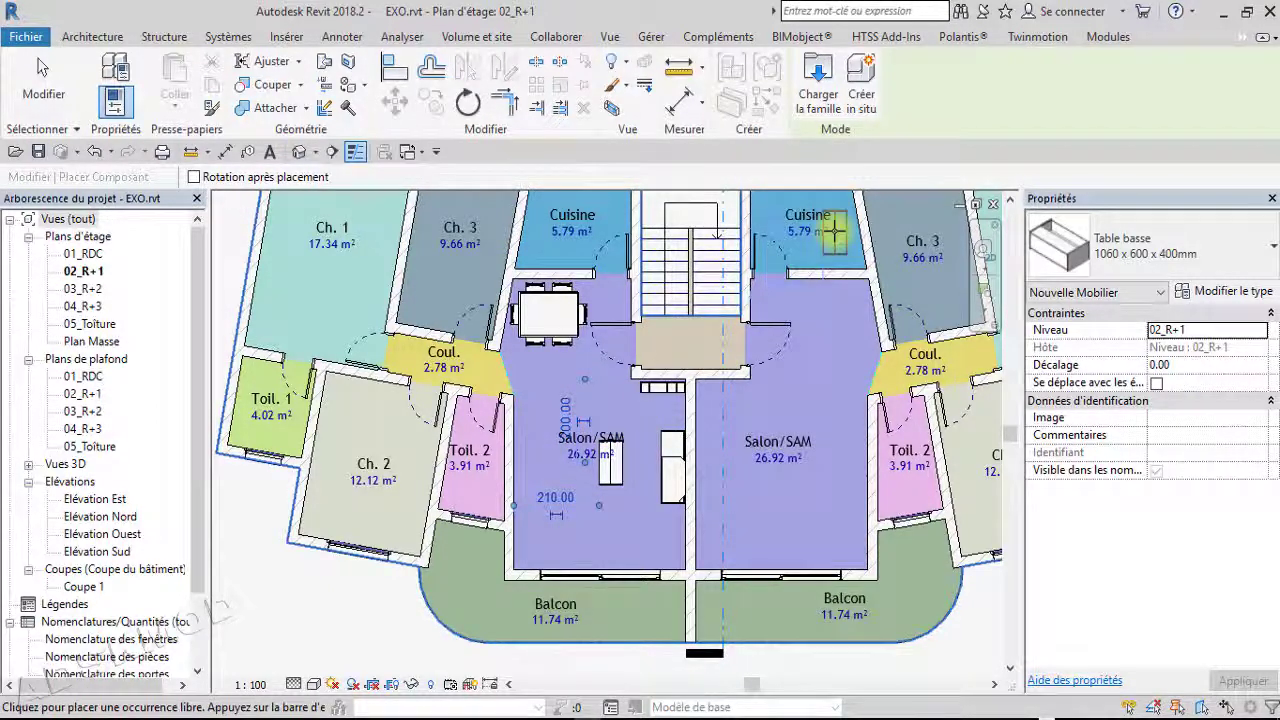
# Review the previews of the Collection 03 families, from Chaise.rfa to Table bout de canapé.rfa, for another piece of living-room furniture
pyautogui.click(828, 108)
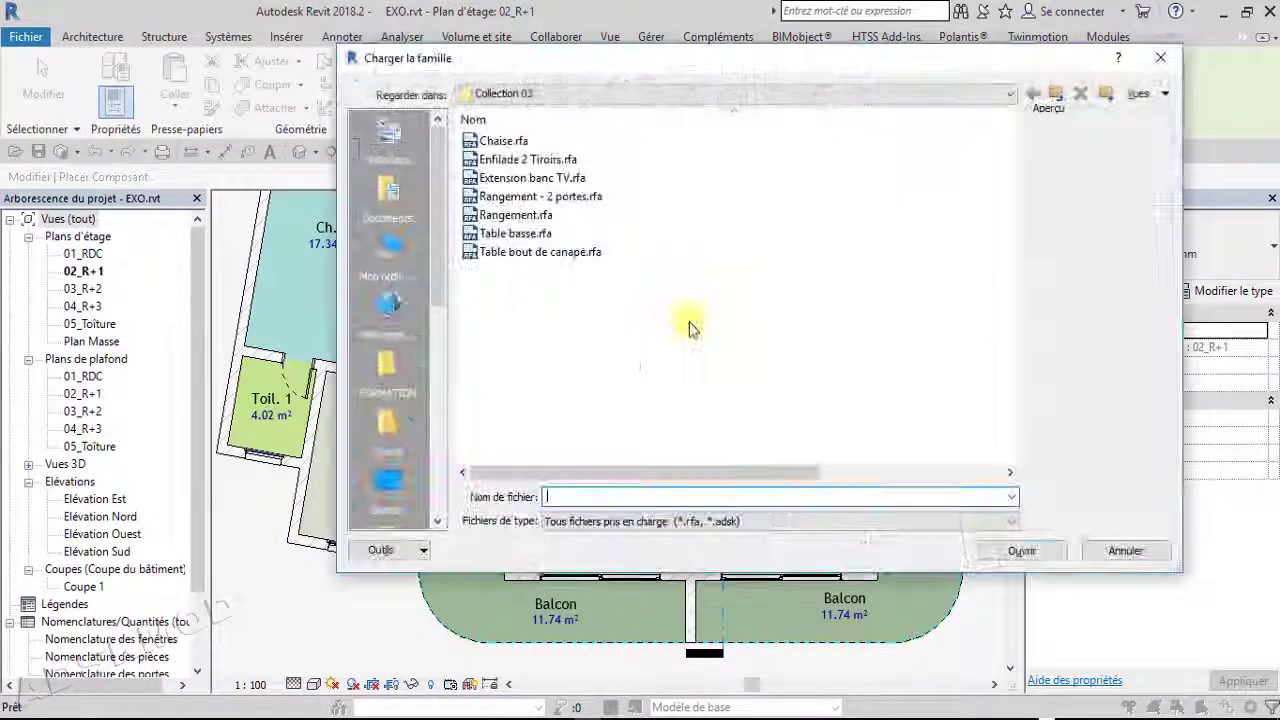
pyautogui.click(500, 140)
pyautogui.click(505, 160)
pyautogui.click(509, 178)
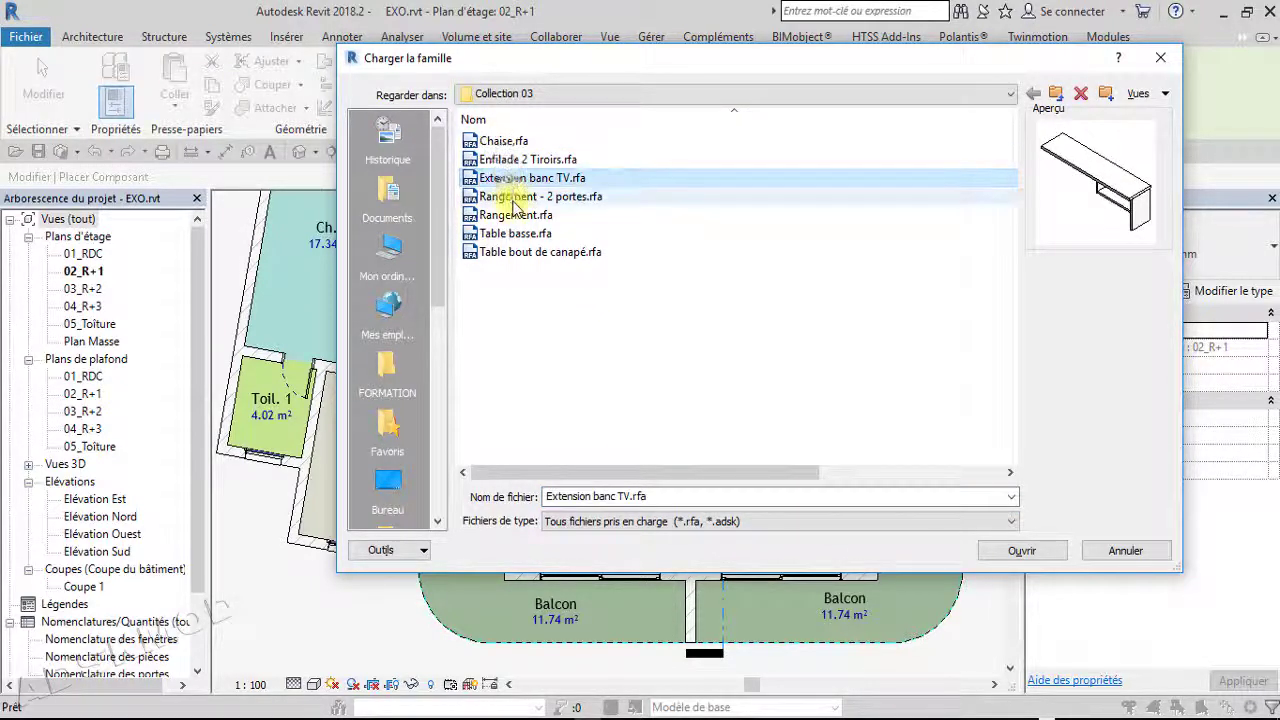
pyautogui.click(505, 197)
pyautogui.click(514, 215)
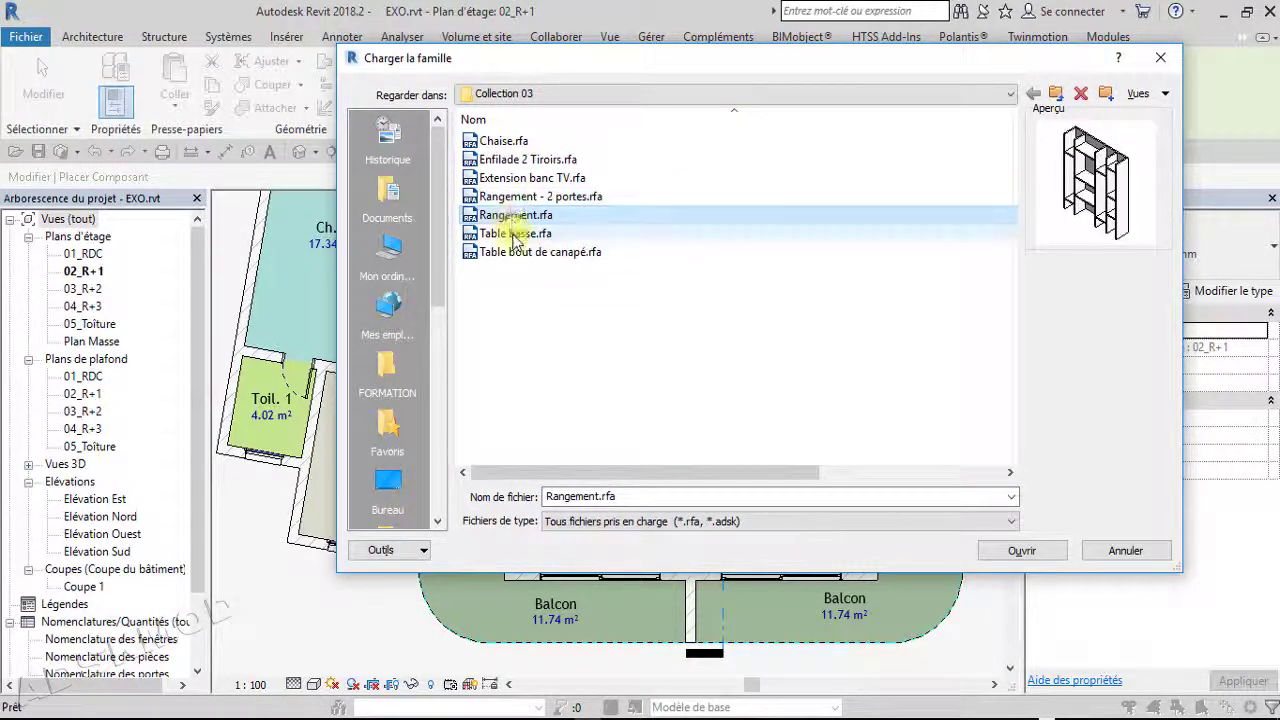
pyautogui.click(515, 233)
pyautogui.click(516, 252)
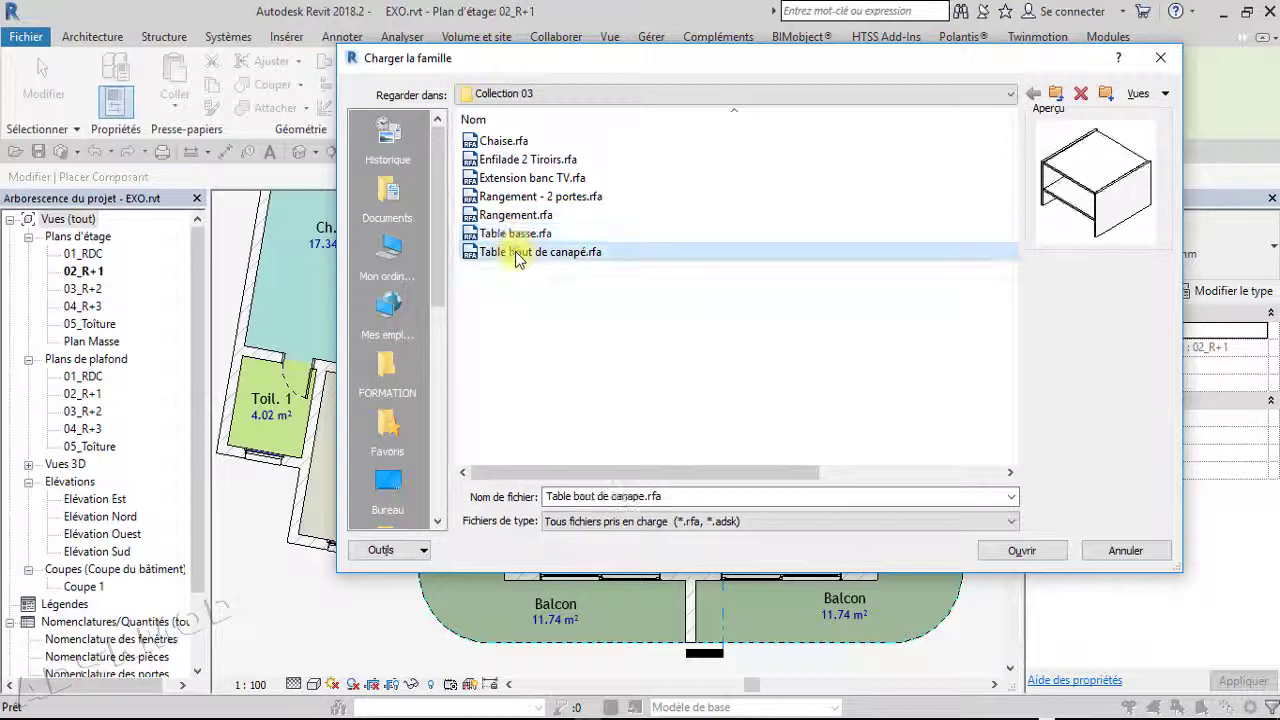
# Load Meuble TV.rfa from Collection 02 and place a 1800 x 450 x 420 mm unit along the left Salon/SAM's balcony wall
pyautogui.click(1055, 95)
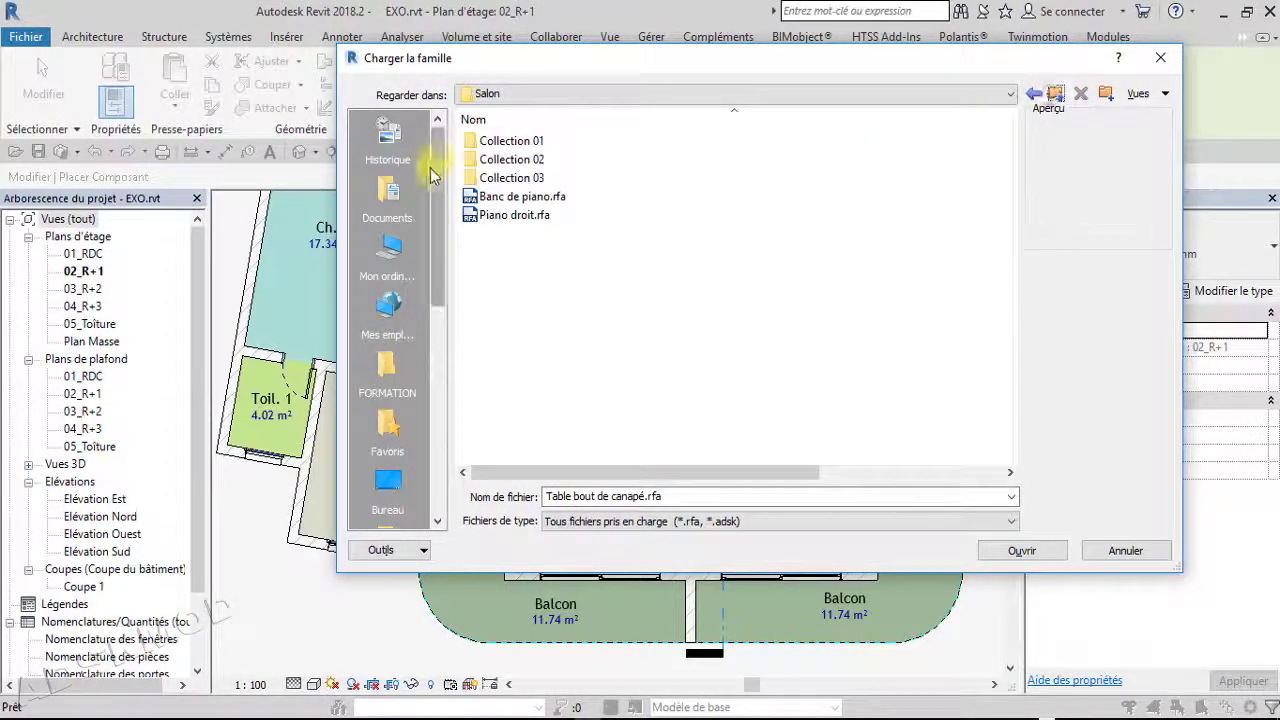
pyautogui.doubleClick(531, 162)
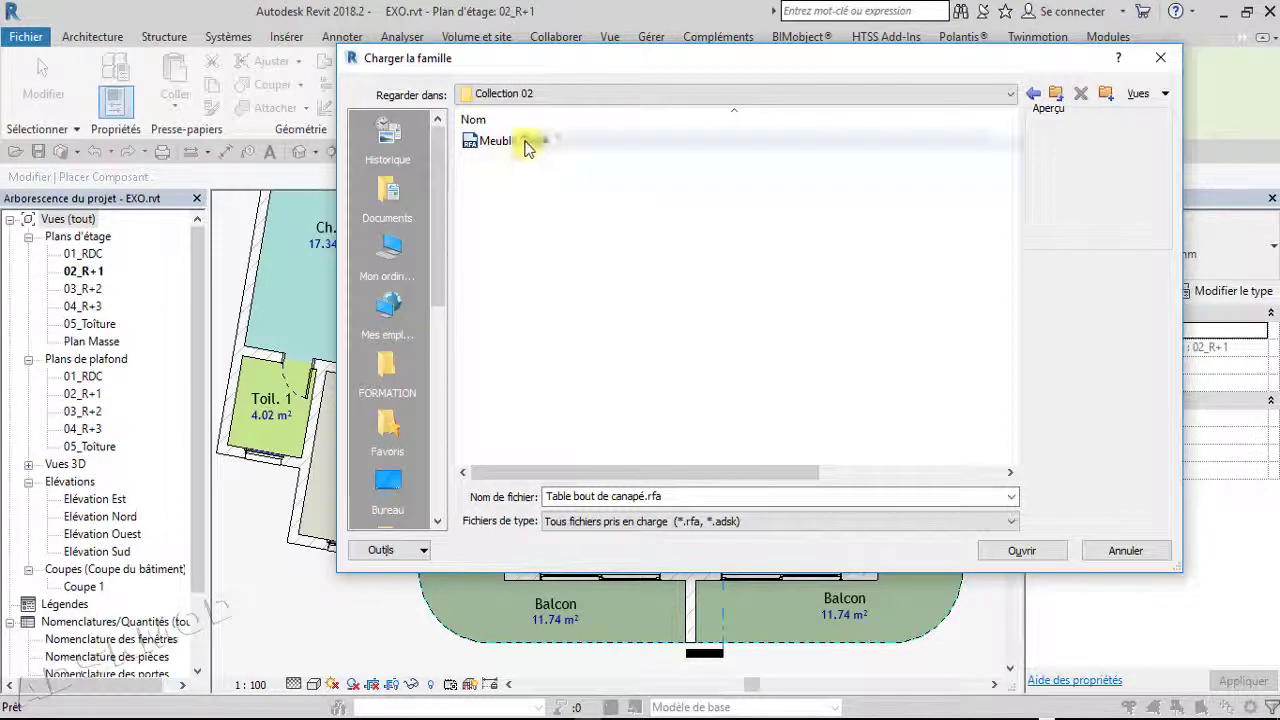
pyautogui.click(518, 140)
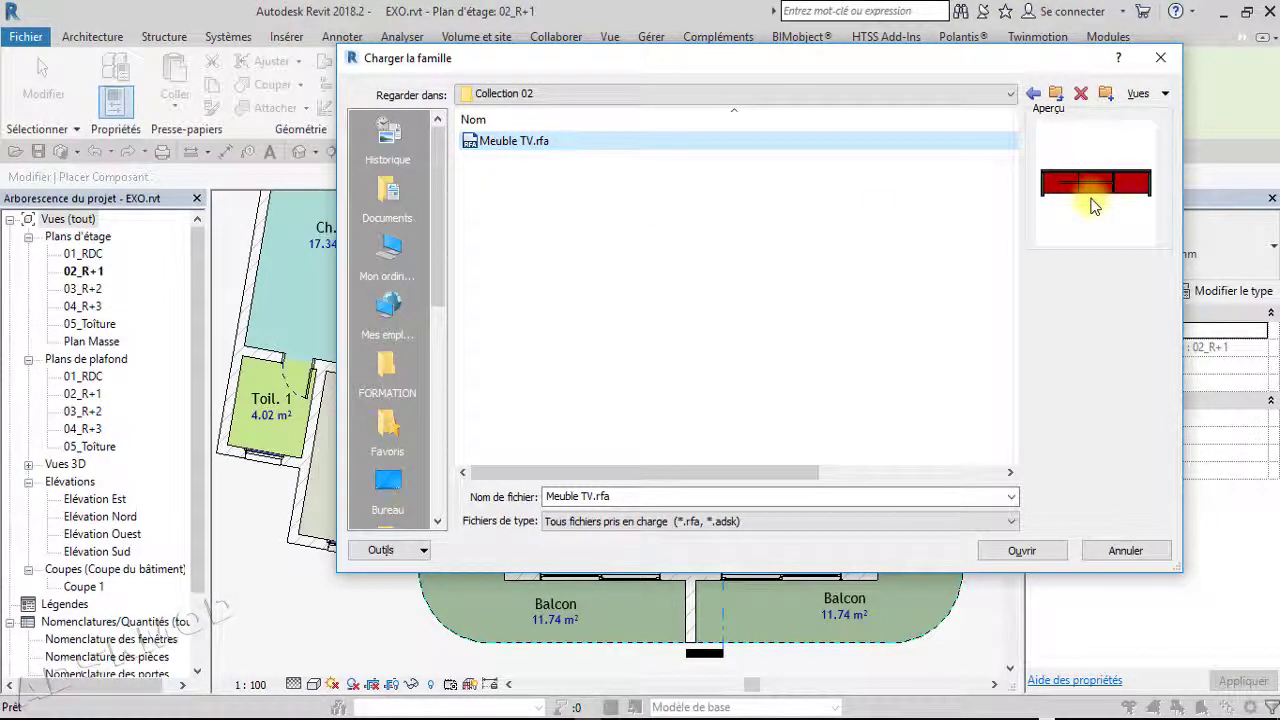
pyautogui.moveTo(856, 62); pyautogui.dragTo(806, 140)
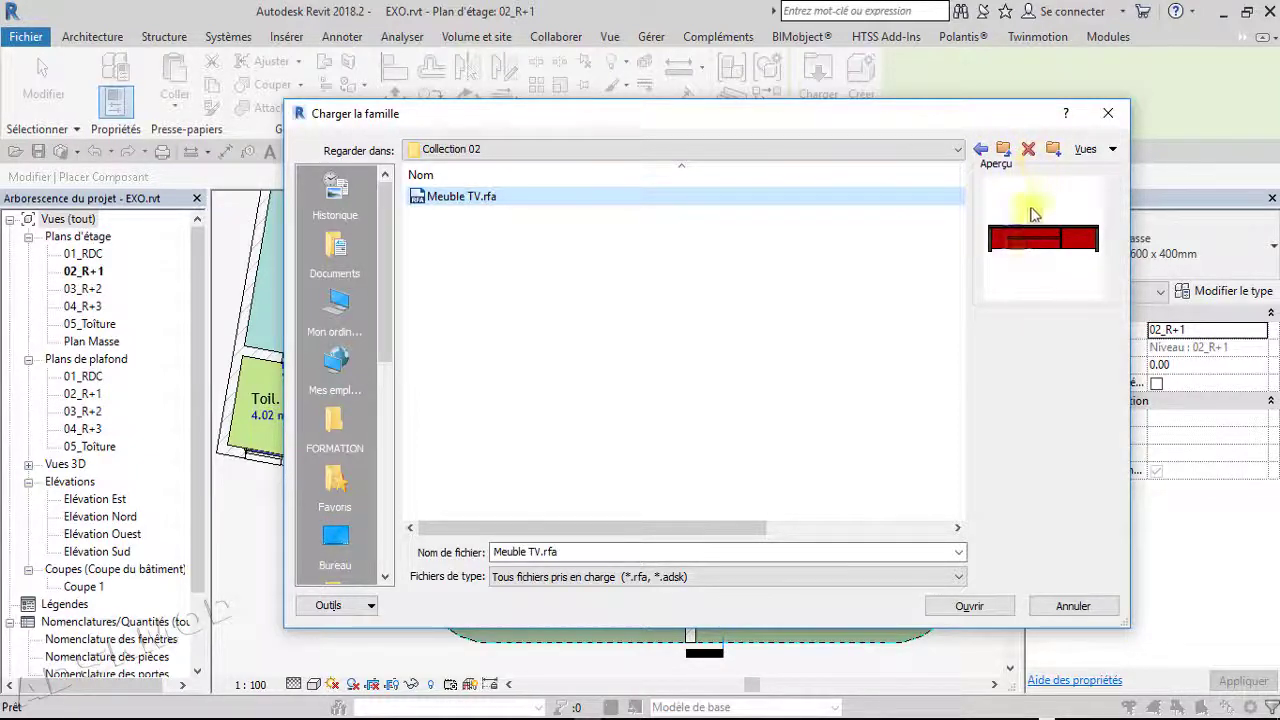
pyautogui.click(952, 606)
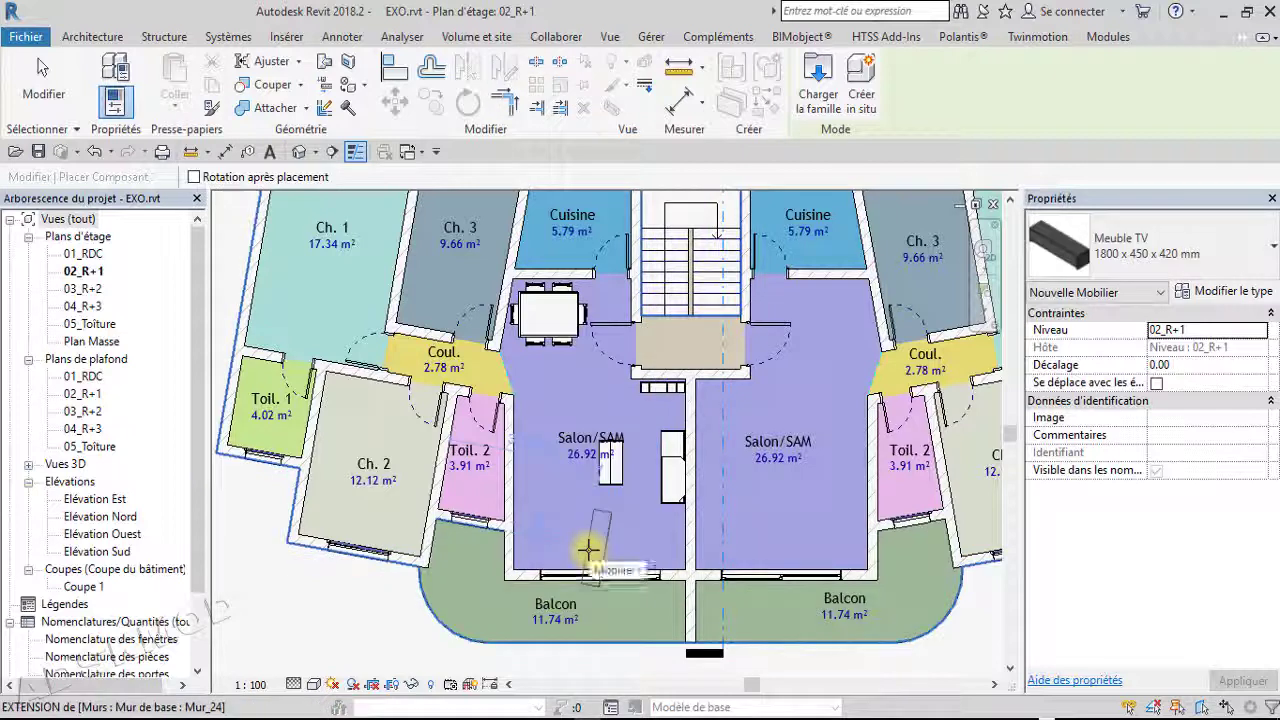
pyautogui.press('space')
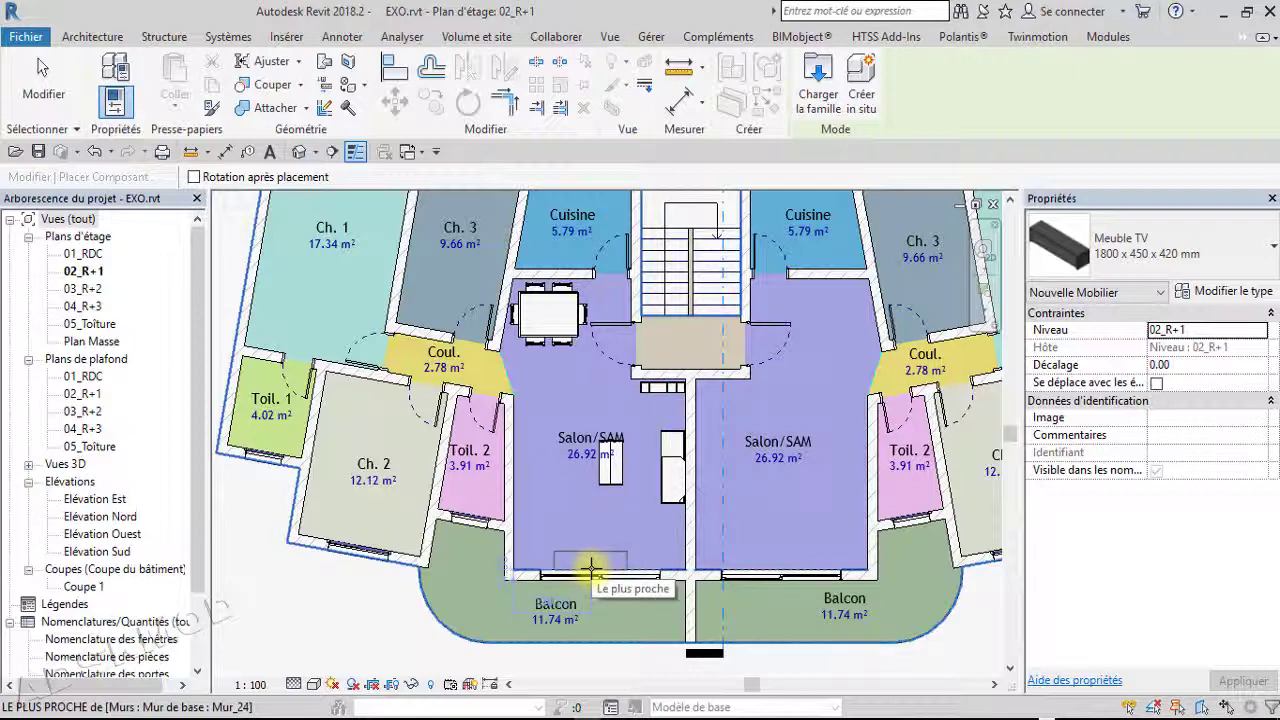
pyautogui.click(591, 568)
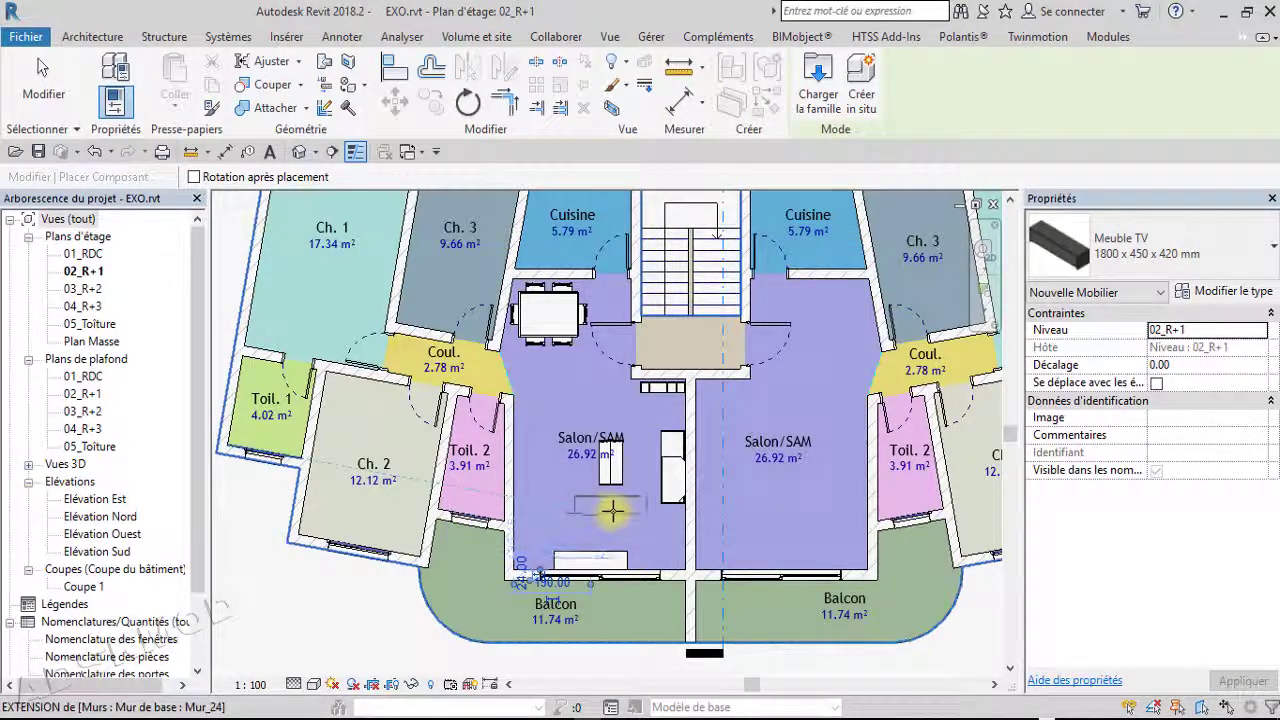
# Review the previews of the Salon Collection 01 families, from Armoire 3 portes - Type adolescent.rfa to Table.rfa, comparing the sideboard and TV unit
pyautogui.click(828, 88)
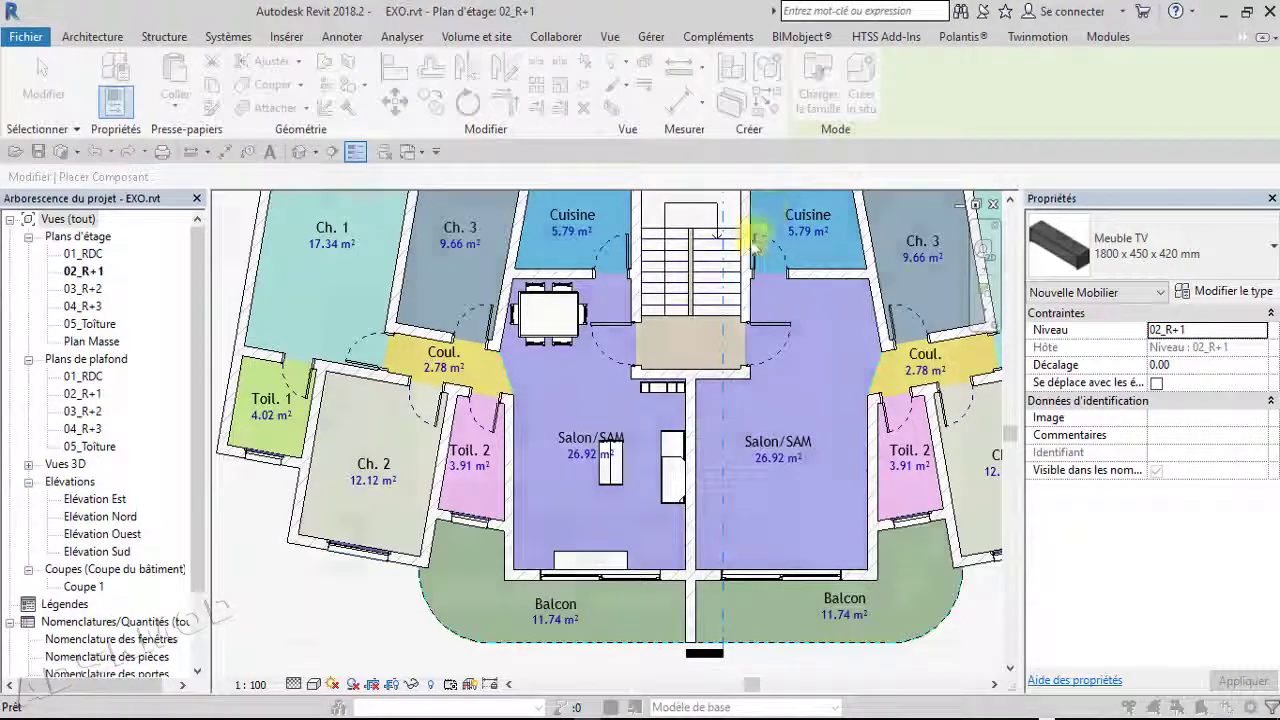
pyautogui.click(1003, 149)
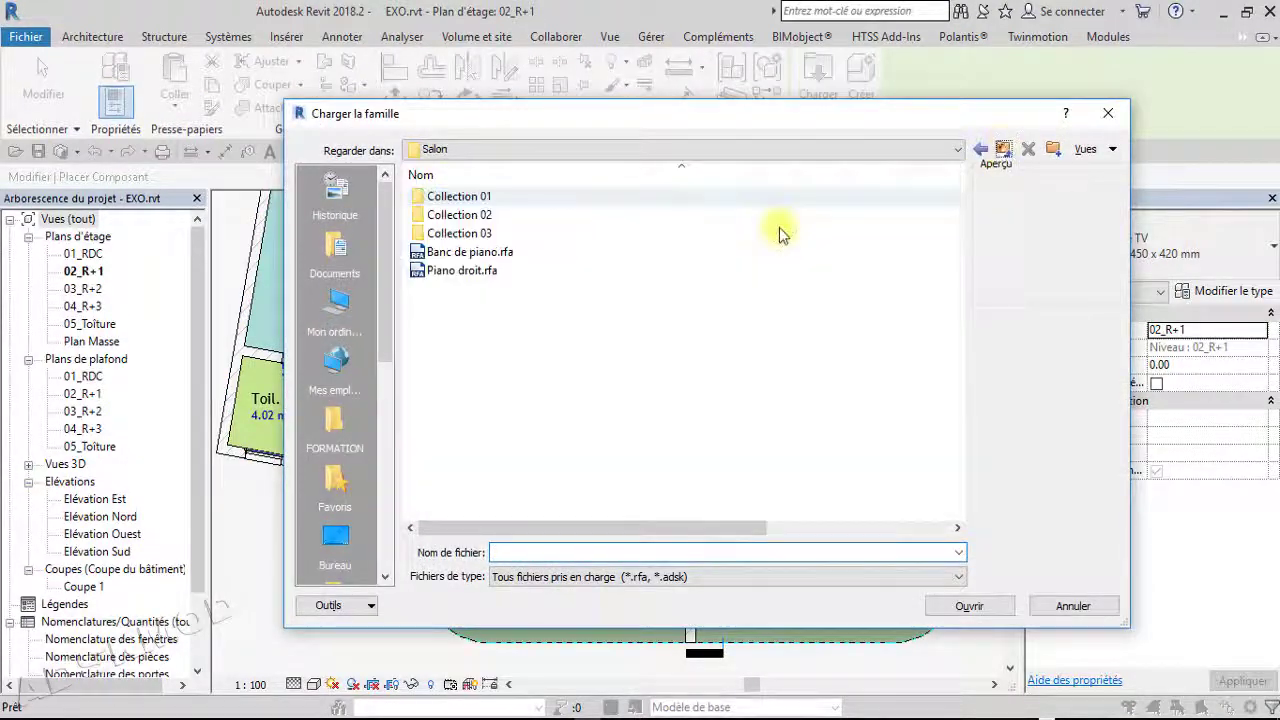
pyautogui.doubleClick(488, 196)
pyautogui.click(485, 197)
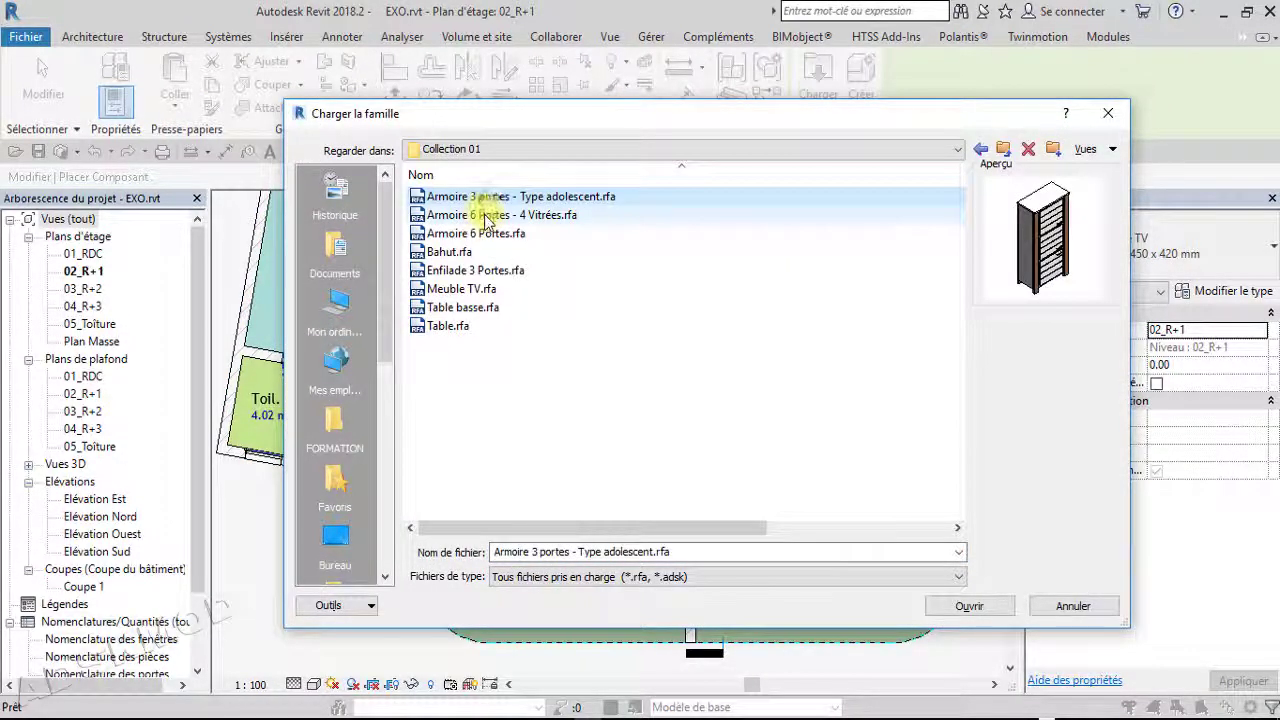
pyautogui.click(485, 214)
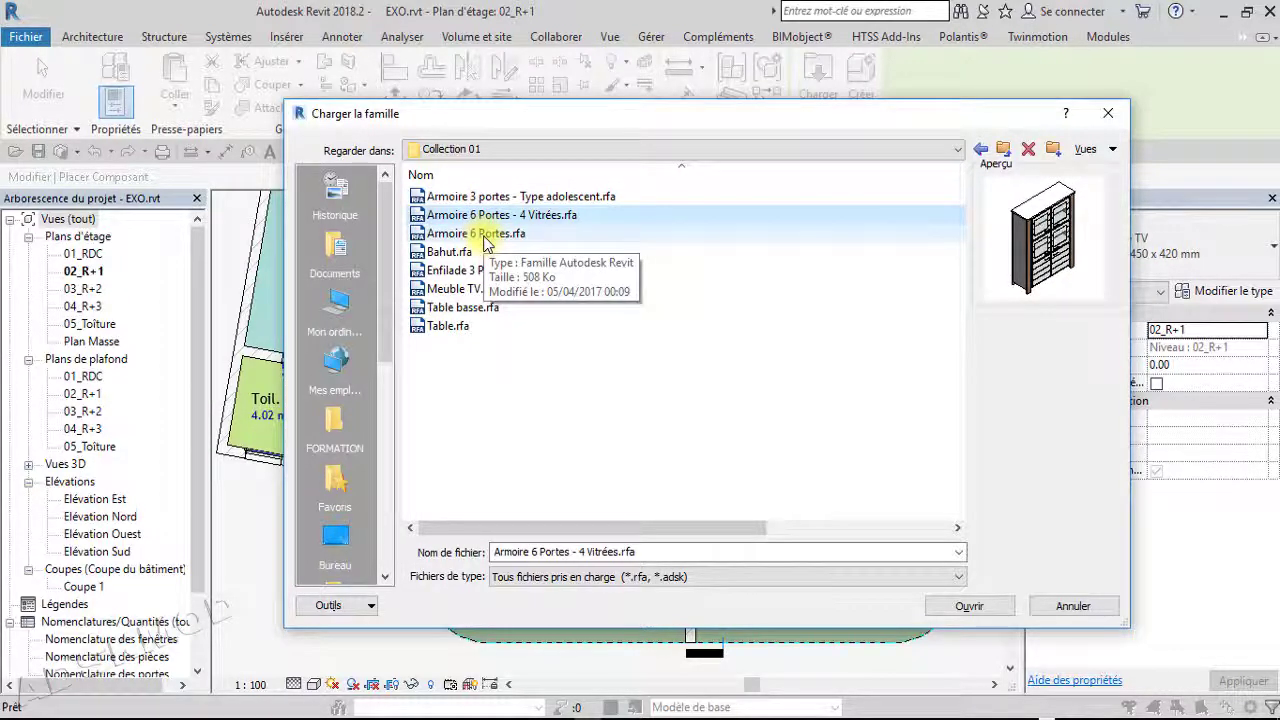
pyautogui.click(484, 236)
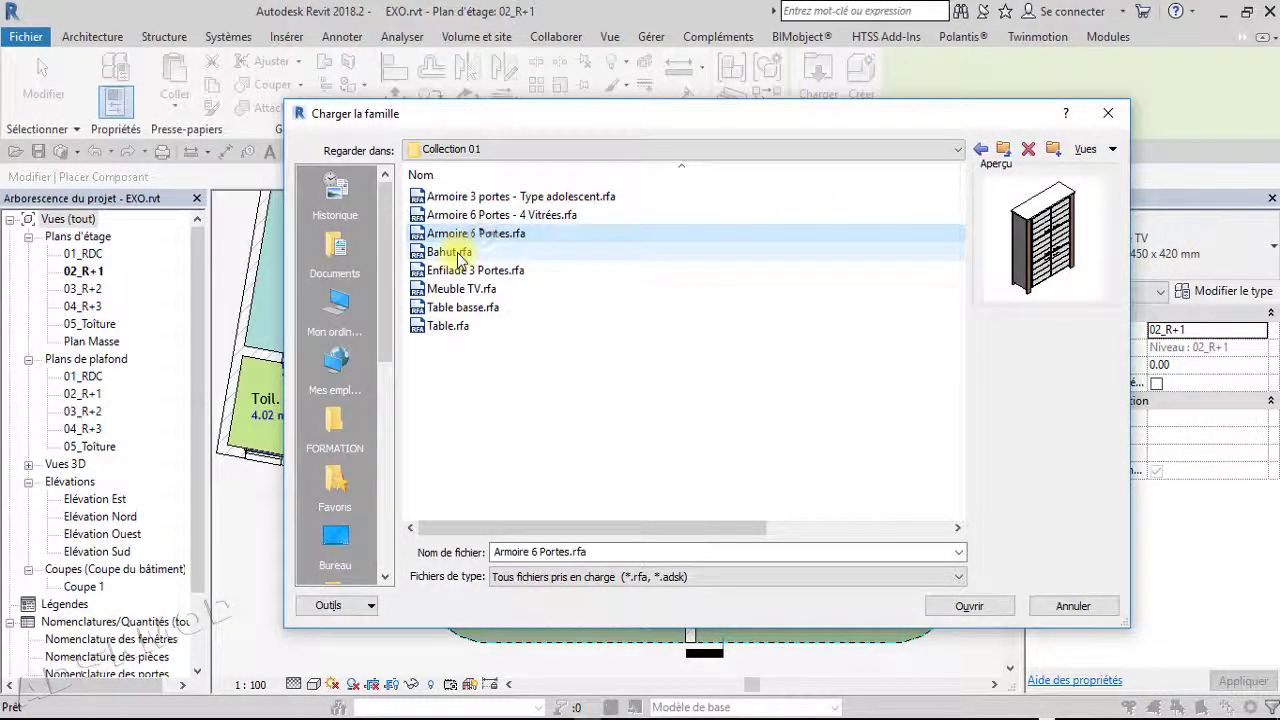
pyautogui.click(457, 254)
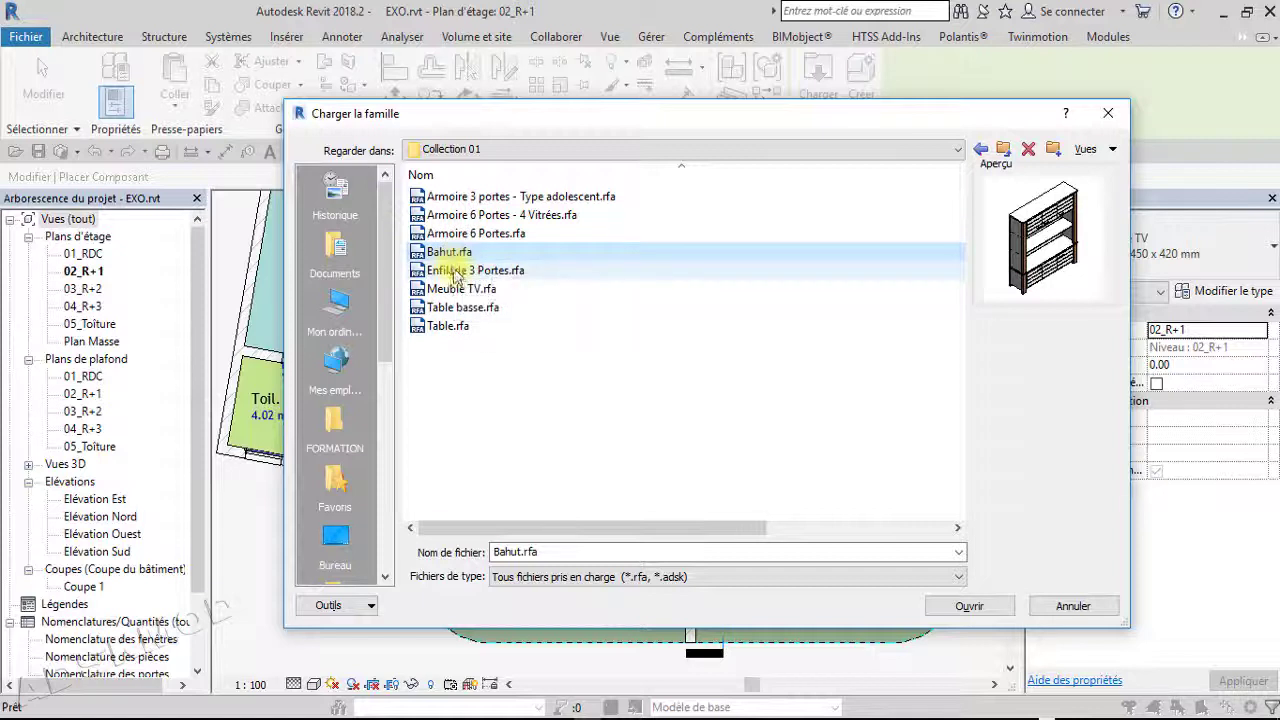
pyautogui.click(463, 272)
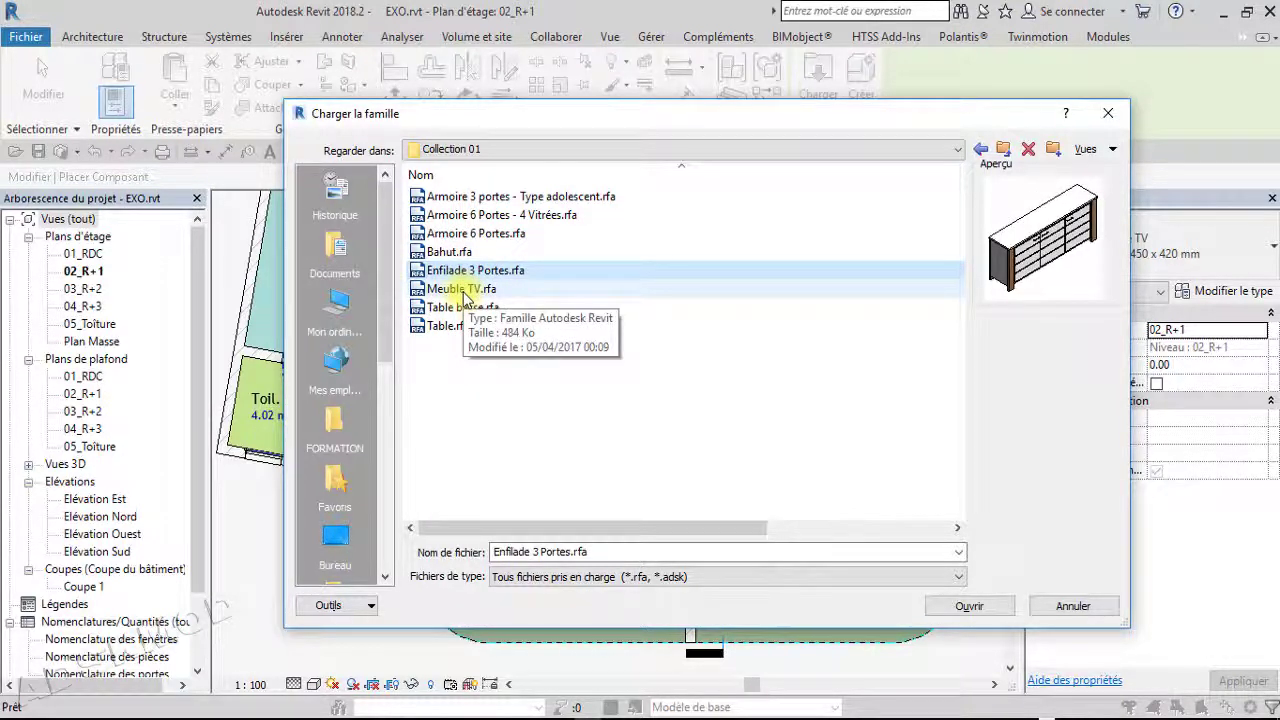
pyautogui.click(463, 290)
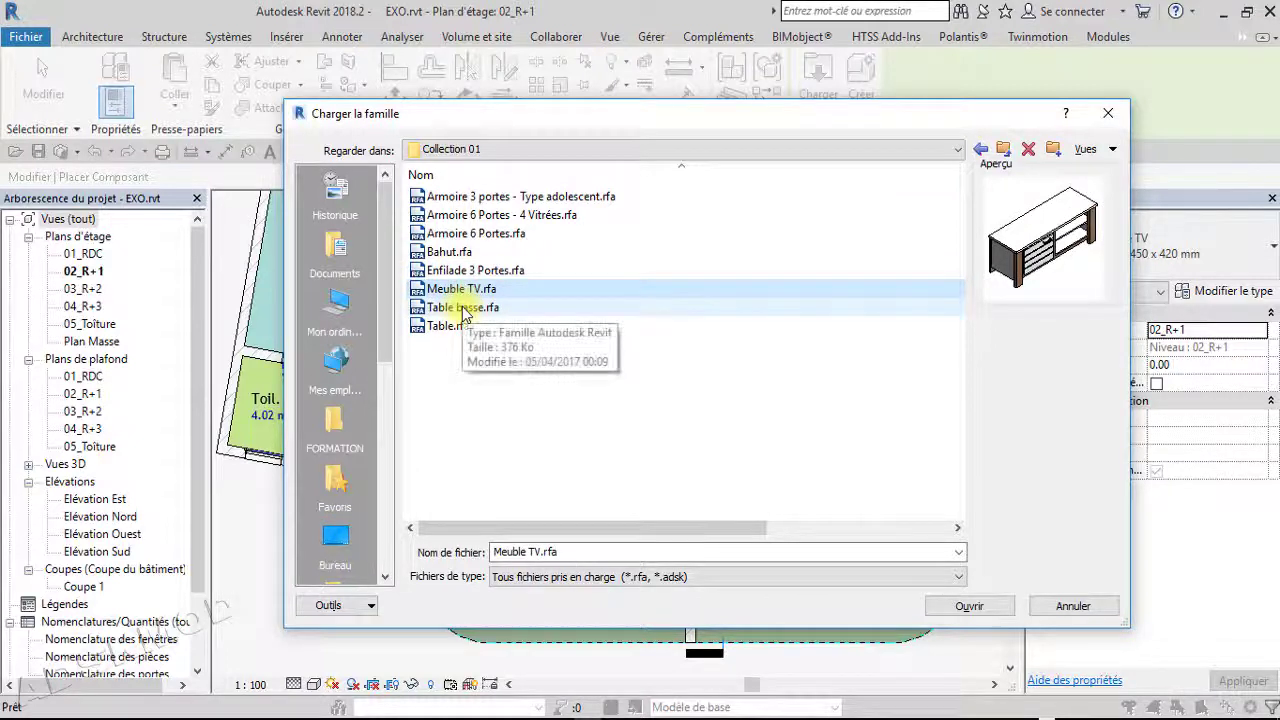
pyautogui.click(463, 309)
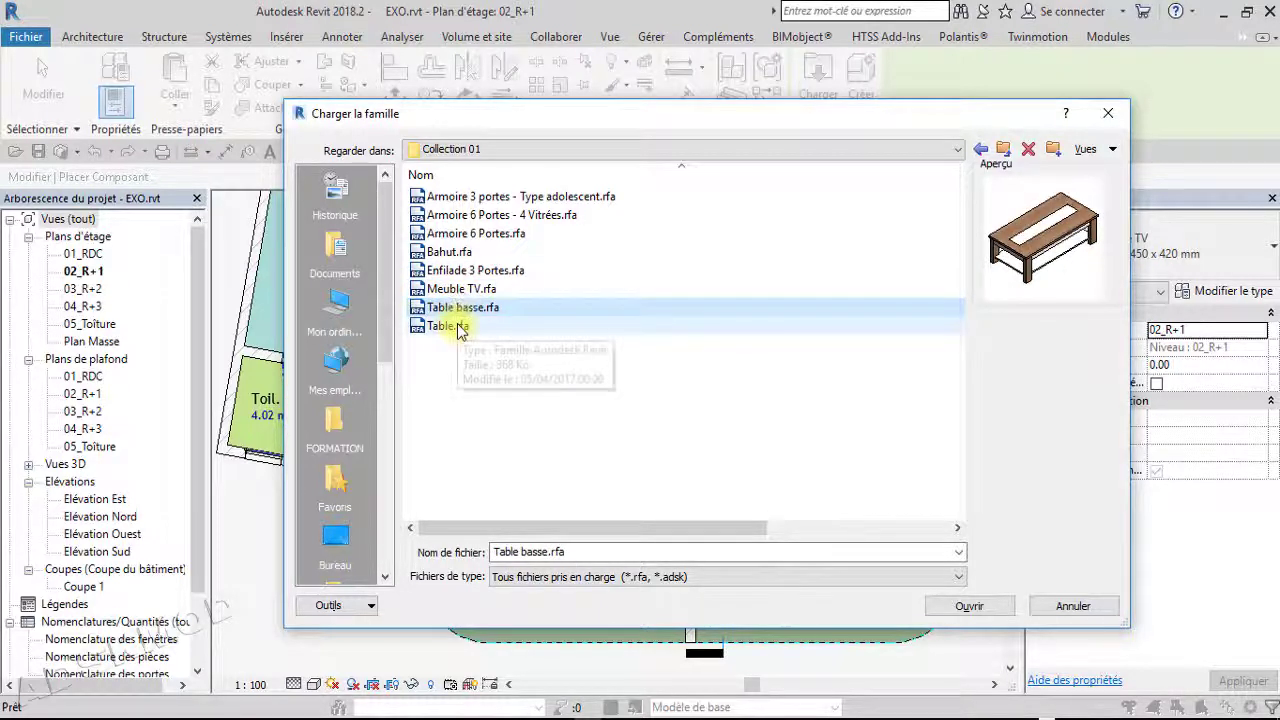
pyautogui.click(458, 327)
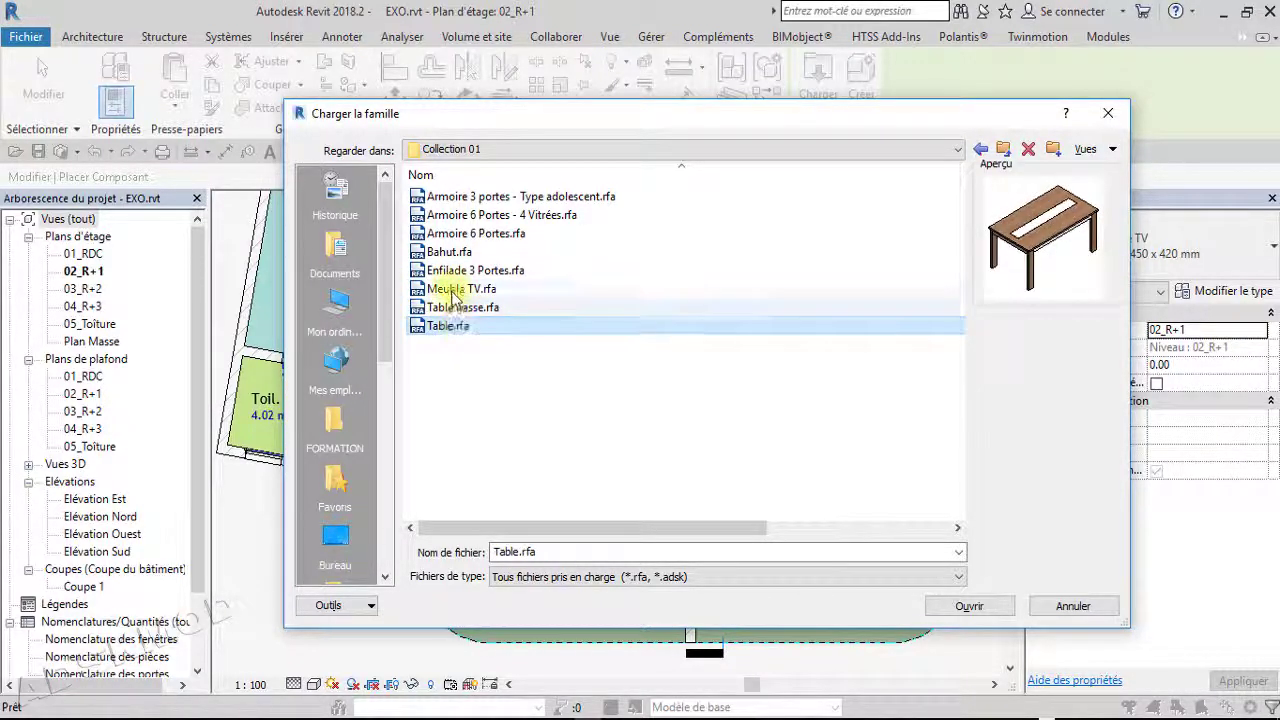
pyautogui.click(455, 274)
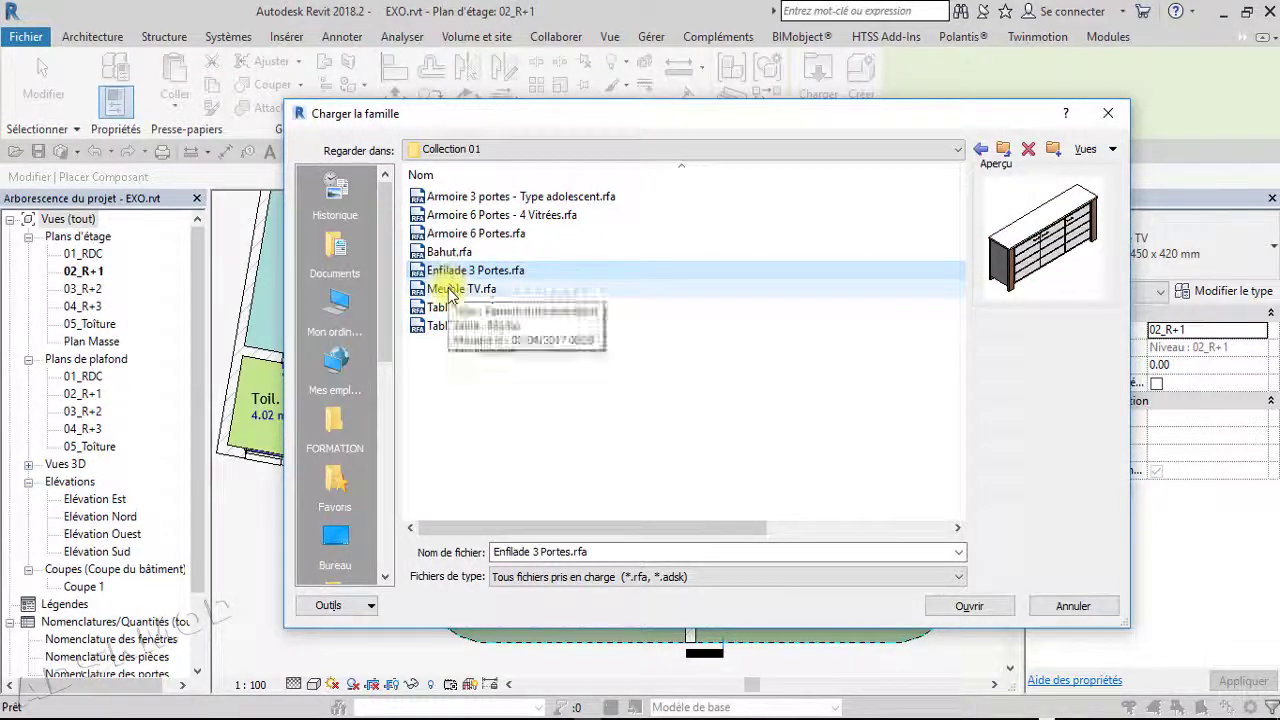
pyautogui.click(449, 291)
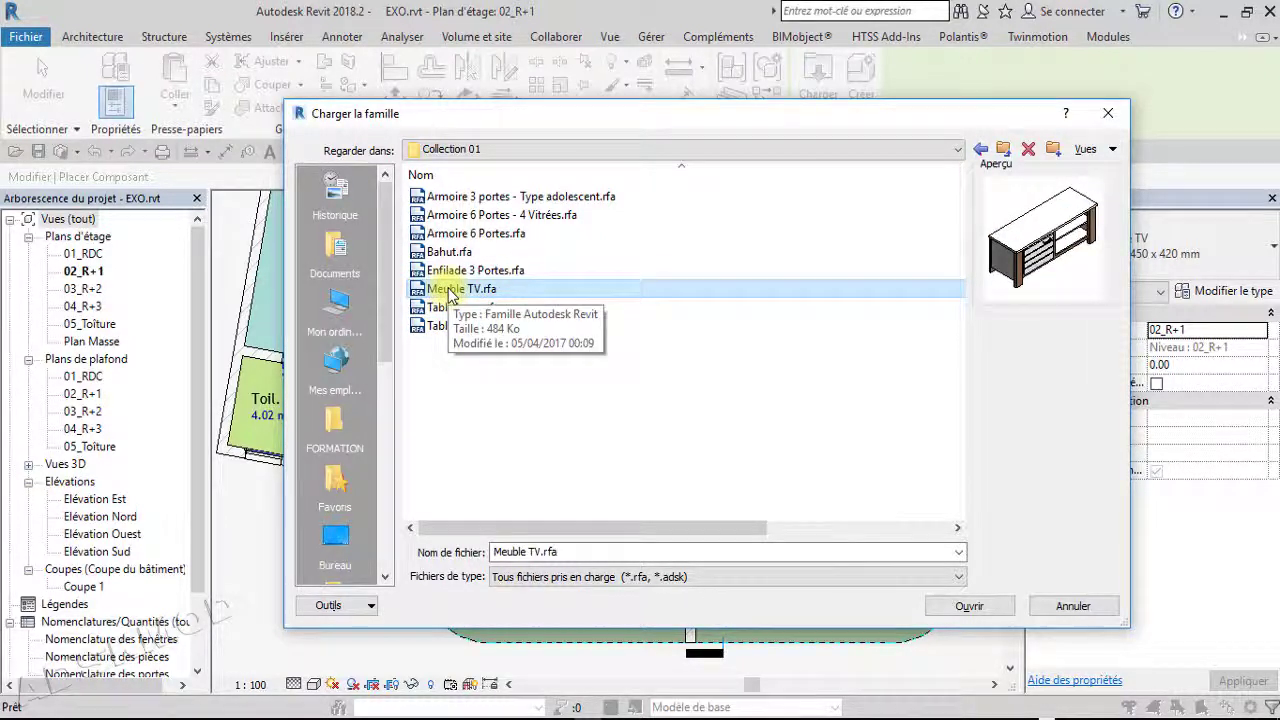
pyautogui.click(443, 253)
pyautogui.click(445, 270)
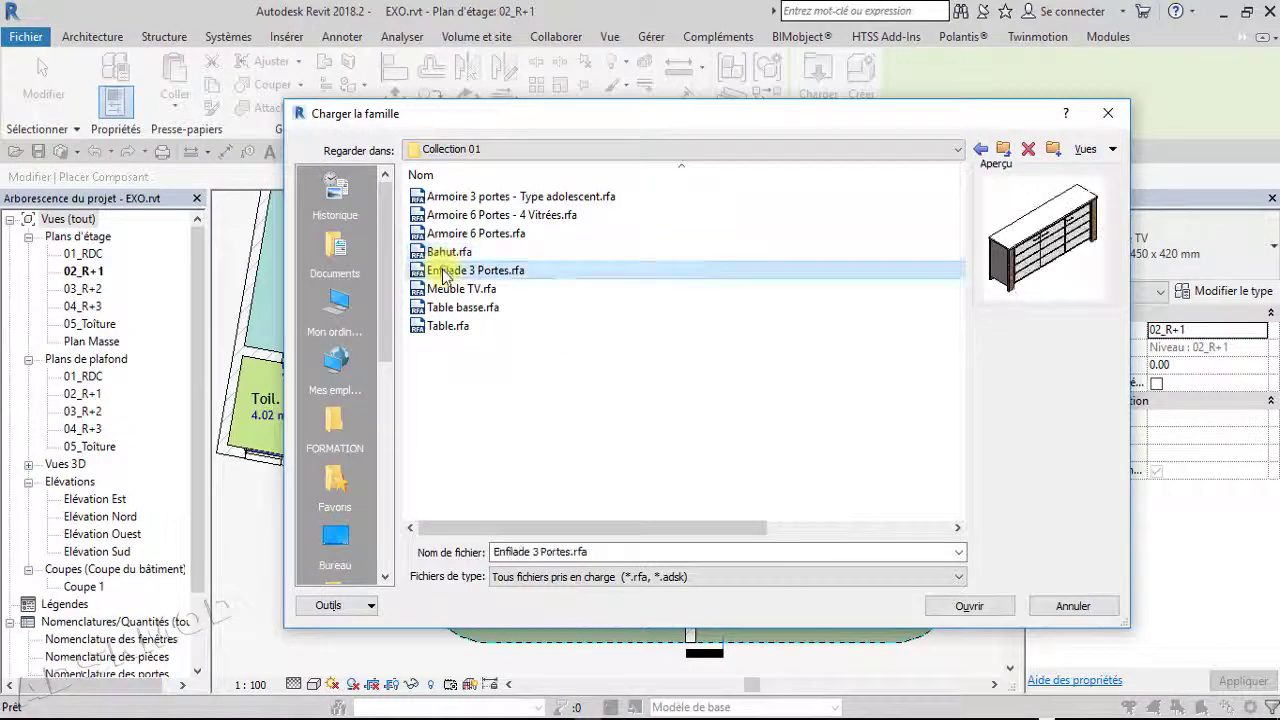
pyautogui.click(445, 289)
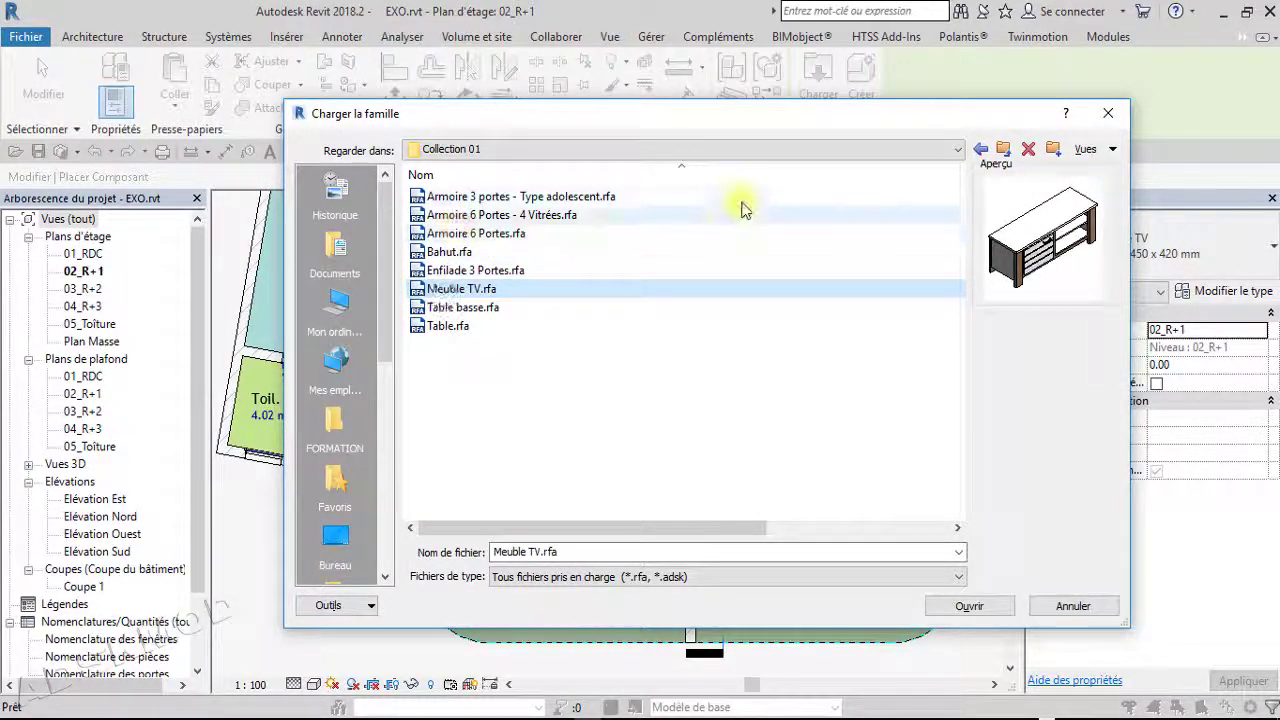
# Review the previews of the sofa families in the Mobilier library's Canapés folder, from Banquette - Simple avec îlot.rfa to Repose pieds.rfa
pyautogui.click(997, 150)
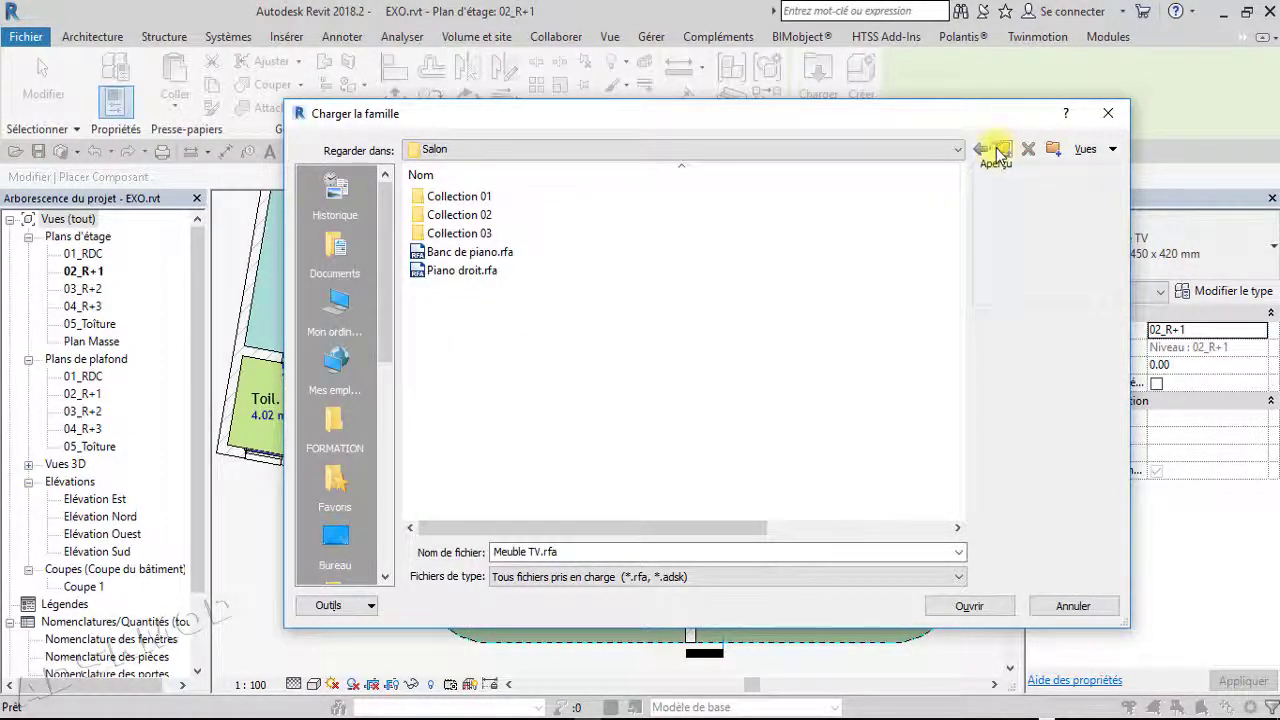
pyautogui.click(995, 150)
pyautogui.scroll(-1, 525, 458)
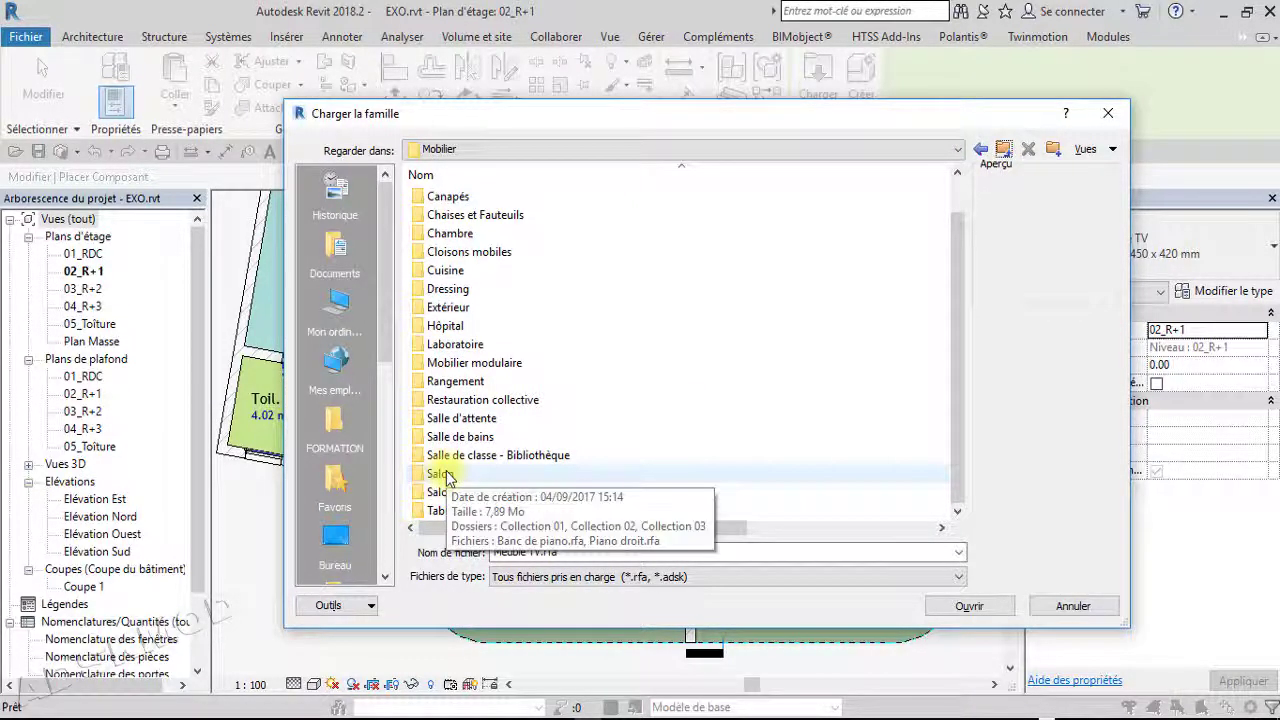
pyautogui.scroll(1, 463, 230)
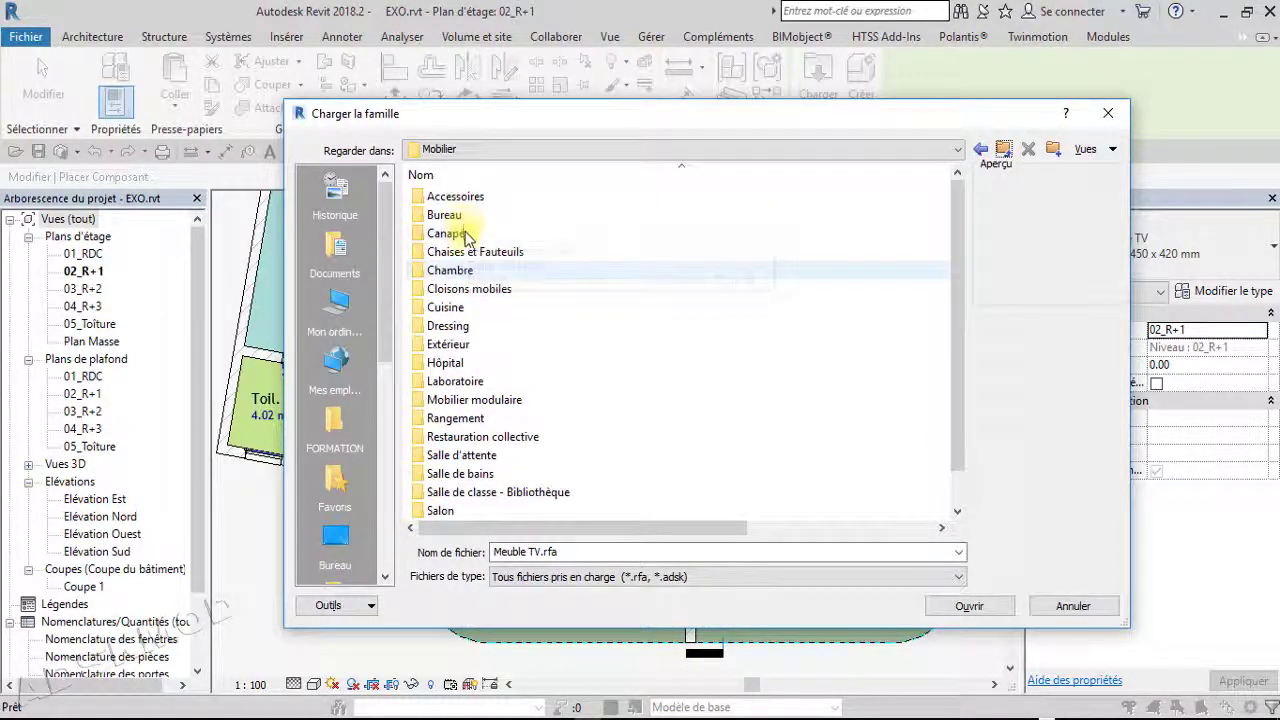
pyautogui.doubleClick(459, 232)
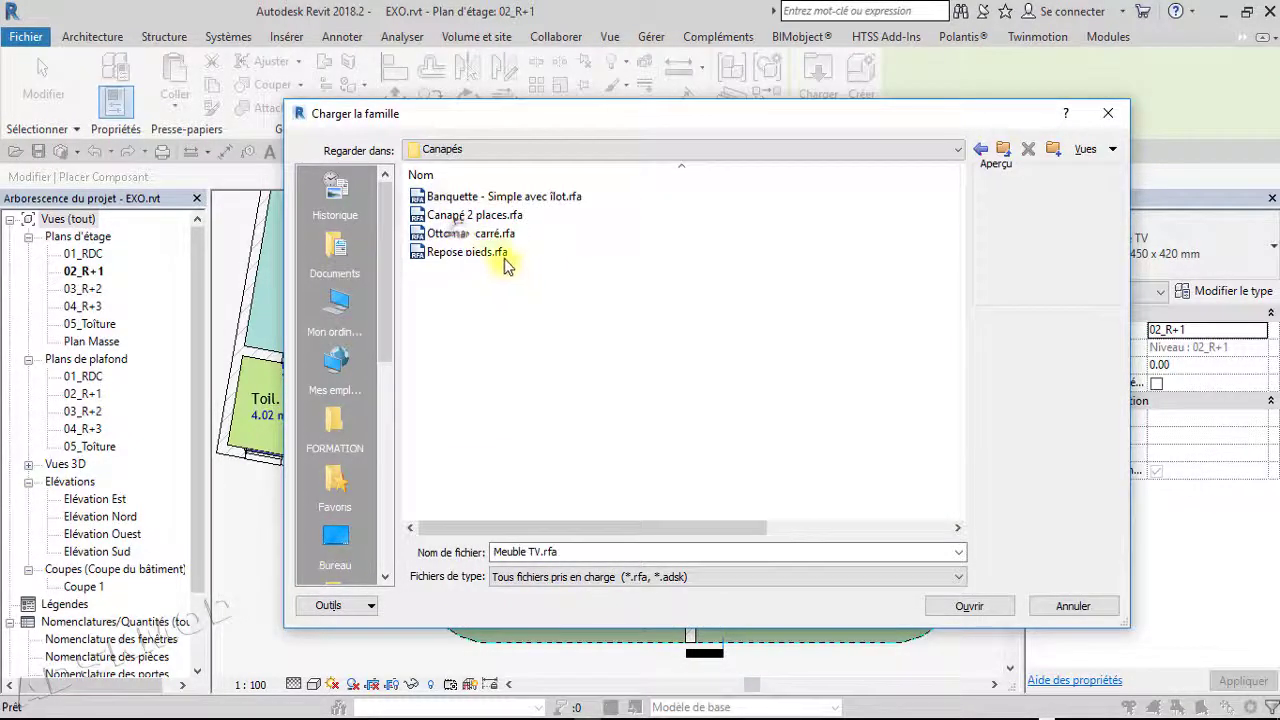
pyautogui.click(490, 197)
pyautogui.click(495, 218)
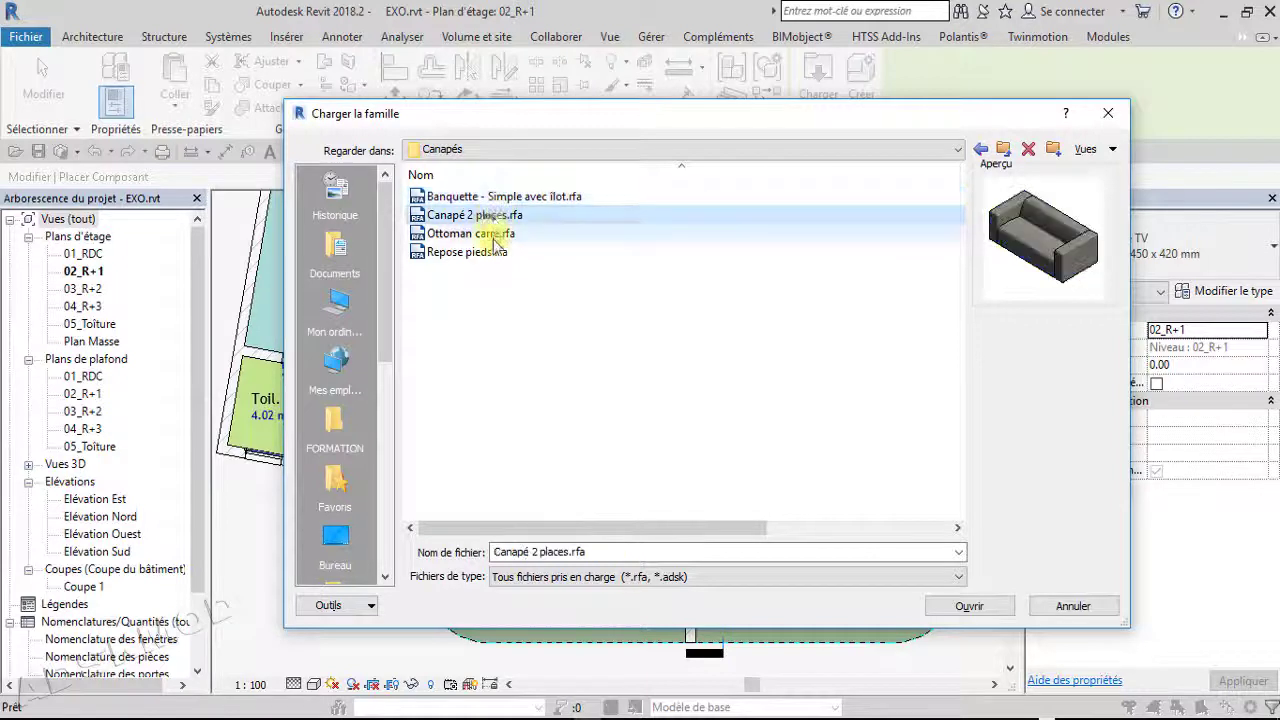
pyautogui.click(494, 236)
pyautogui.click(495, 249)
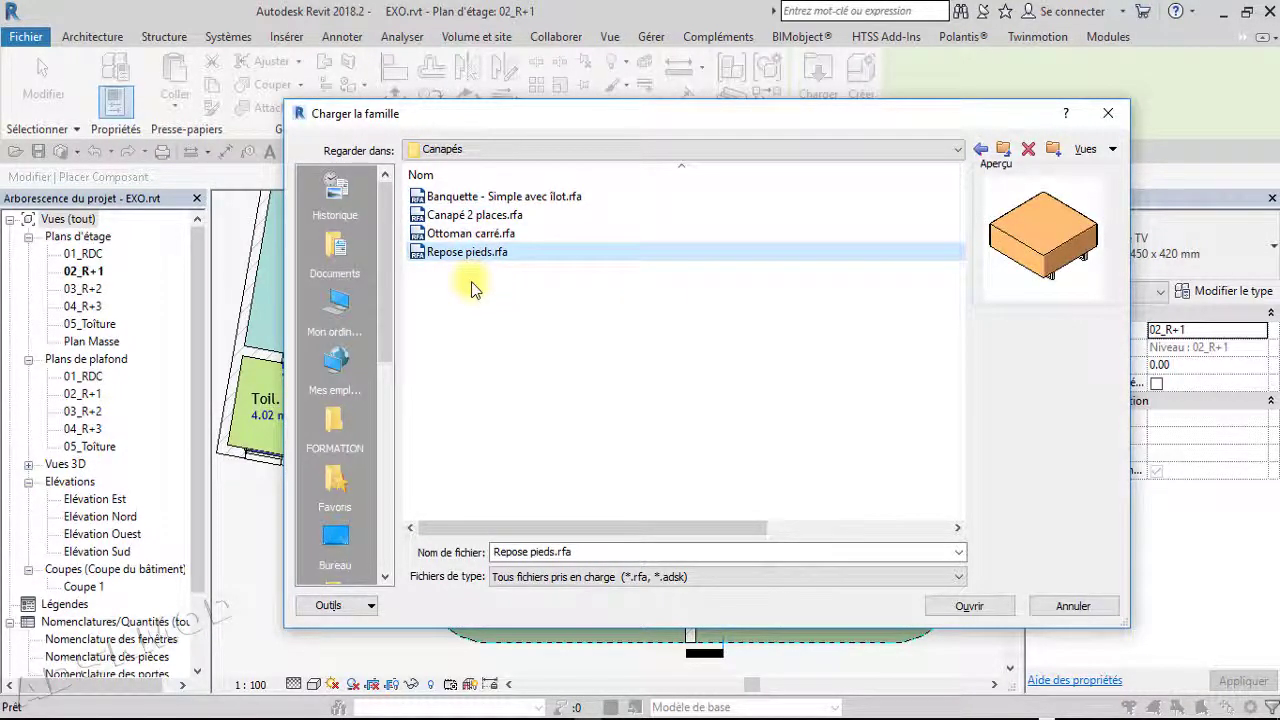
pyautogui.click(489, 198)
pyautogui.click(488, 215)
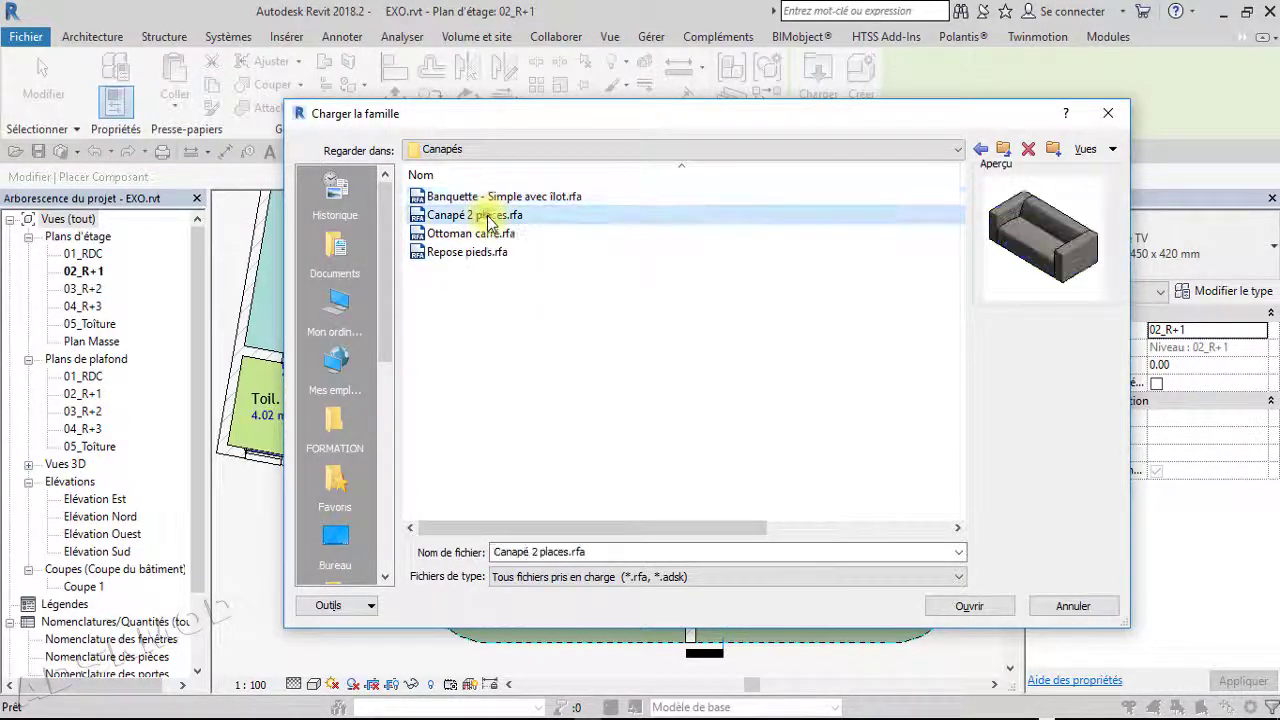
pyautogui.click(486, 196)
pyautogui.click(489, 215)
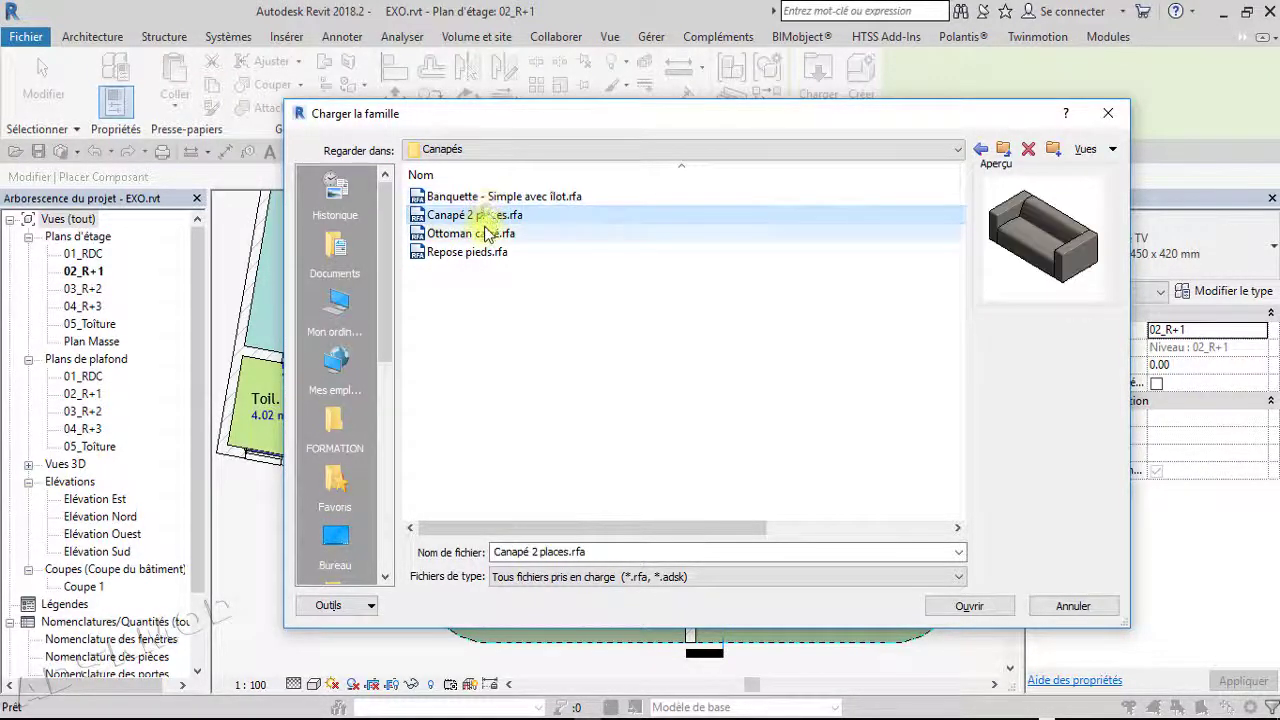
pyautogui.click(486, 197)
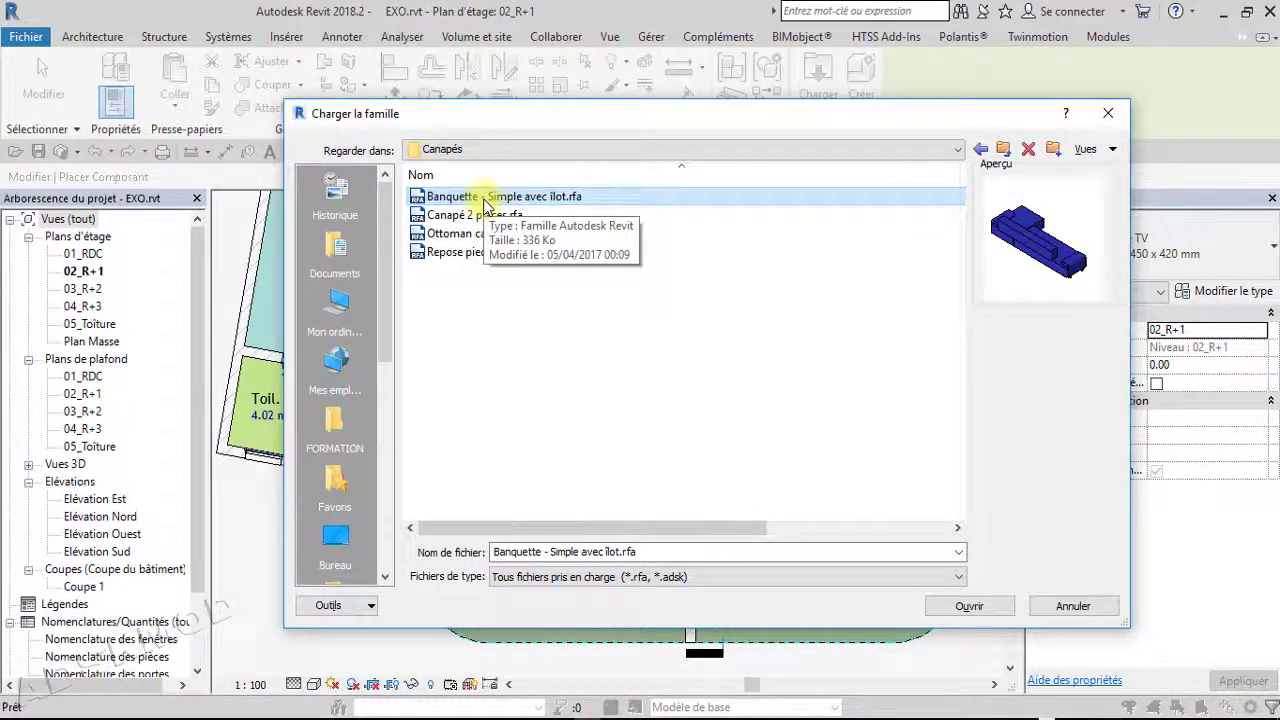
pyautogui.click(484, 215)
pyautogui.click(487, 234)
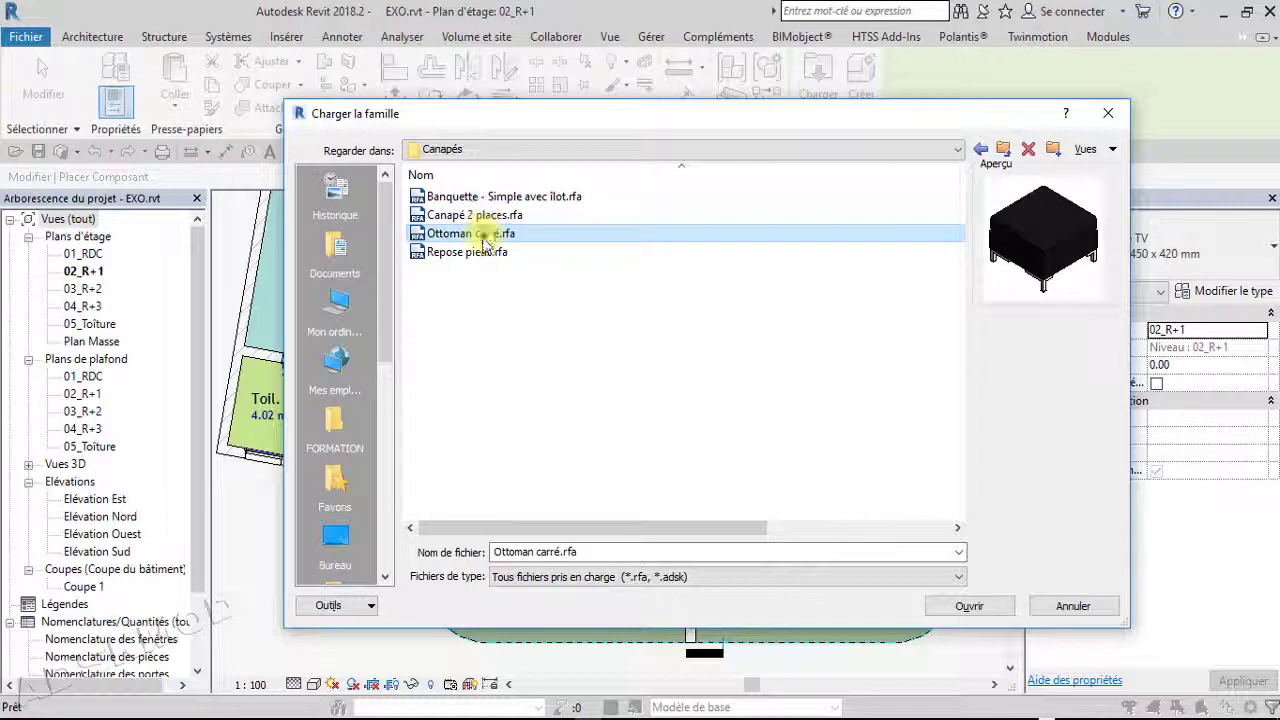
pyautogui.click(484, 254)
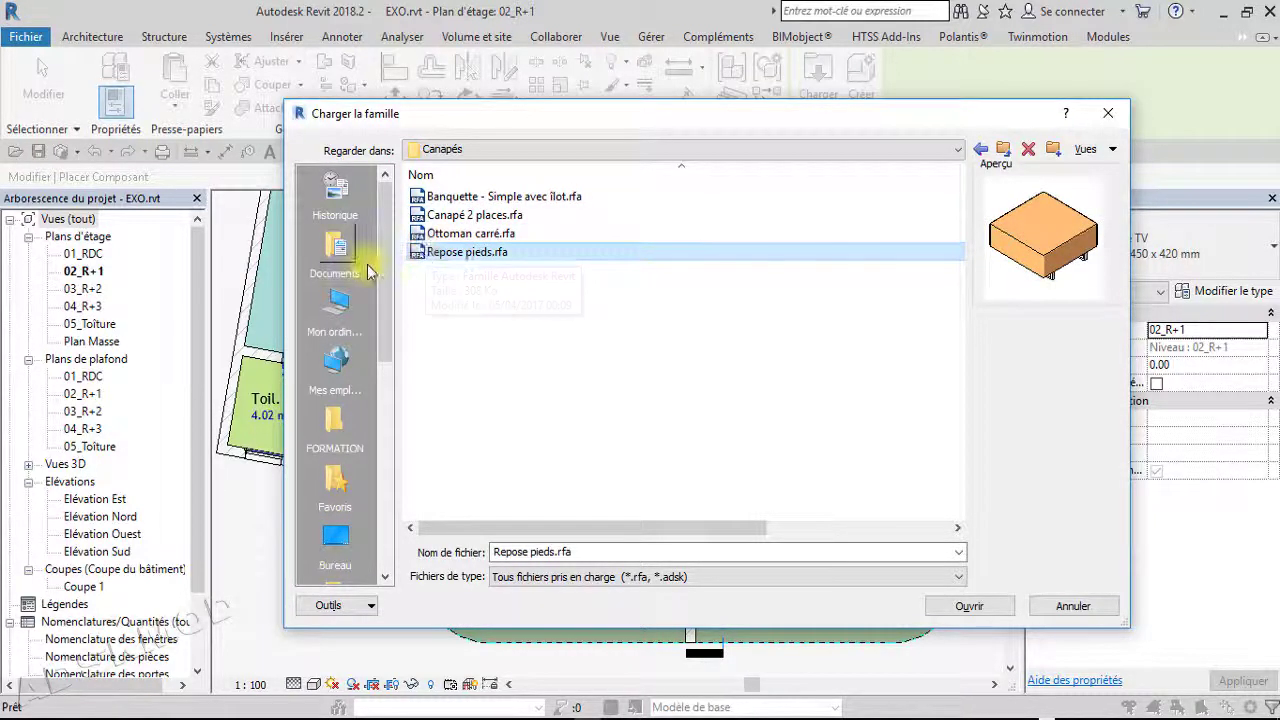
# Examine the category folders in the custom RFA family library while choosing a furniture family to load
pyautogui.moveTo(380, 263); pyautogui.dragTo(387, 463)
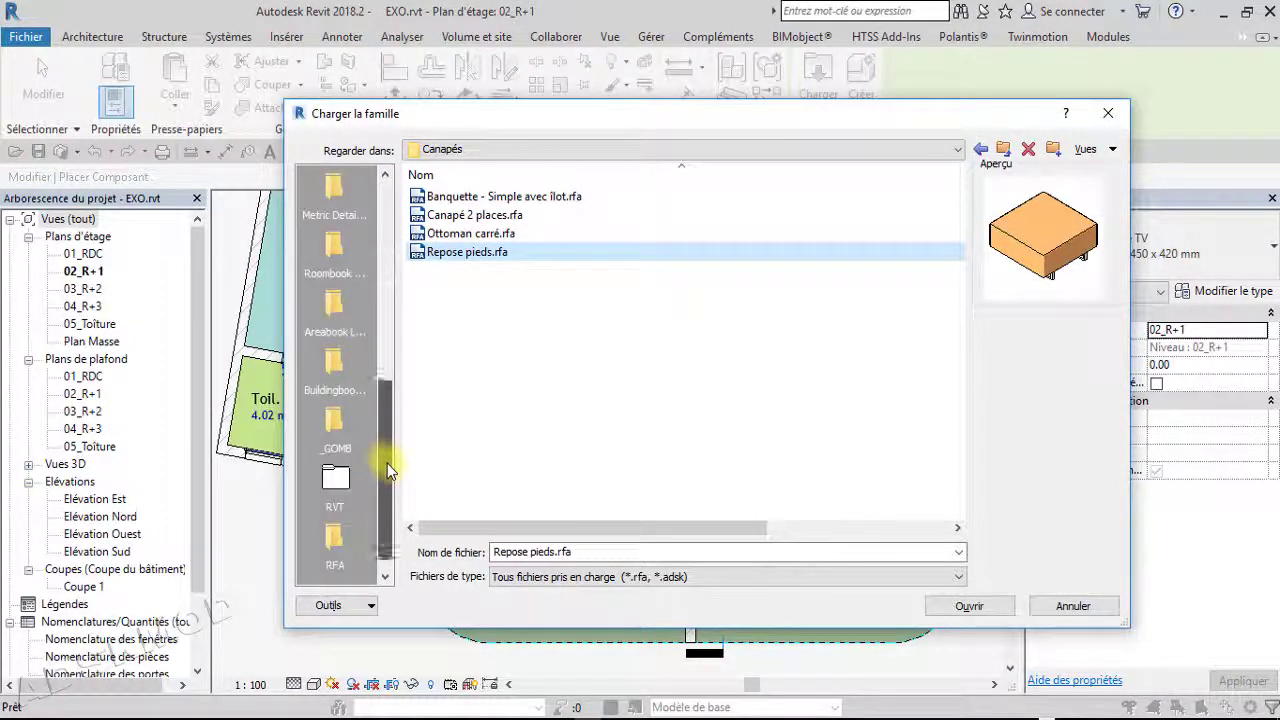
pyautogui.click(337, 545)
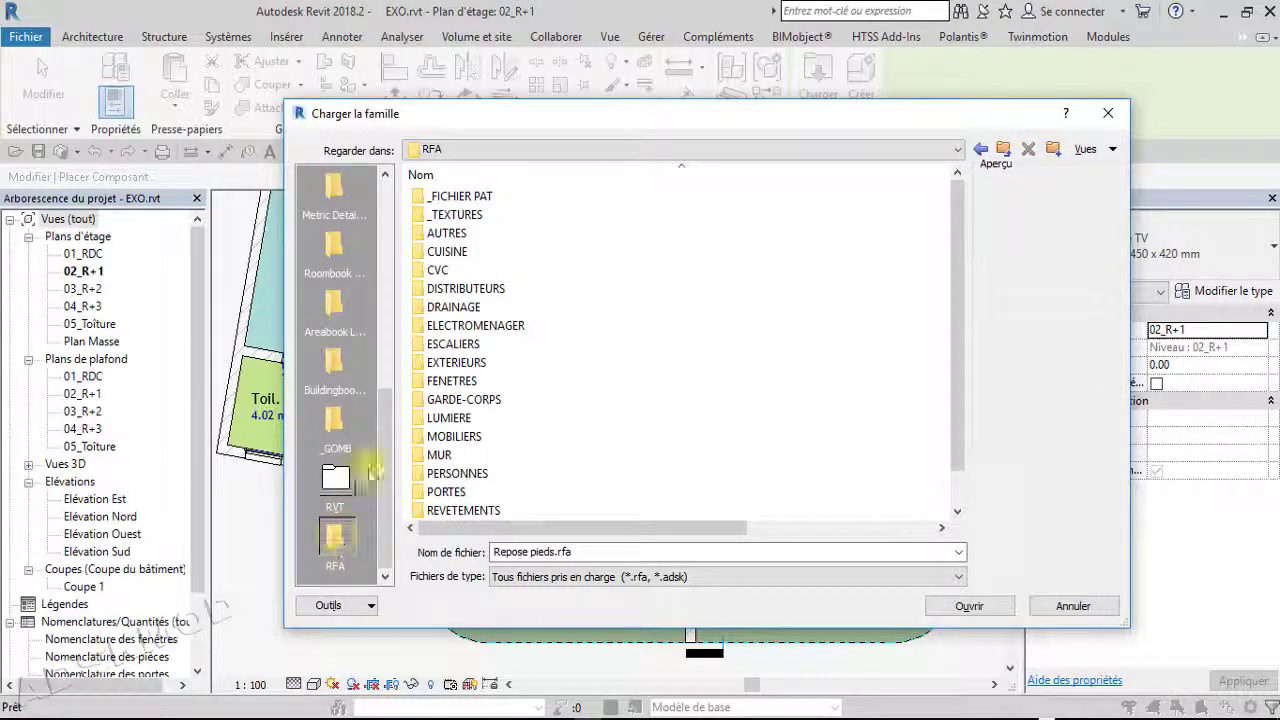
pyautogui.scroll(-1, 448, 428)
pyautogui.scroll(1, 449, 428)
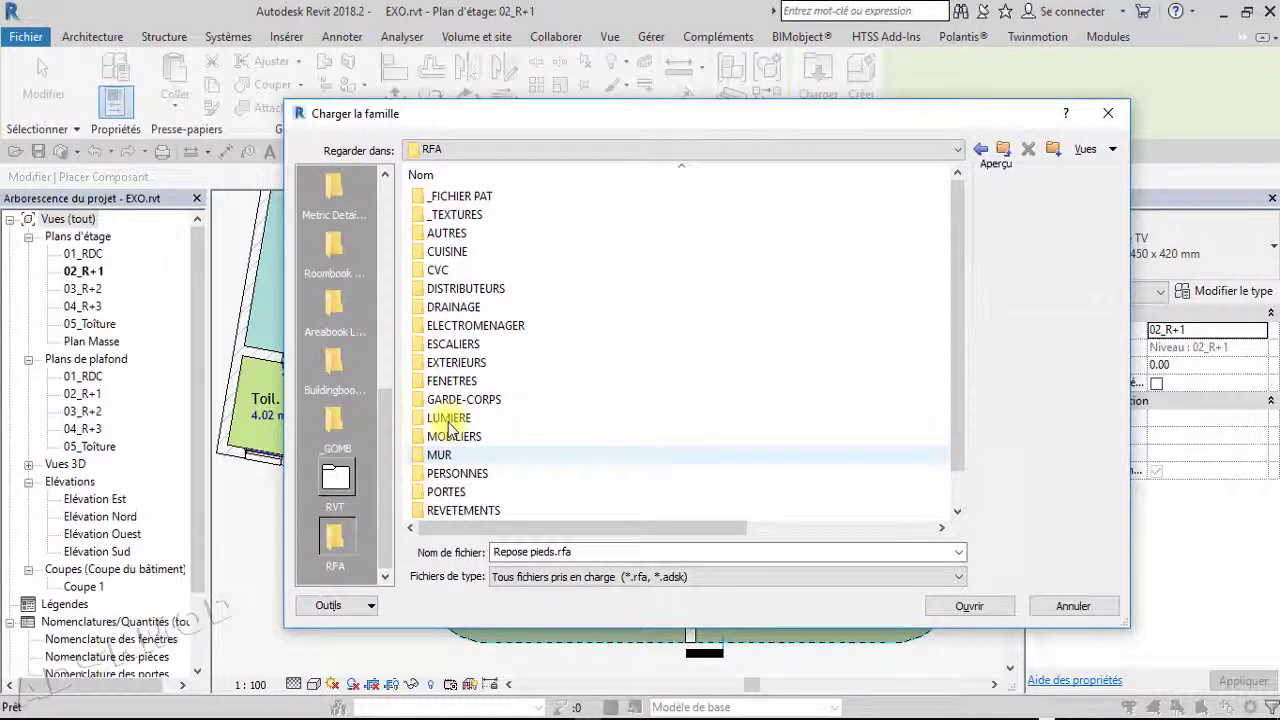
pyautogui.scroll(-1, 449, 428)
pyautogui.scroll(1, 452, 426)
pyautogui.click(340, 537)
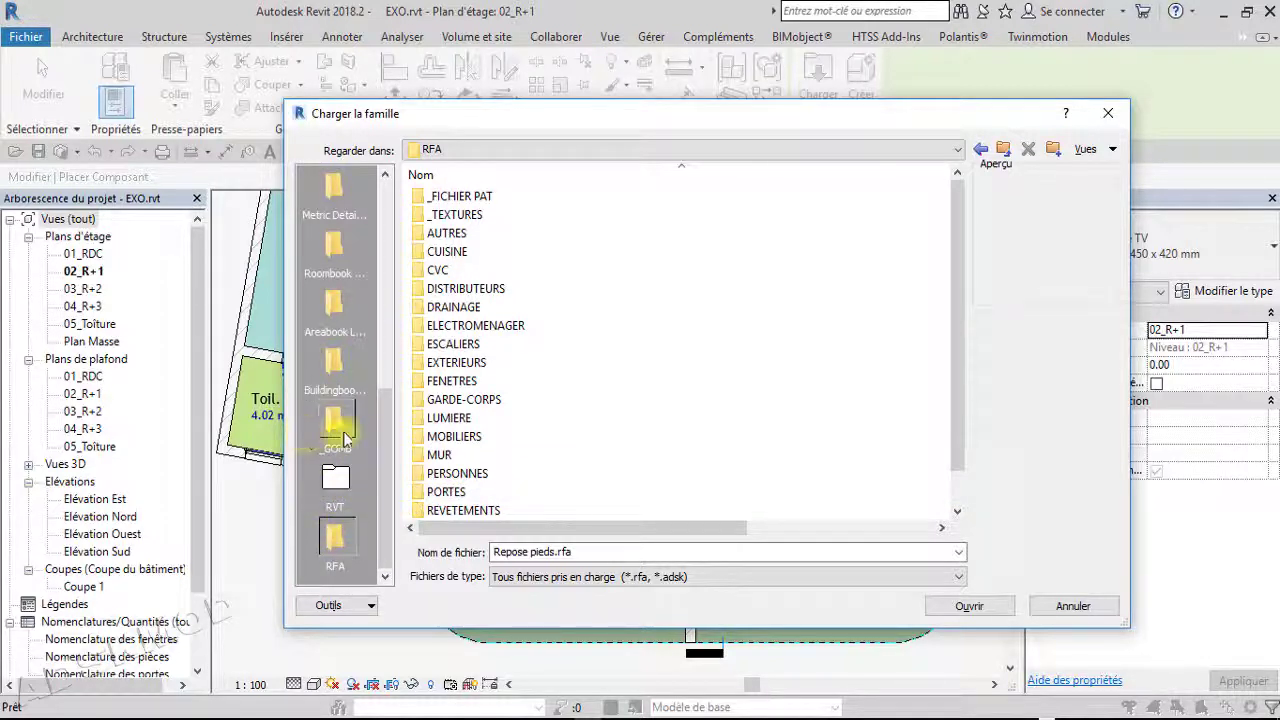
pyautogui.click(337, 484)
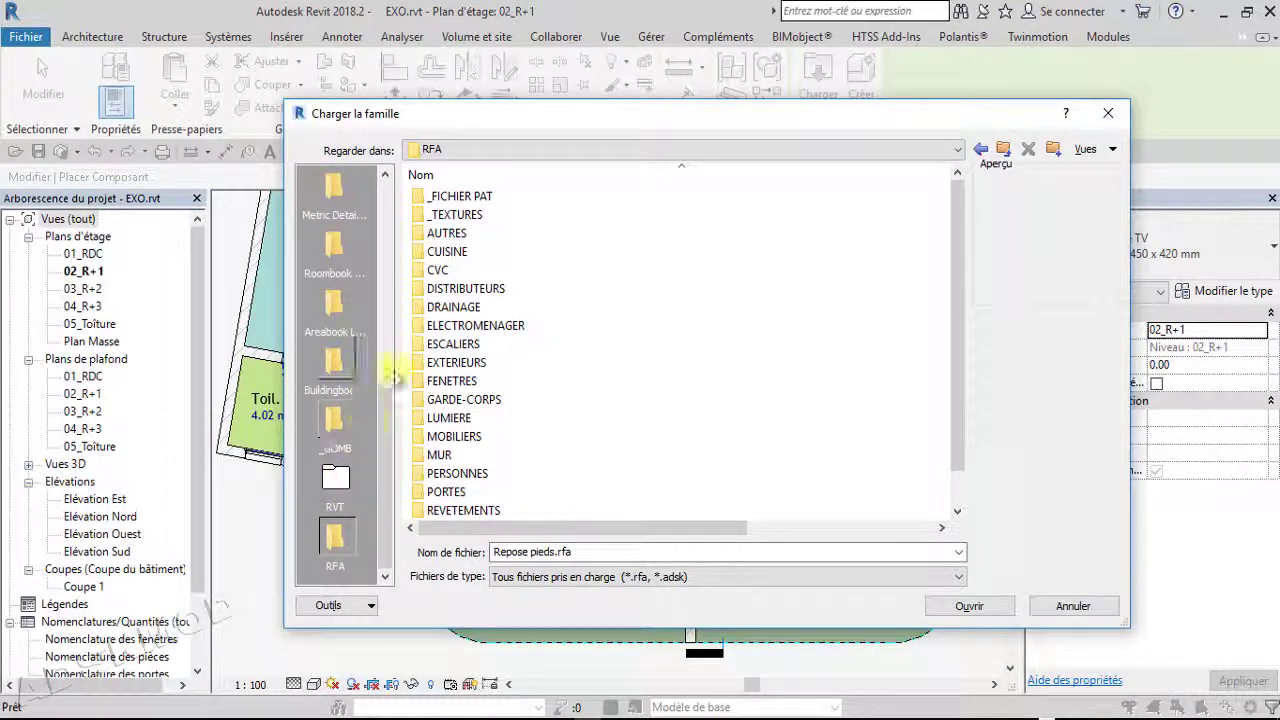
# Browse to the Canapés folder inside the Metric Library's Mobilier folder
pyautogui.moveTo(385, 440); pyautogui.dragTo(390, 225)
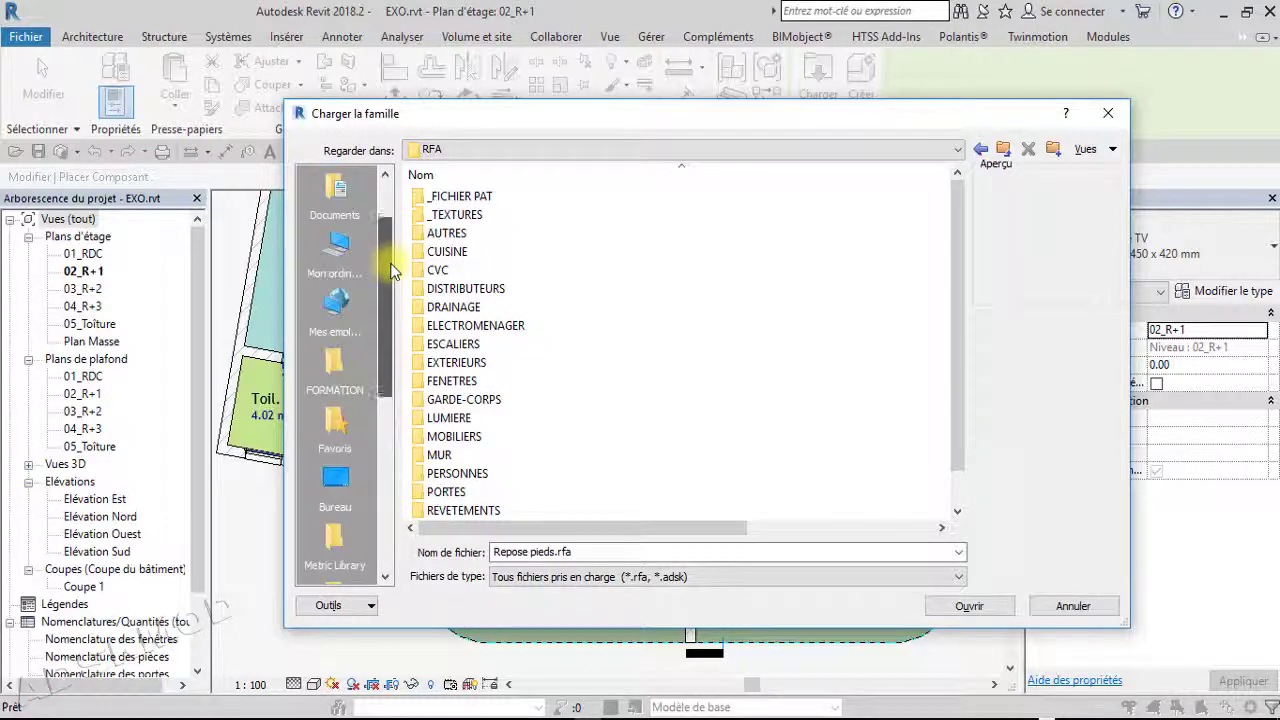
pyautogui.scroll(-1, 345, 370)
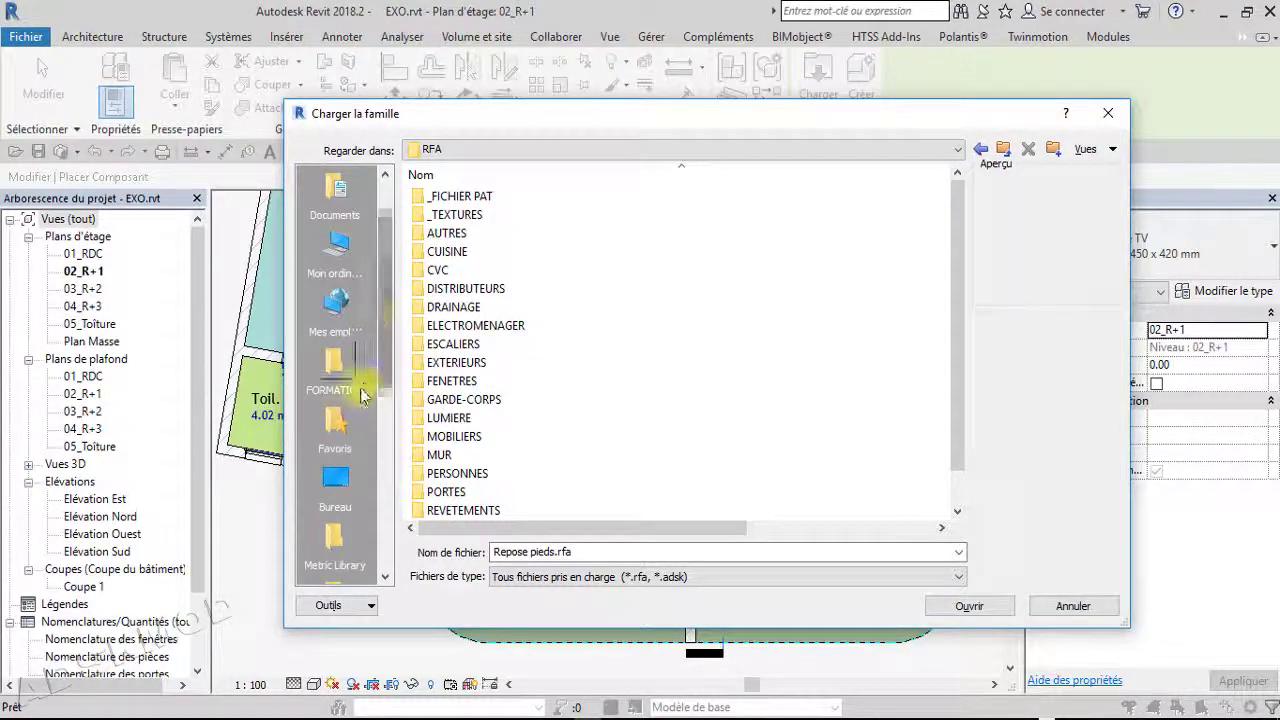
pyautogui.click(337, 545)
pyautogui.scroll(-4, 560, 440)
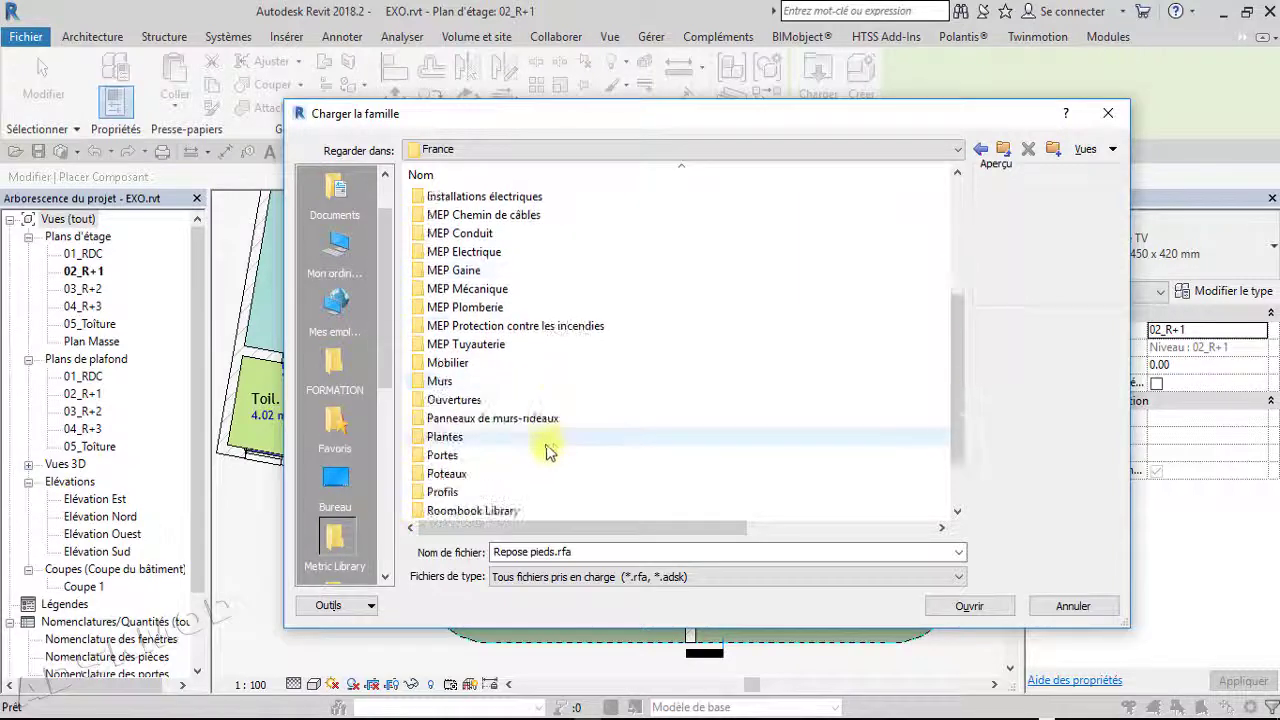
pyautogui.doubleClick(447, 362)
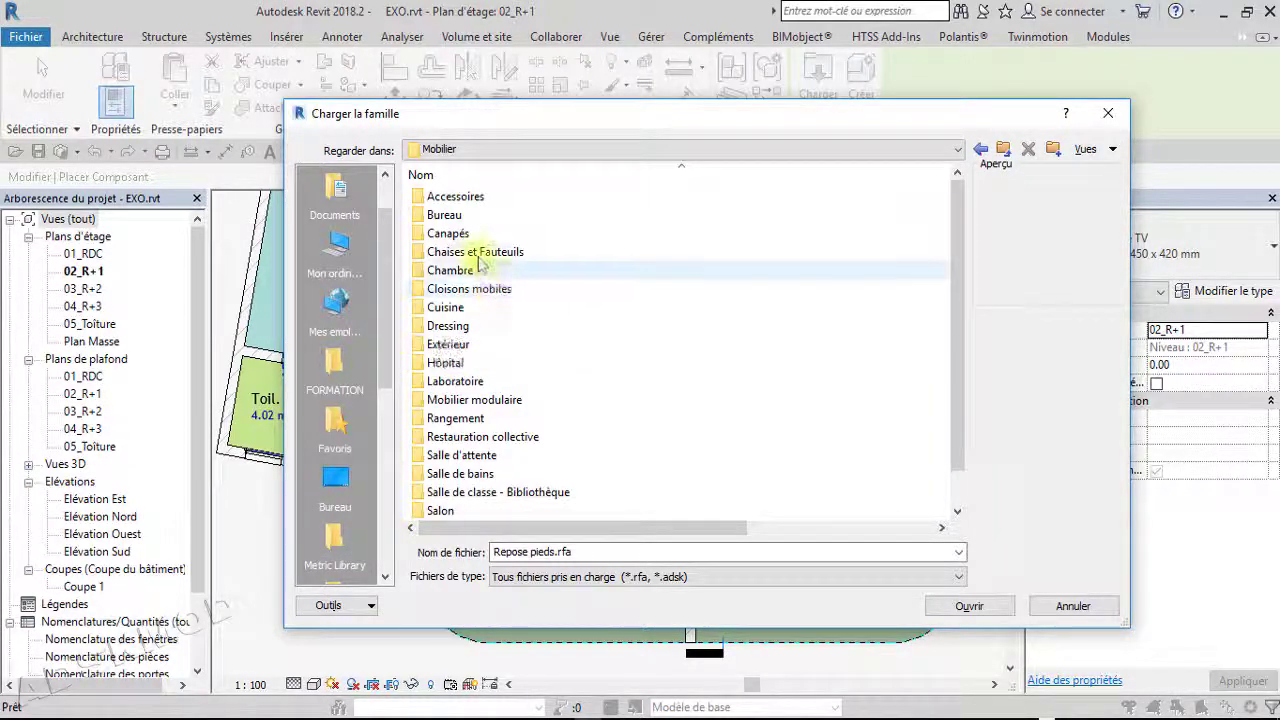
pyautogui.doubleClick(455, 234)
# Compare the previews of Banquette - Simple avec îlot.rfa, Canapé 2 places.rfa, Ottoman carré.rfa and Repose pieds.rfa
pyautogui.click(466, 201)
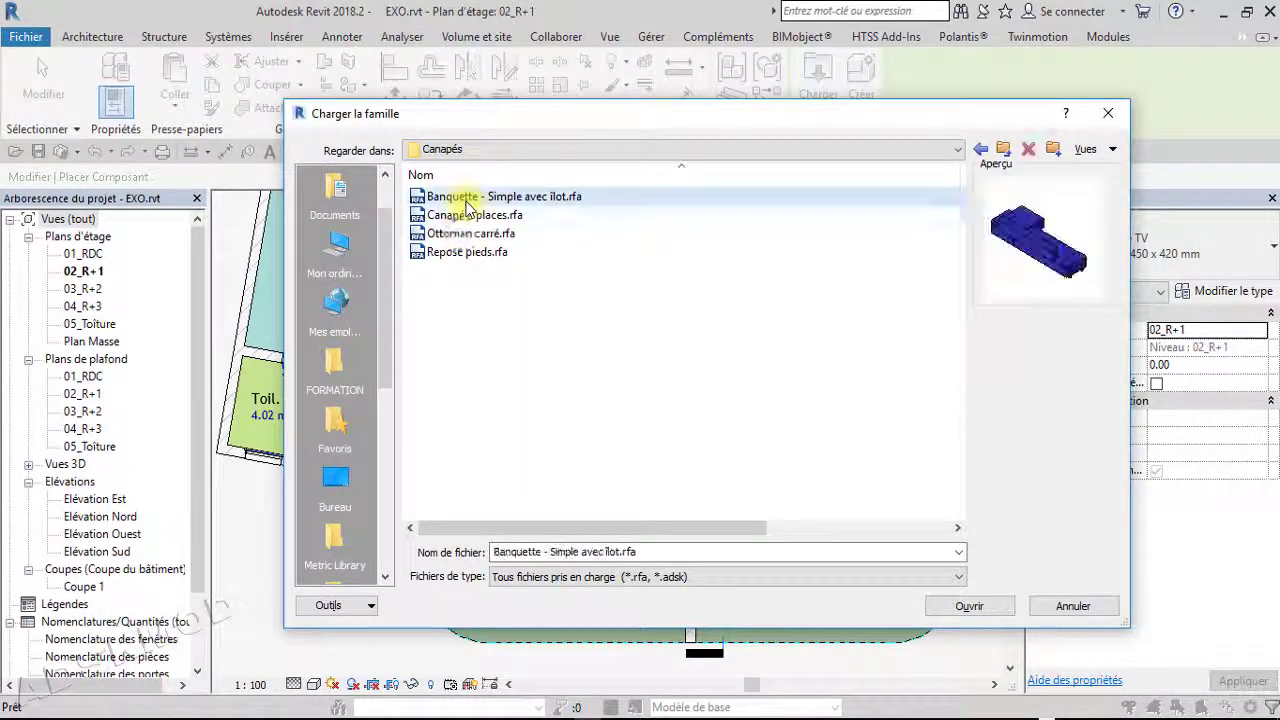
pyautogui.click(460, 214)
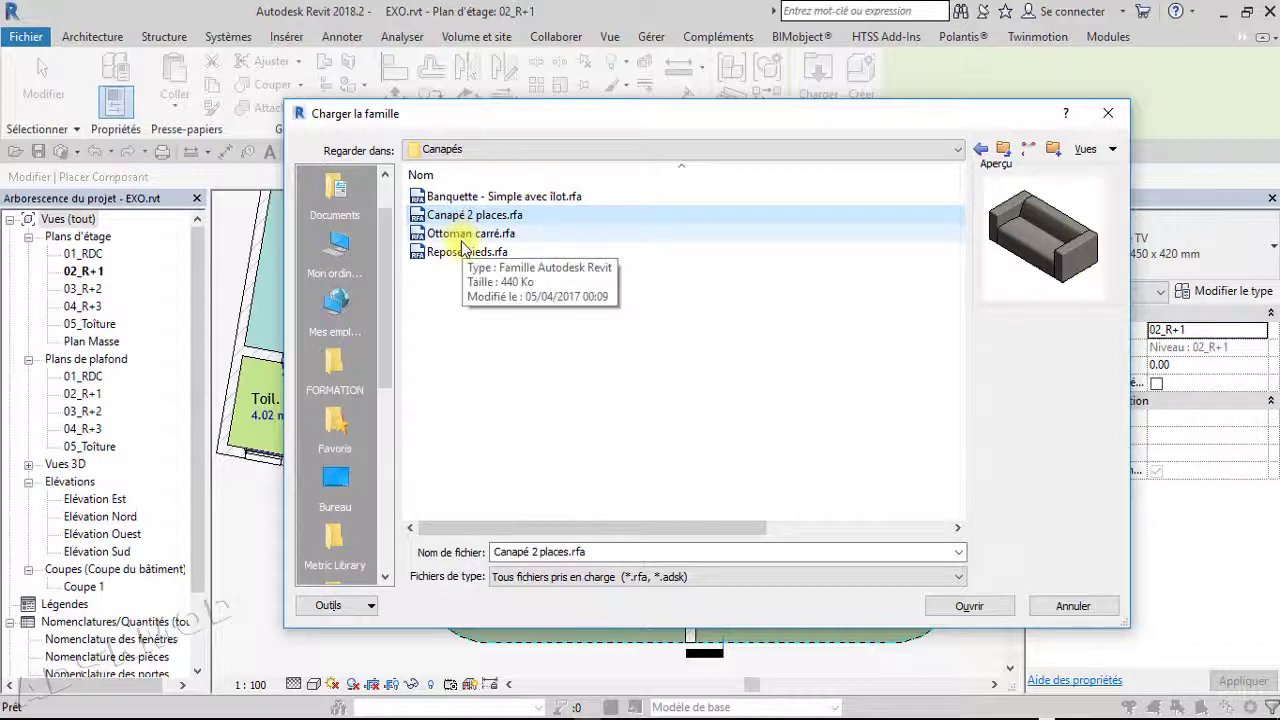
pyautogui.click(463, 238)
pyautogui.click(463, 252)
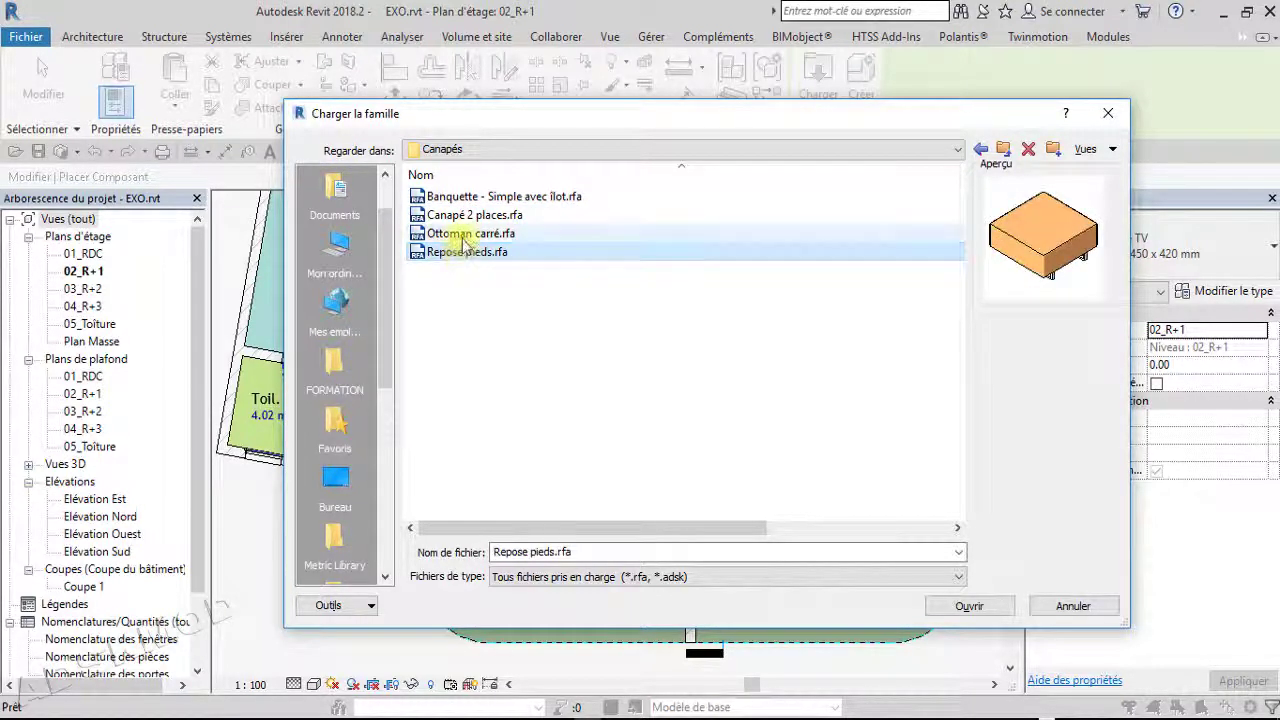
pyautogui.click(463, 236)
pyautogui.click(463, 253)
pyautogui.click(463, 236)
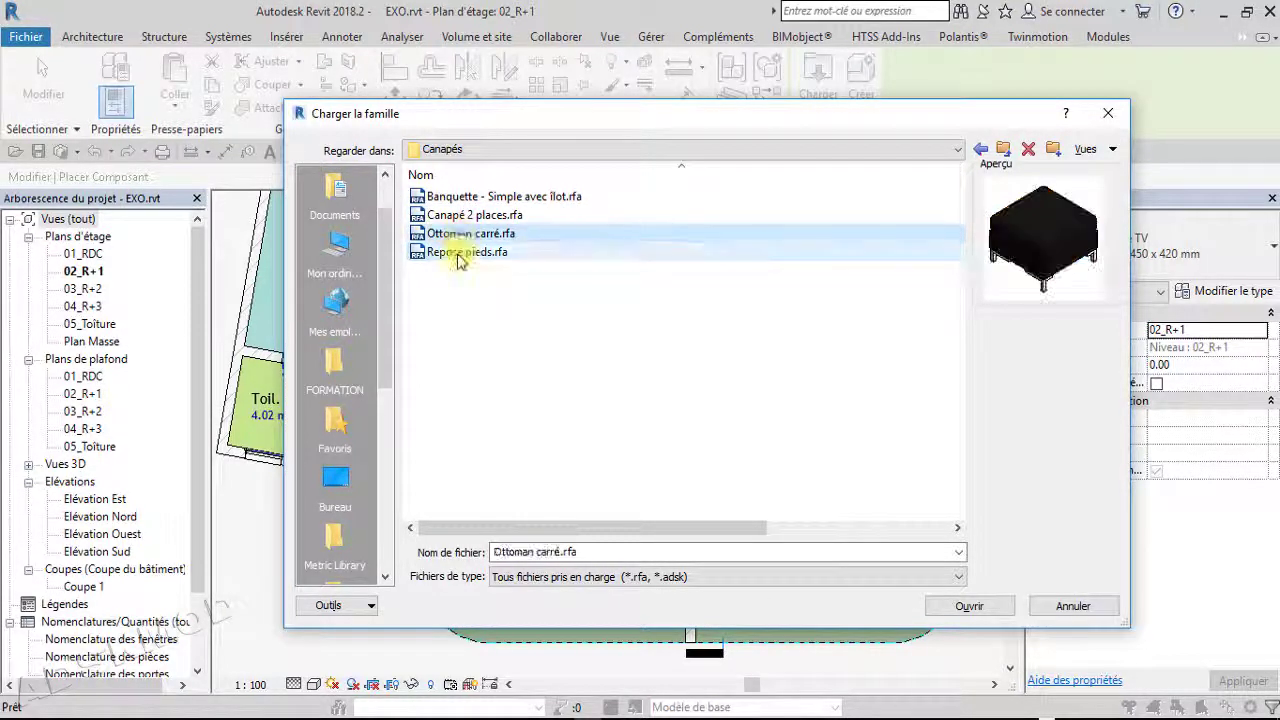
pyautogui.click(463, 252)
# Load Banquette - Simple avec îlot.rfa and try its orientation in the left Salon/SAM without placing it
pyautogui.click(477, 200)
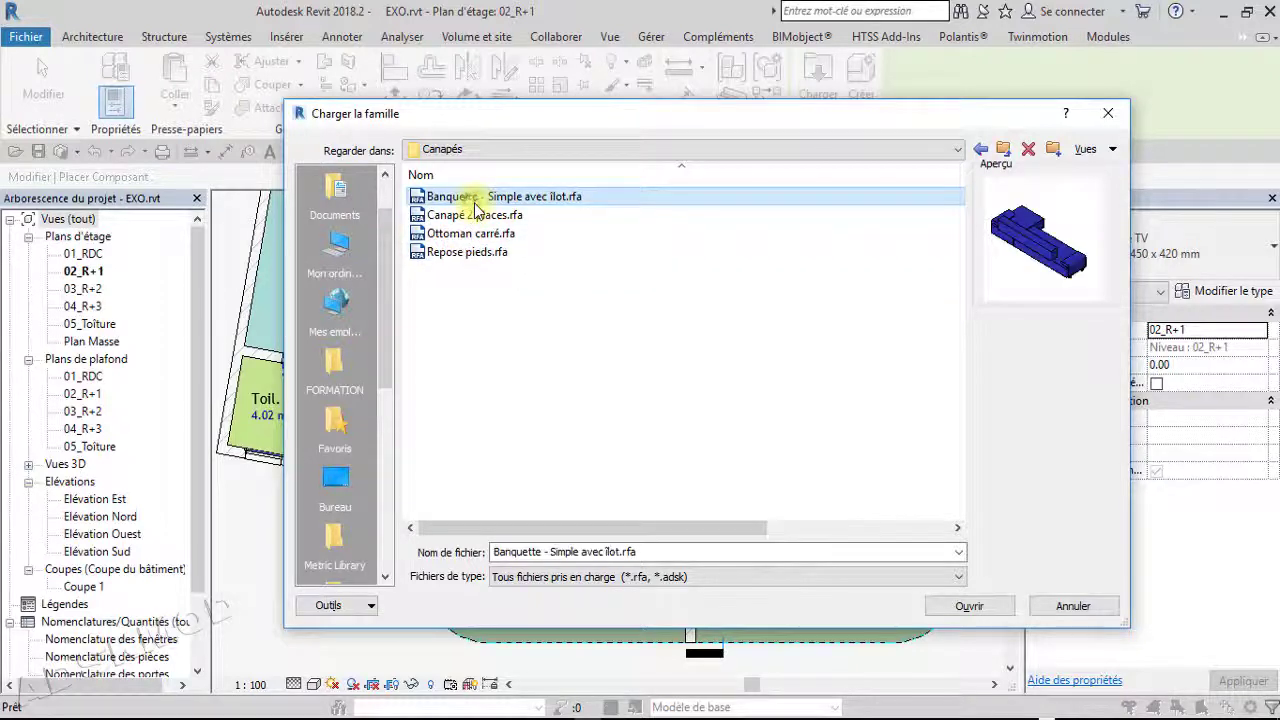
pyautogui.click(936, 610)
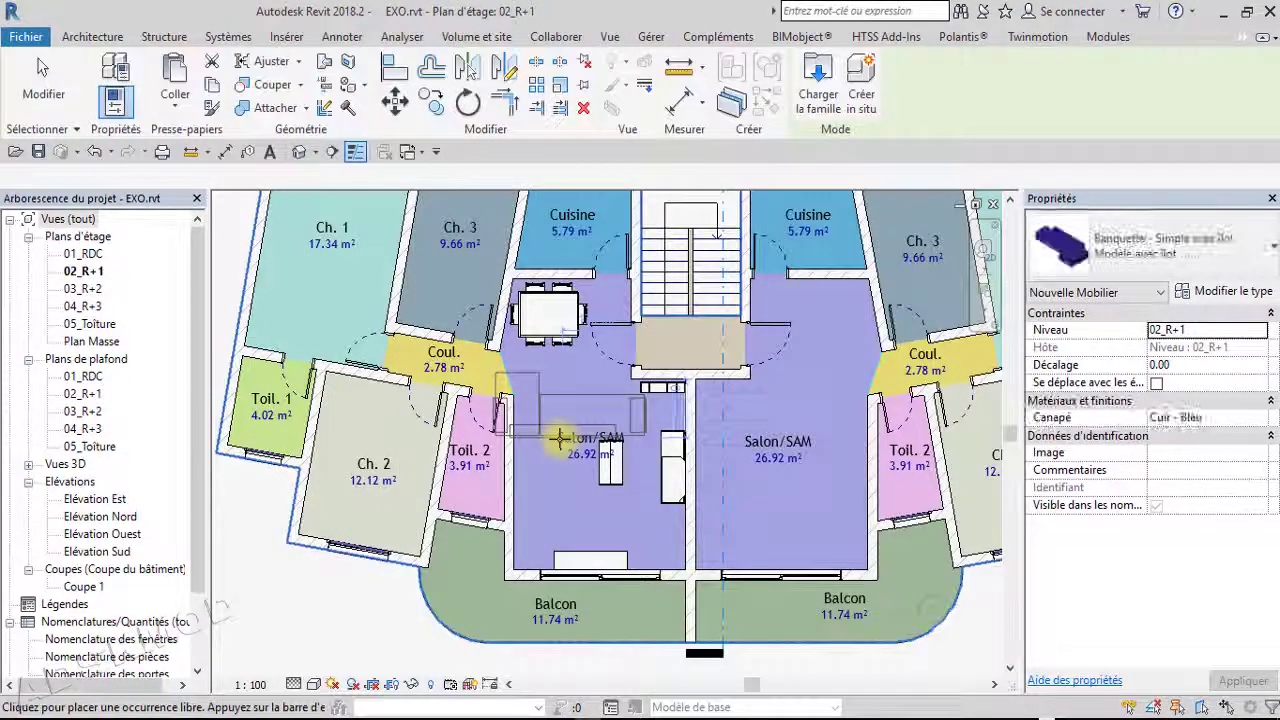
pyautogui.press('space')
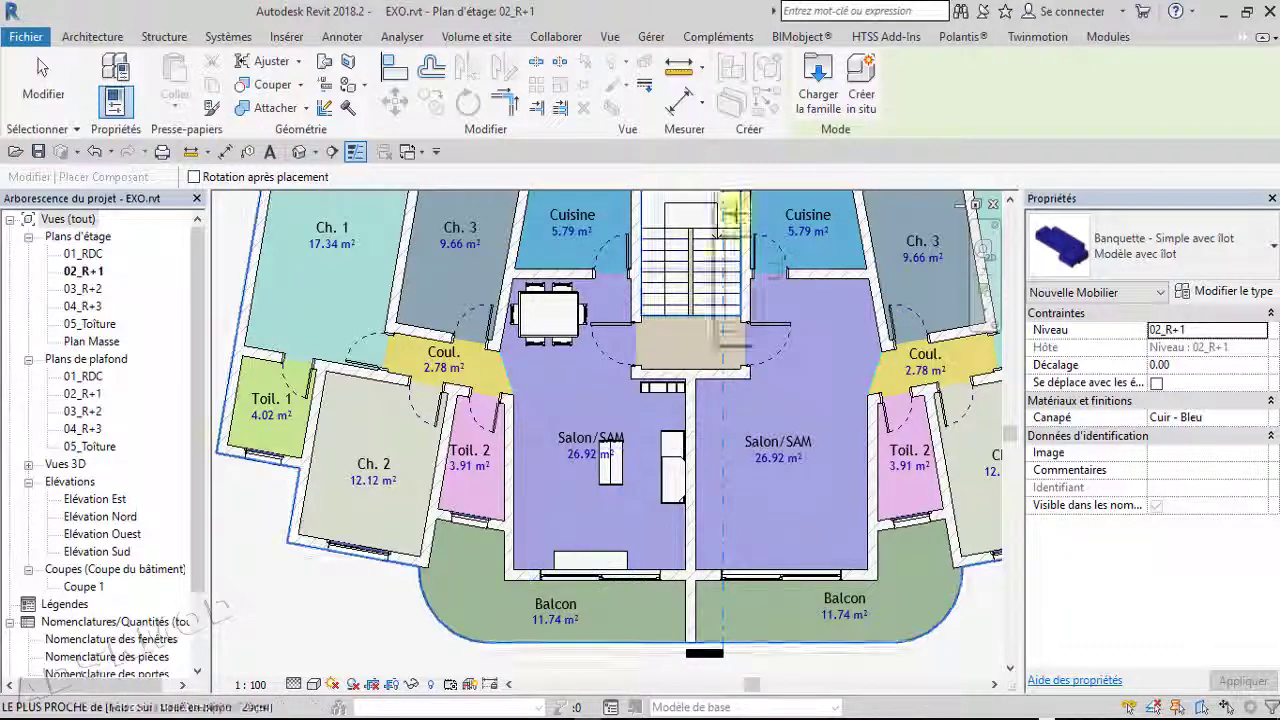
# Review the previews of the Chaises et Fauteuils families, from Chaise bois - 01.rfa to Siège de bureau d'enfant.rfa
pyautogui.click(818, 80)
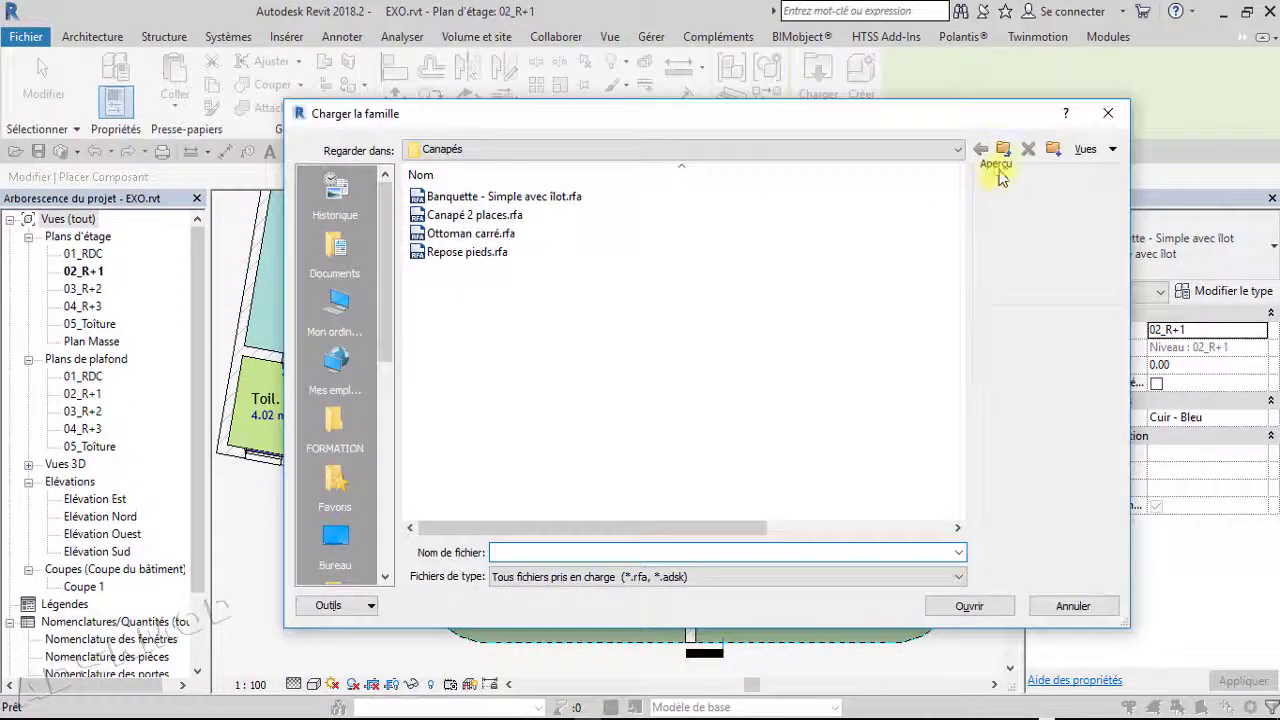
pyautogui.click(1003, 148)
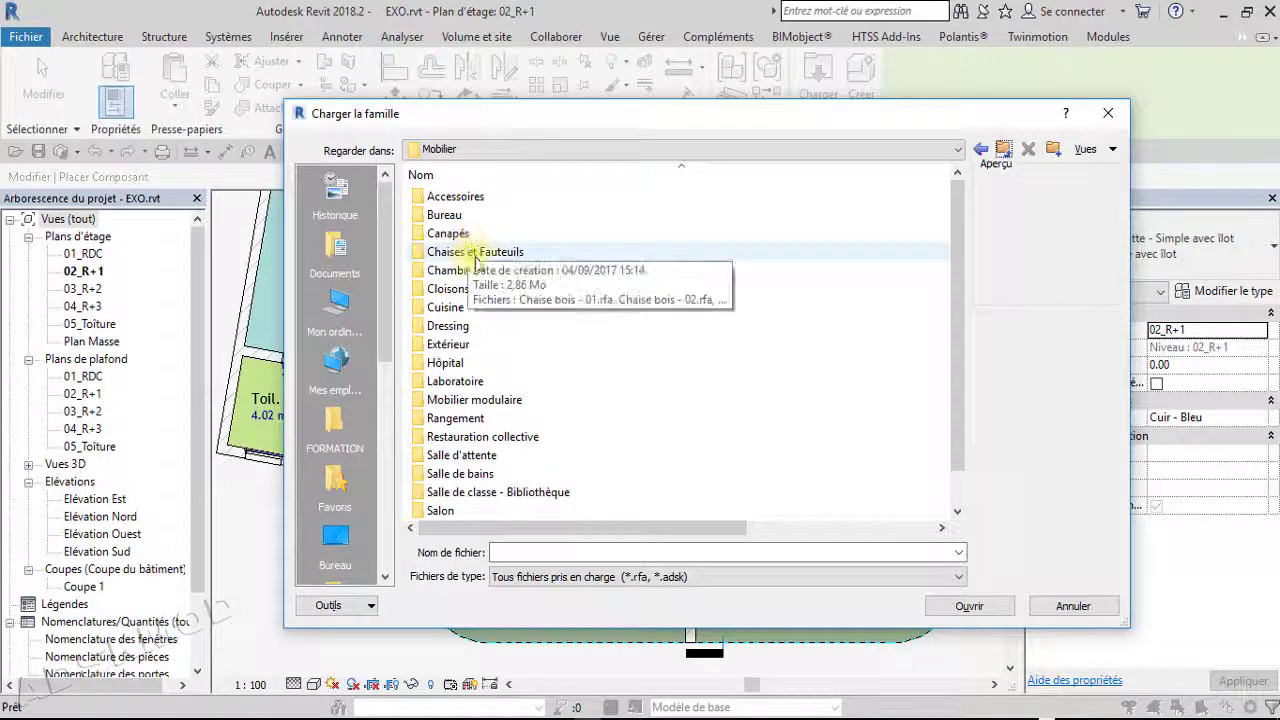
pyautogui.doubleClick(470, 251)
pyautogui.click(486, 200)
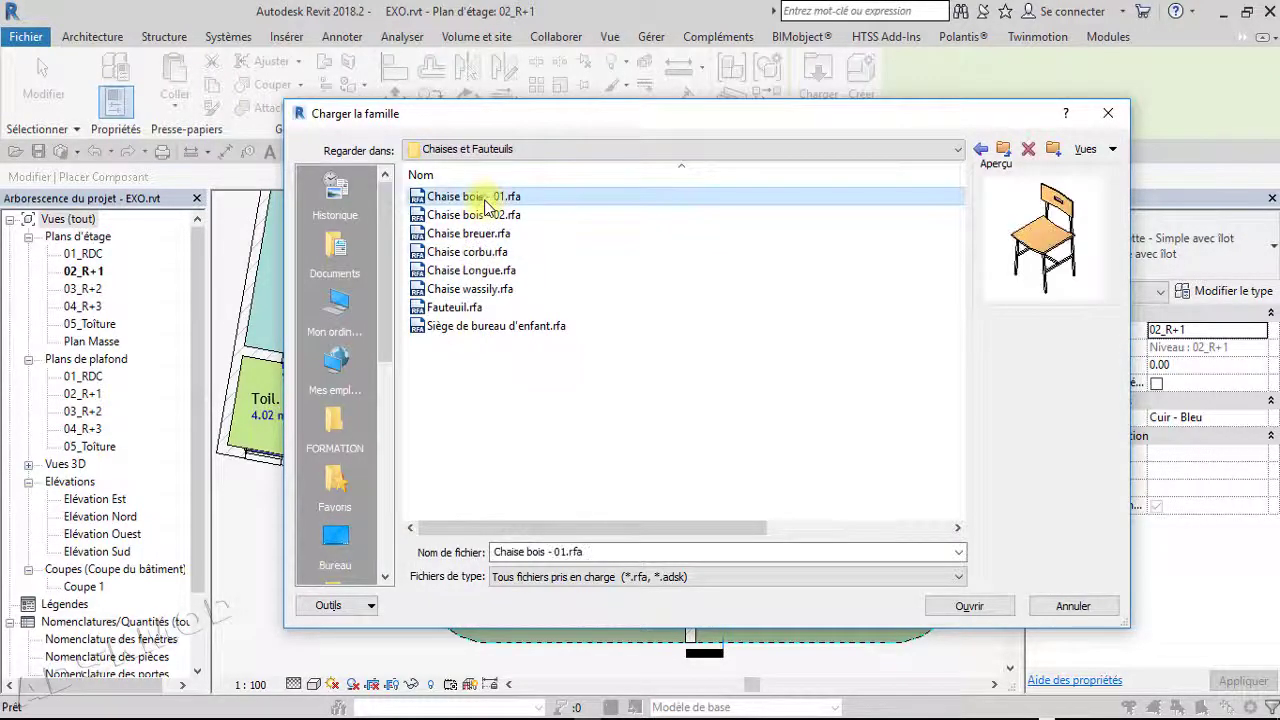
pyautogui.click(490, 215)
pyautogui.click(488, 234)
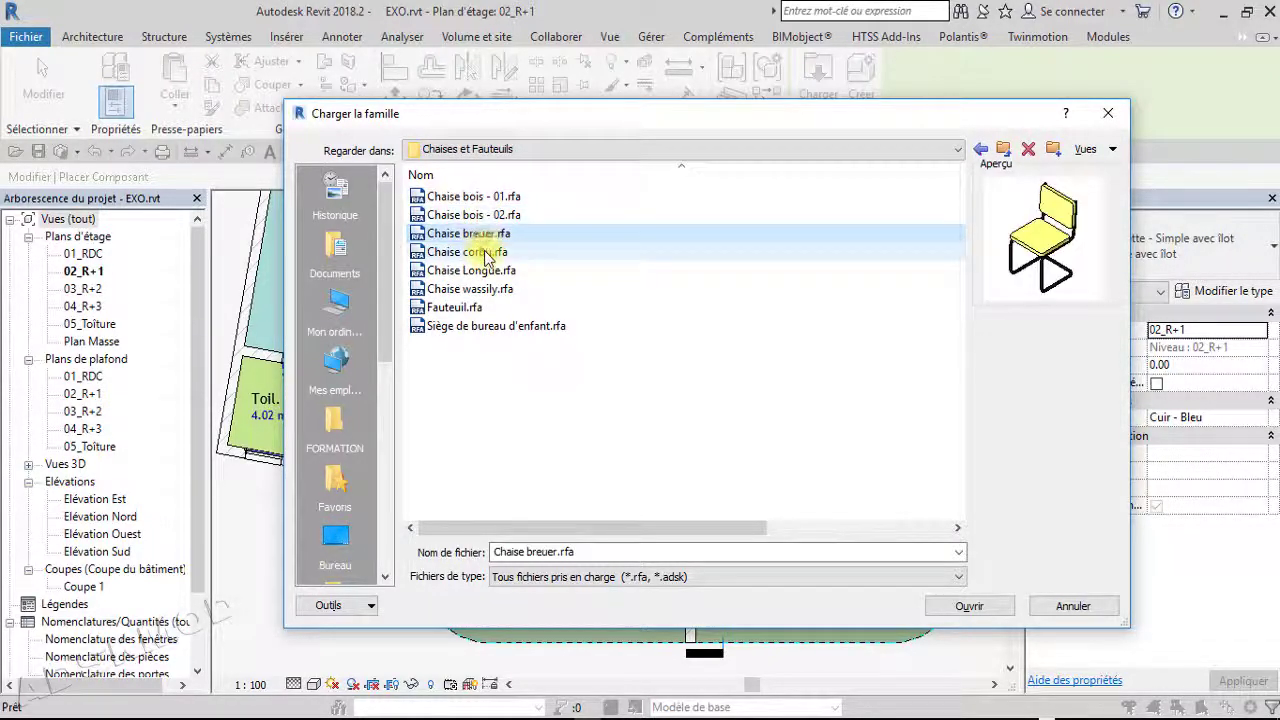
pyautogui.click(487, 252)
pyautogui.click(484, 271)
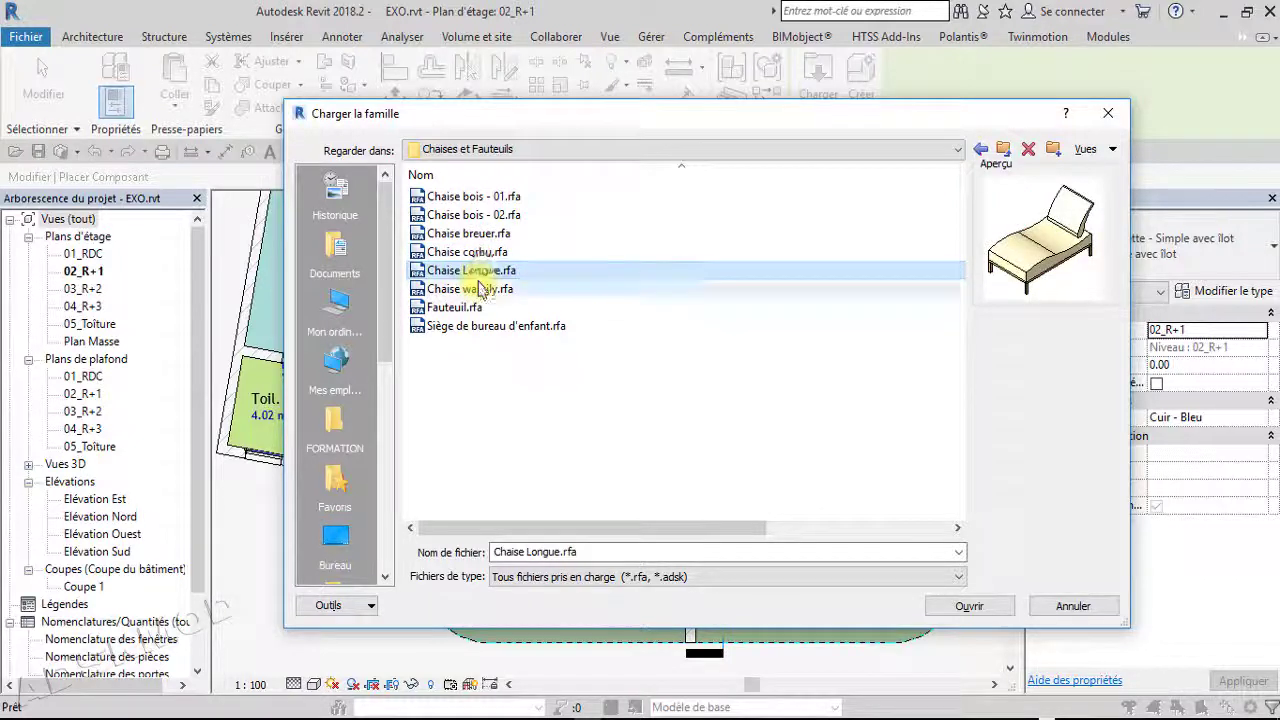
pyautogui.click(485, 289)
pyautogui.click(472, 309)
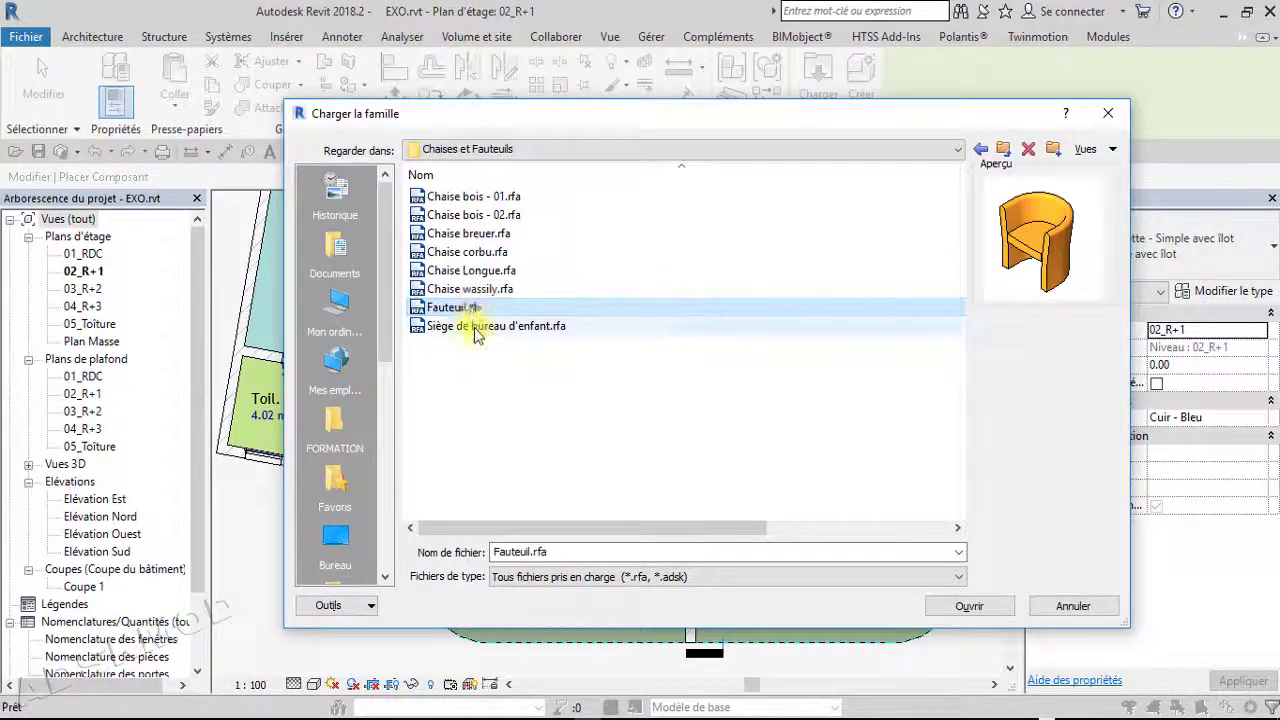
pyautogui.click(476, 328)
# Compare the Chaise corbu.rfa preview with those of Chaise Longue.rfa and Chaise breuer.rfa
pyautogui.click(468, 254)
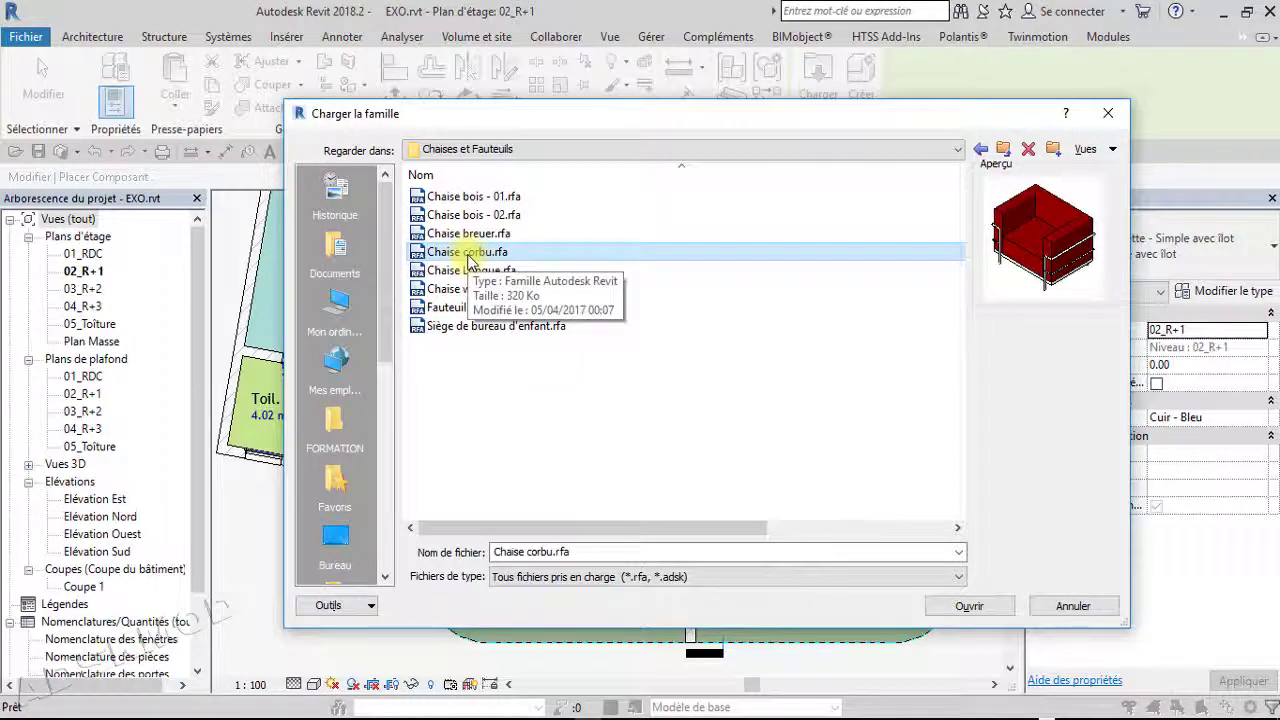
pyautogui.click(468, 270)
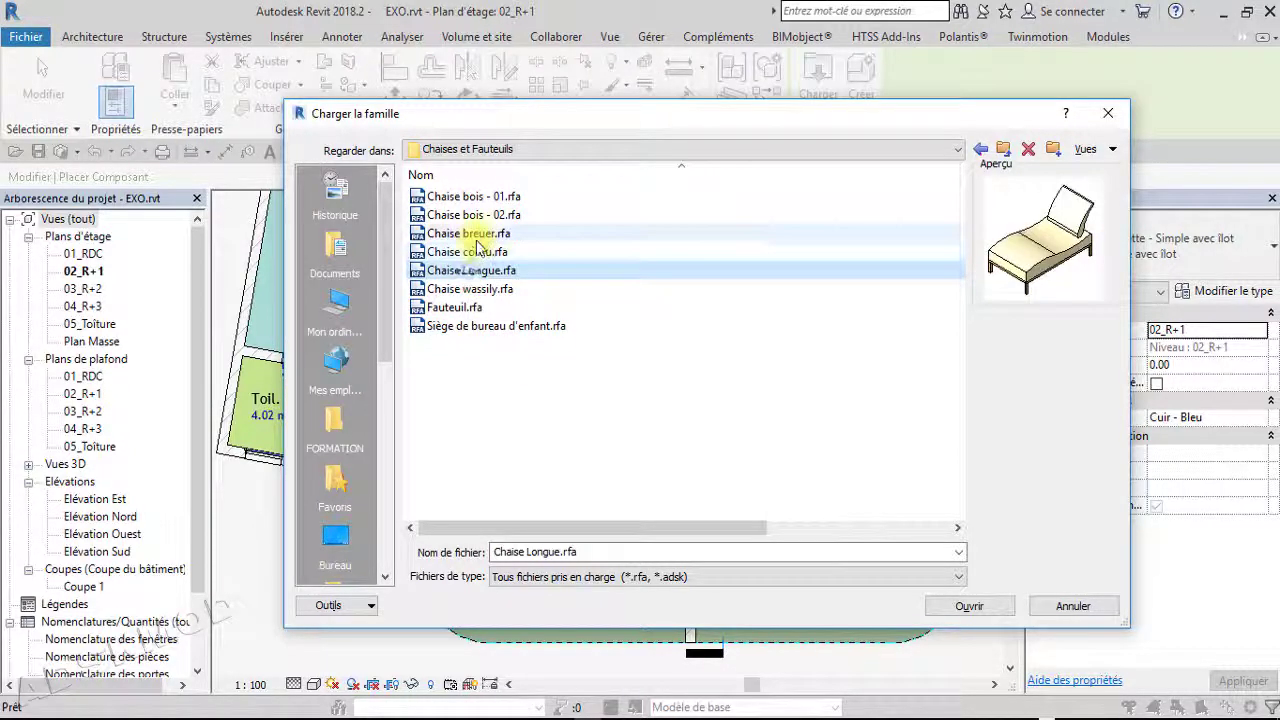
pyautogui.click(477, 235)
pyautogui.click(480, 255)
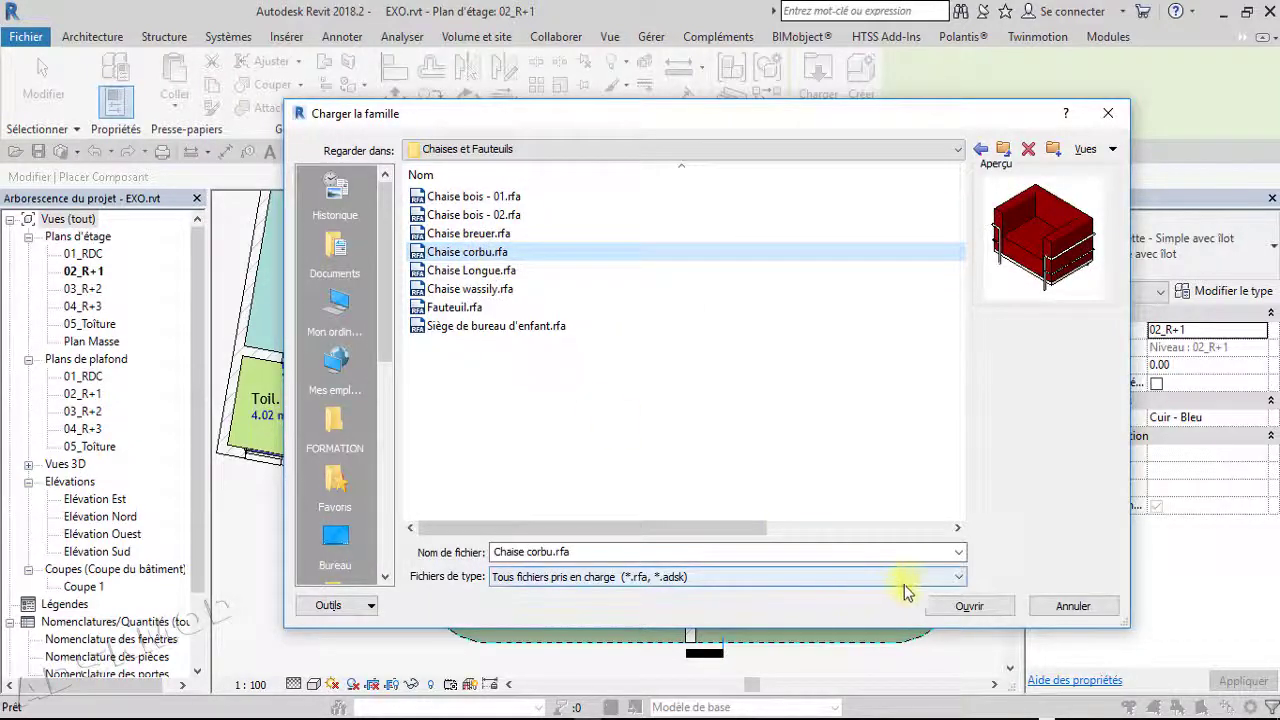
# Review the previews of the Salle d'attente families, from Siège - Salle d'attente.rfa to Table plastique.rfa
pyautogui.click(1003, 148)
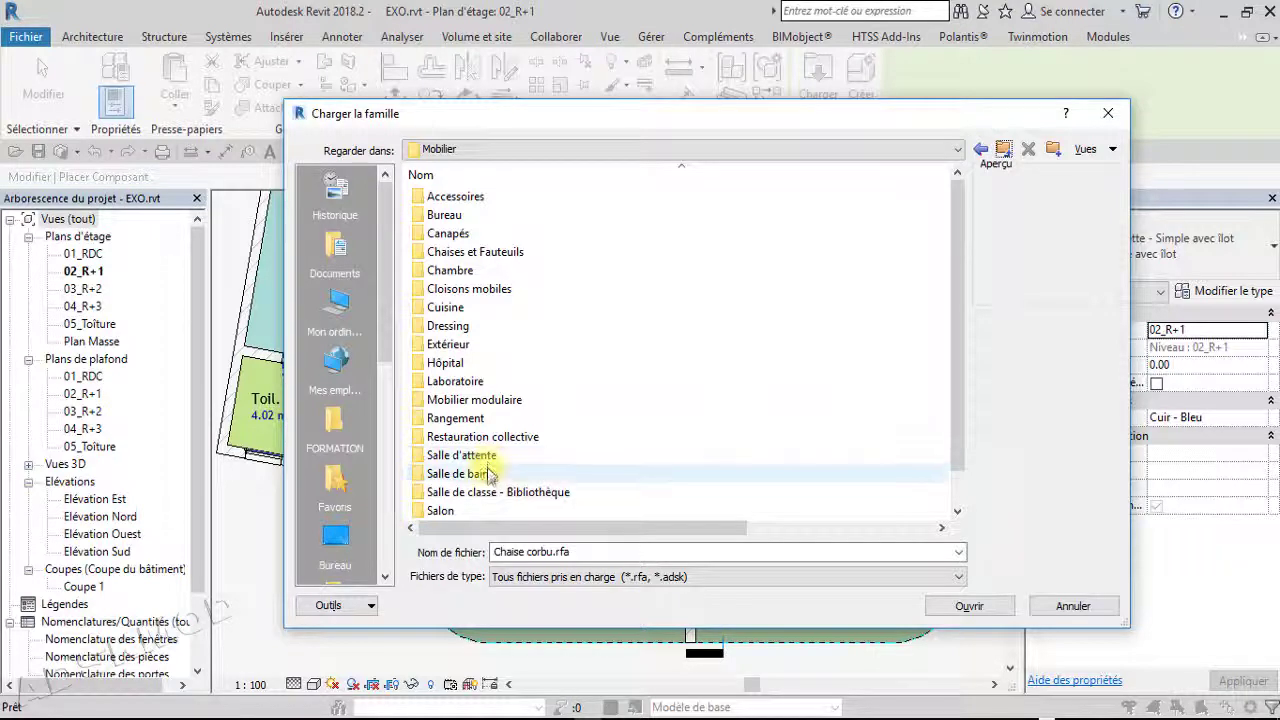
pyautogui.doubleClick(483, 456)
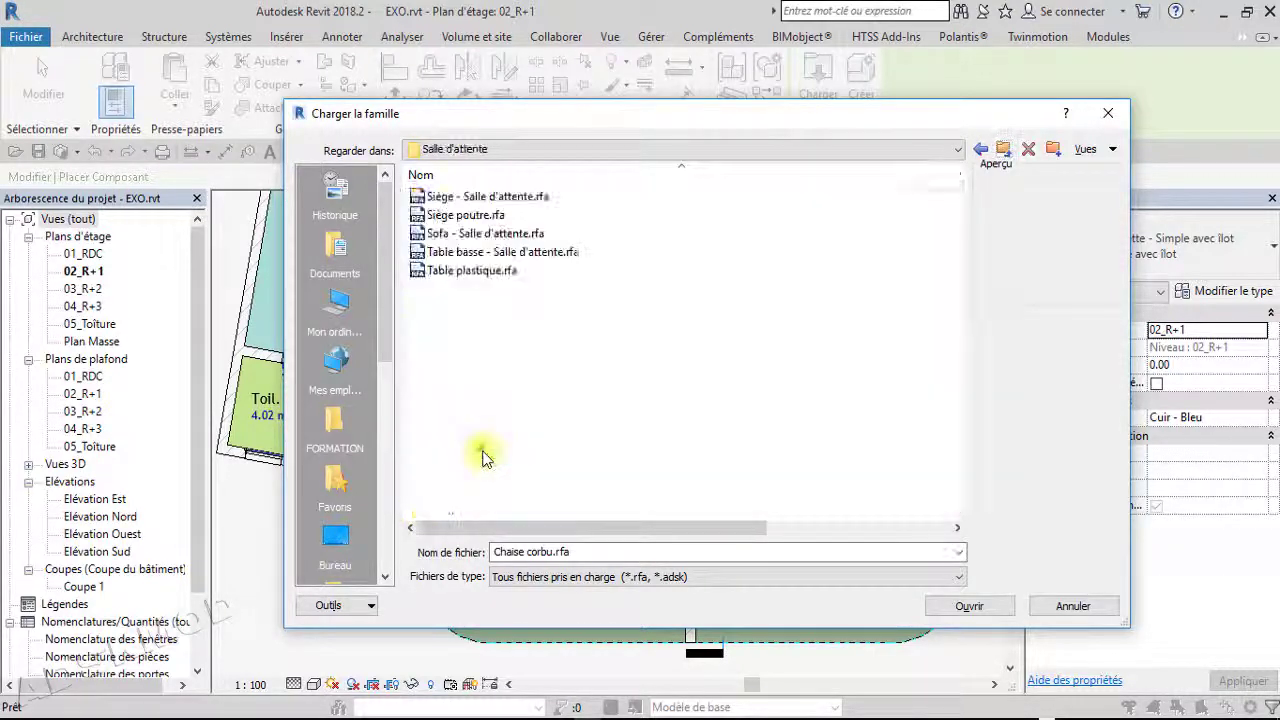
pyautogui.click(455, 200)
pyautogui.click(447, 215)
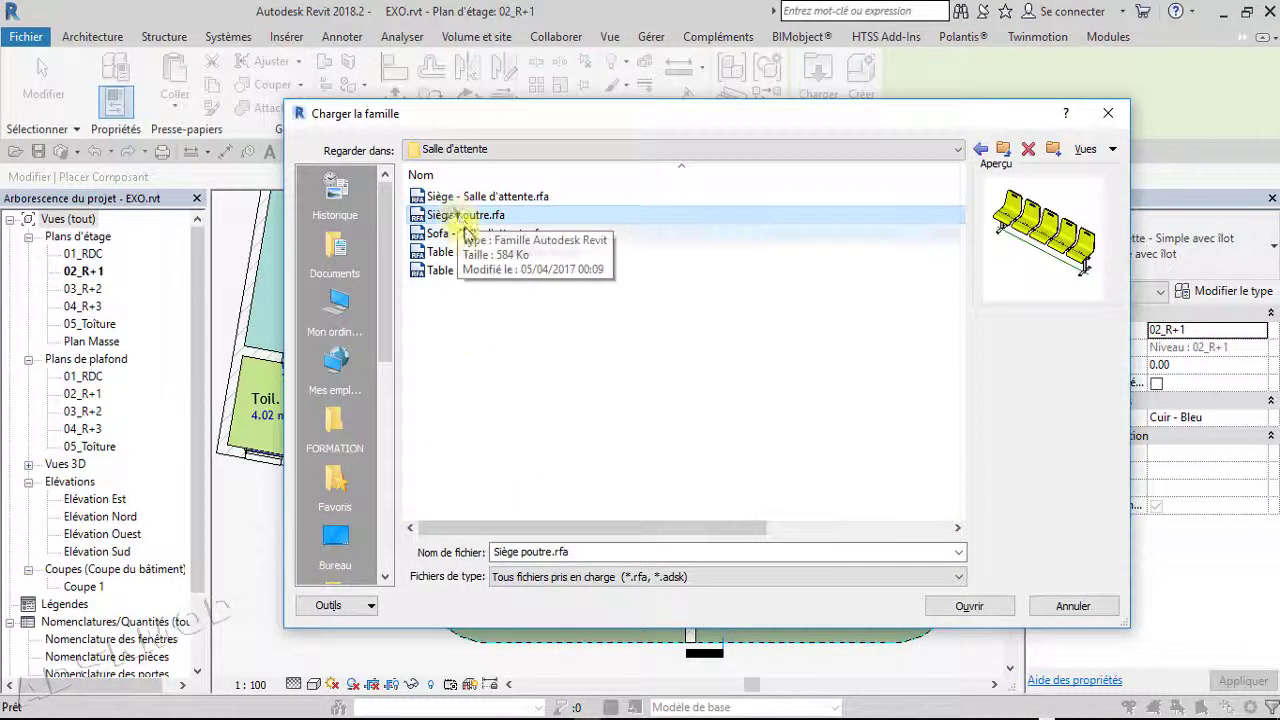
pyautogui.click(458, 234)
pyautogui.click(462, 252)
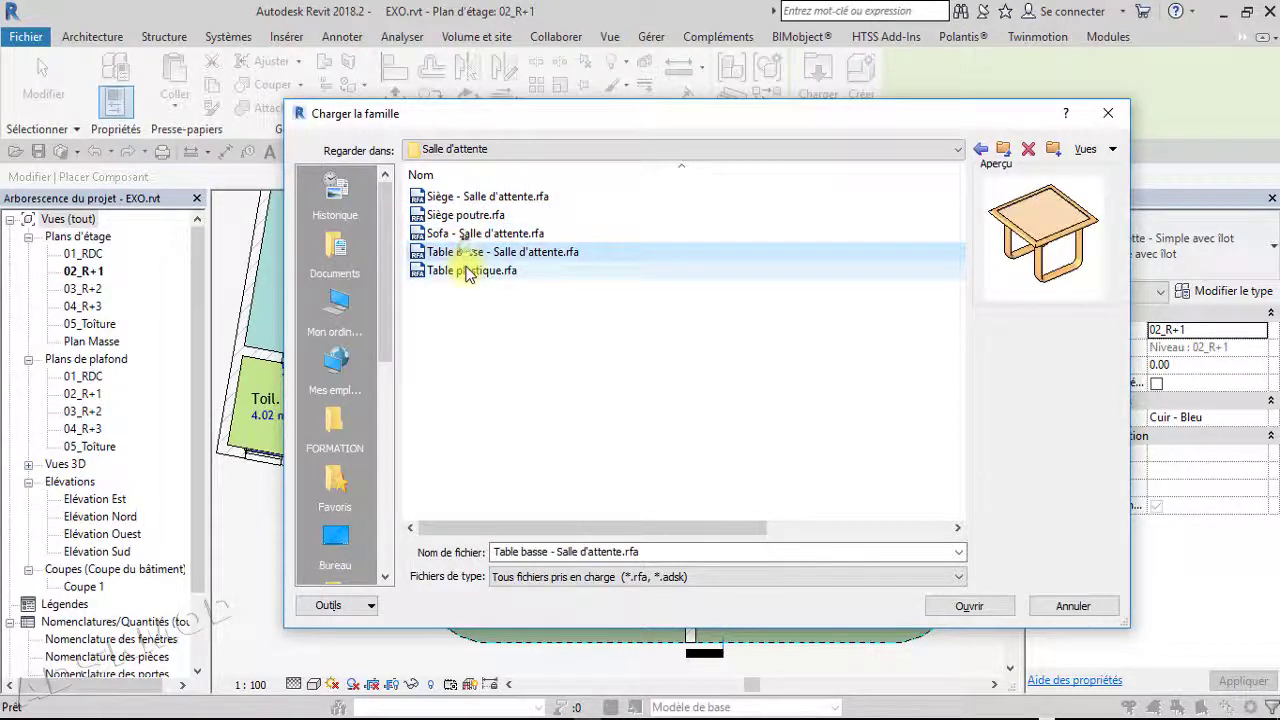
pyautogui.click(464, 270)
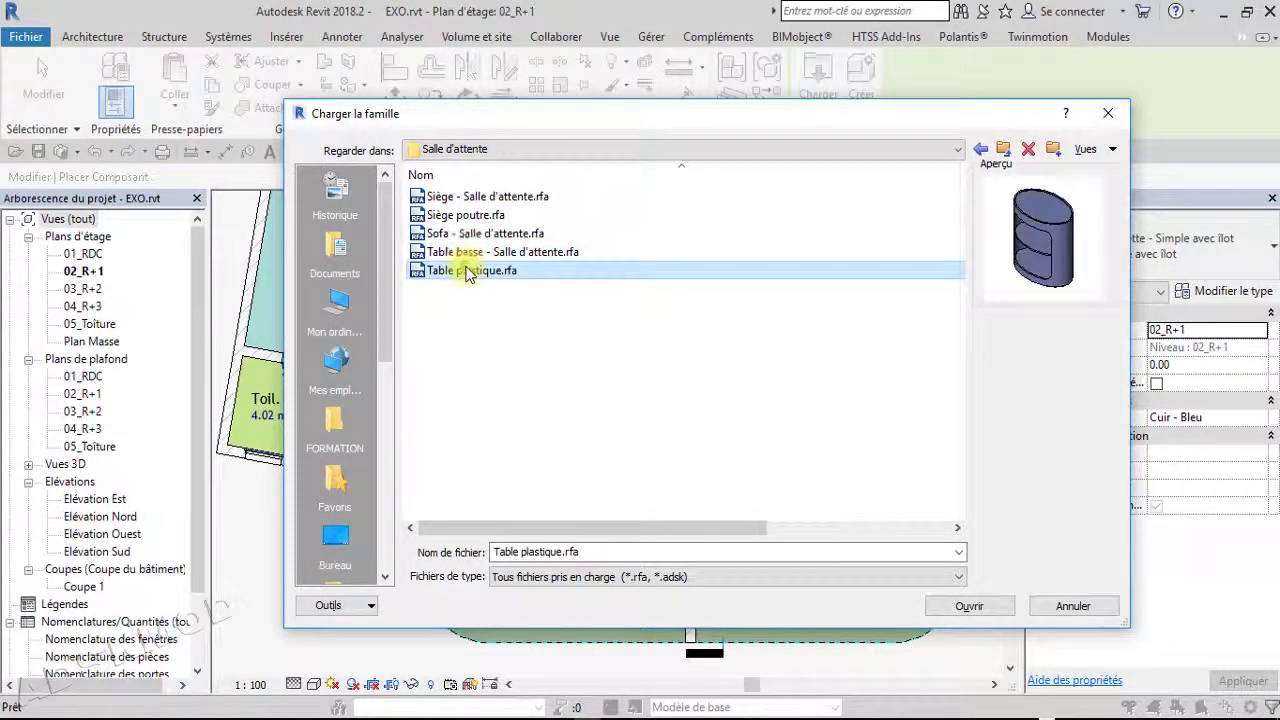
# Load Chaise corbu.rfa from the Mobilier library's Chaises et Fauteuils folder
pyautogui.click(1002, 150)
pyautogui.scroll(-1, 649, 374)
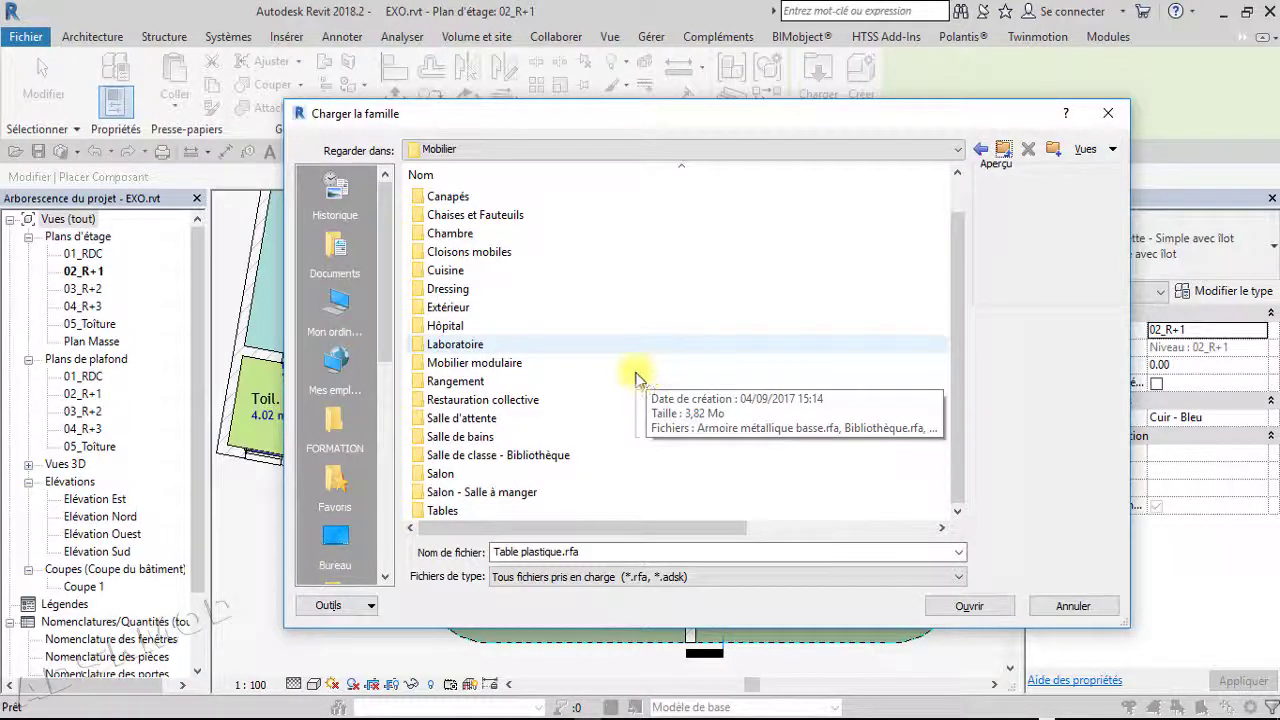
pyautogui.scroll(1, 634, 371)
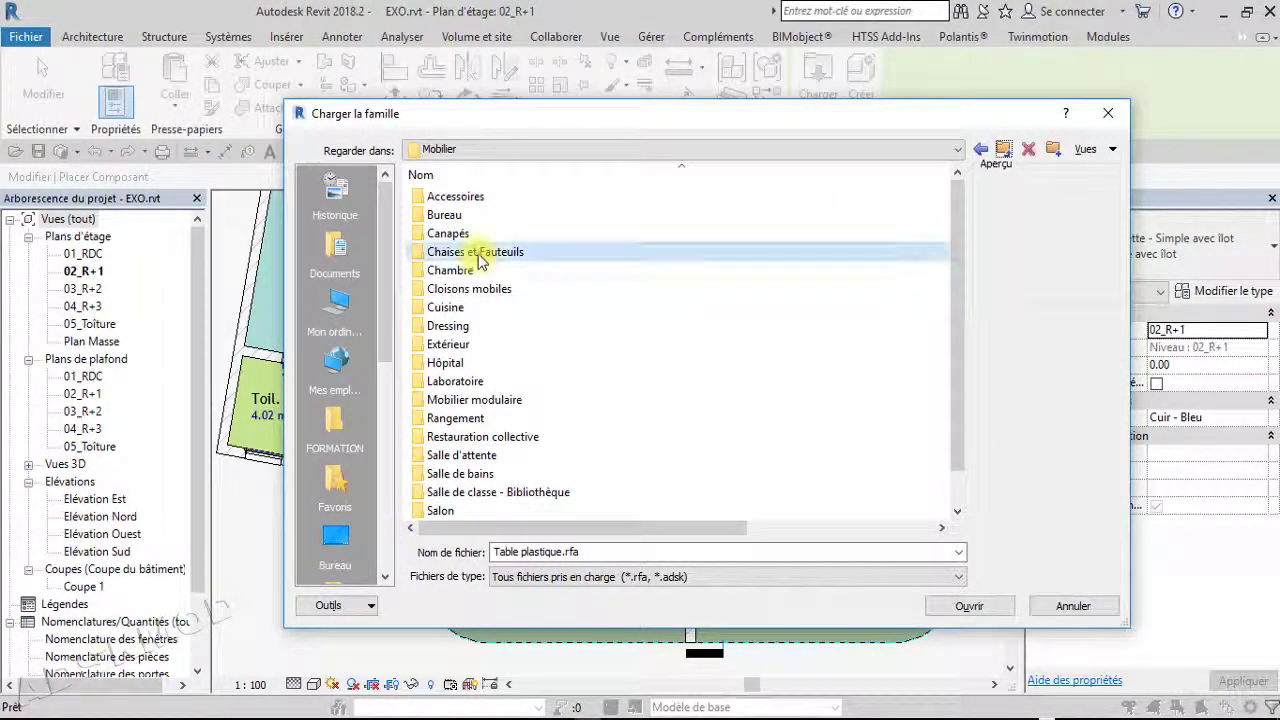
pyautogui.doubleClick(475, 252)
pyautogui.click(475, 254)
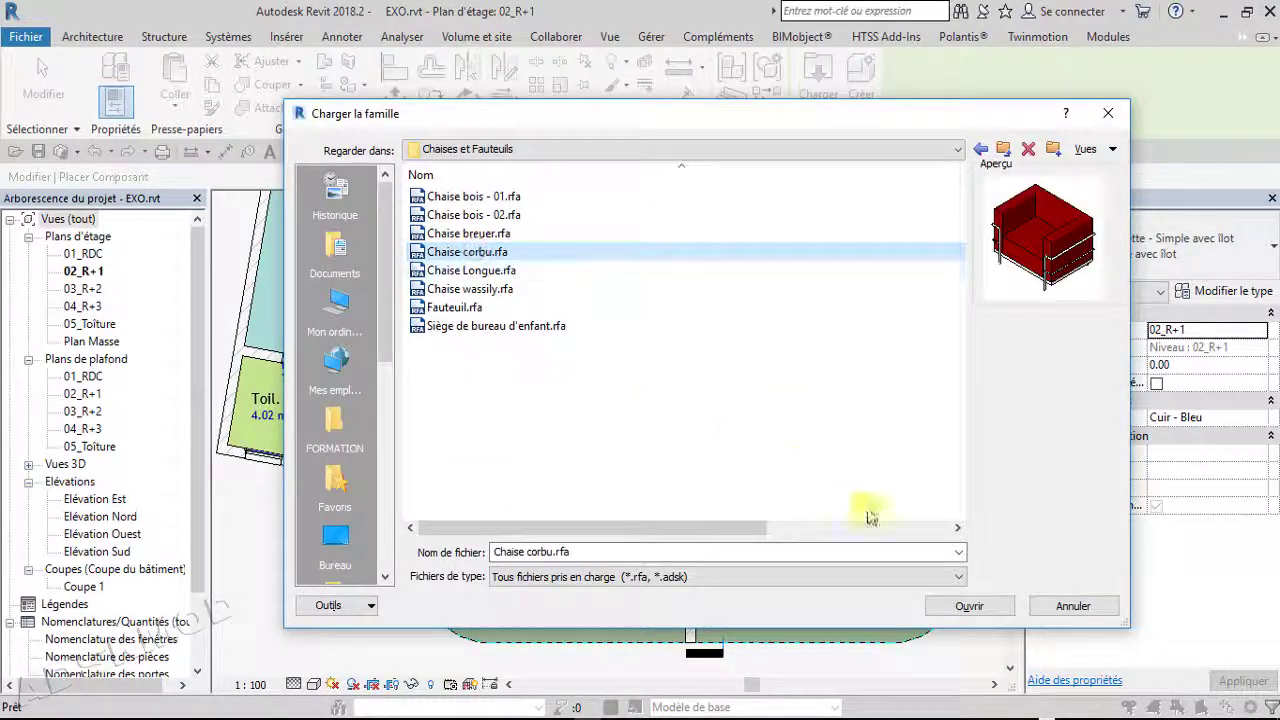
pyautogui.click(969, 606)
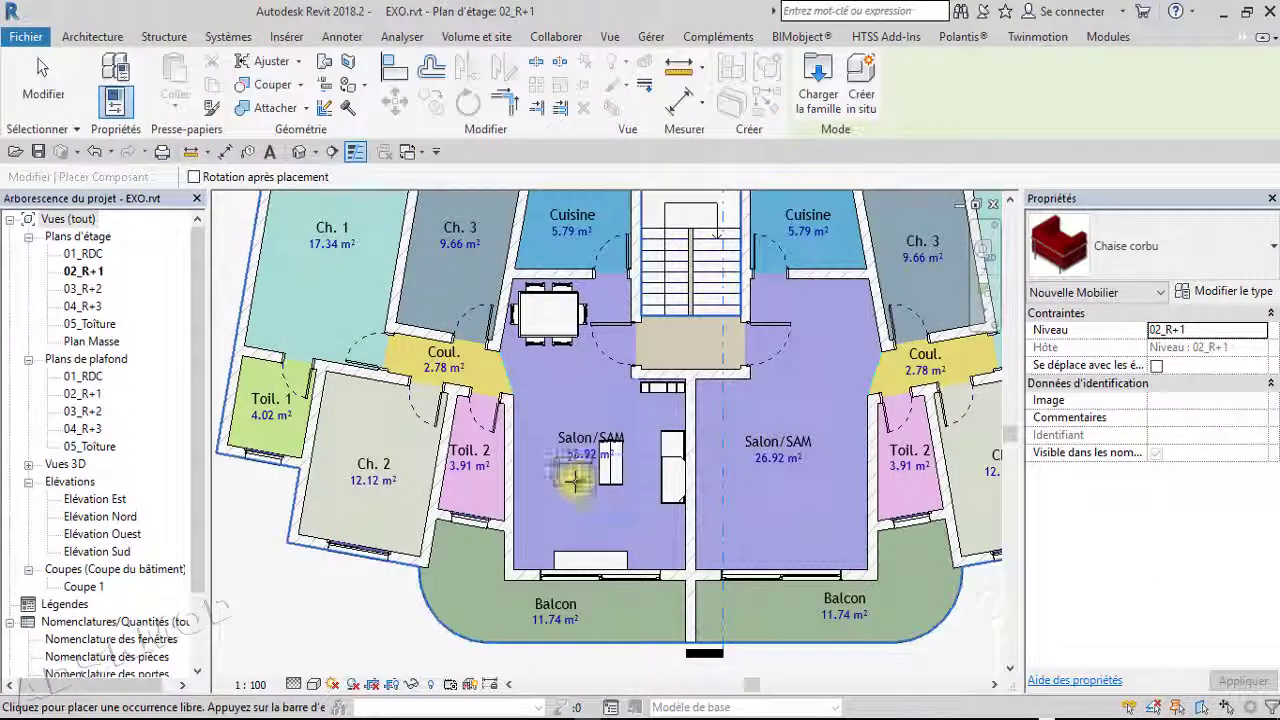
# Place four Chaise corbu armchairs around the left Salon/SAM's coffee table: one above, two stacked on its left side, one below
pyautogui.click(614, 405)
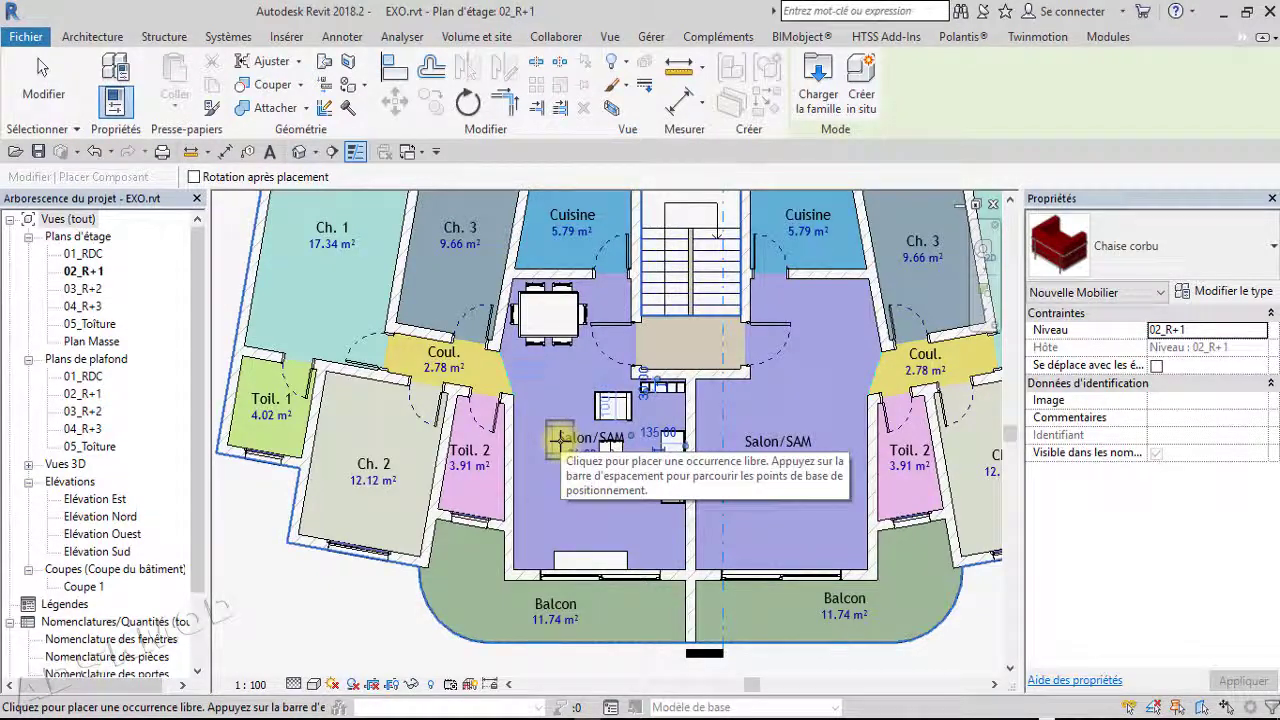
pyautogui.click(559, 437)
pyautogui.click(560, 478)
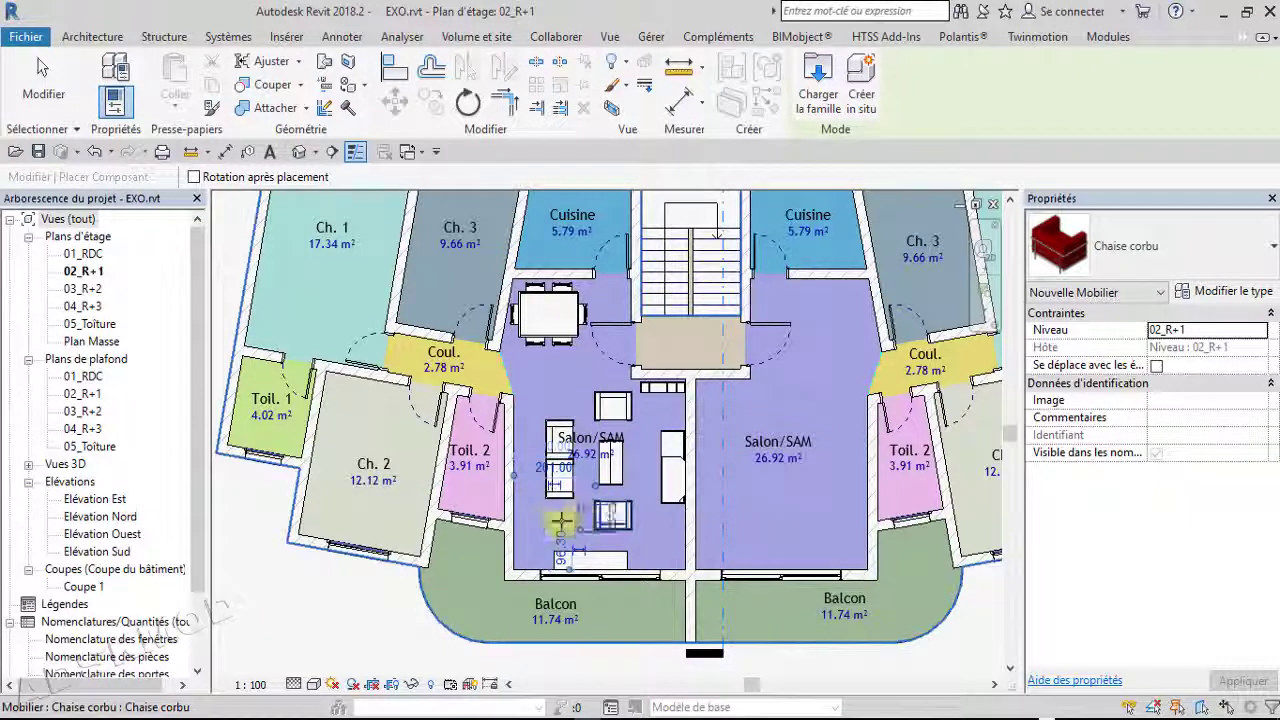
pyautogui.click(612, 515)
pyautogui.press('Escape')
pyautogui.press('Escape')
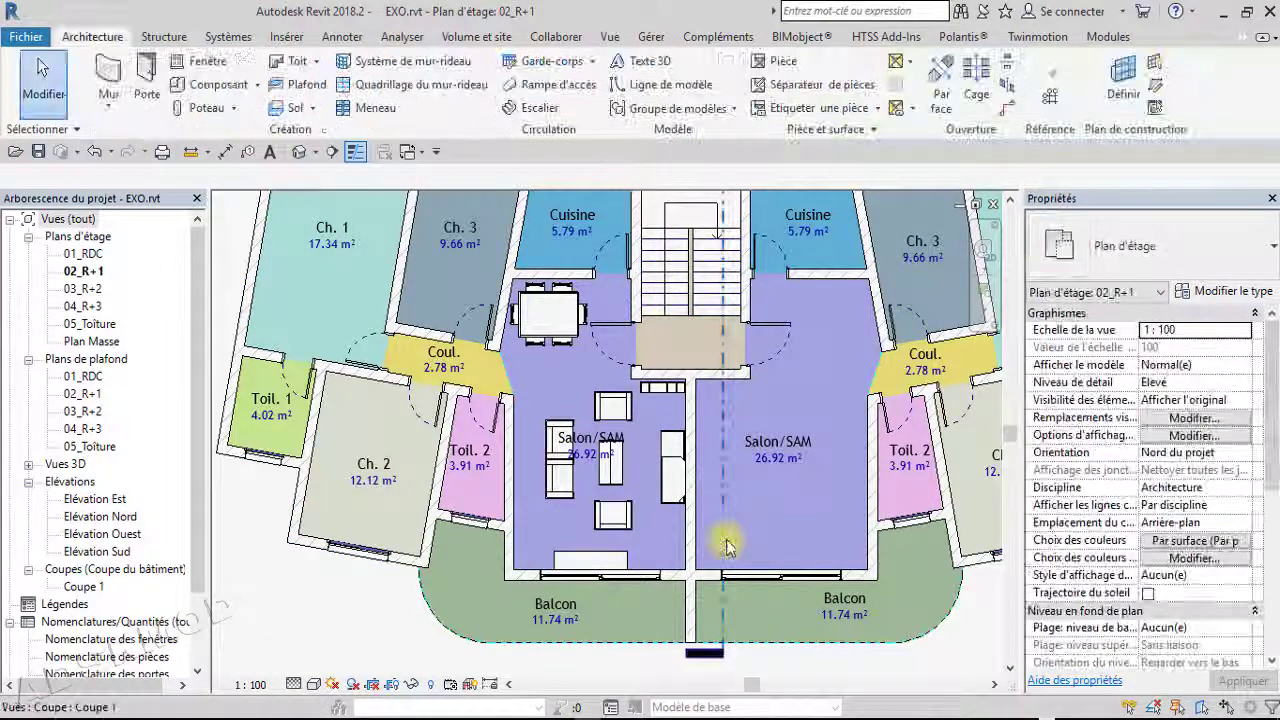
# Examine the available types and the type properties of the Chaise corbu armchair above the coffee table, without changing them
pyautogui.click(626, 416)
pyautogui.click(1222, 266)
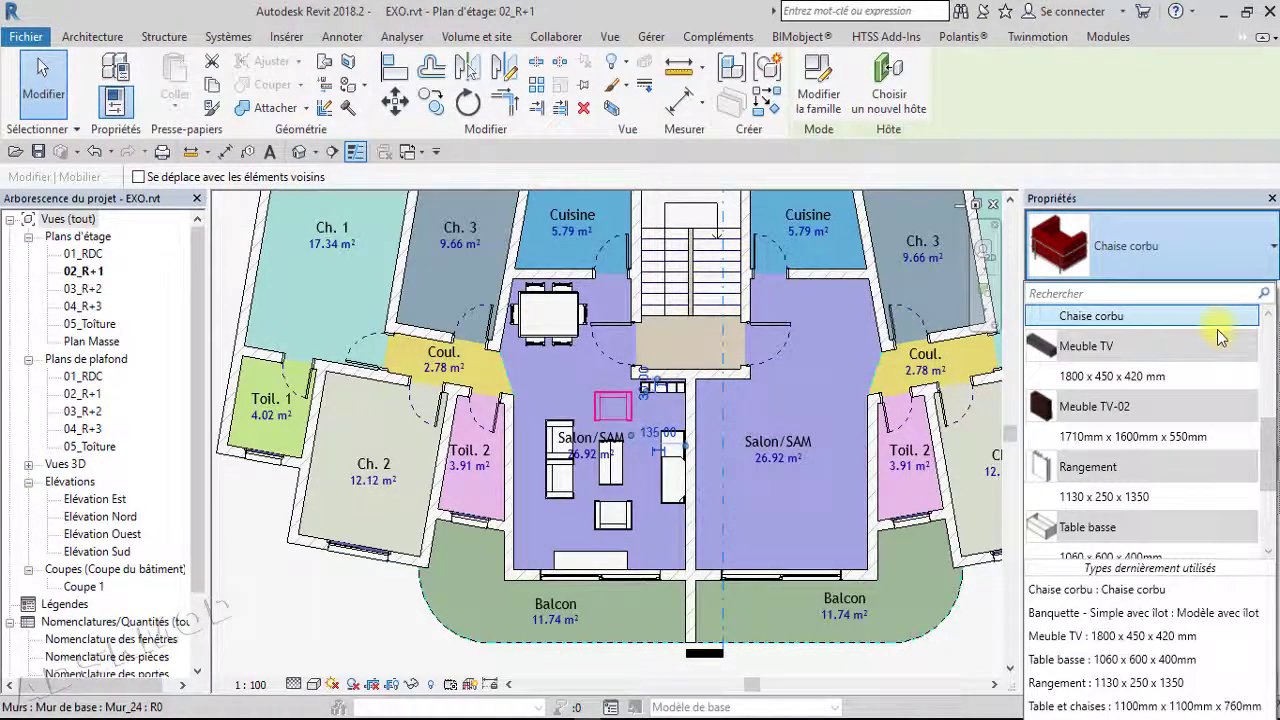
pyautogui.scroll(2, 1220, 338)
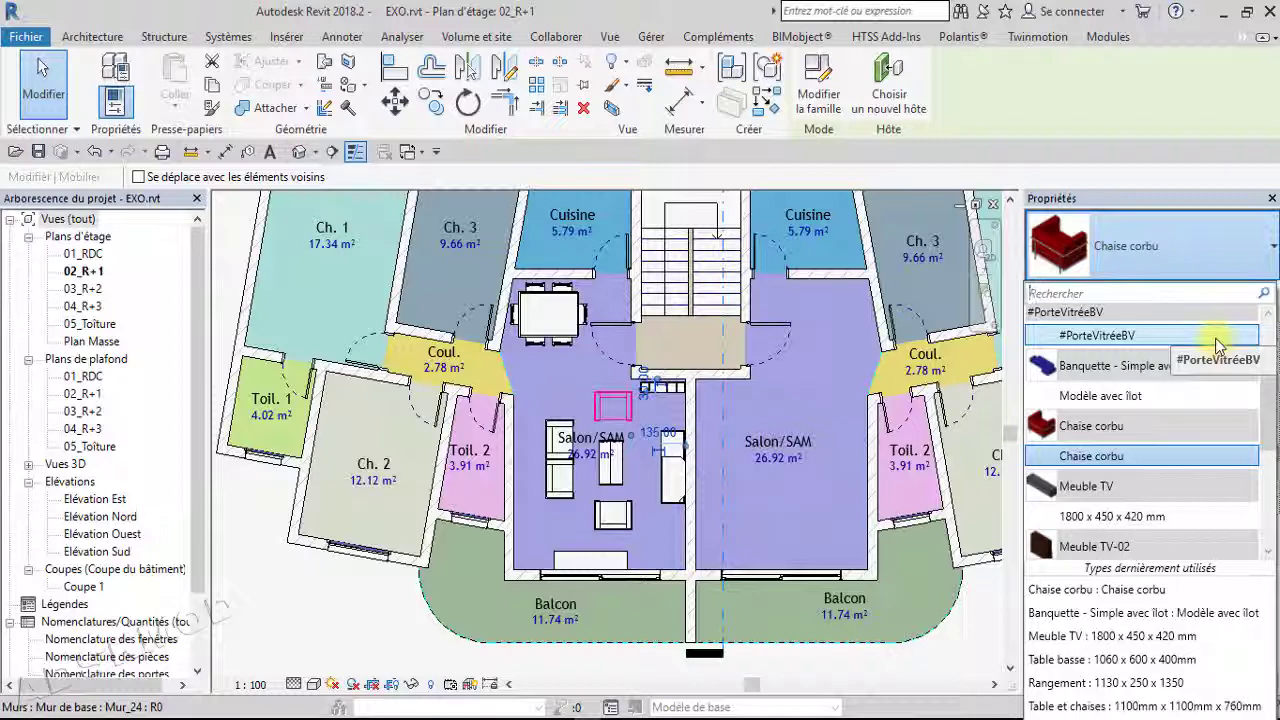
pyautogui.press('Escape')
pyautogui.click(1222, 292)
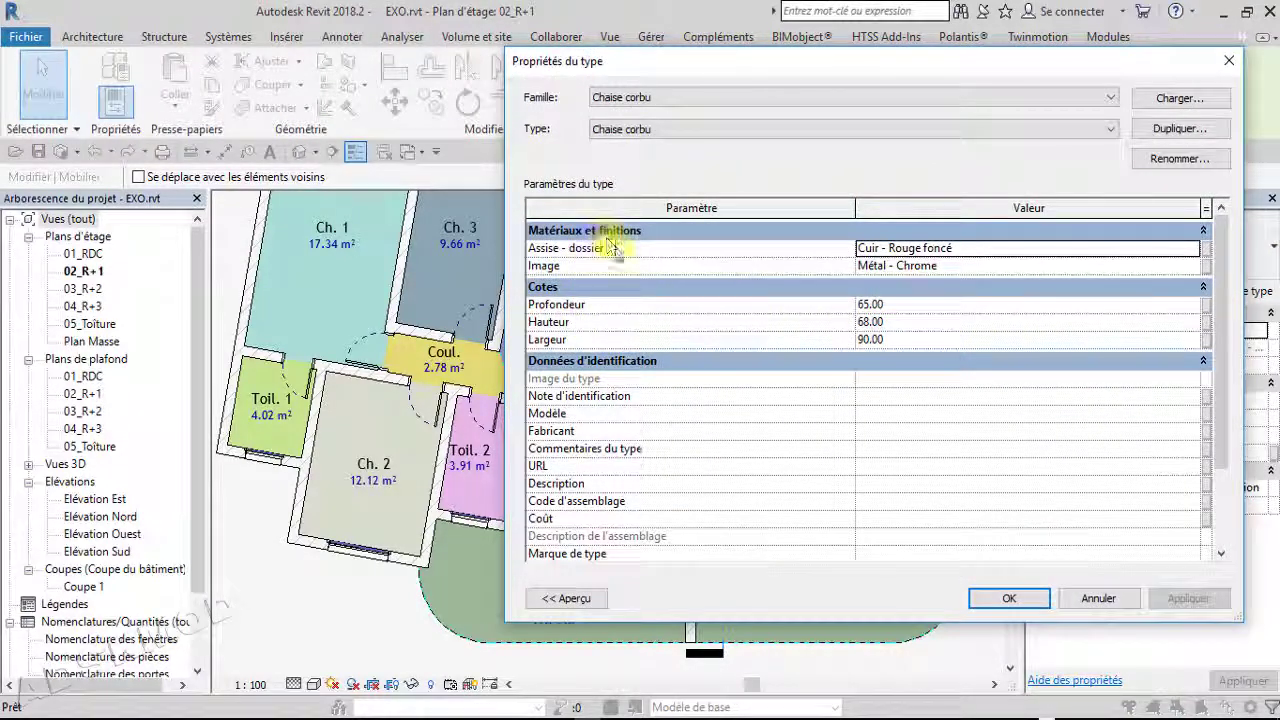
pyautogui.click(1040, 256)
pyautogui.click(987, 133)
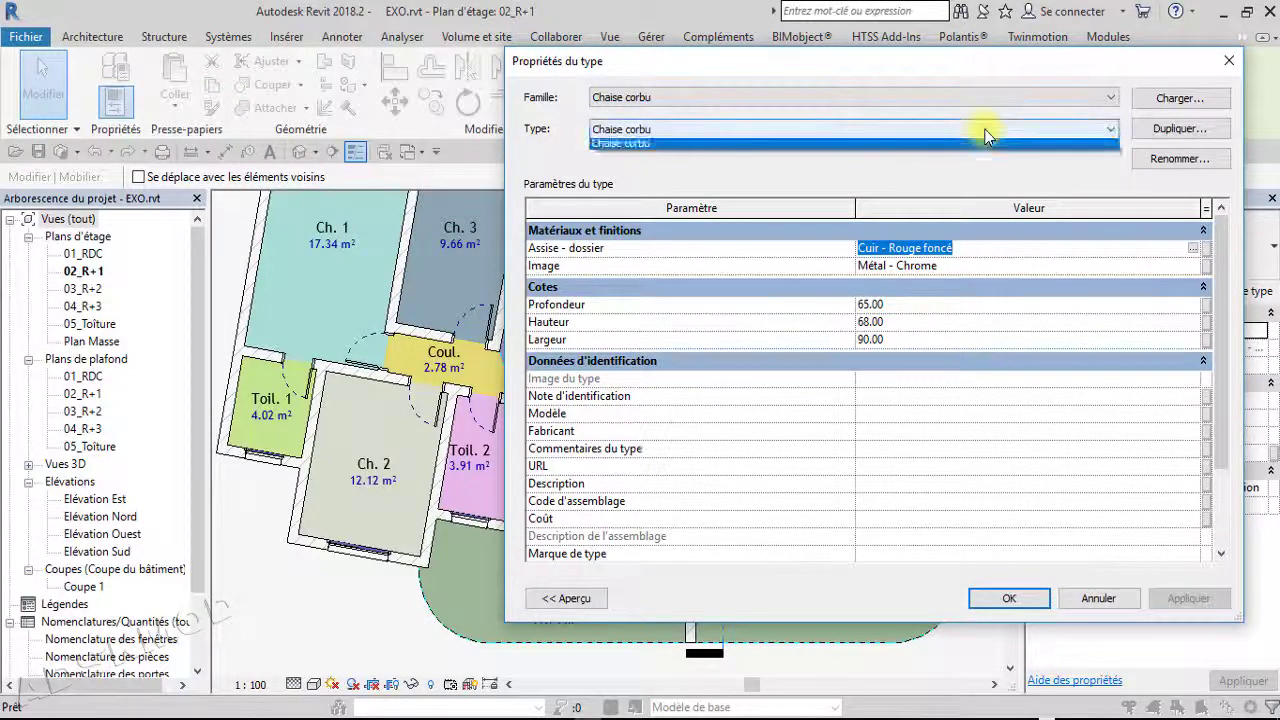
pyautogui.click(987, 132)
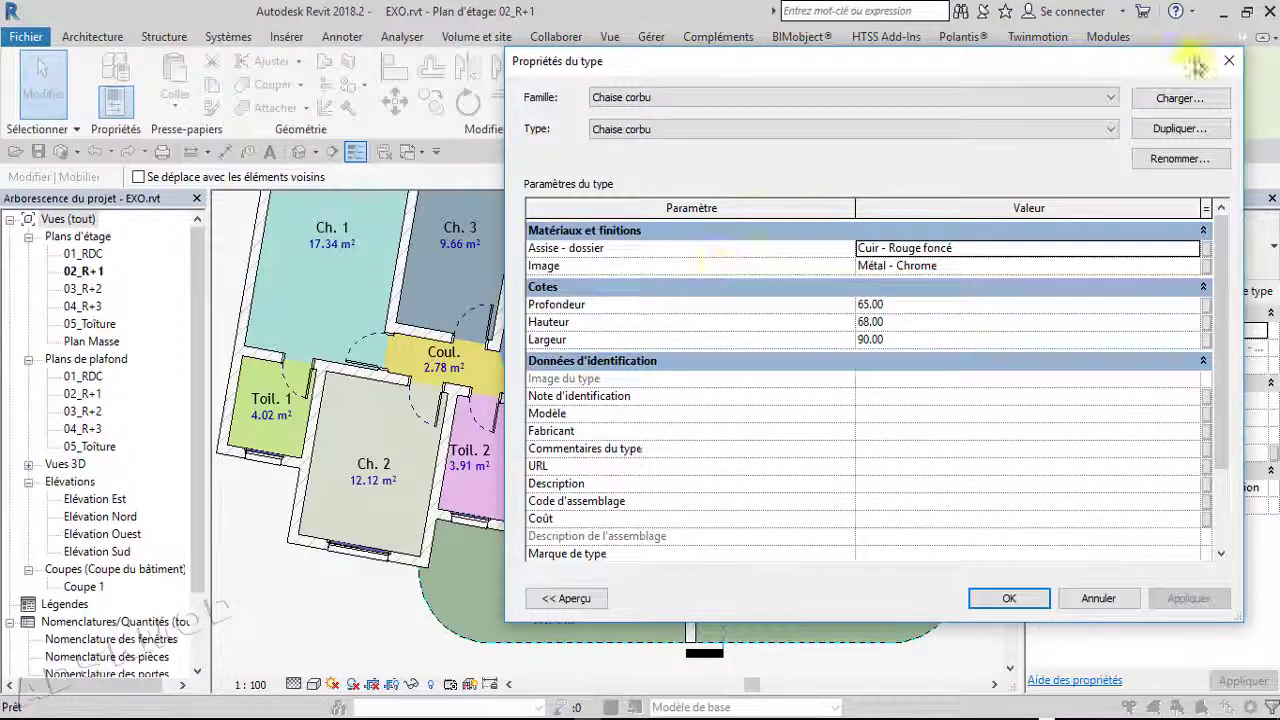
pyautogui.click(1229, 61)
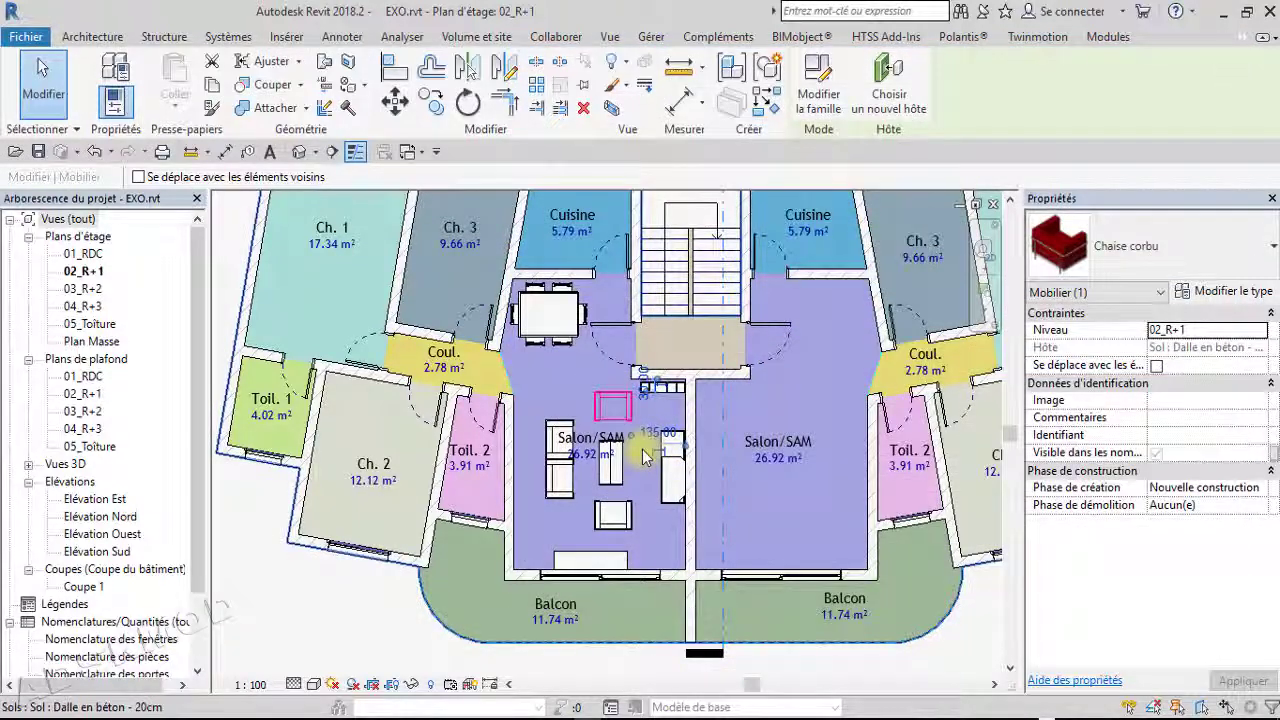
pyautogui.press('Escape')
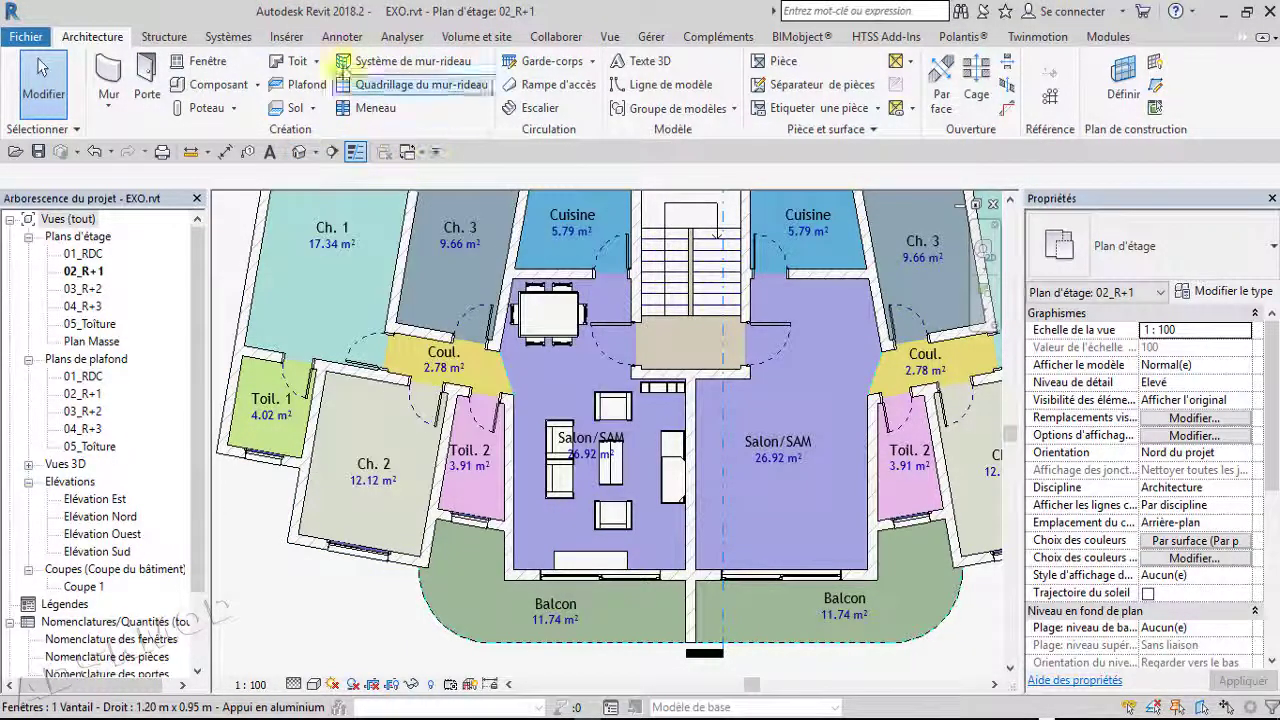
# Move the quick access toolbar above the ribbon and back below it
pyautogui.click(609, 37)
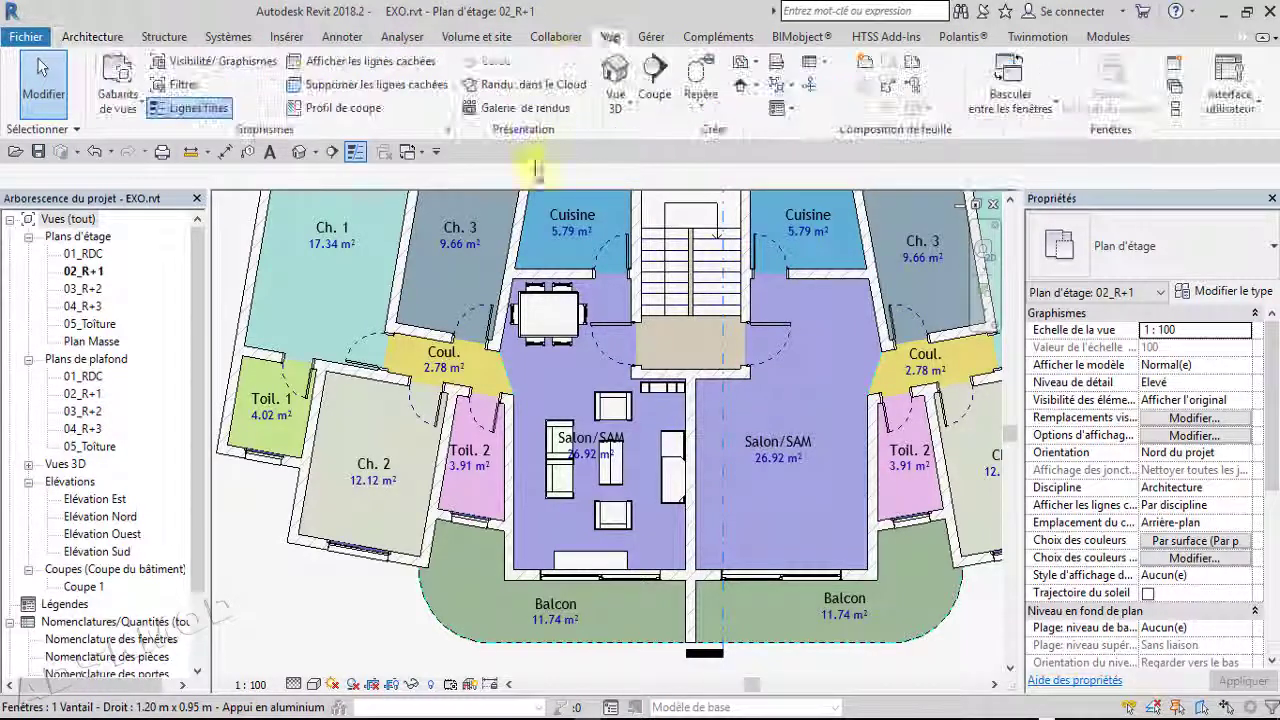
pyautogui.click(628, 115)
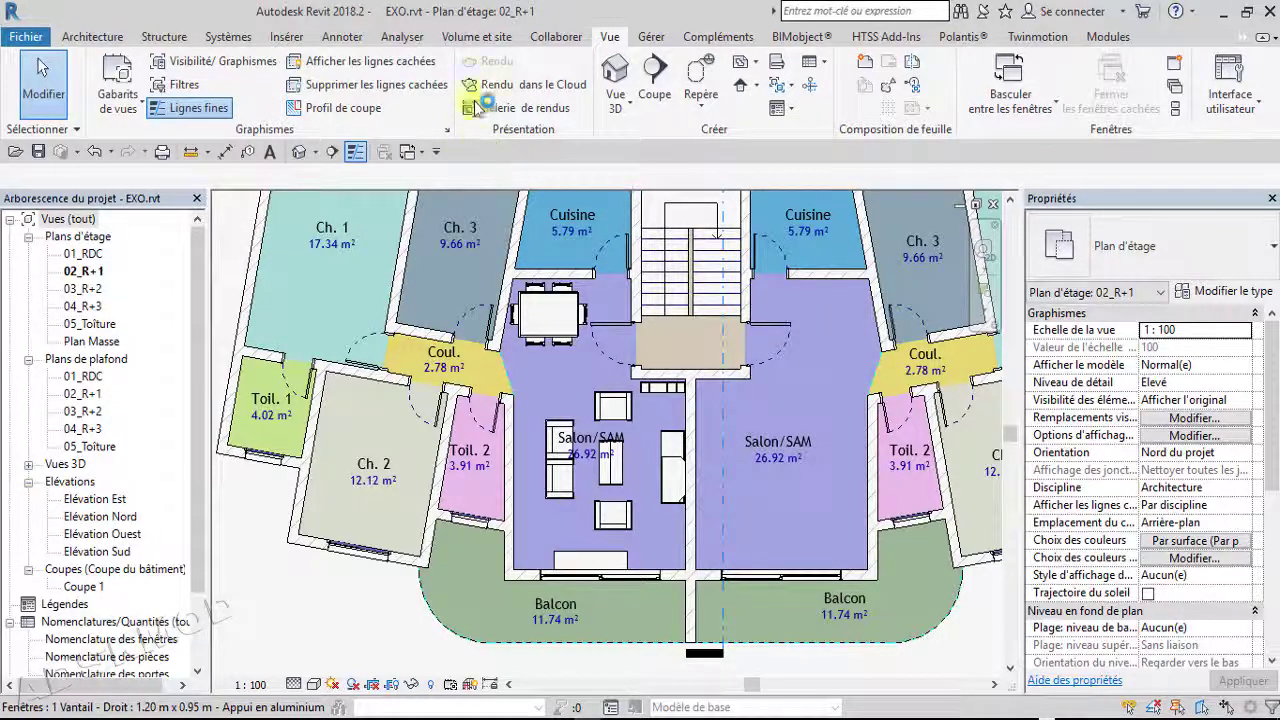
pyautogui.click(436, 153)
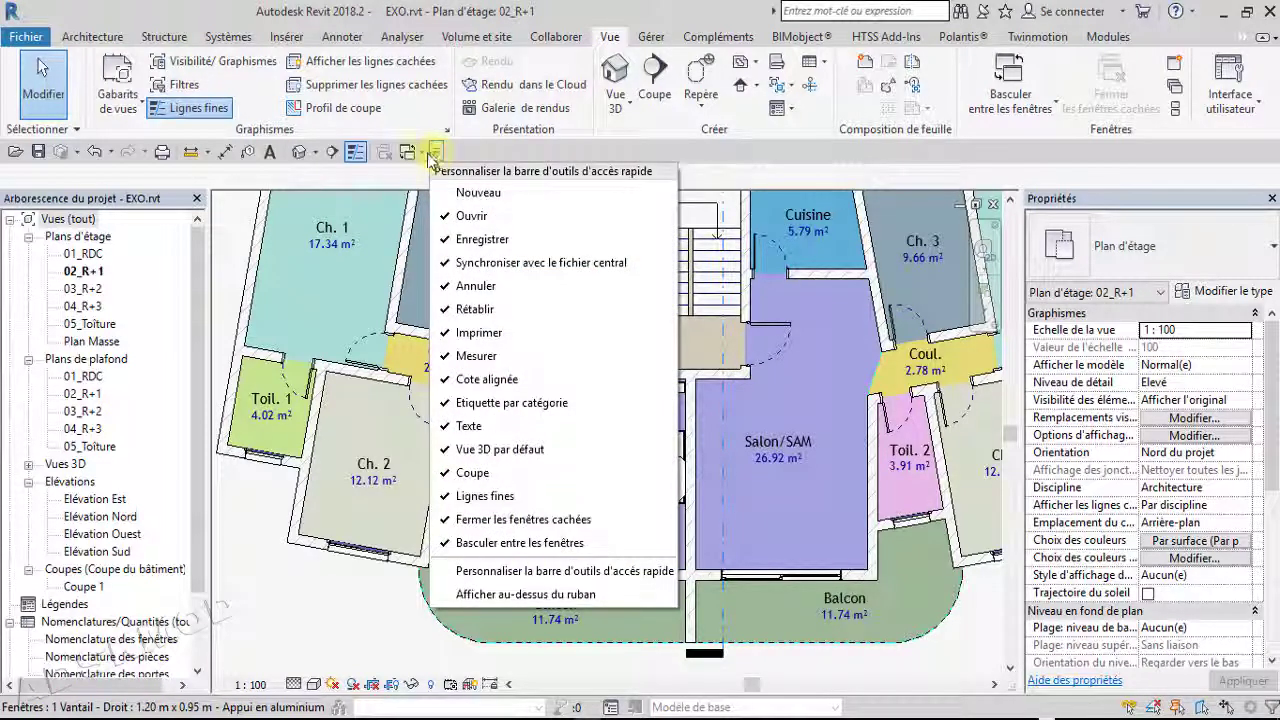
pyautogui.click(581, 598)
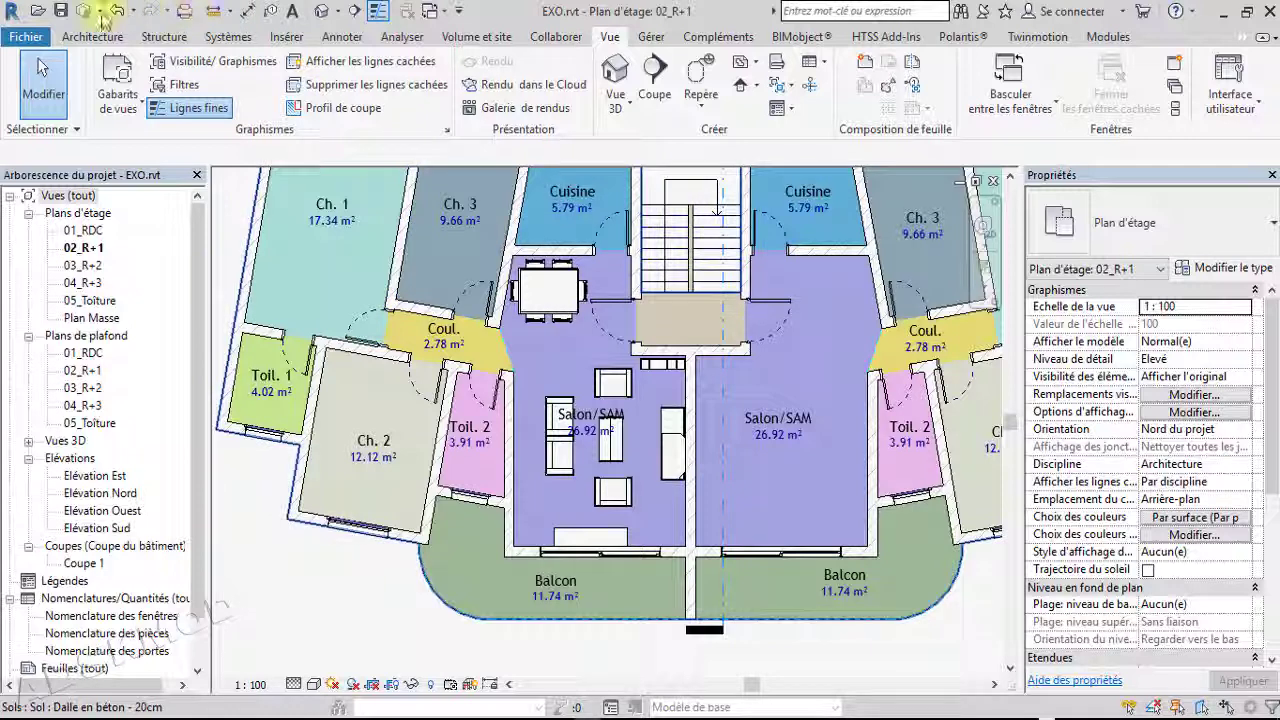
pyautogui.click(458, 13)
pyautogui.click(563, 456)
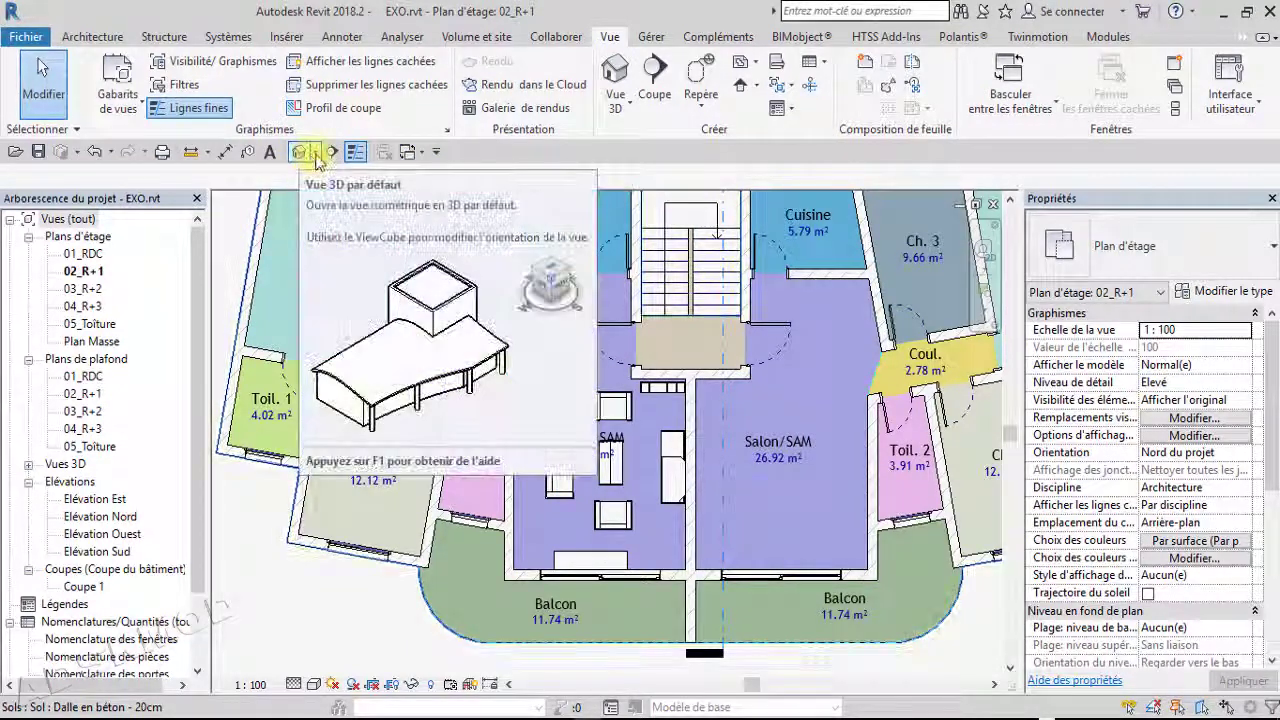
# Create a perspective camera view from 02_R+1 at a 175.00 offset, from beside the left Salon/SAM's dining table towards its balcony windows
pyautogui.click(315, 152)
pyautogui.click(328, 199)
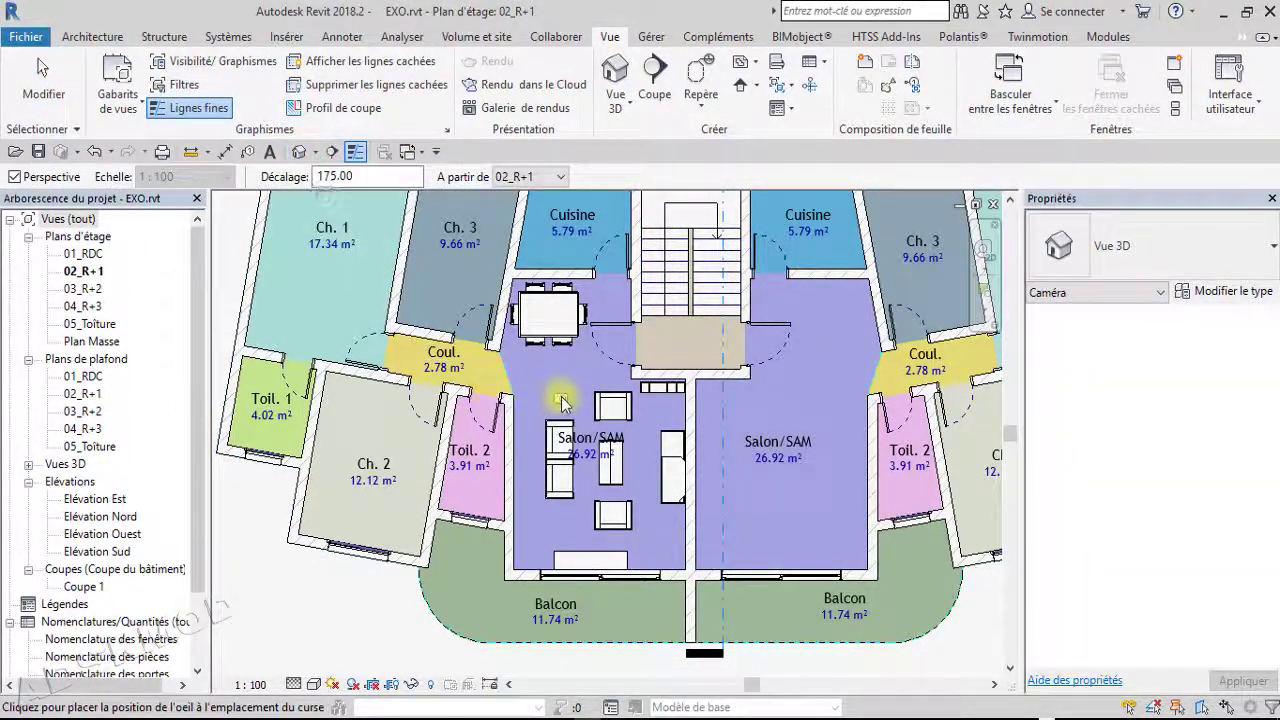
pyautogui.click(511, 340)
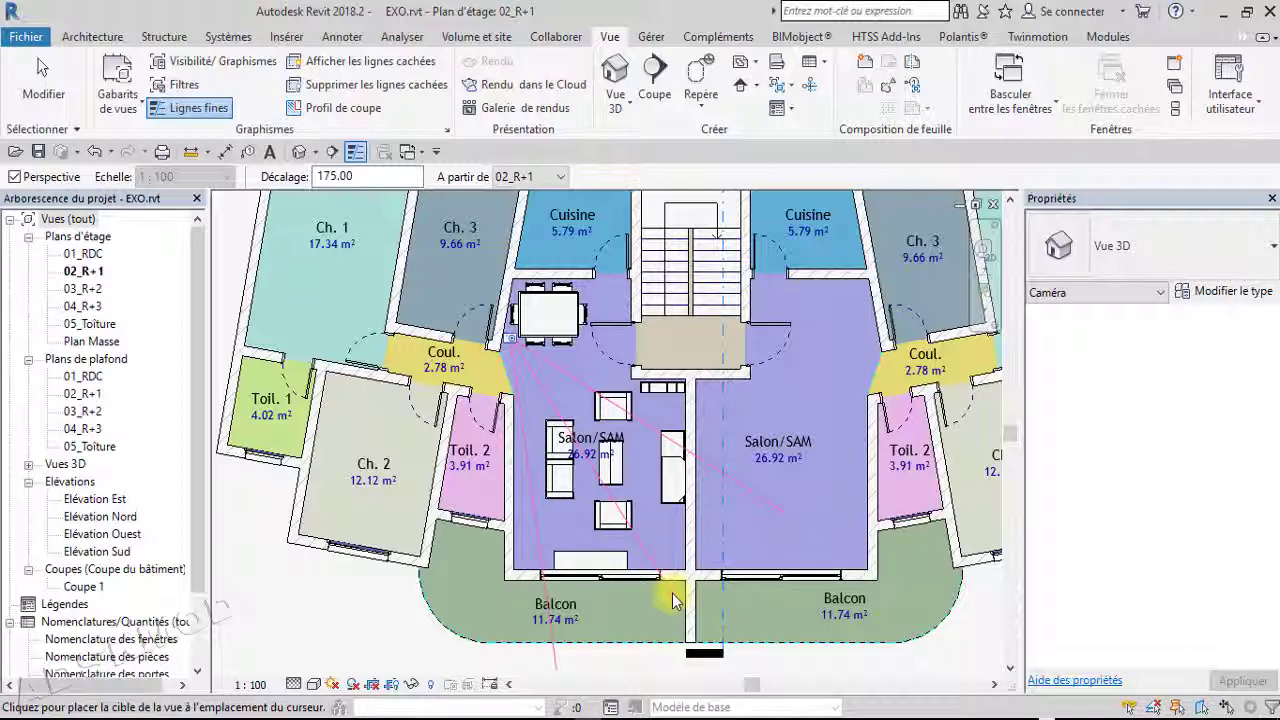
pyautogui.click(683, 604)
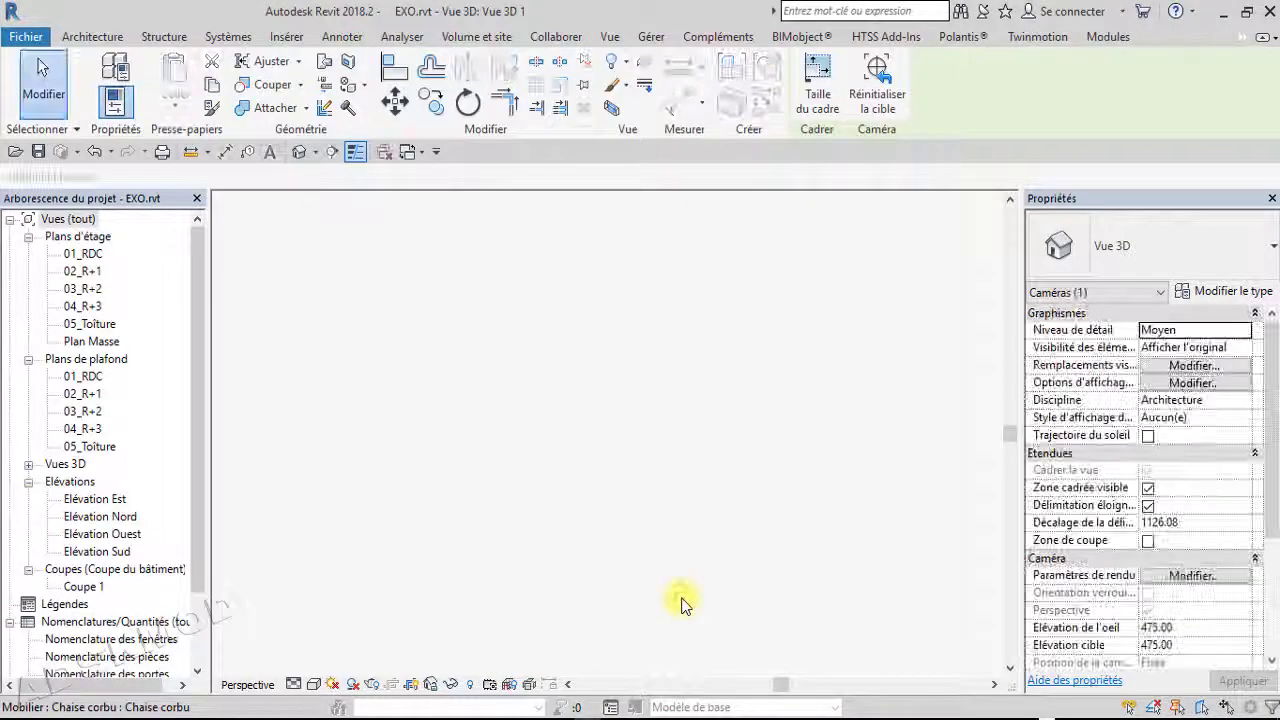
pyautogui.moveTo(757, 525); pyautogui.dragTo(772, 404, button='middle')
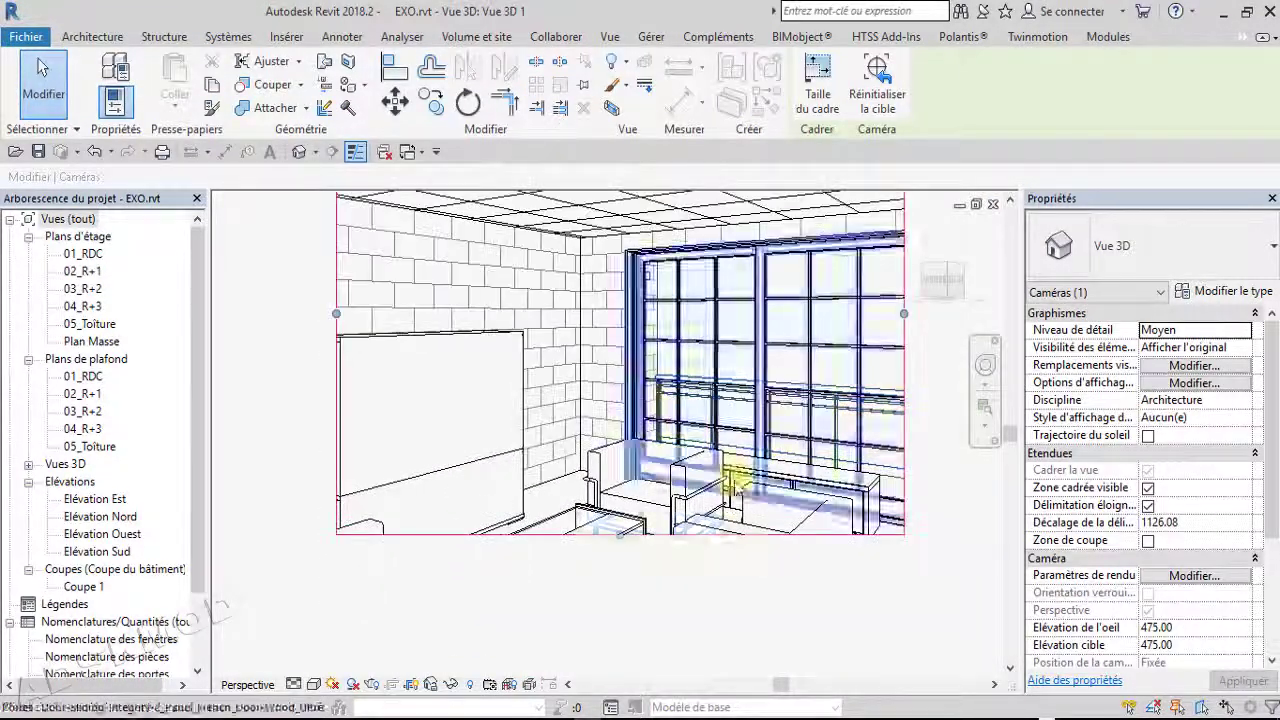
pyautogui.scroll(-1, 734, 482)
pyautogui.moveTo(872, 445); pyautogui.dragTo(839, 519, button='middle')
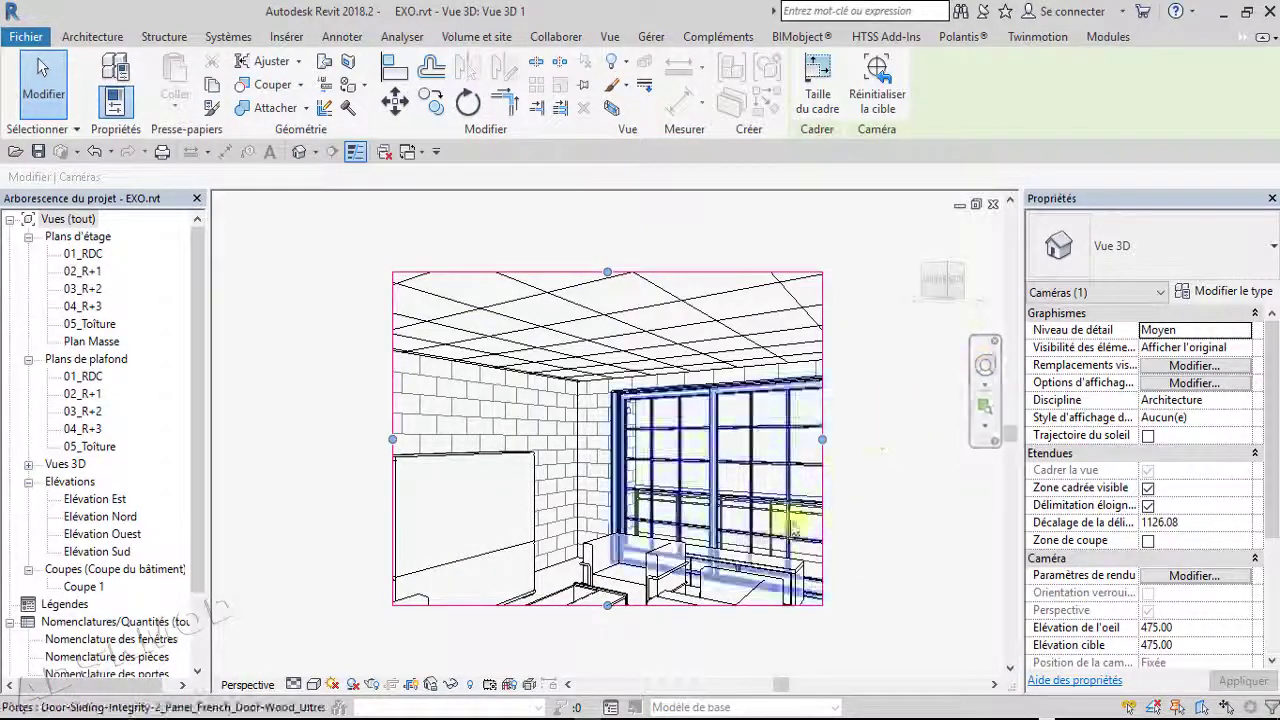
# Lower the camera's eye elevation to about 384 and turn it so the TV unit, armchairs and balcony windows are framed
pyautogui.click(985, 366)
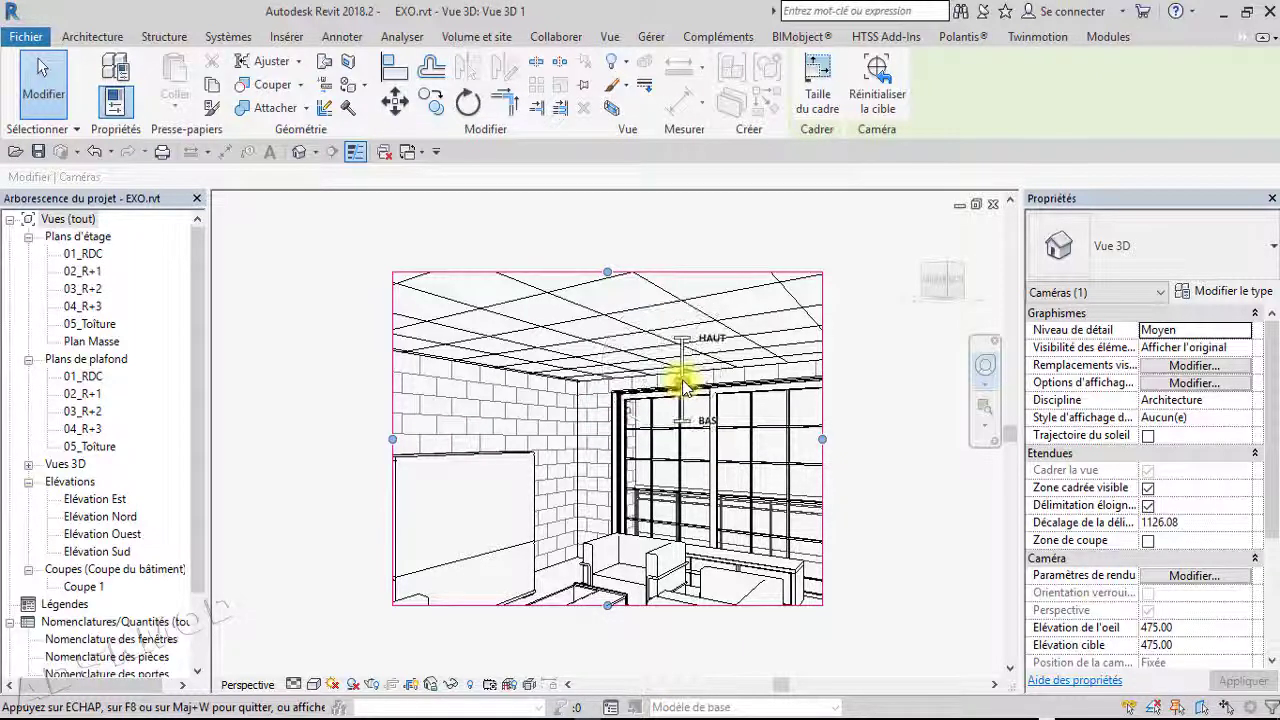
pyautogui.moveTo(683, 388); pyautogui.dragTo(686, 214)
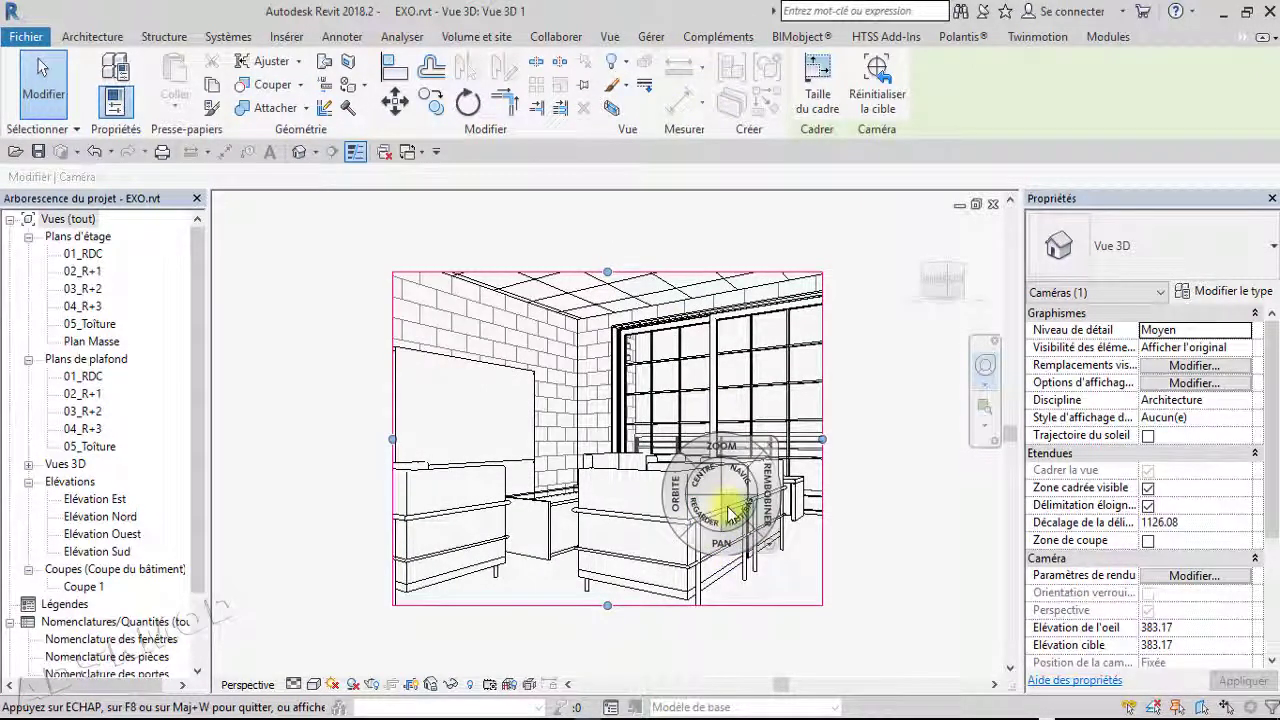
pyautogui.moveTo(709, 517); pyautogui.dragTo(670, 514)
pyautogui.moveTo(704, 469); pyautogui.dragTo(707, 440)
pyautogui.scroll(1, 707, 440)
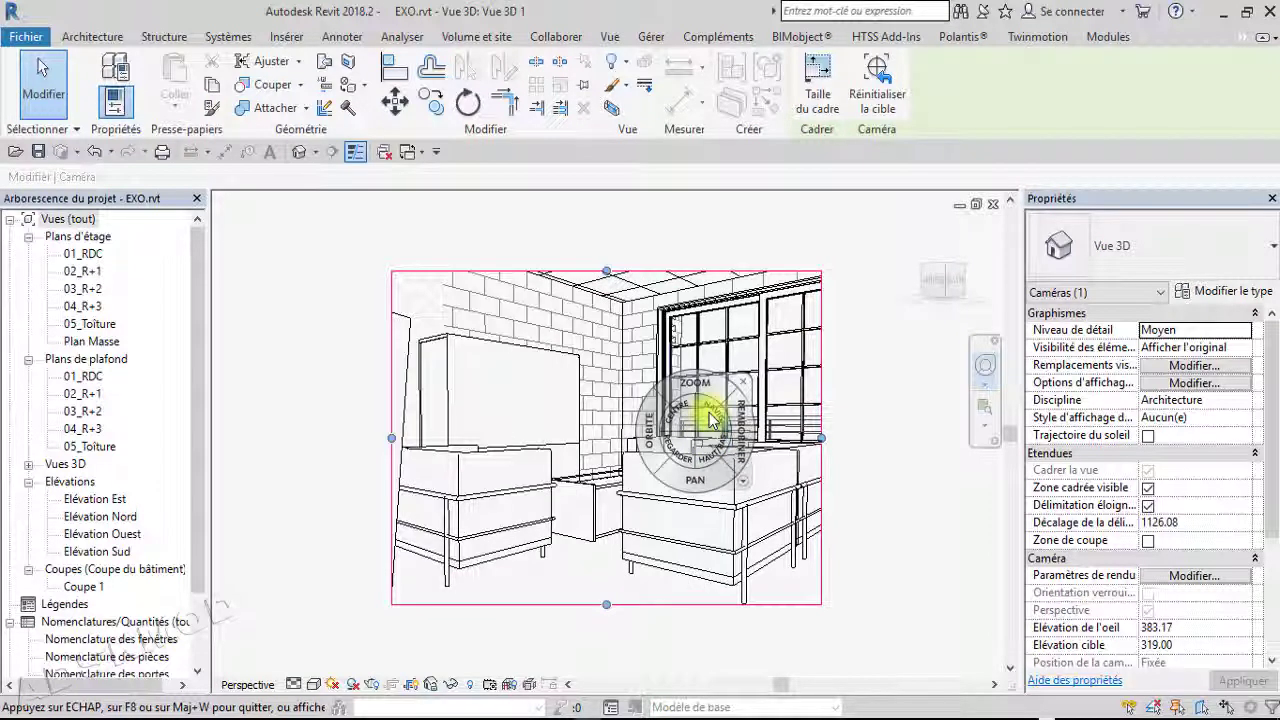
pyautogui.moveTo(710, 418)
pyautogui.mouseDown()
pyautogui.moveTo(607, 596)
pyautogui.moveTo(606, 562)
pyautogui.moveTo(607, 606)
pyautogui.mouseUp()
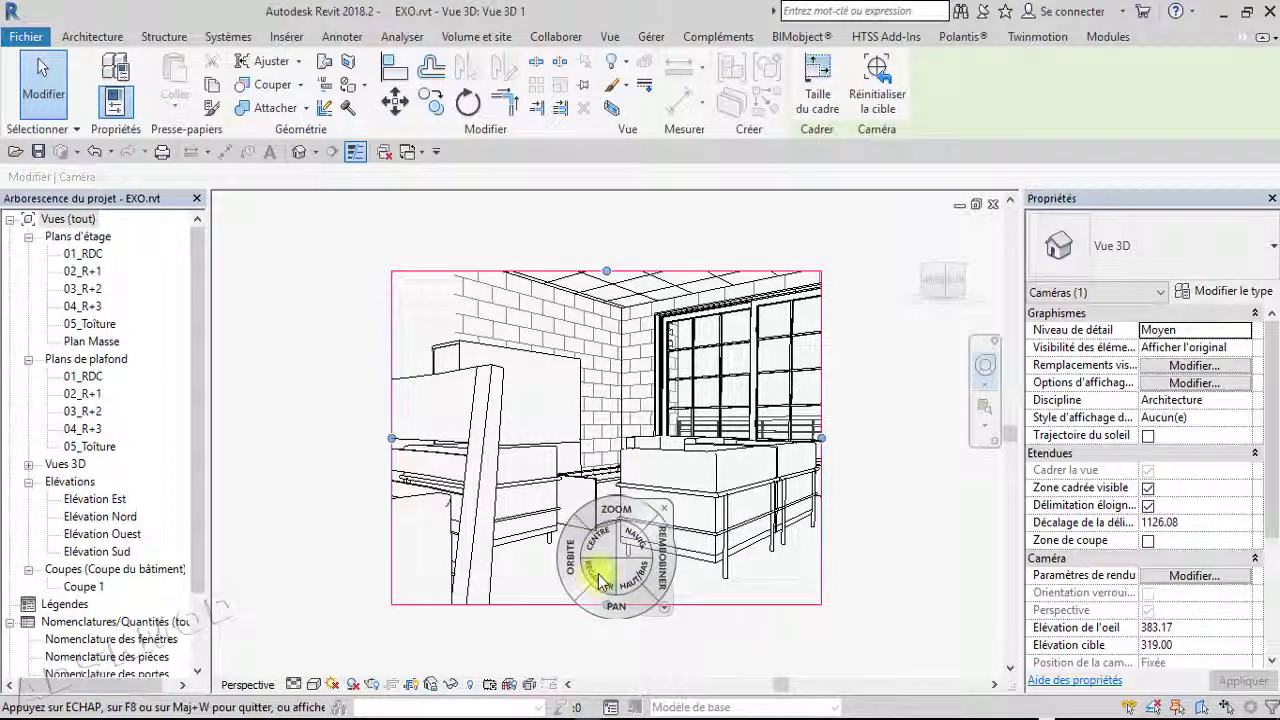
pyautogui.moveTo(630, 548)
pyautogui.mouseDown()
pyautogui.moveTo(625, 538)
pyautogui.moveTo(626, 580)
pyautogui.moveTo(680, 571)
pyautogui.moveTo(660, 574)
pyautogui.mouseUp()
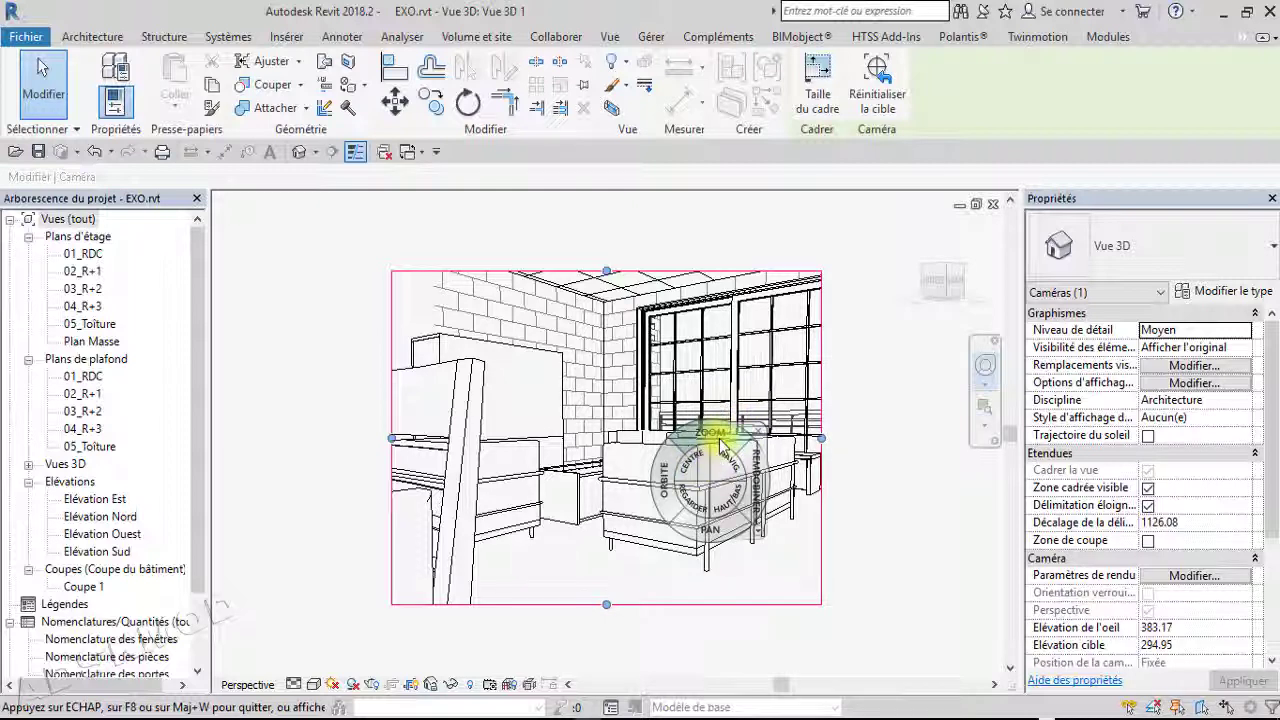
pyautogui.moveTo(719, 444); pyautogui.dragTo(721, 447)
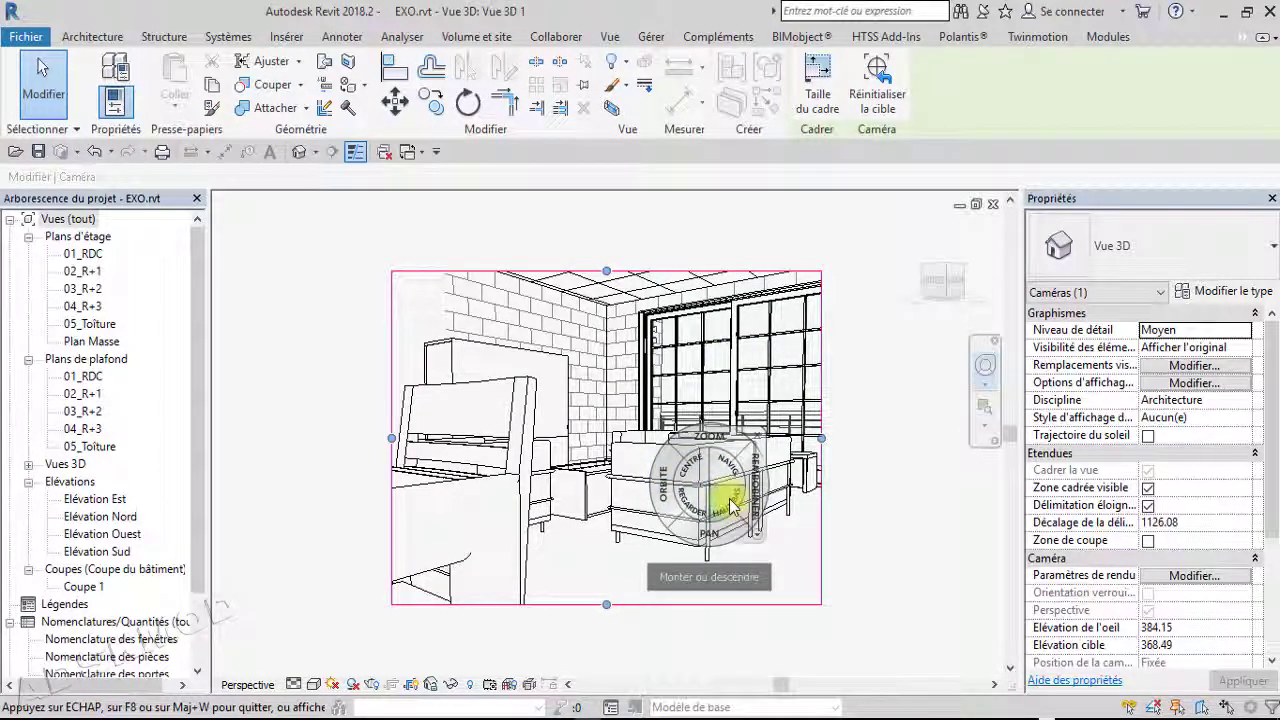
pyautogui.moveTo(698, 505); pyautogui.dragTo(690, 503)
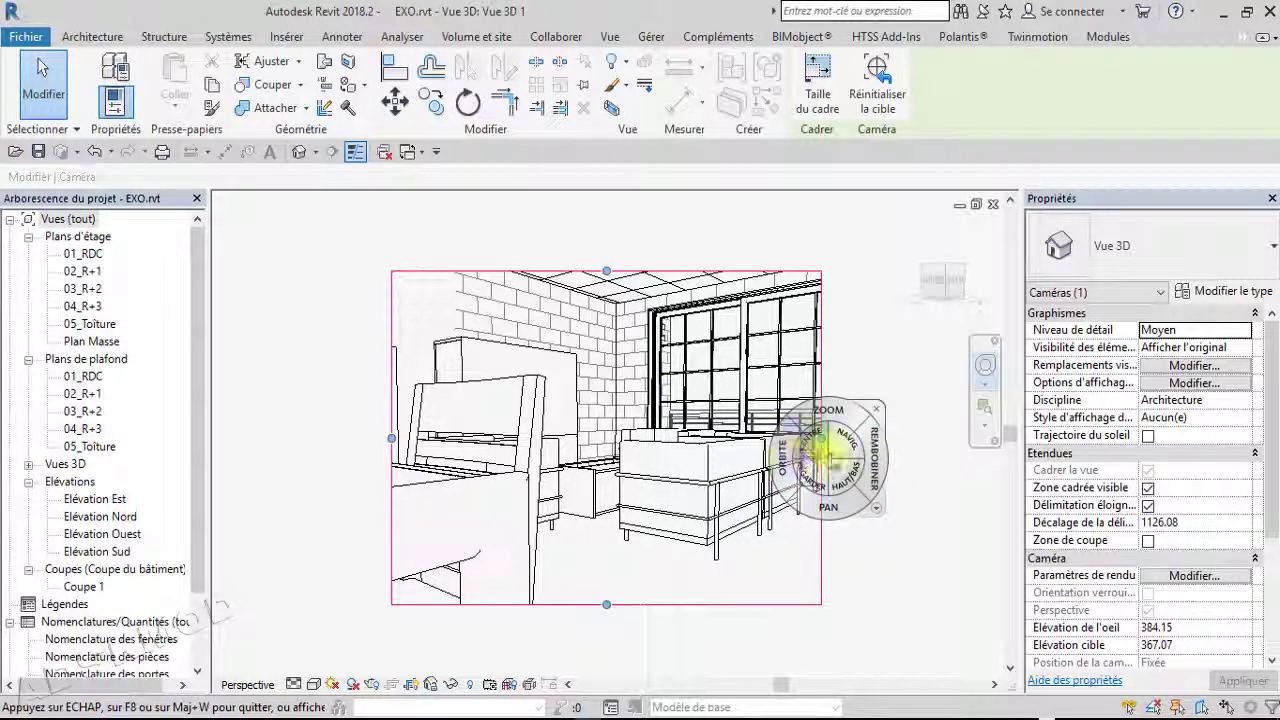
pyautogui.press('Escape')
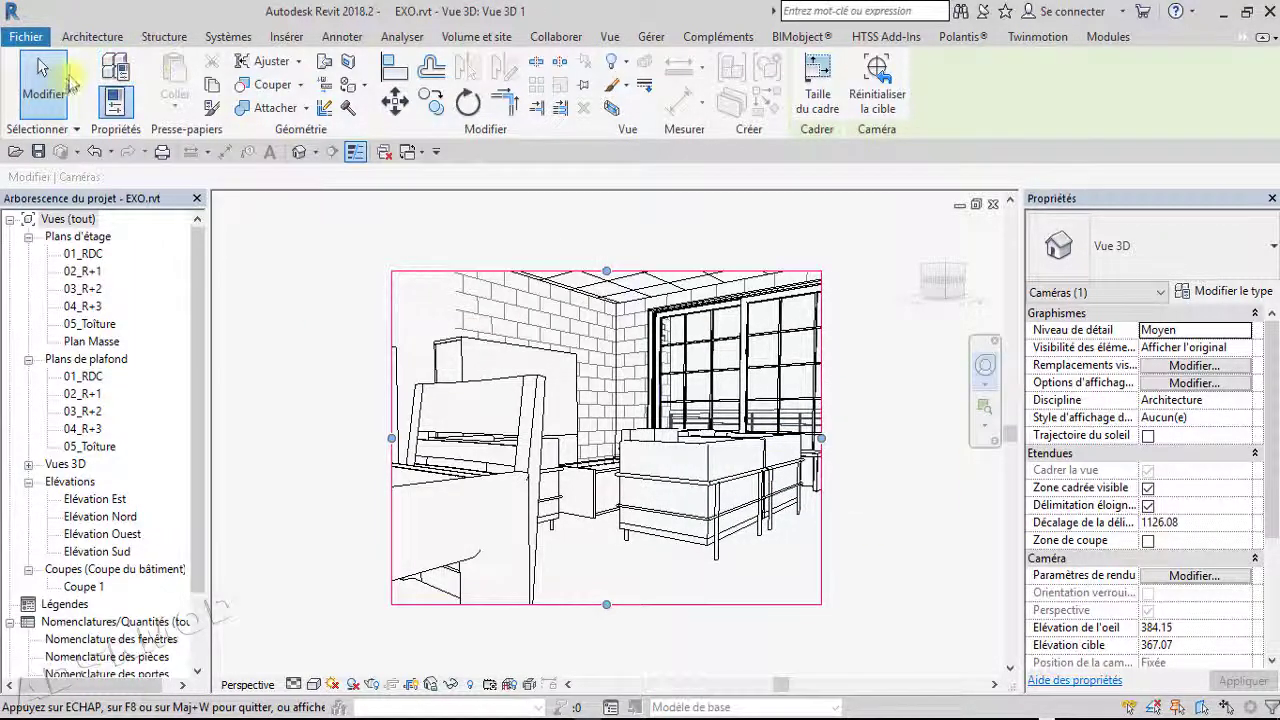
pyautogui.click(40, 66)
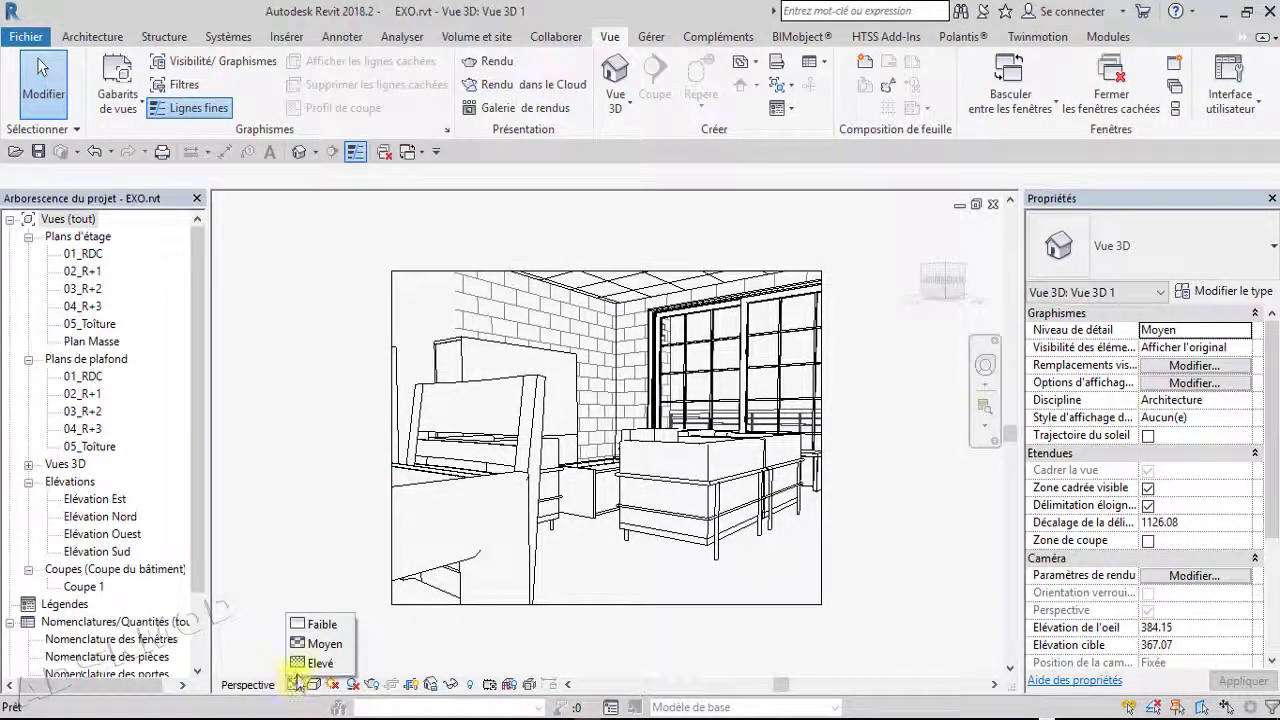
# Set the camera view's detail level to Elevé with a shaded visual style, inspect the furnished living room and close the view
pyautogui.click(300, 664)
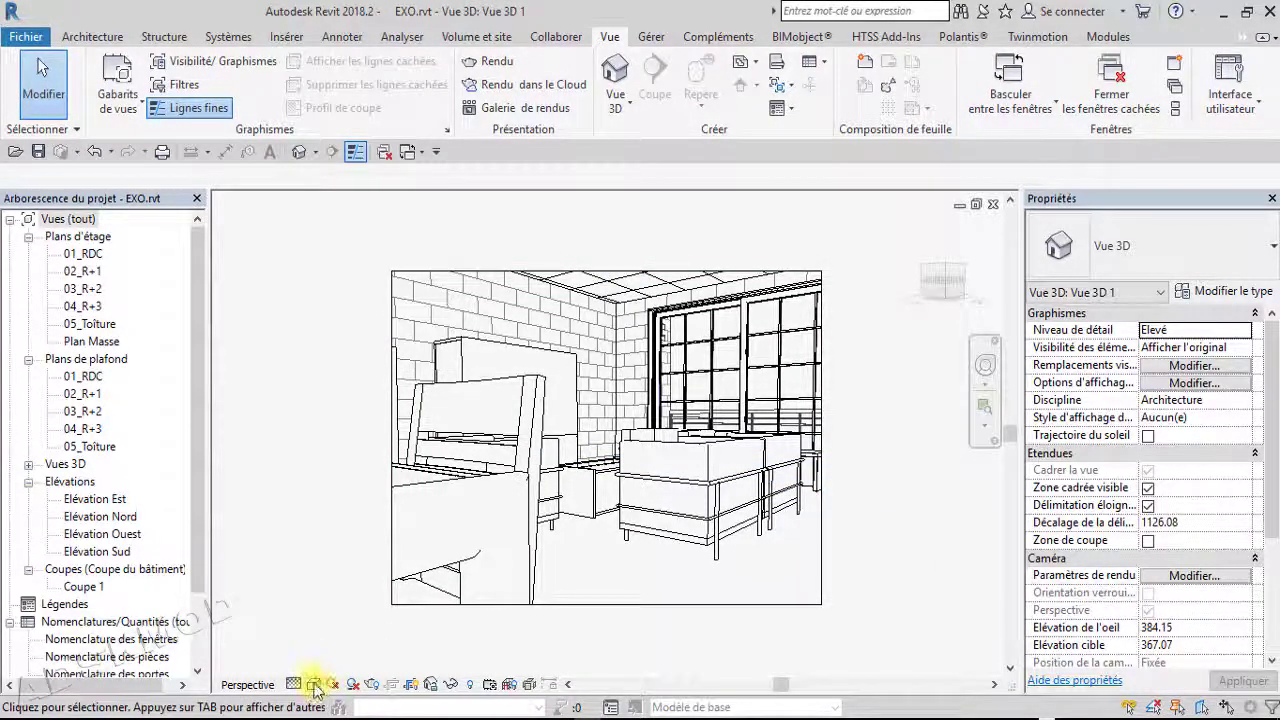
pyautogui.click(314, 686)
pyautogui.click(358, 606)
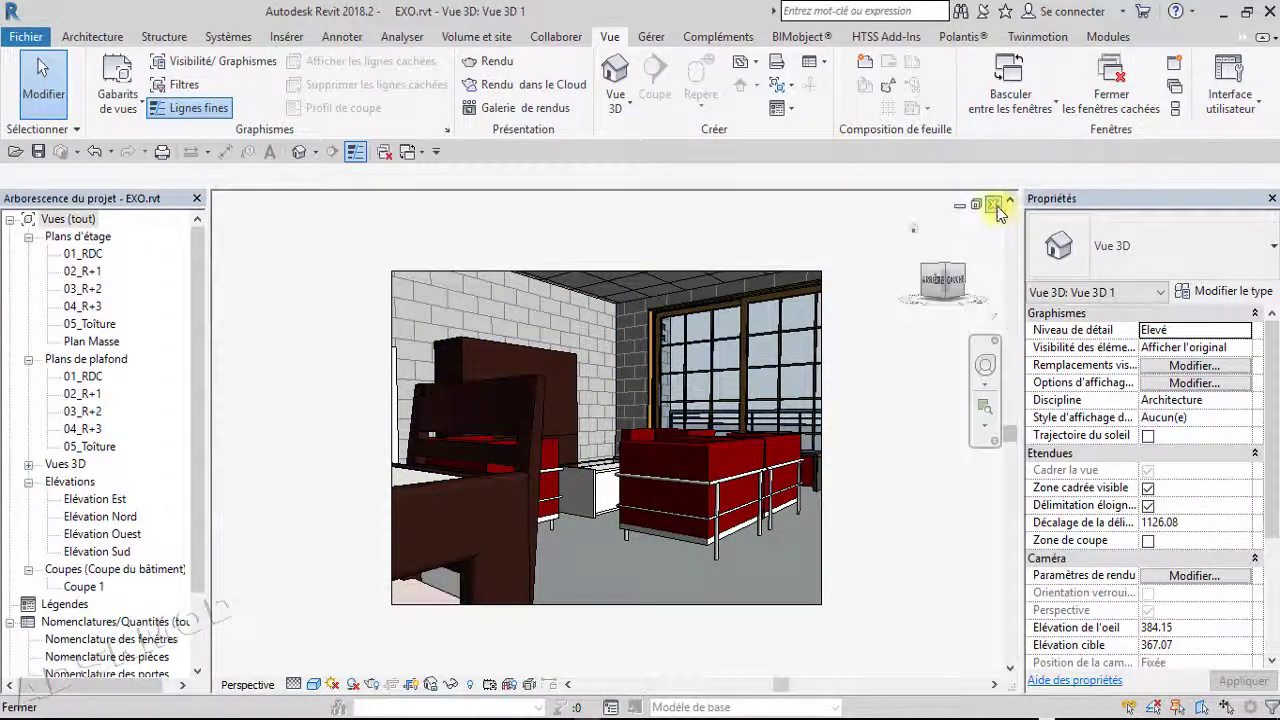
pyautogui.scroll(2, 774, 383)
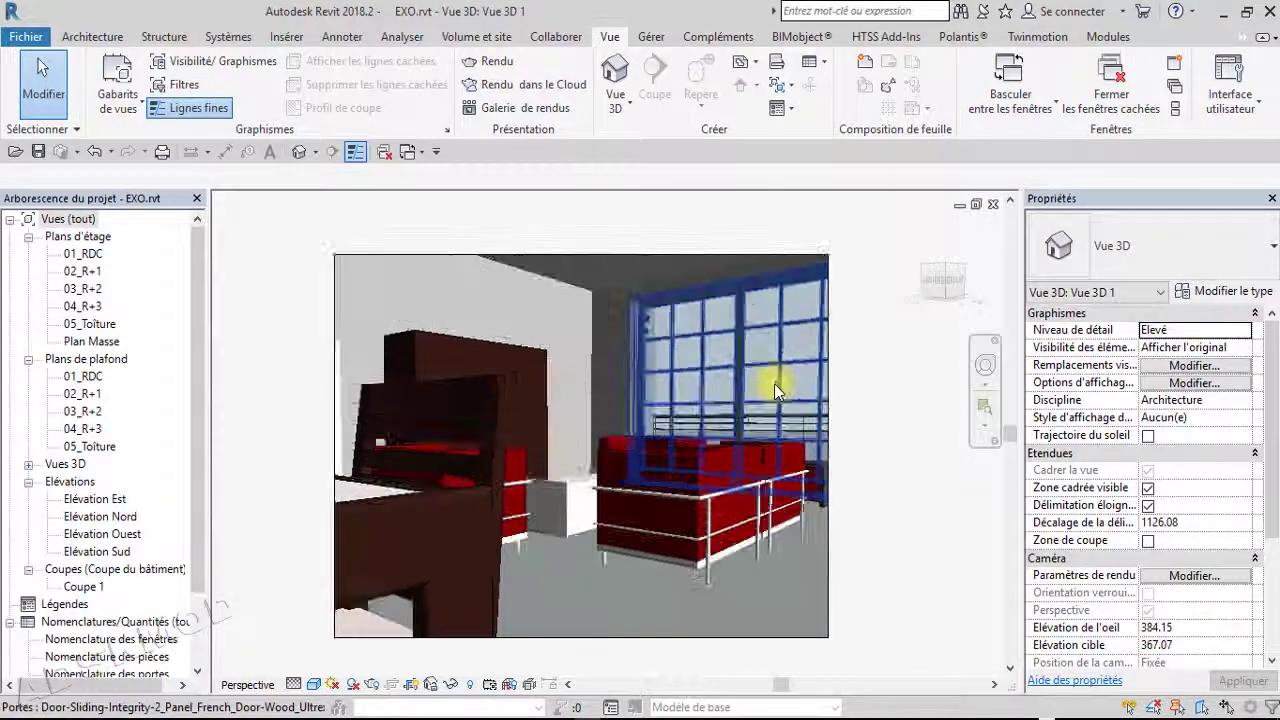
pyautogui.click(993, 204)
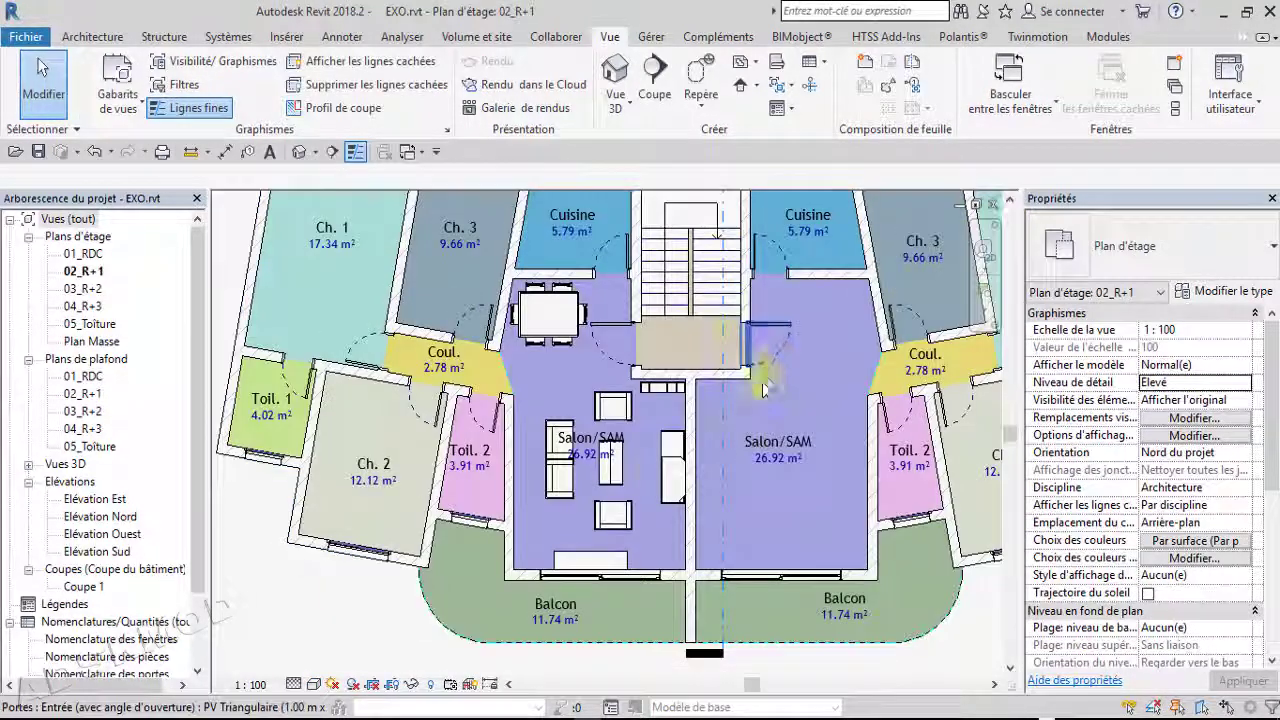
# Rotate the Meuble TV-02 unit in the left Salon/SAM by 180°
pyautogui.click(668, 484)
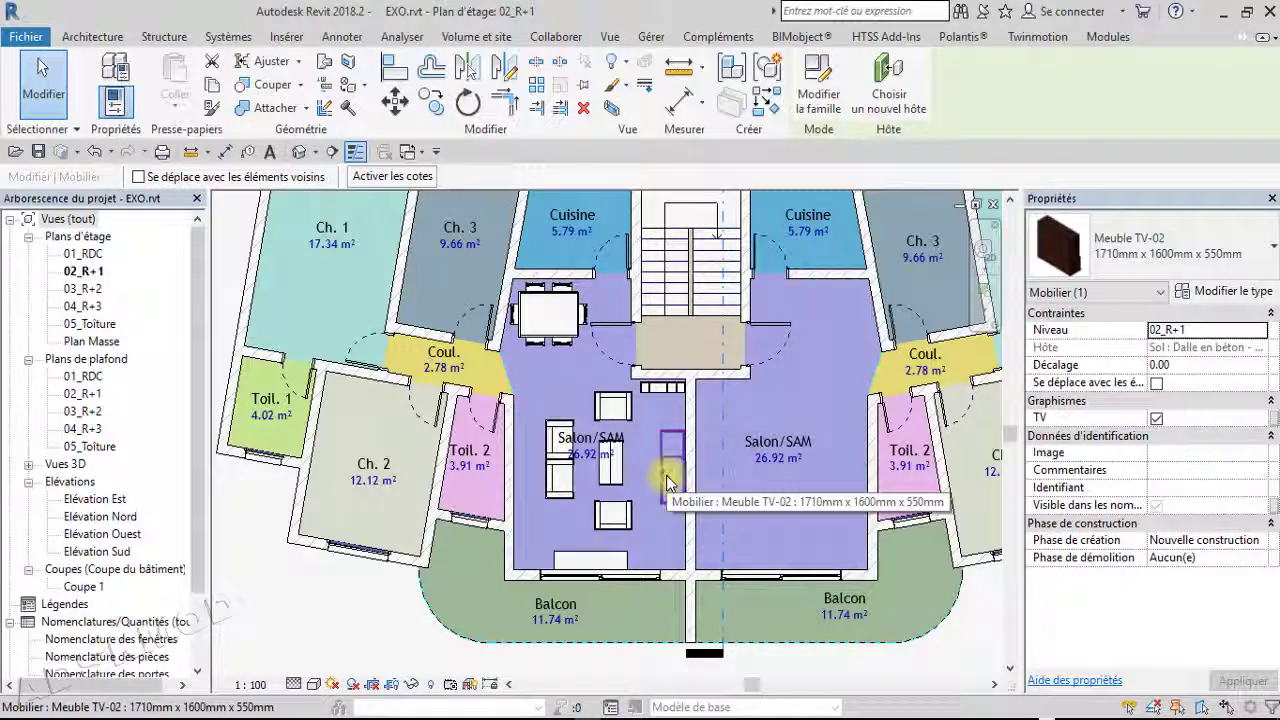
pyautogui.click(472, 106)
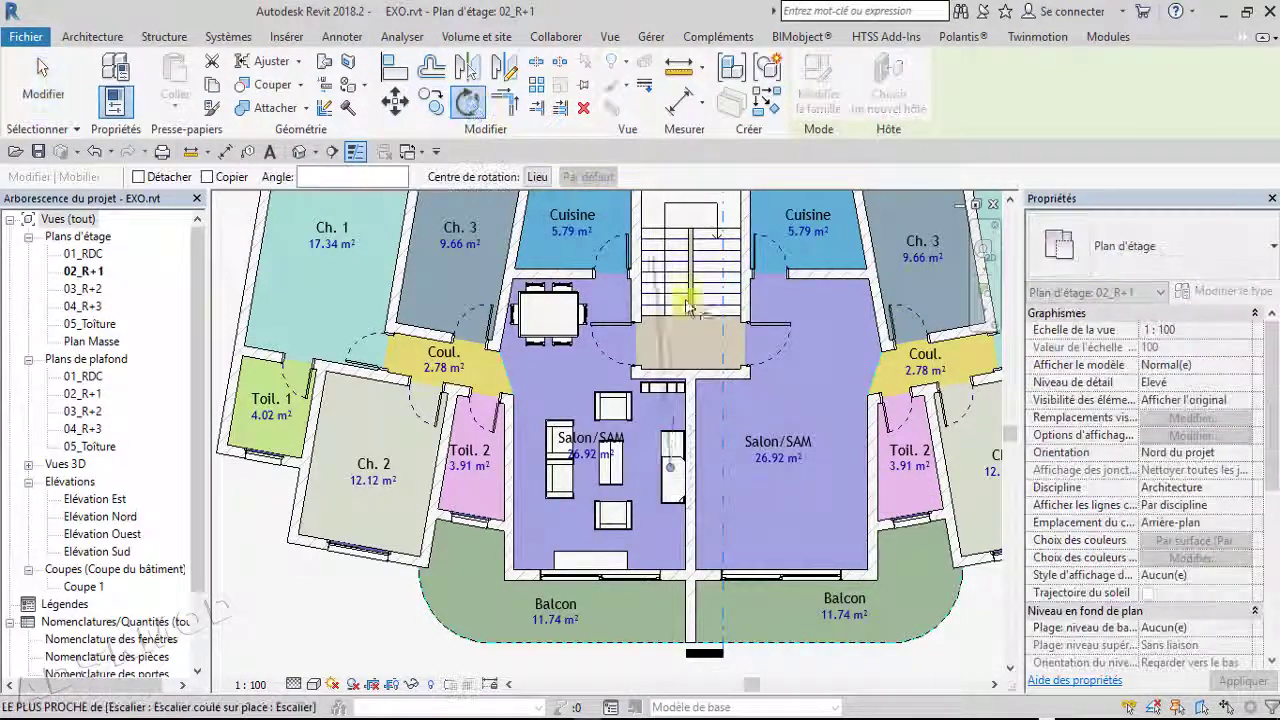
pyautogui.click(670, 335)
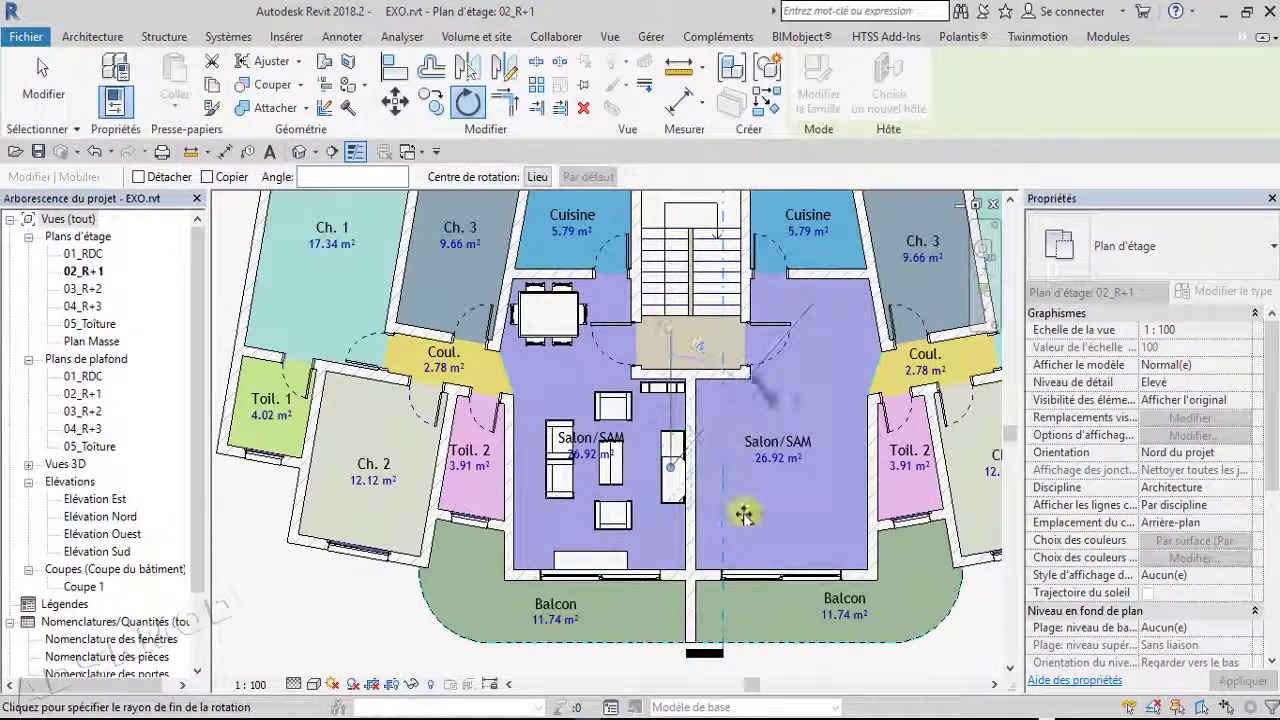
pyautogui.click(668, 606)
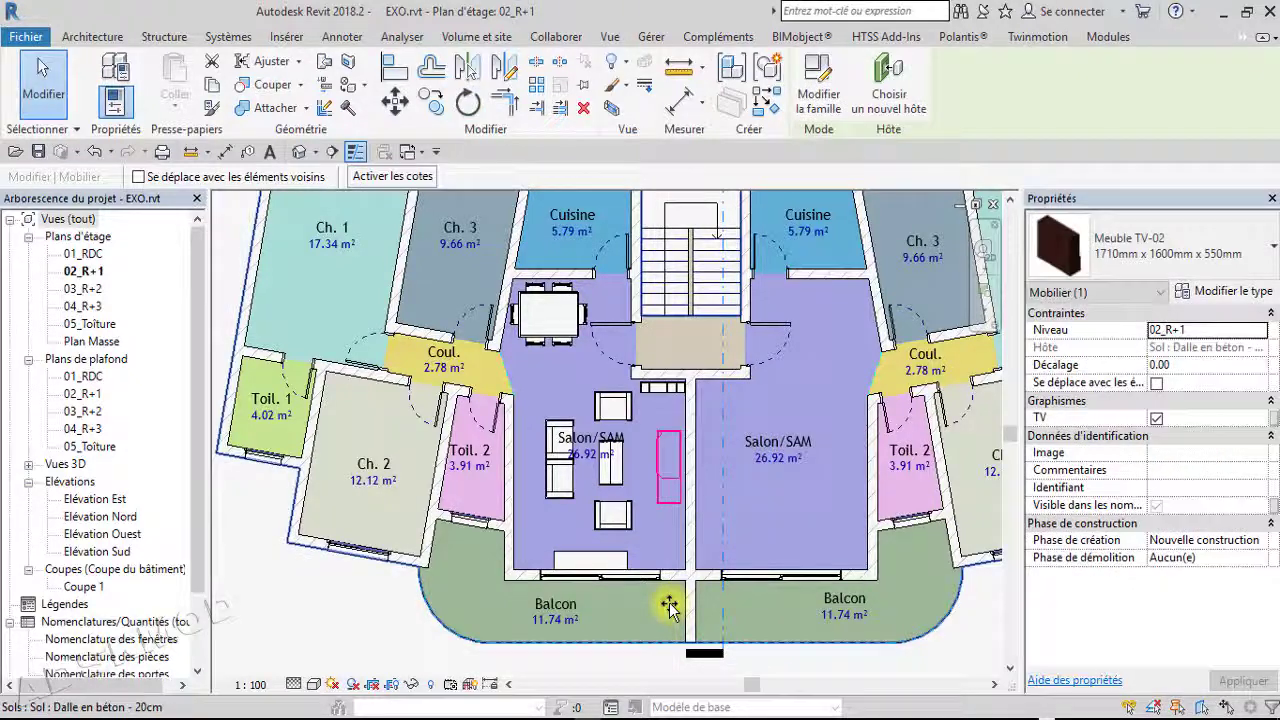
pyautogui.press('Escape')
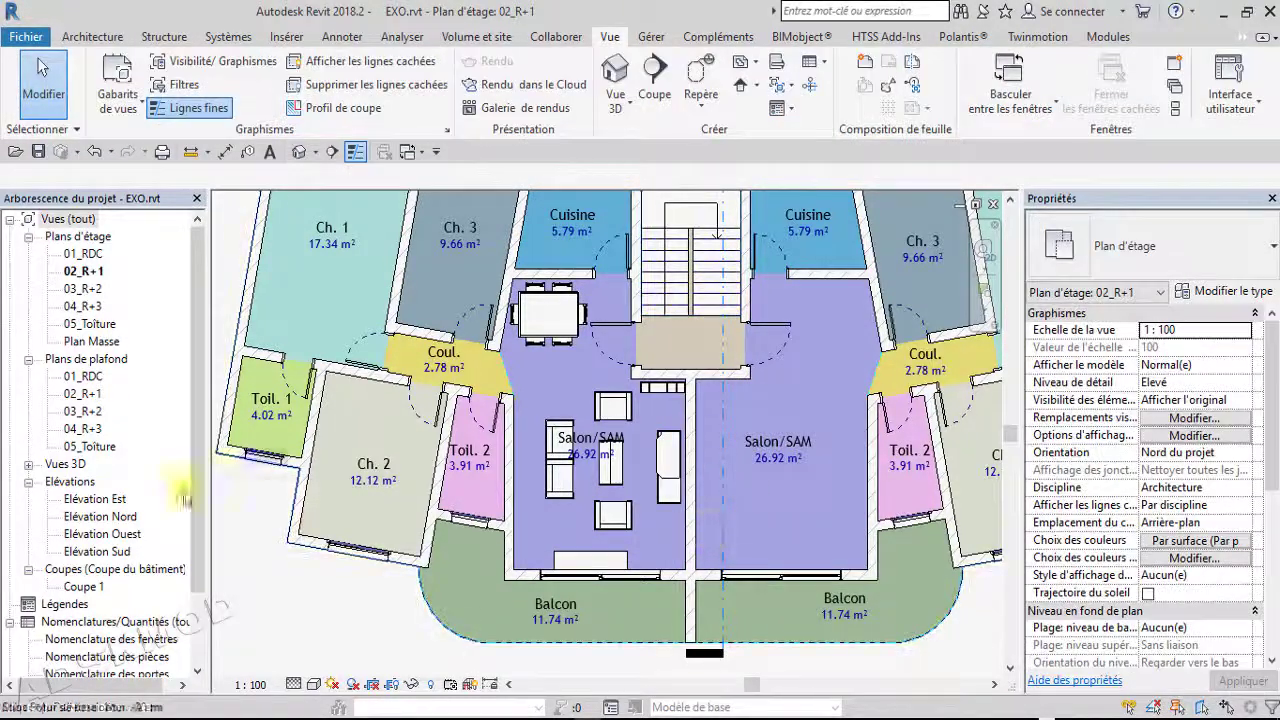
# Open the Vue 3D 1 camera view of the furnished living room
pyautogui.click(30, 466)
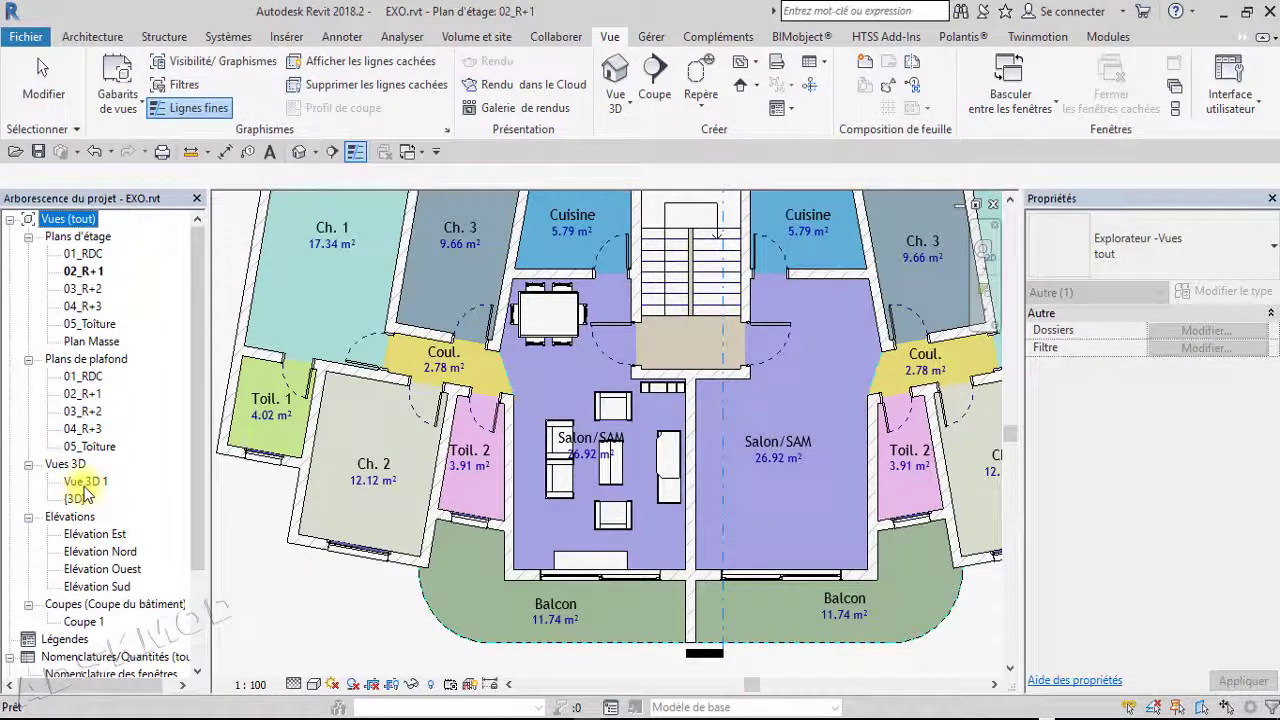
pyautogui.doubleClick(85, 483)
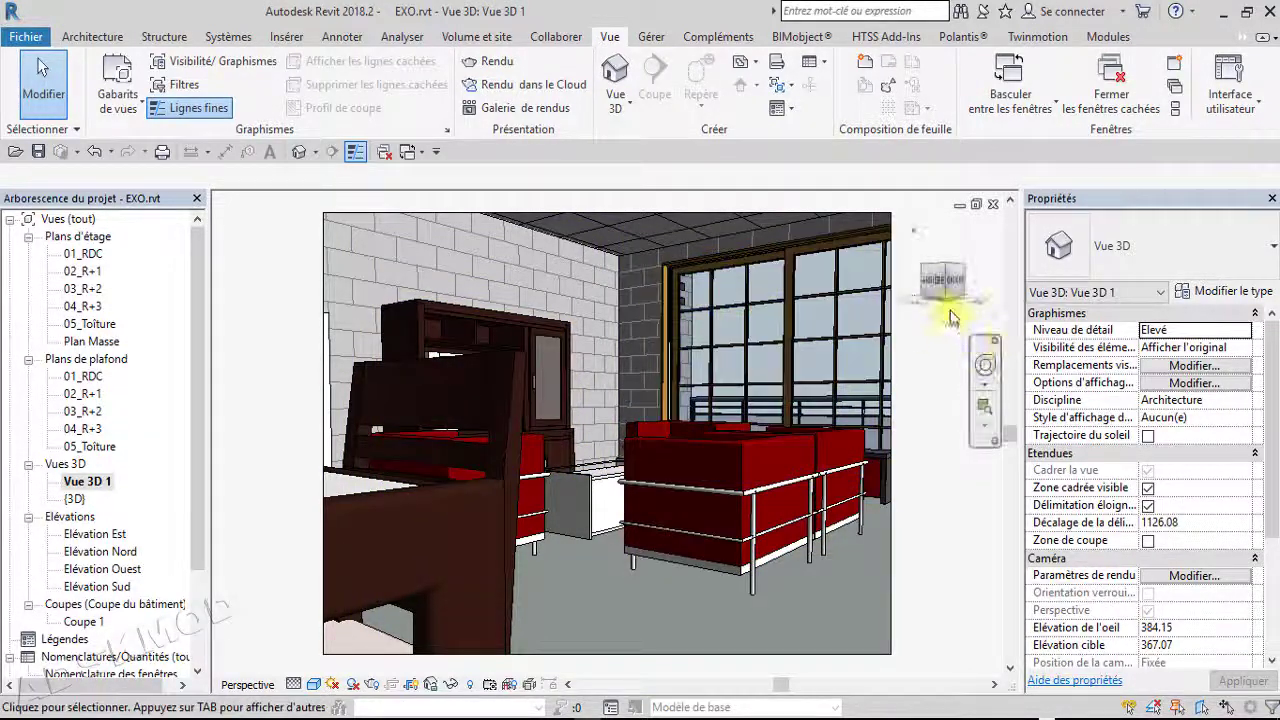
pyautogui.click(985, 365)
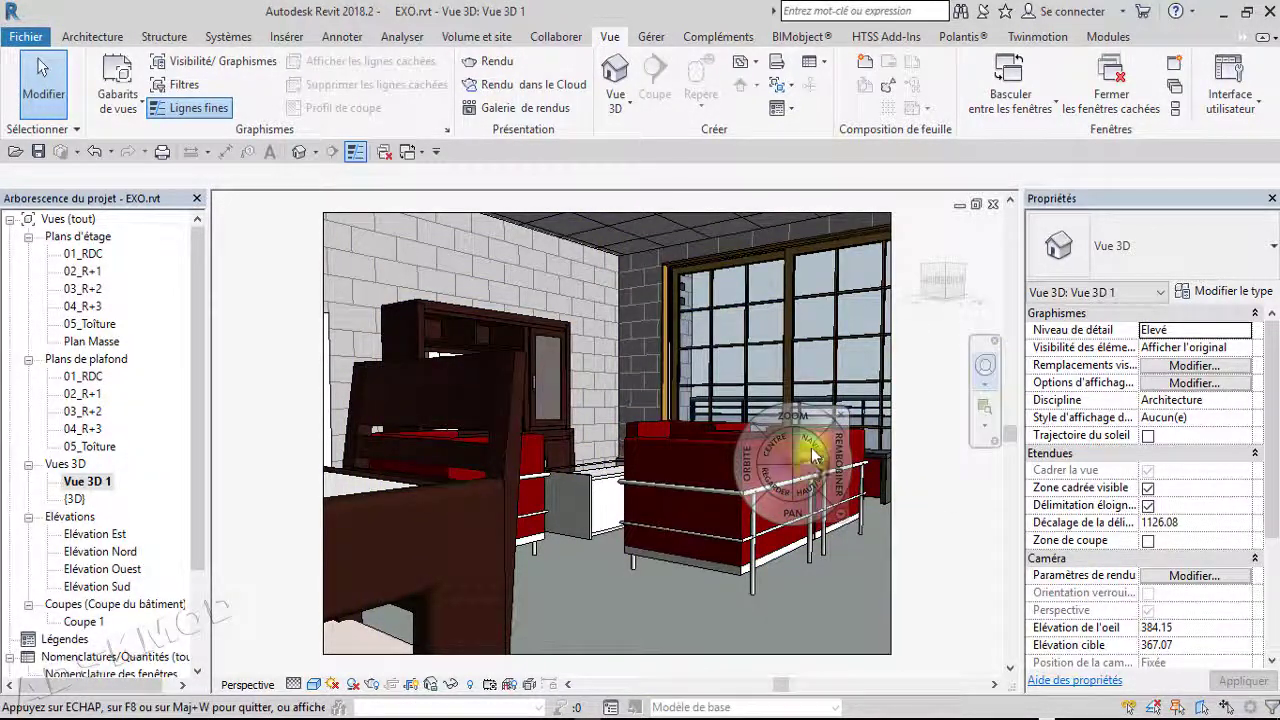
pyautogui.moveTo(811, 452); pyautogui.dragTo(615, 193)
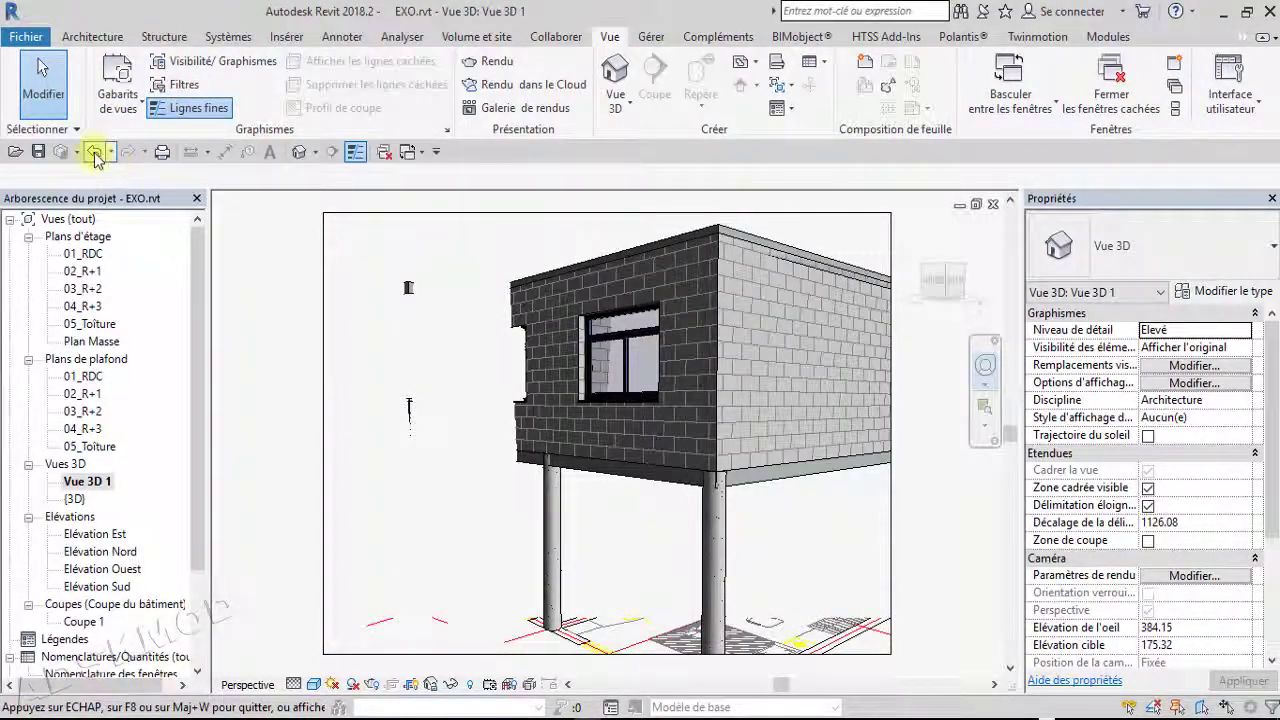
pyautogui.click(95, 155)
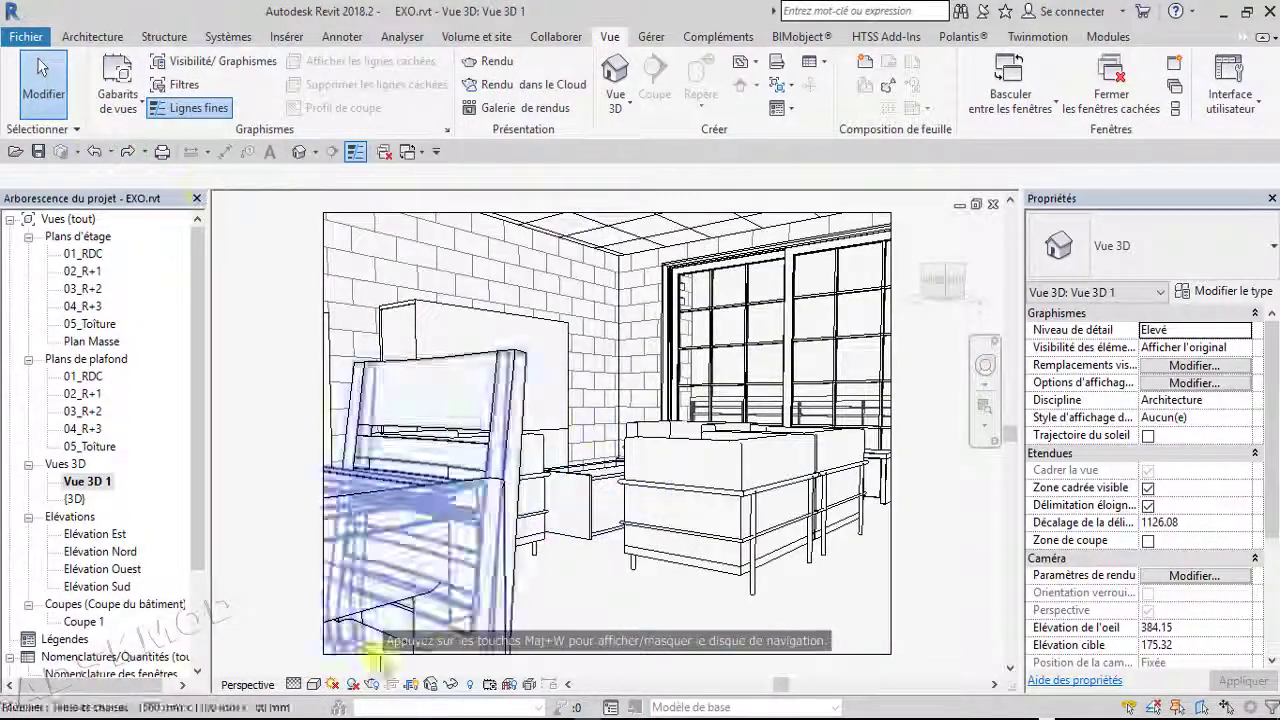
# Set the camera view's visual style to Ombré, walk the camera forward to inspect the Meuble TV-02 unit and close the view
pyautogui.click(312, 685)
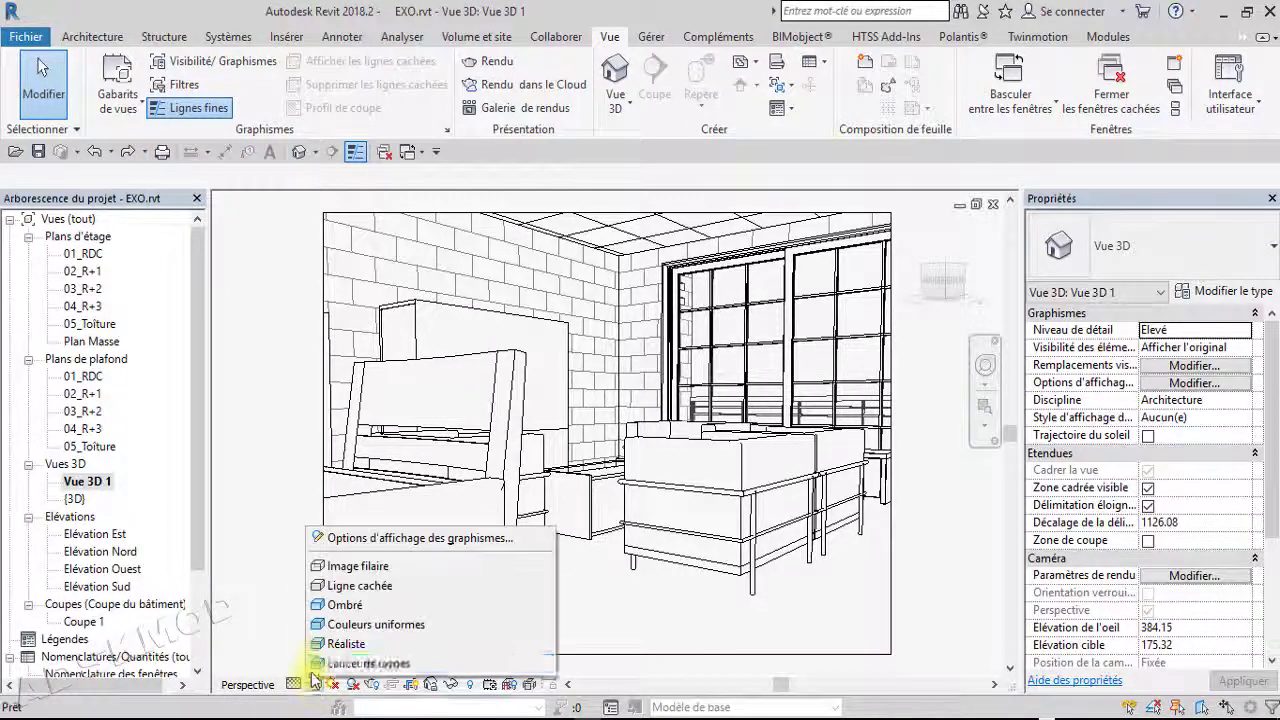
pyautogui.click(343, 608)
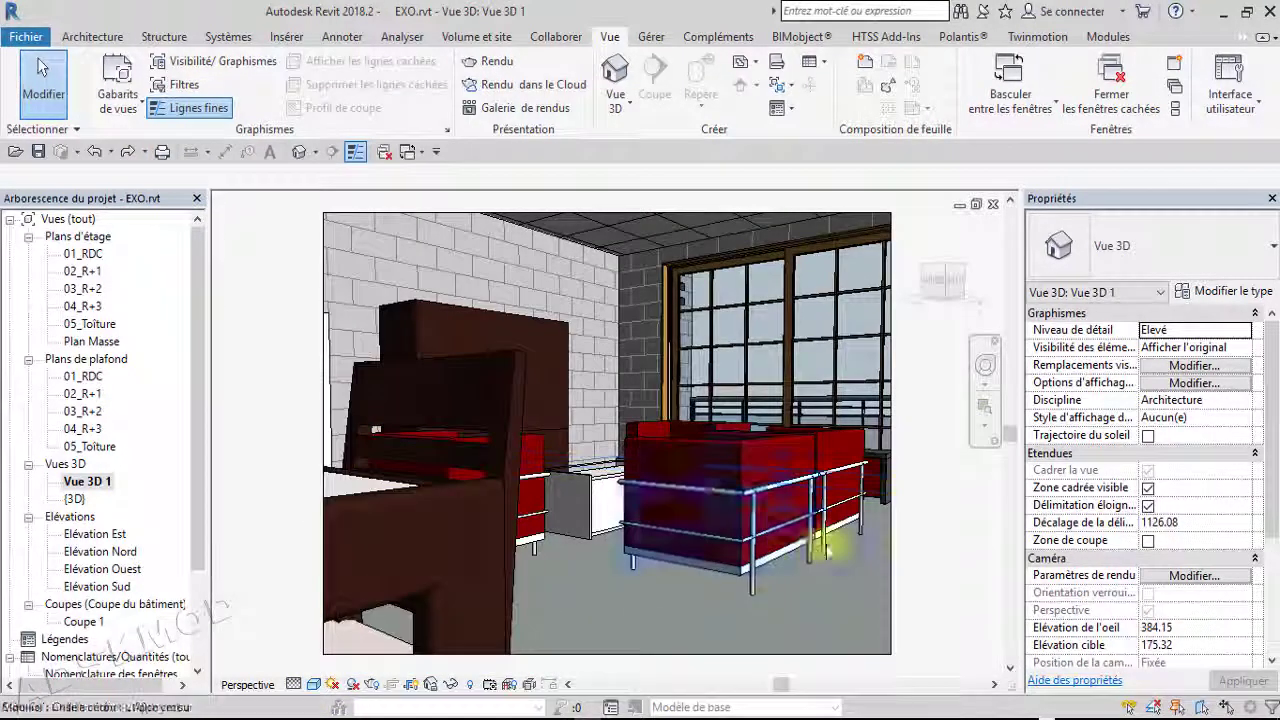
pyautogui.click(983, 368)
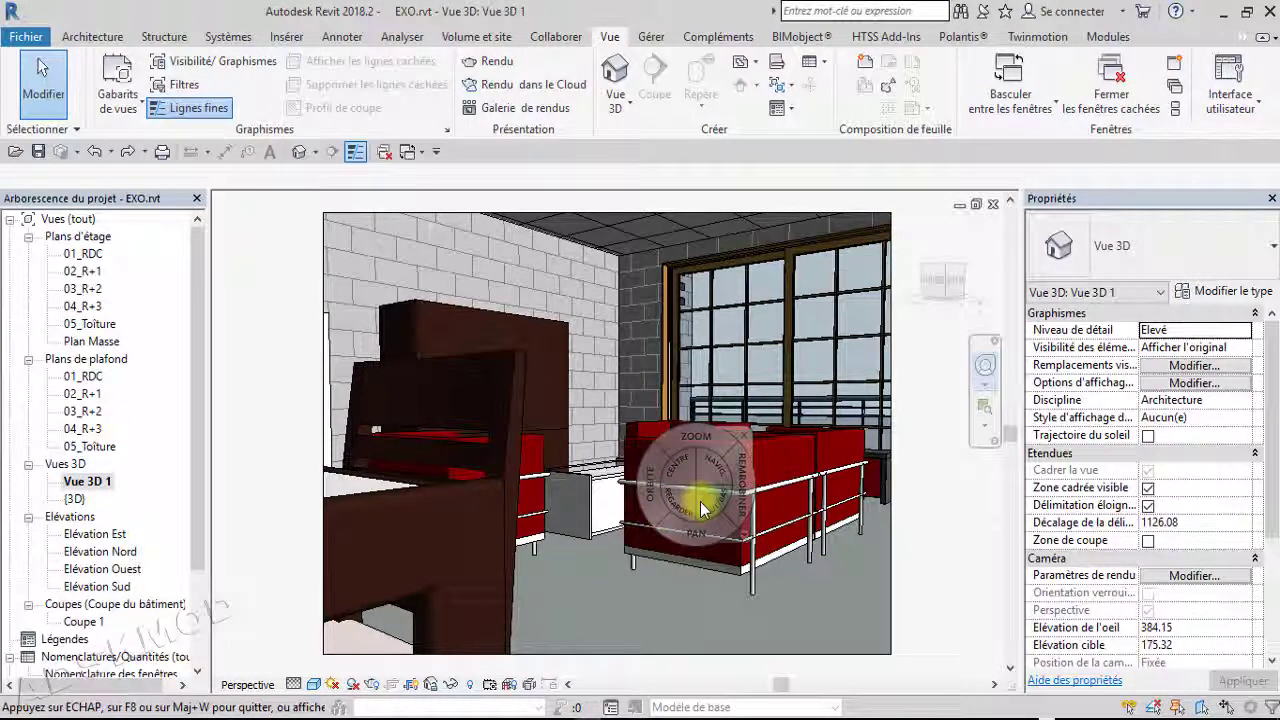
pyautogui.moveTo(707, 473); pyautogui.dragTo(612, 585)
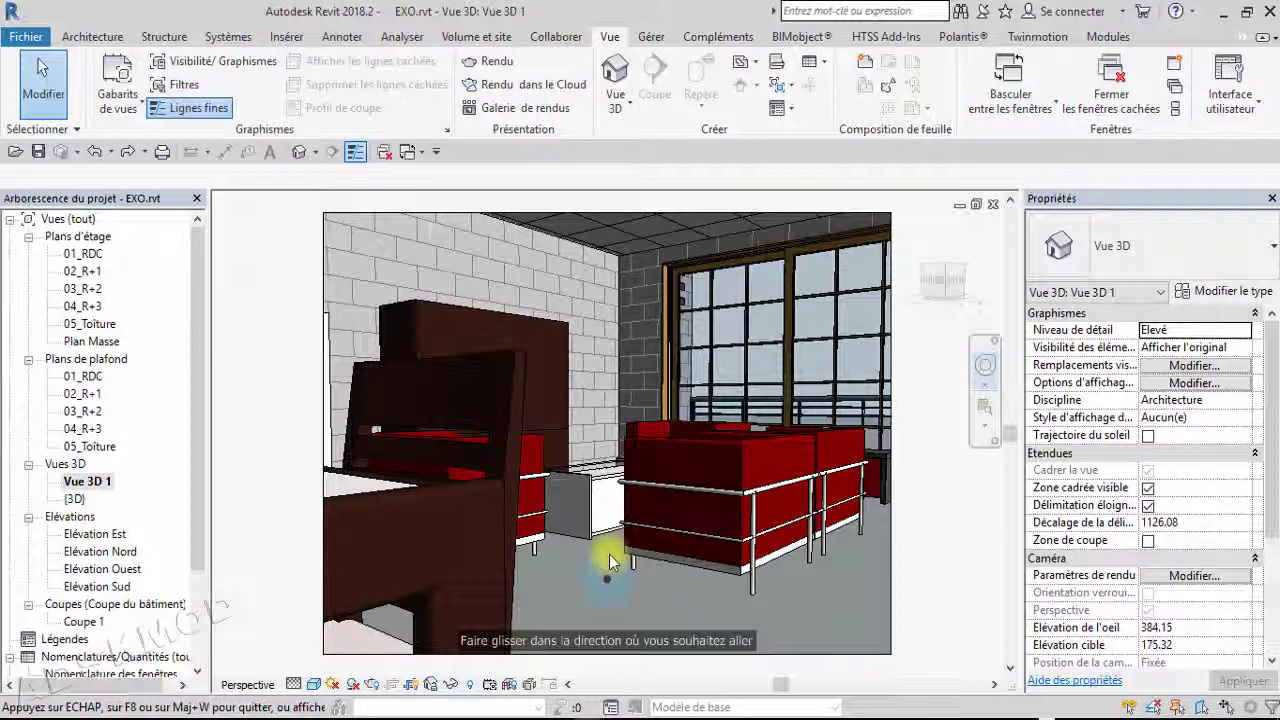
pyautogui.moveTo(609, 552); pyautogui.dragTo(560, 585)
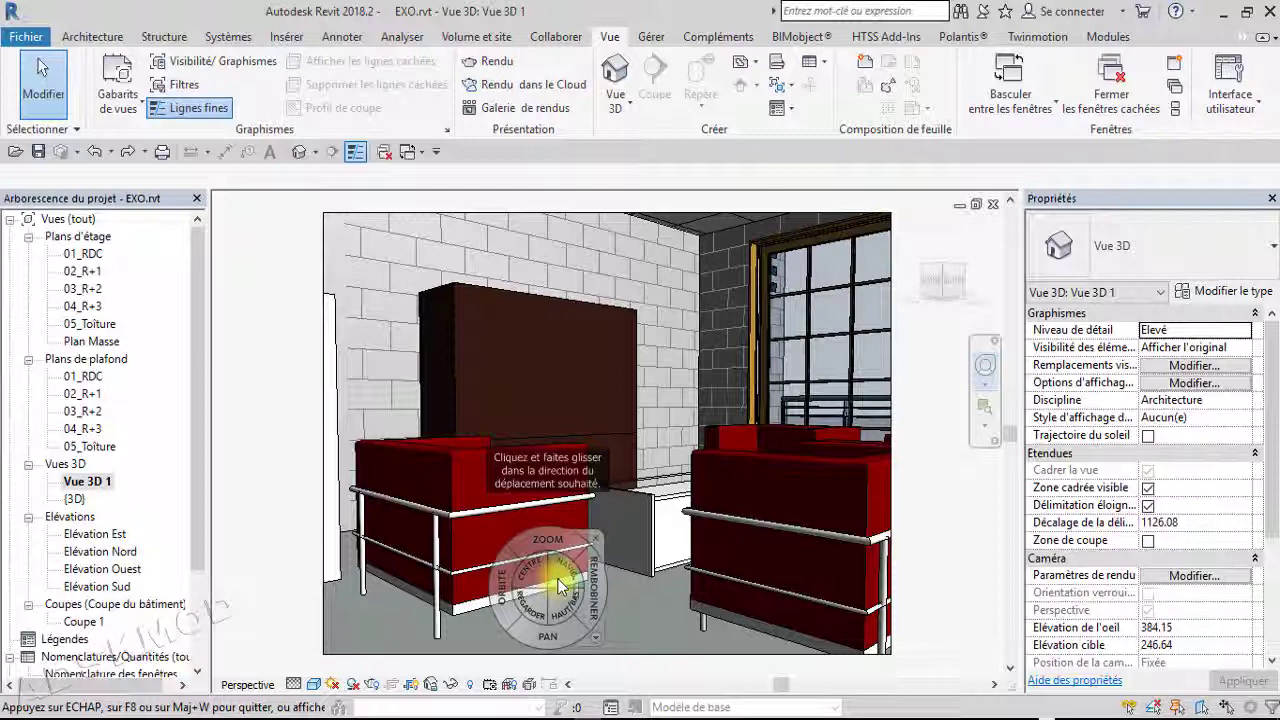
pyautogui.press('Escape')
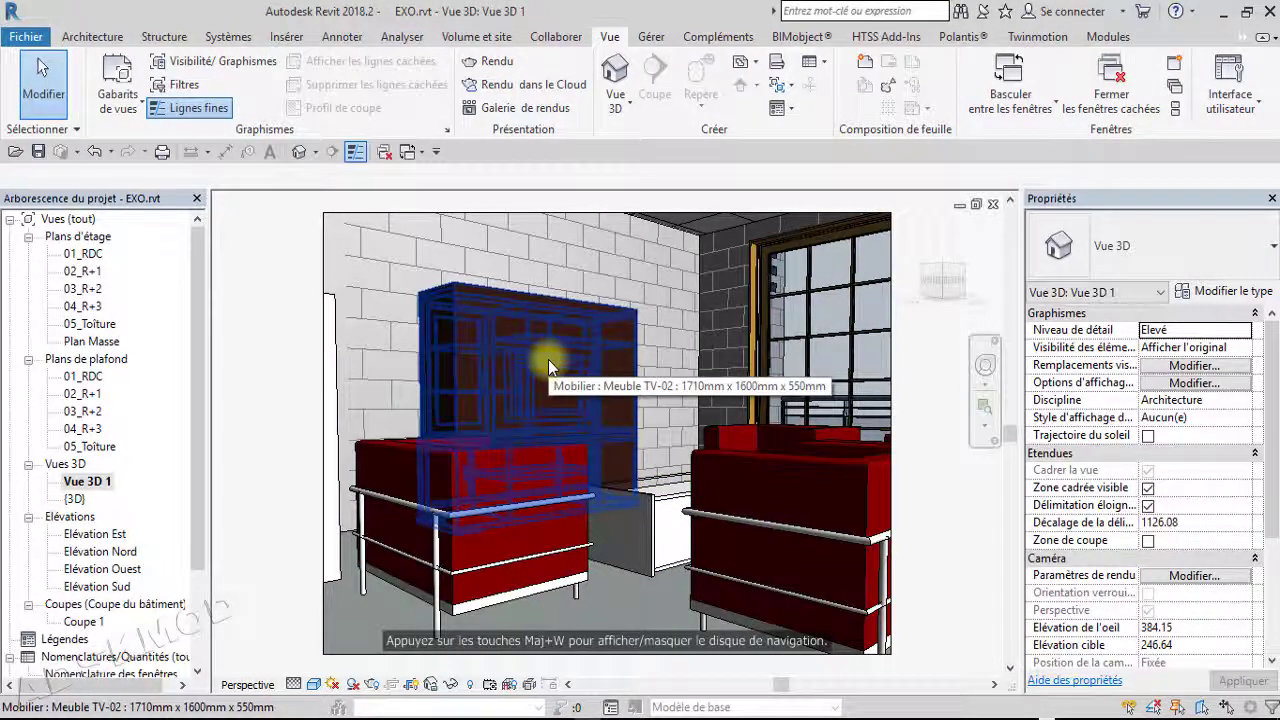
pyautogui.click(993, 204)
# Select the Meuble TV-02 unit against the party wall in the left Salon/SAM on the 02_R+1 plan
pyautogui.click(670, 470)
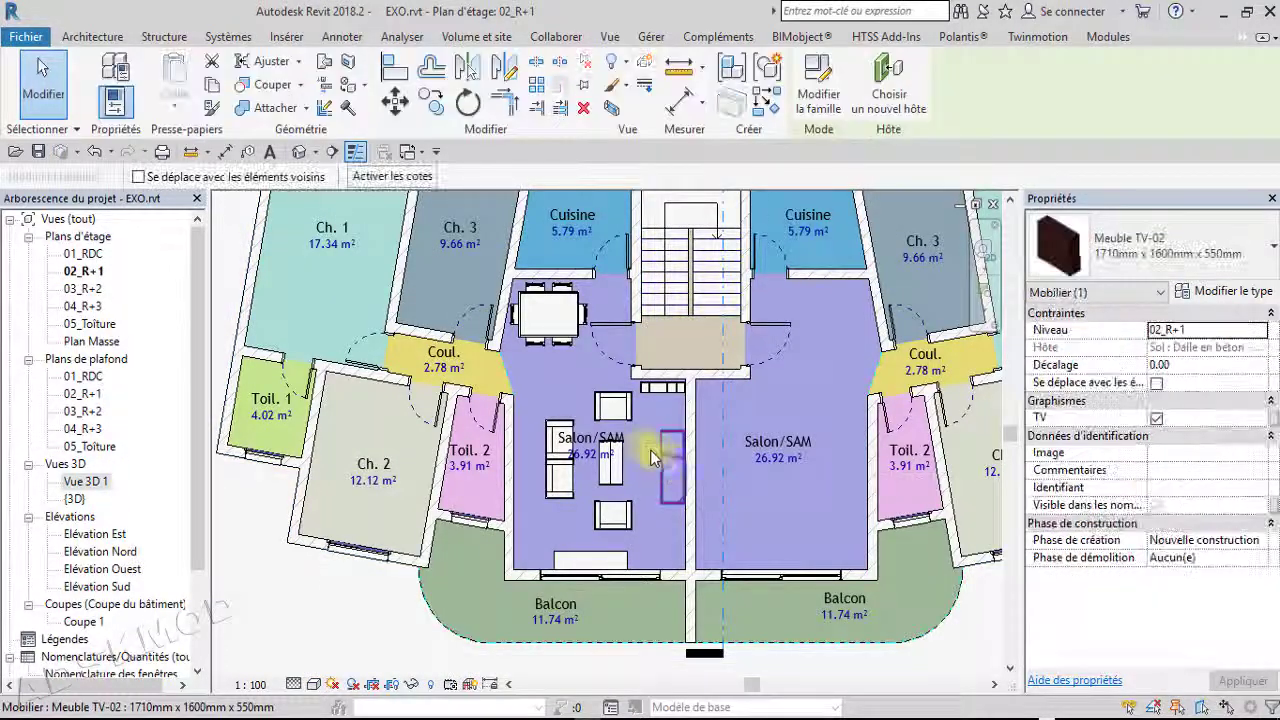
# Rotate the Meuble TV-02 cabinet in the furnished Salon/SAM of the 02_R+1 plan by half a turn
pyautogui.click(467, 102)
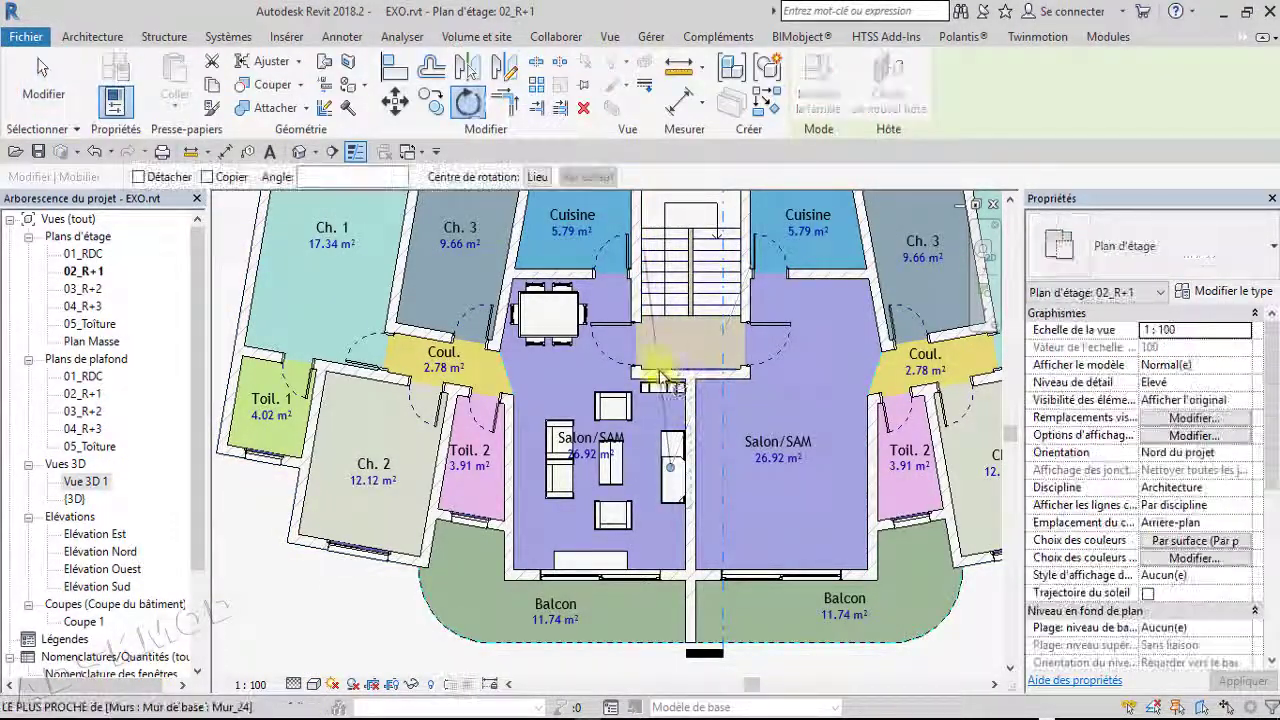
pyautogui.click(597, 462)
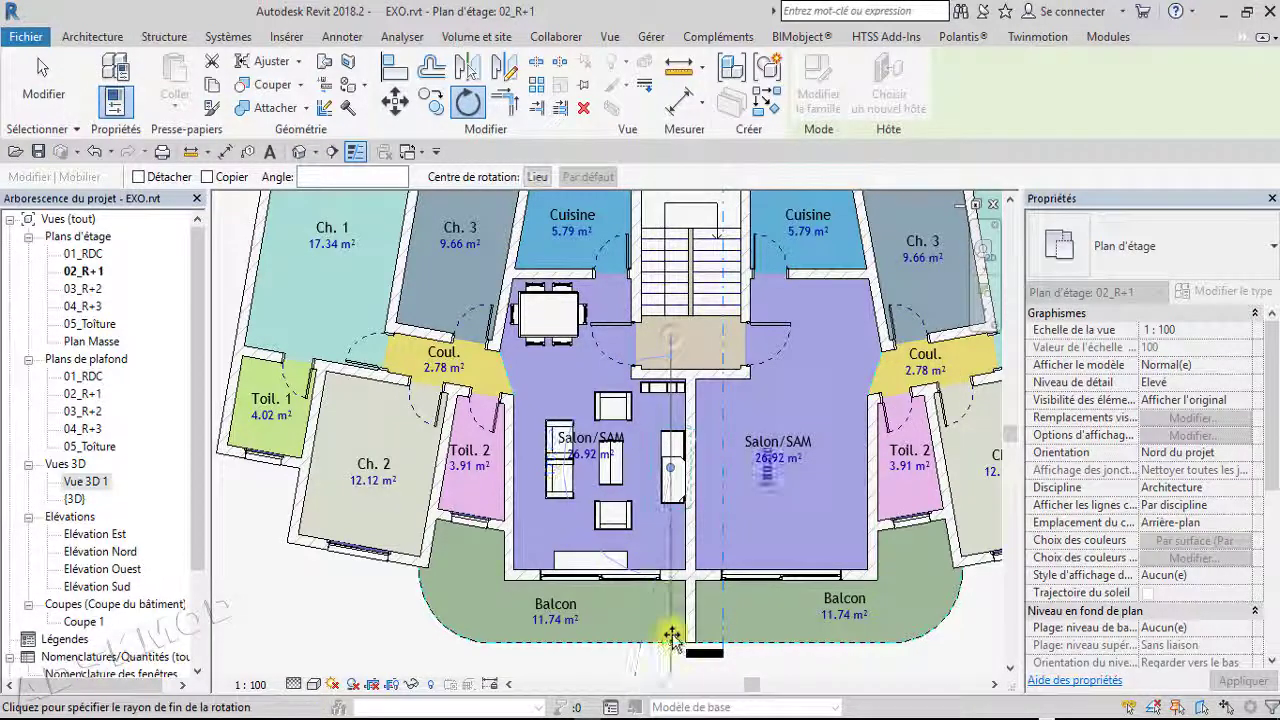
pyautogui.click(671, 622)
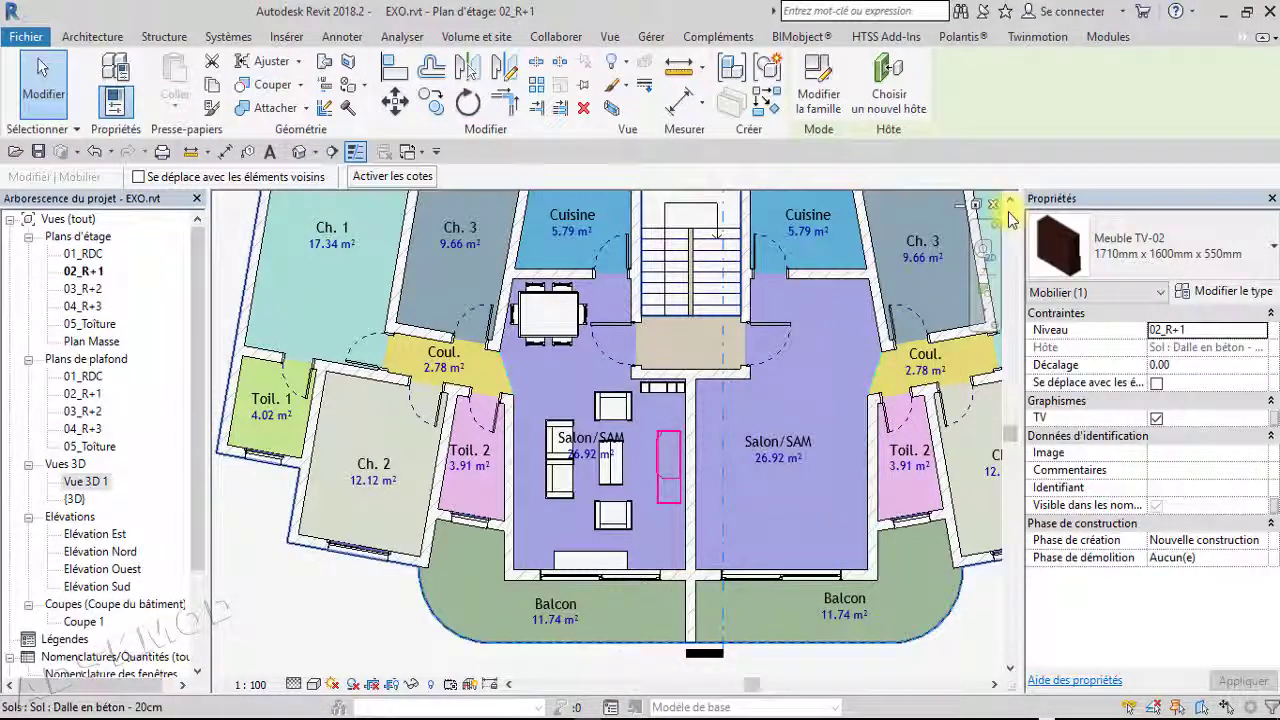
# Open the perspective view Vue 3D 1 to check the TV cabinet's orientation, leaving nothing selected
pyautogui.doubleClick(86, 484)
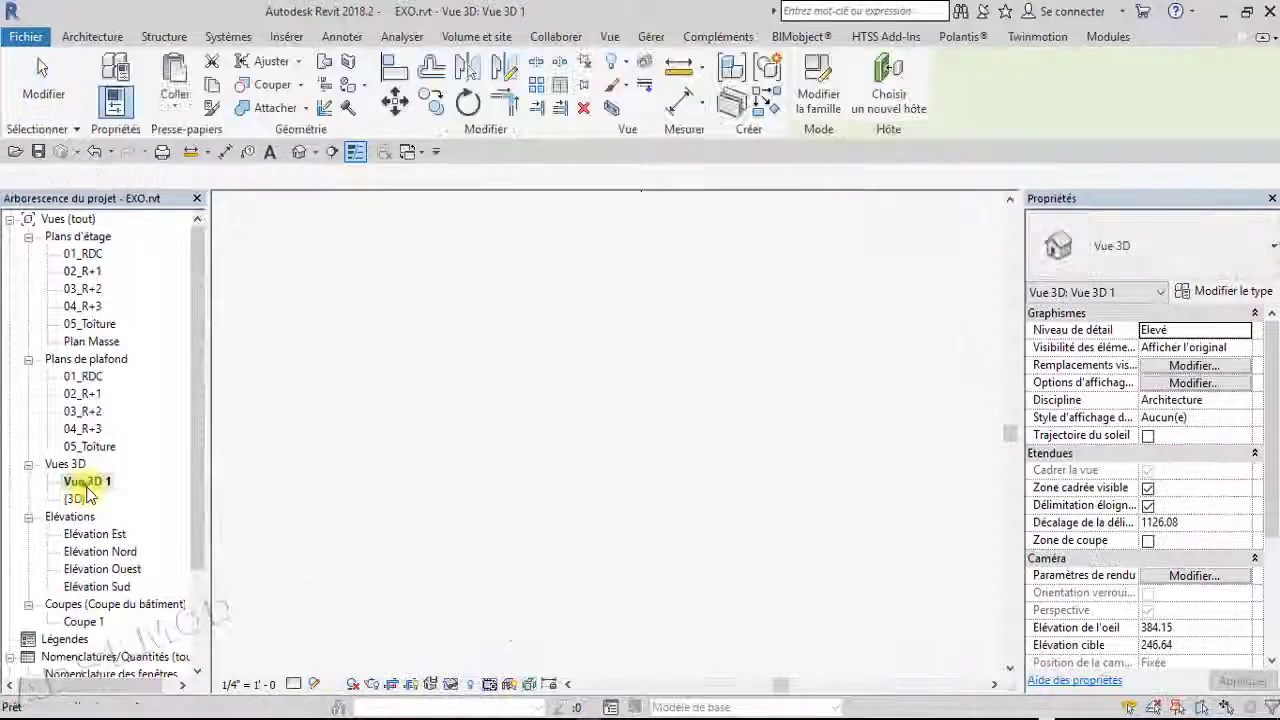
pyautogui.click(647, 652)
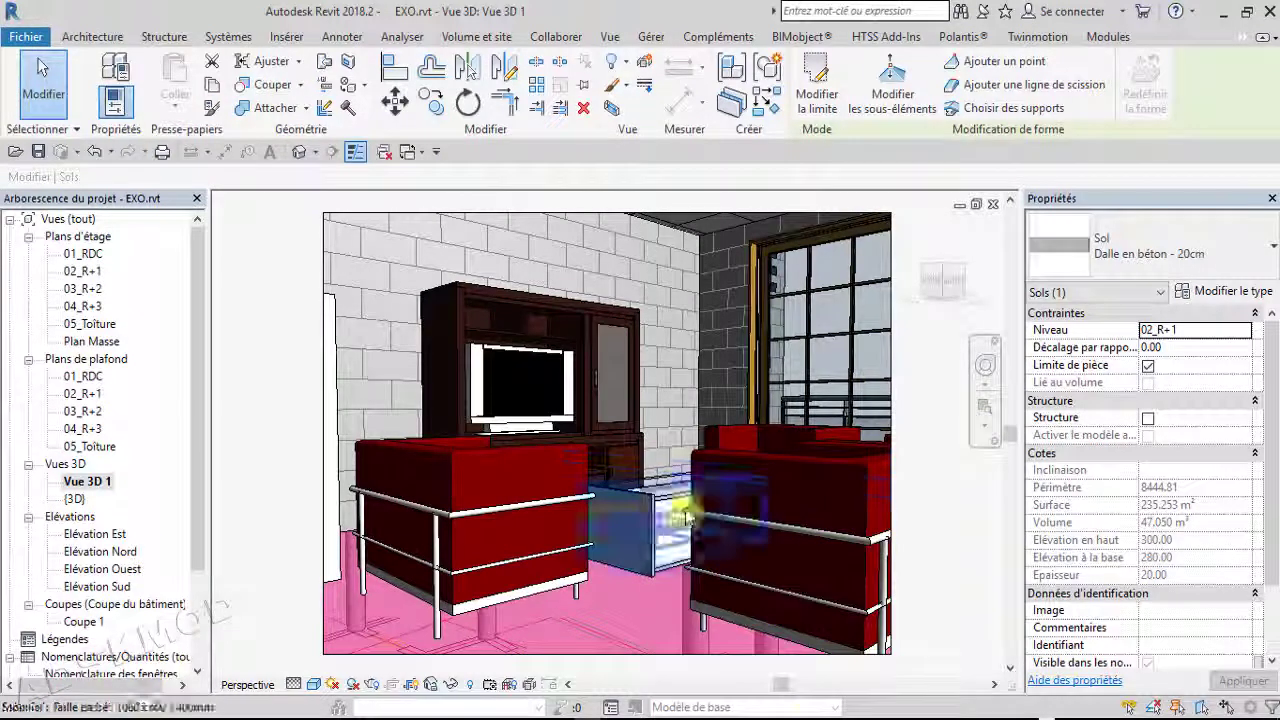
pyautogui.press('Escape')
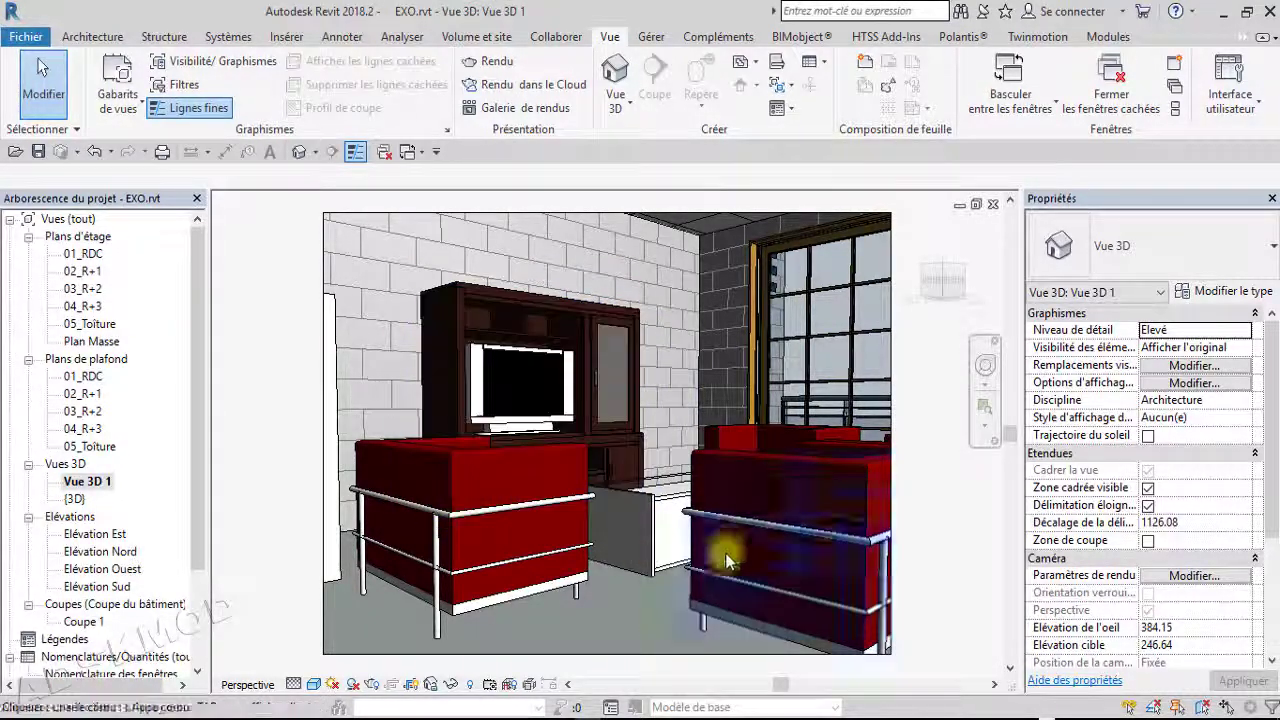
# Try the Couleurs uniformes visual style in Vue 3D 1, and set the view's style to Réaliste
pyautogui.click(314, 685)
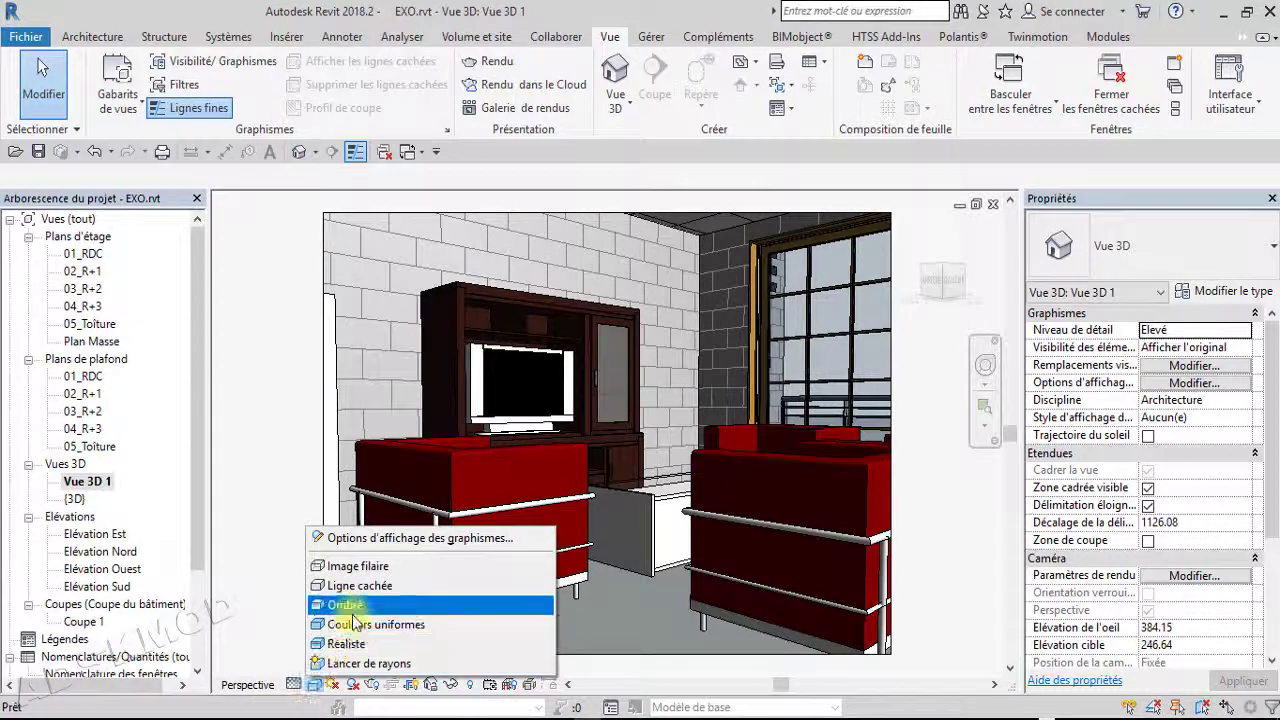
pyautogui.click(357, 625)
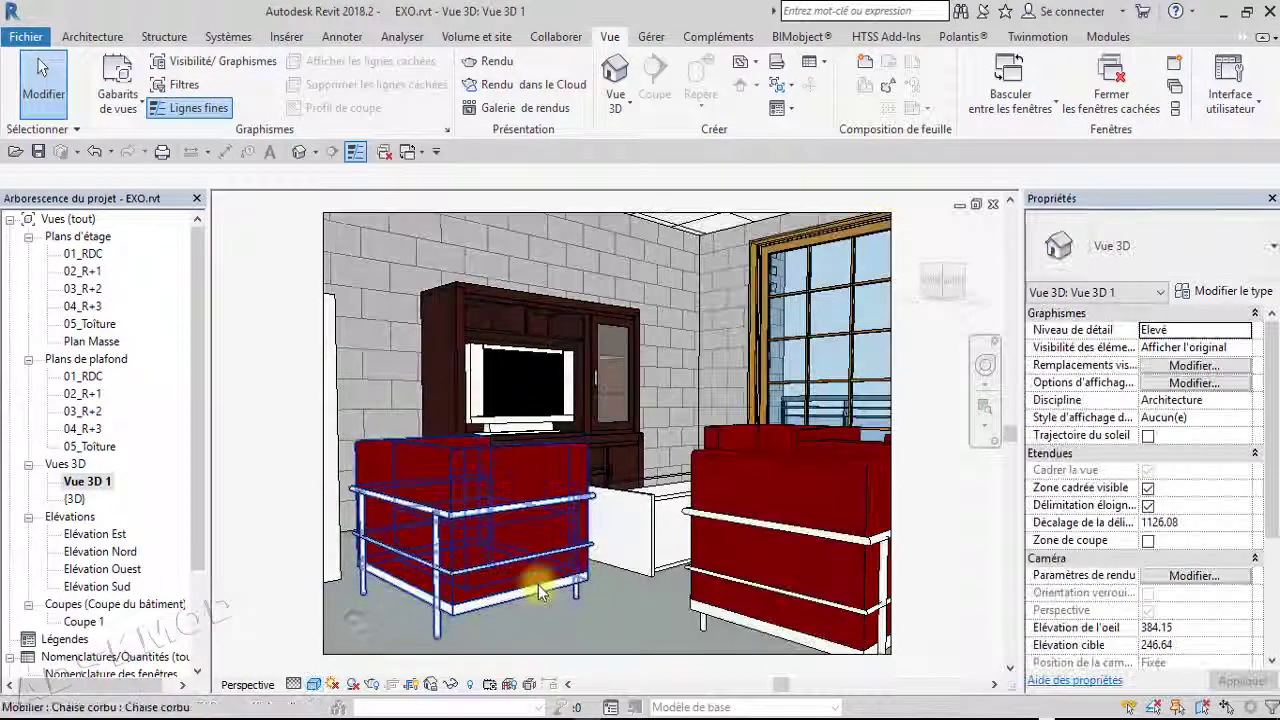
pyautogui.click(314, 685)
pyautogui.click(345, 645)
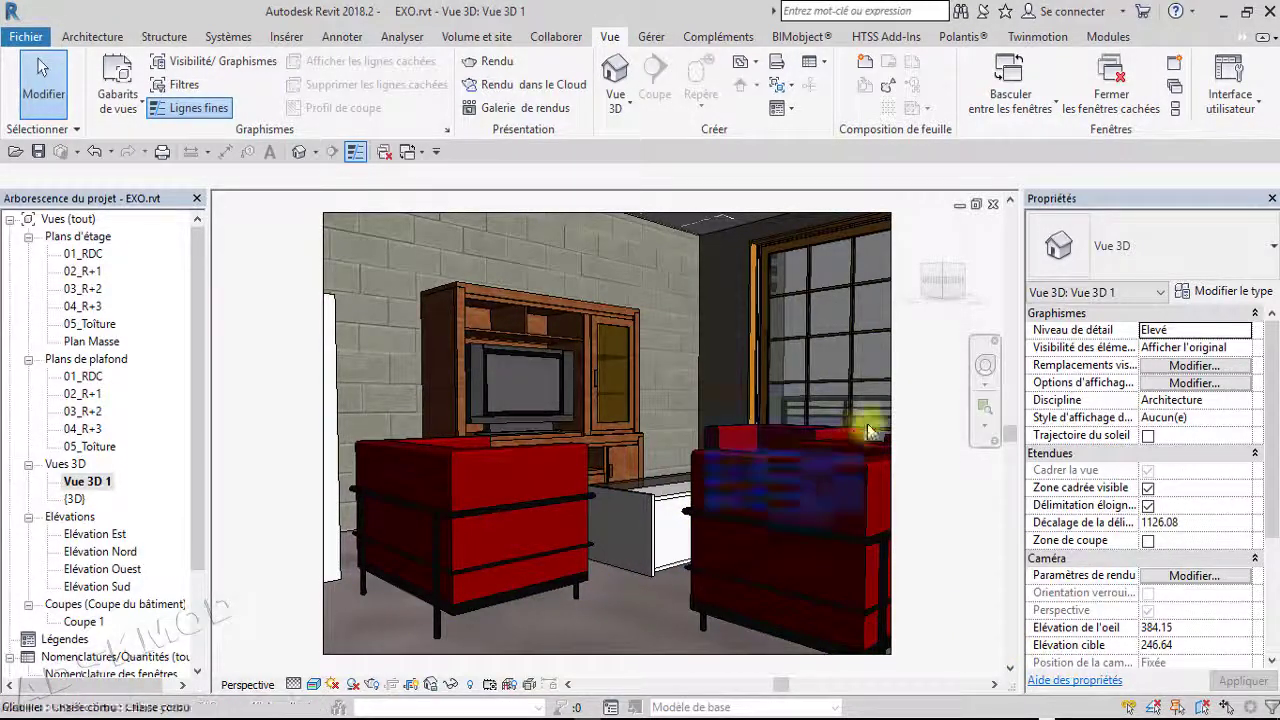
# Tour the furnished apartment with the navigation wheel, looking around and walking until the TV cabinet and shelves are framed behind the red armchairs
pyautogui.click(985, 370)
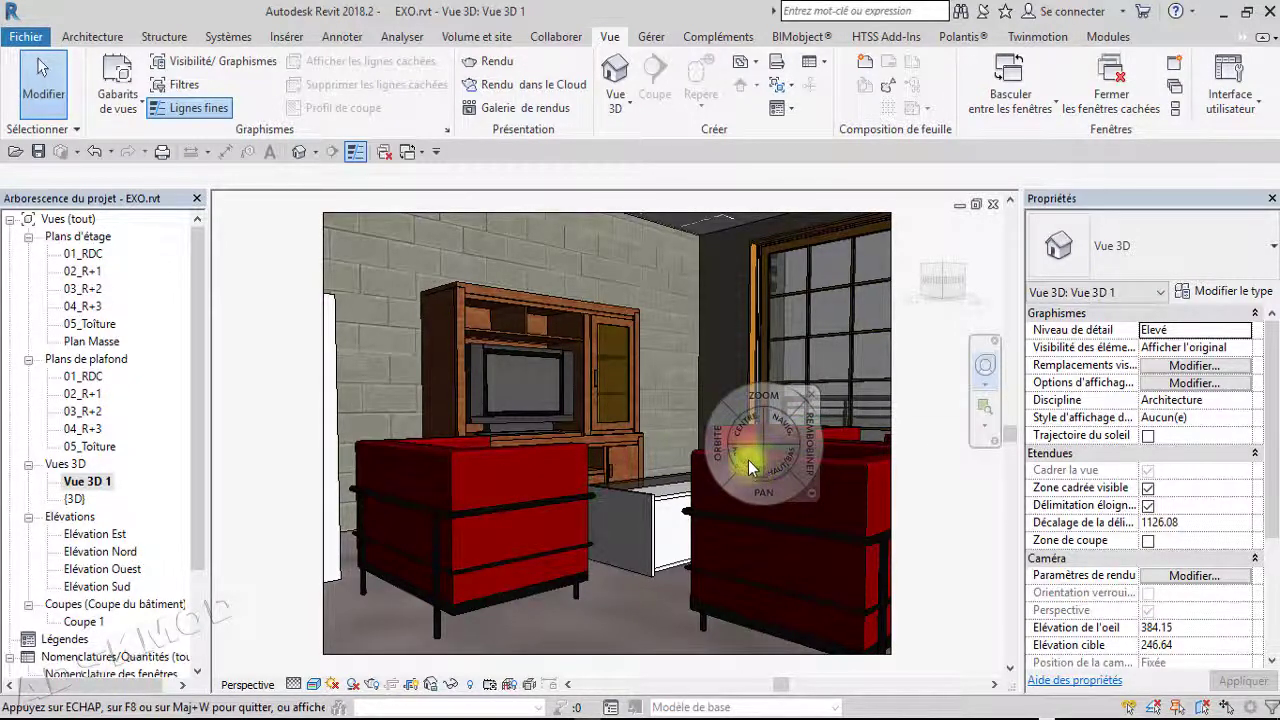
pyautogui.moveTo(750, 462); pyautogui.dragTo(537, 482)
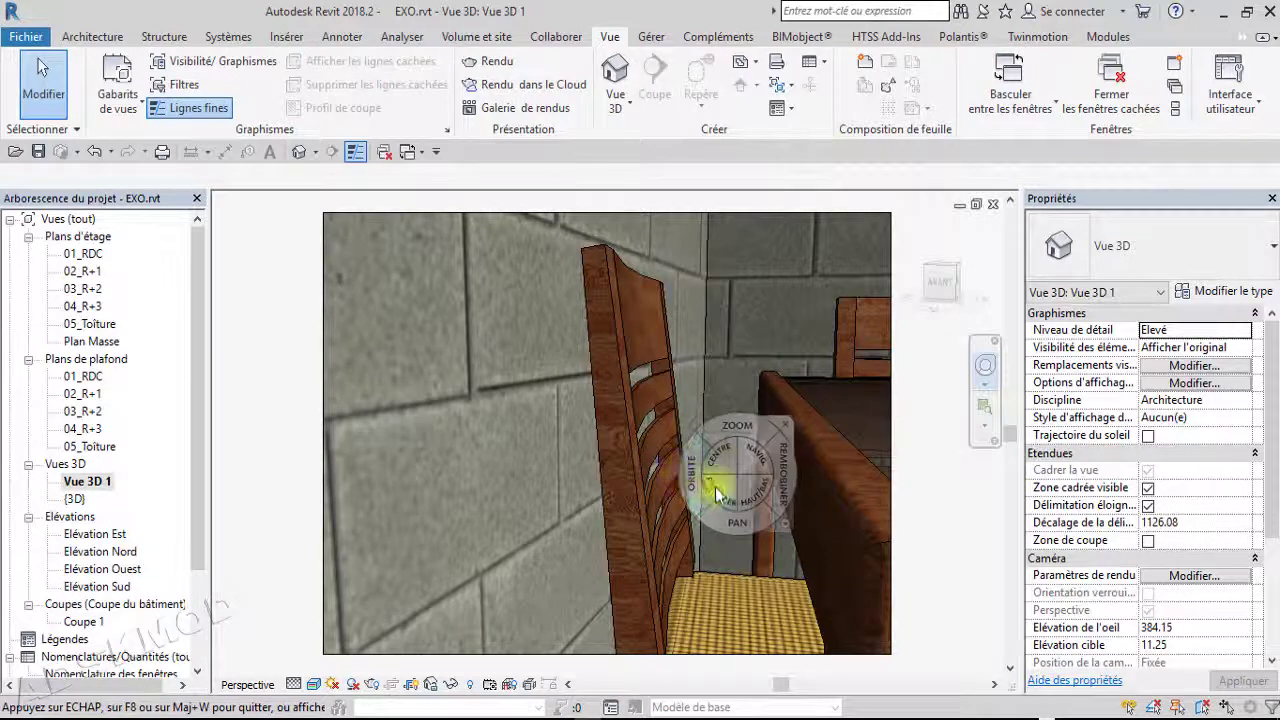
pyautogui.moveTo(733, 493); pyautogui.dragTo(475, 492)
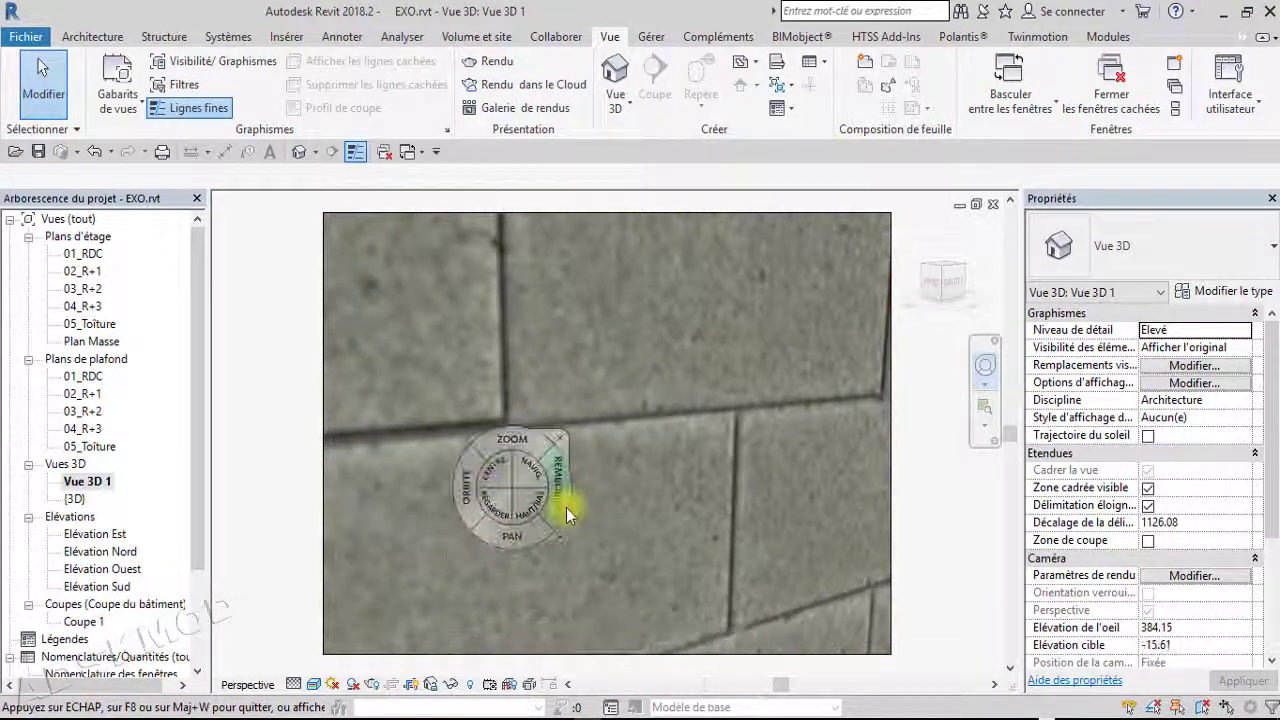
pyautogui.moveTo(770, 467); pyautogui.dragTo(430, 460)
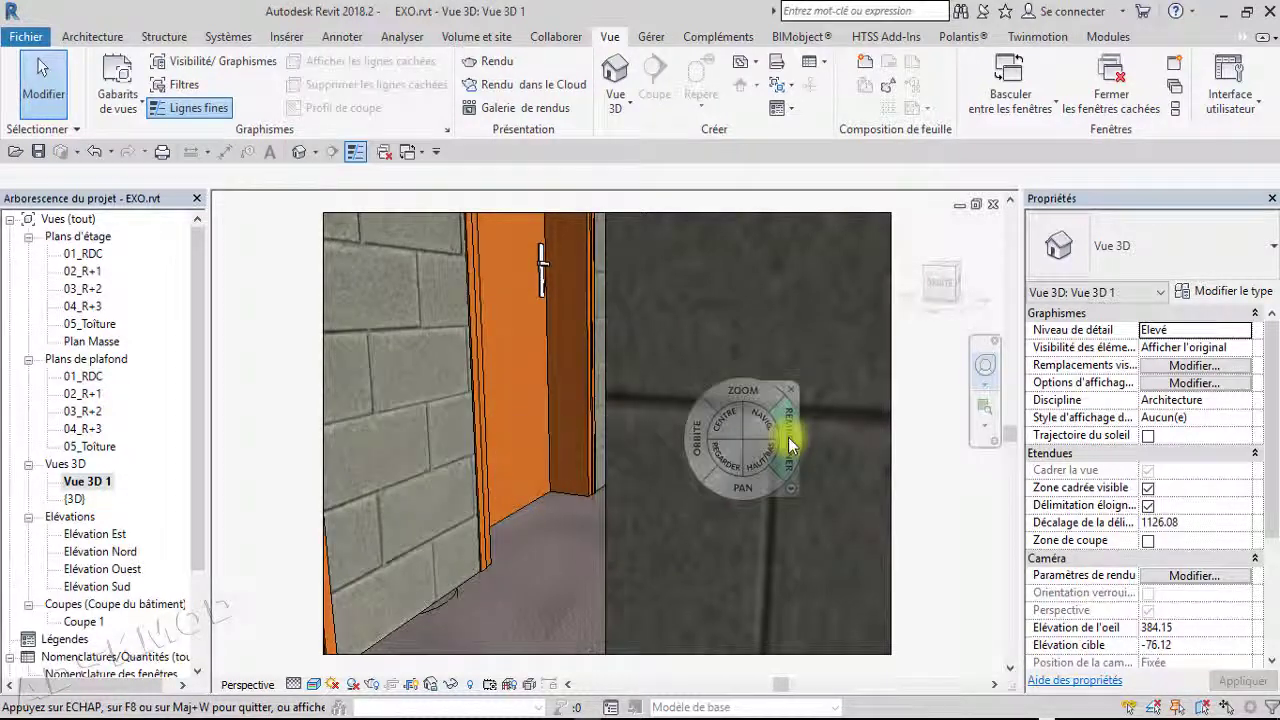
pyautogui.moveTo(724, 462); pyautogui.dragTo(340, 461)
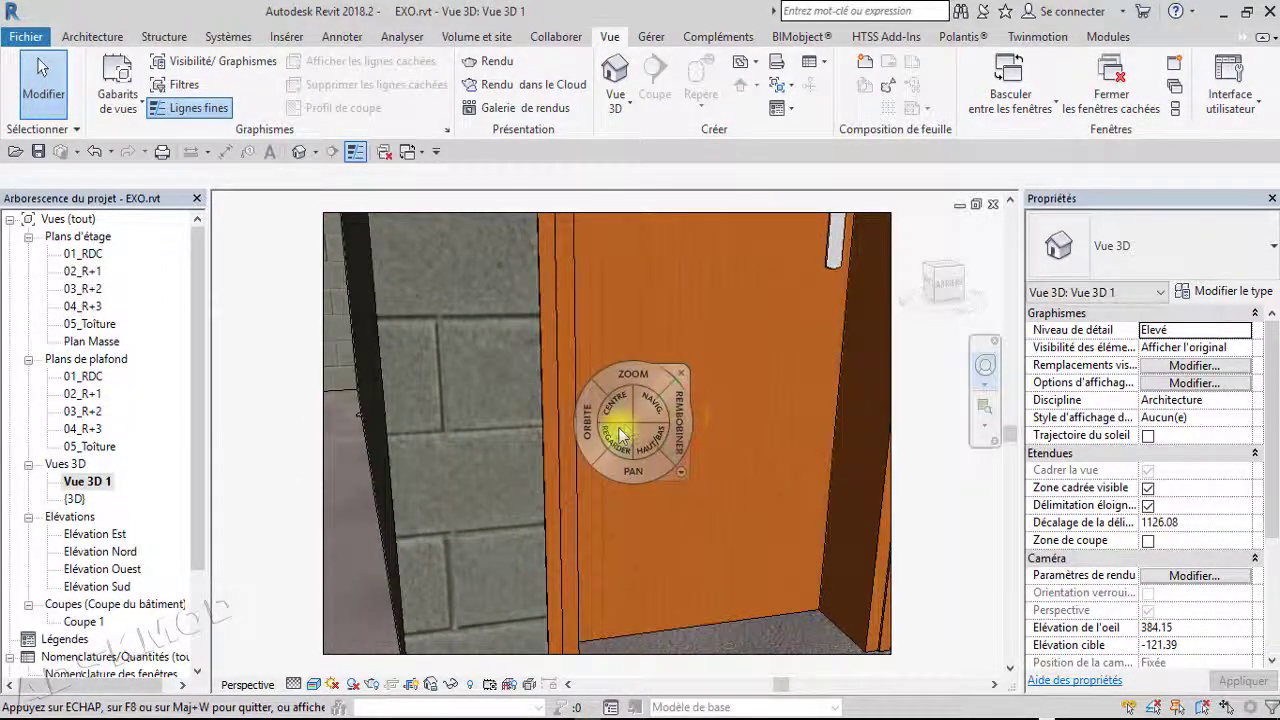
pyautogui.moveTo(620, 428); pyautogui.dragTo(424, 440)
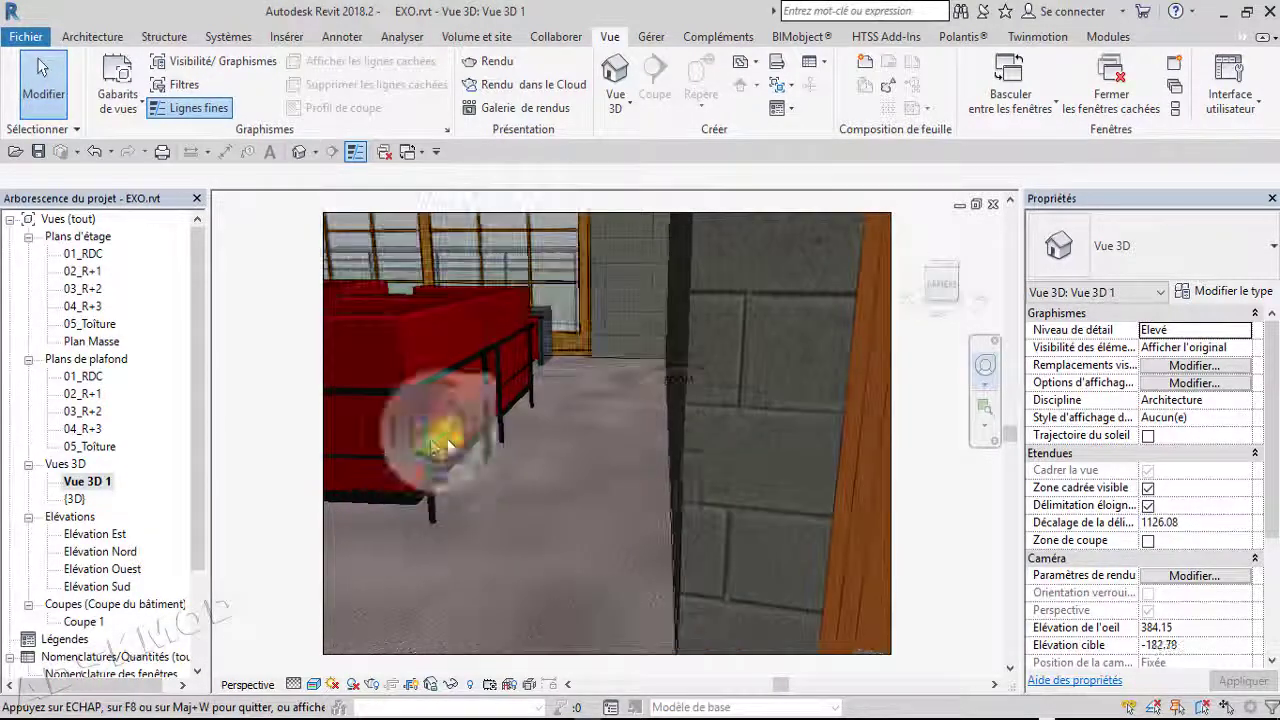
pyautogui.moveTo(745, 430); pyautogui.dragTo(581, 427)
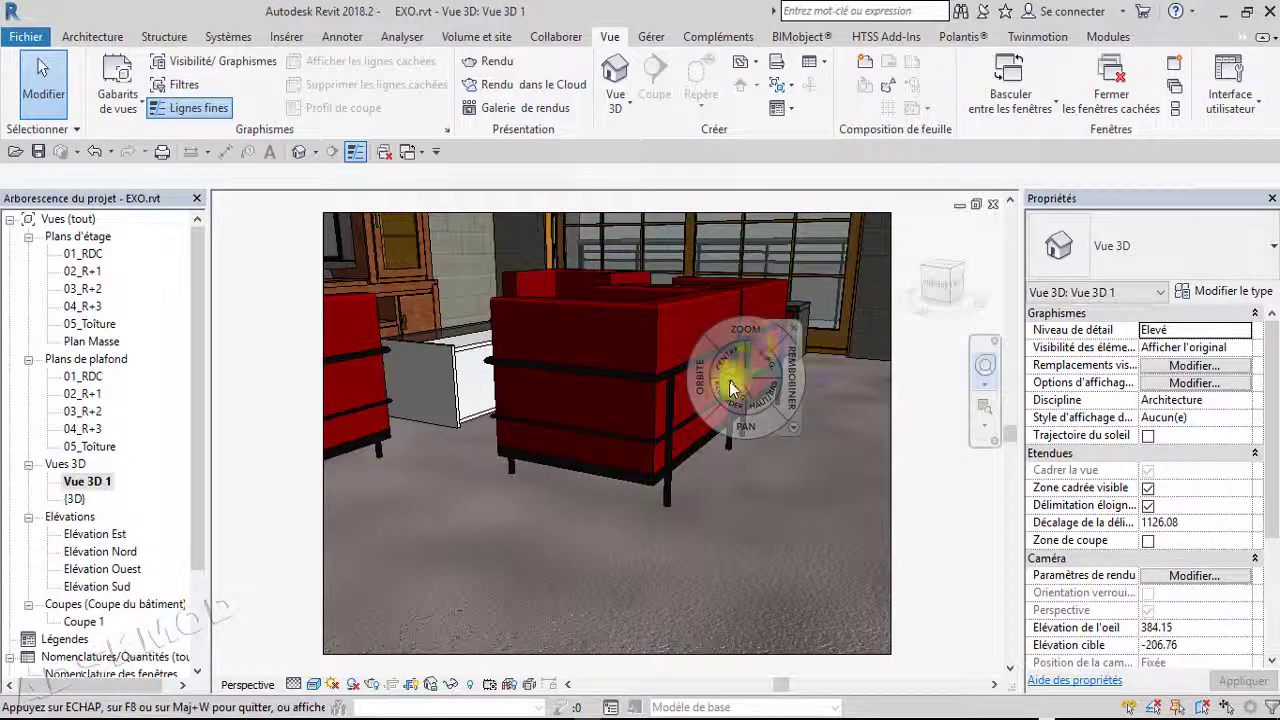
pyautogui.moveTo(743, 380)
pyautogui.mouseDown()
pyautogui.moveTo(724, 389)
pyautogui.moveTo(724, 346)
pyautogui.moveTo(617, 348)
pyautogui.moveTo(658, 325)
pyautogui.mouseUp()
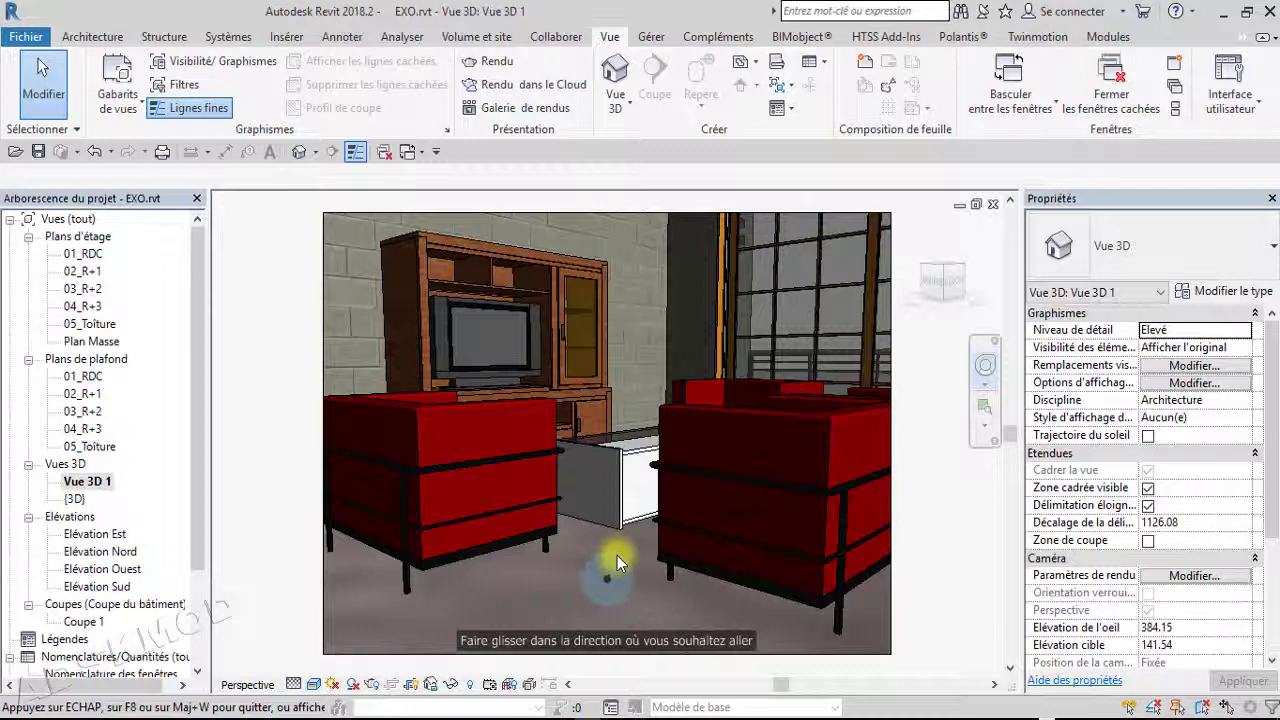
pyautogui.moveTo(617, 553); pyautogui.dragTo(528, 543)
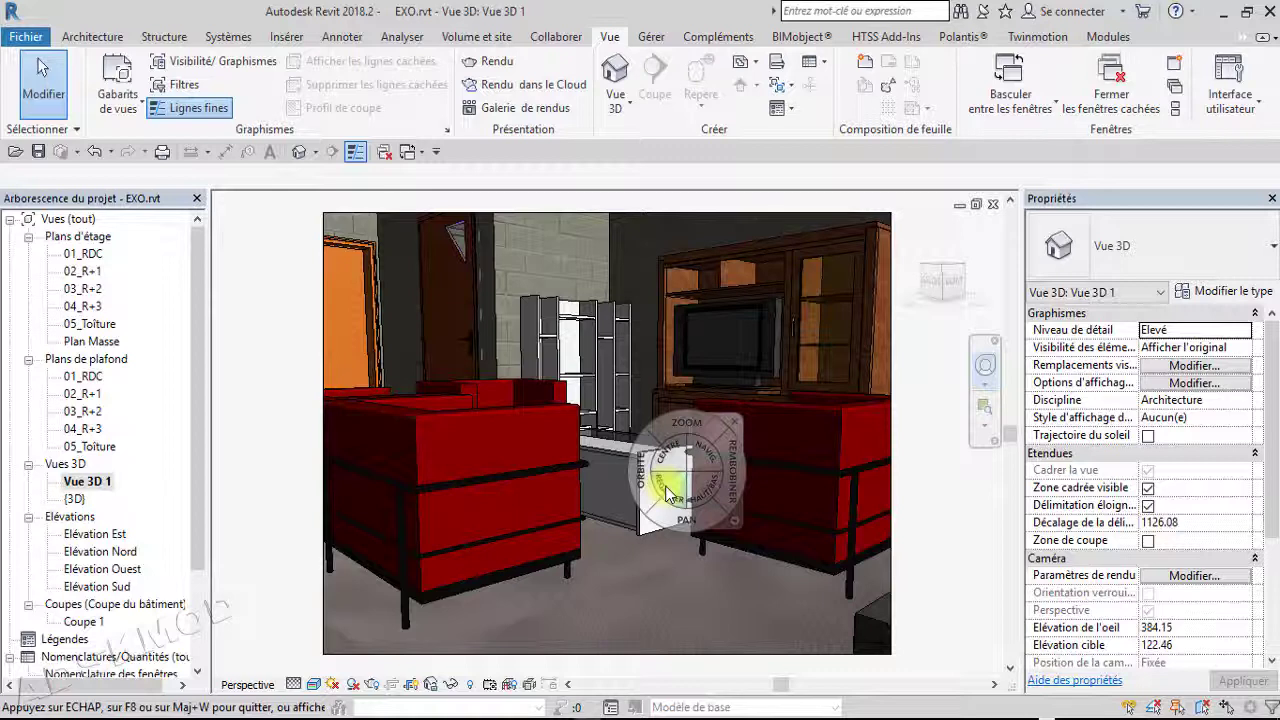
pyautogui.press('Escape')
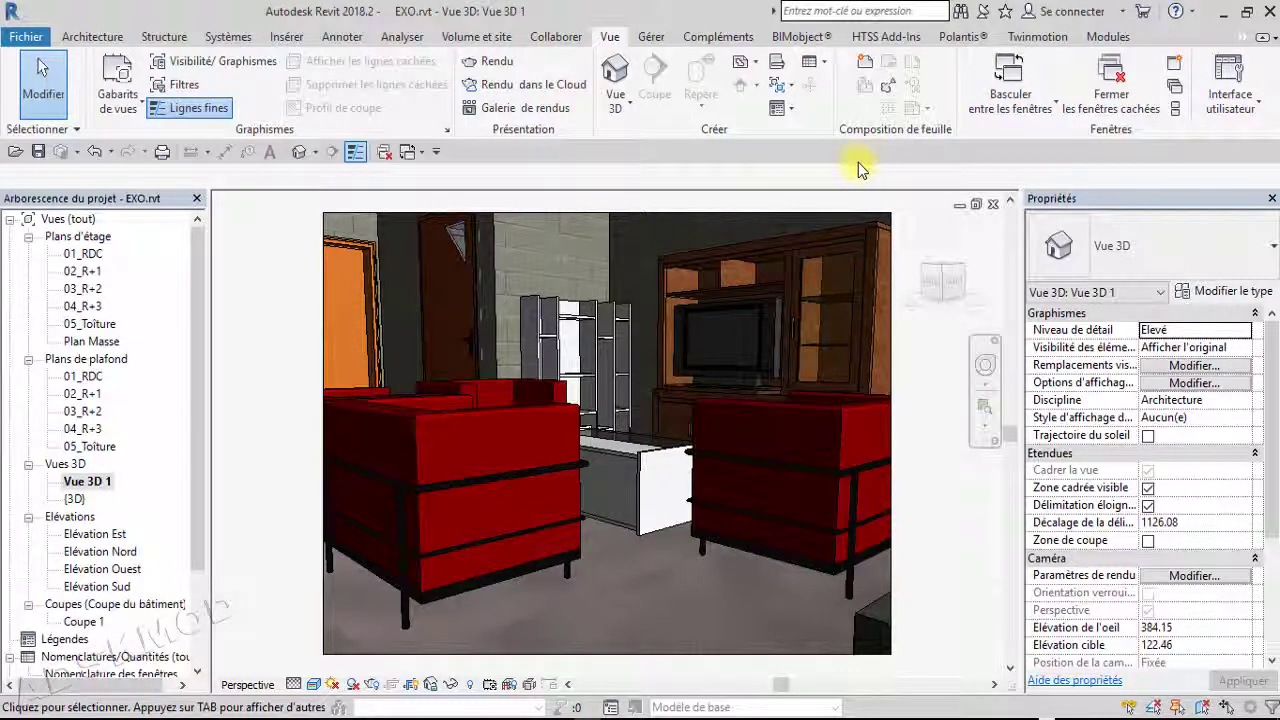
# Start loading a family and examine the furniture categories in the Mobilier library folder
pyautogui.click(88, 41)
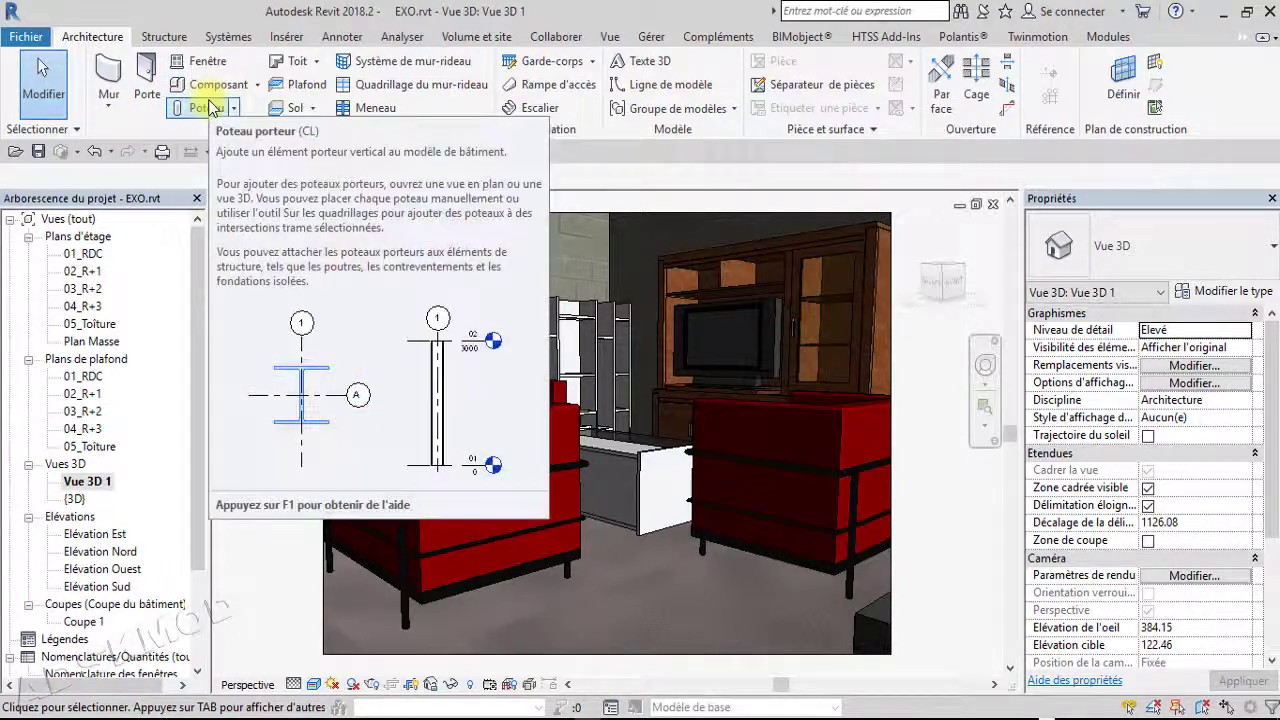
pyautogui.click(286, 40)
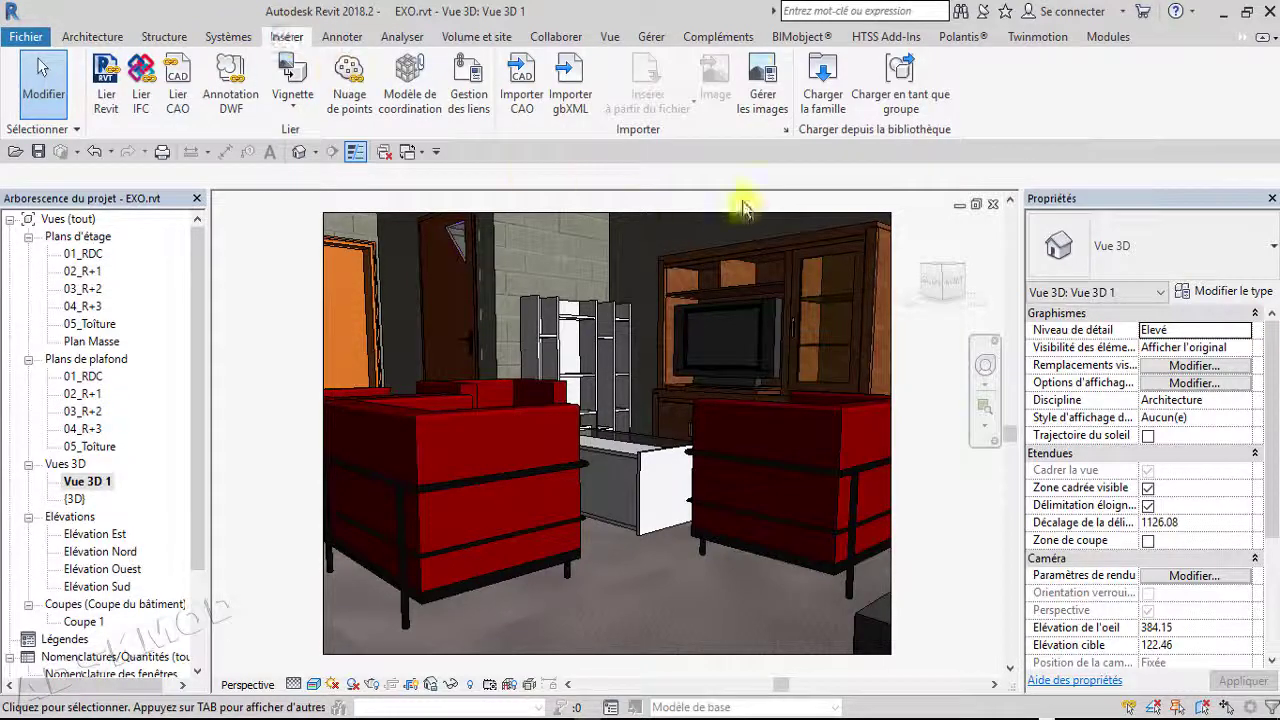
pyautogui.click(838, 97)
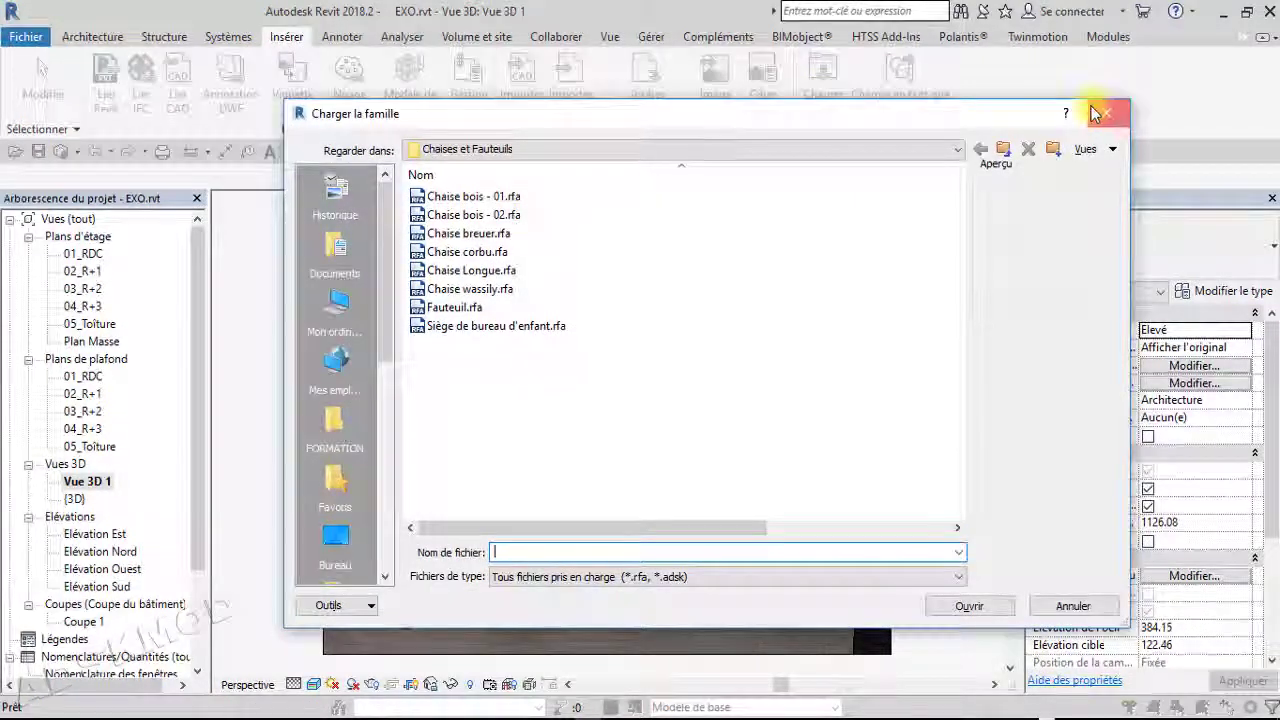
pyautogui.click(1108, 113)
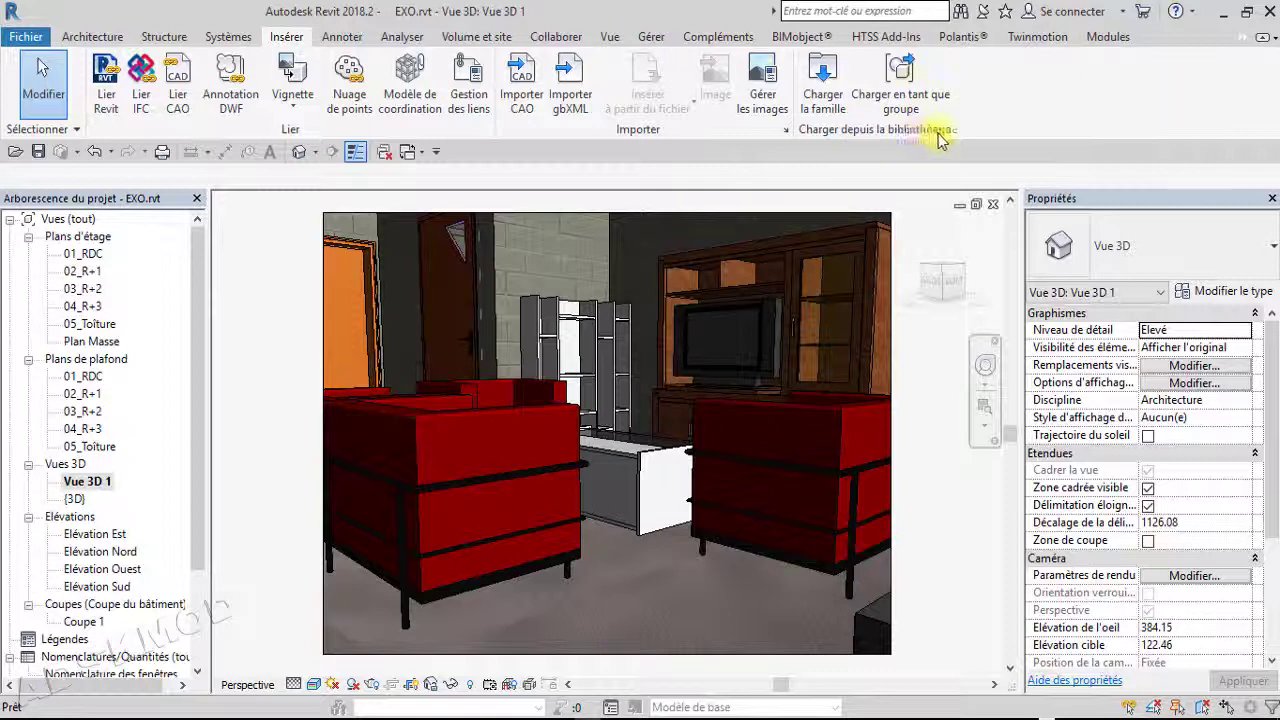
pyautogui.click(823, 78)
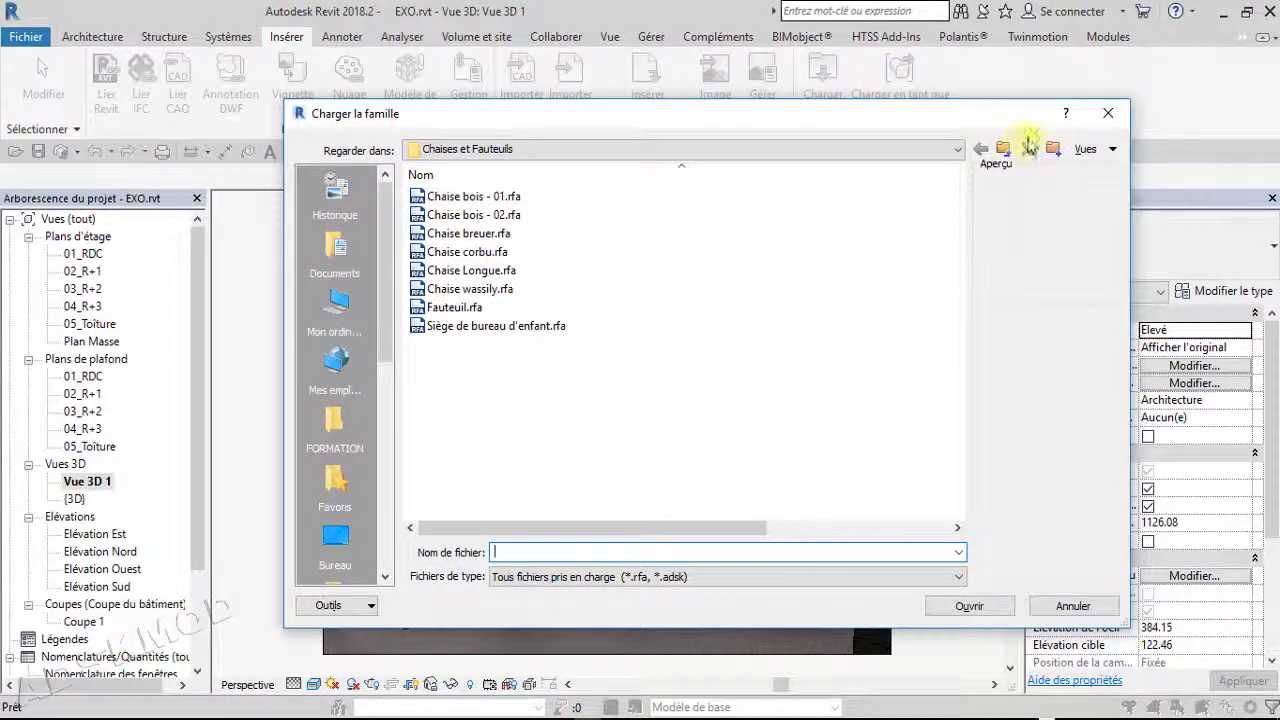
pyautogui.click(1002, 148)
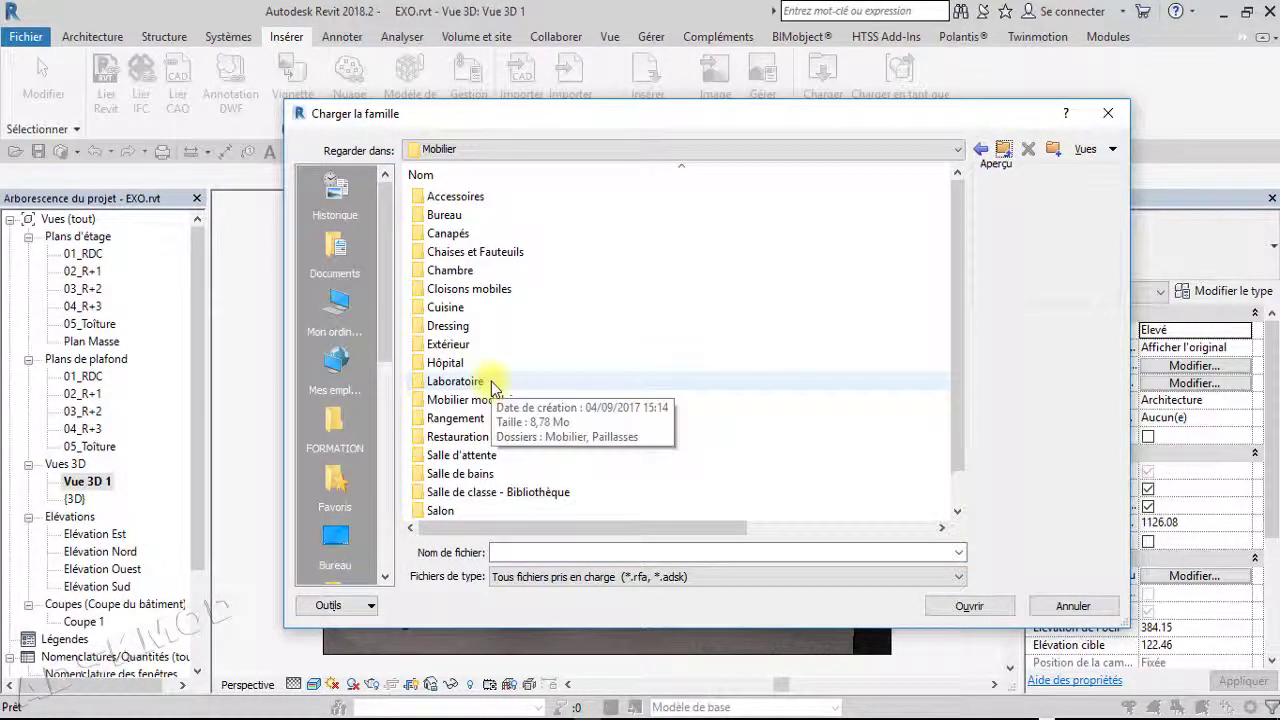
pyautogui.scroll(-1, 490, 385)
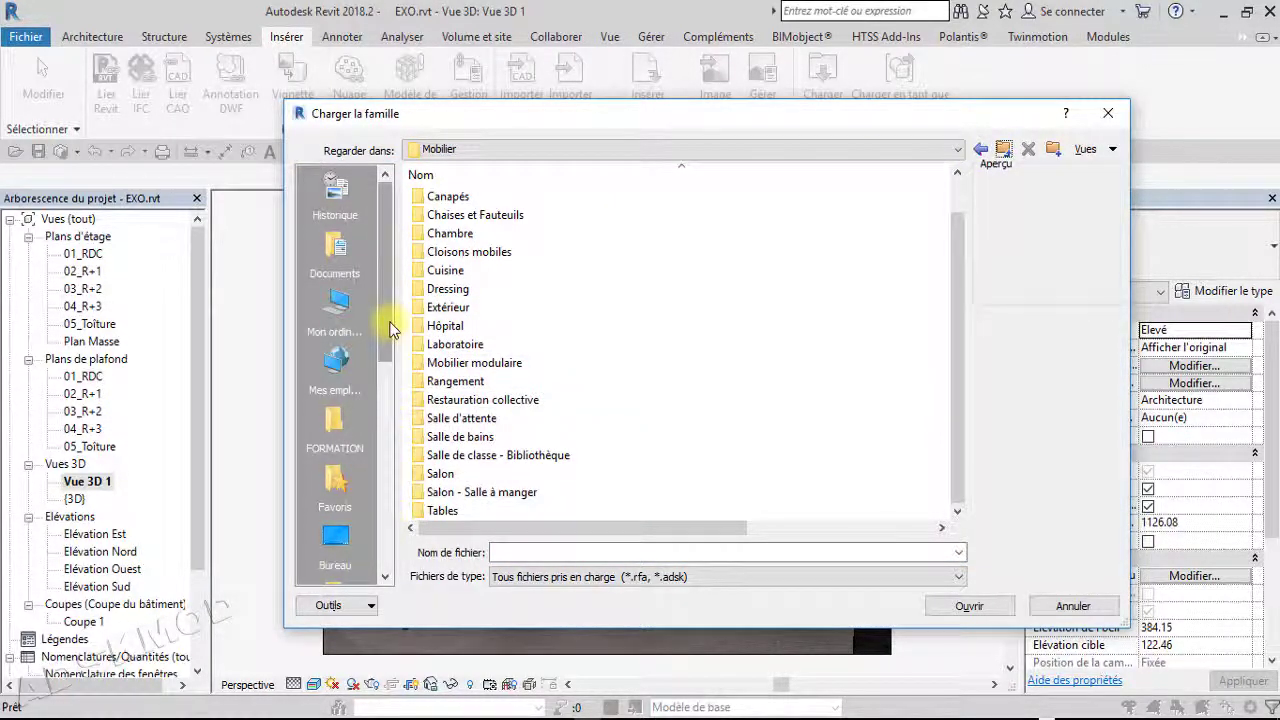
pyautogui.moveTo(391, 330)
pyautogui.mouseDown()
pyautogui.moveTo(393, 368)
pyautogui.moveTo(394, 350)
pyautogui.mouseUp()
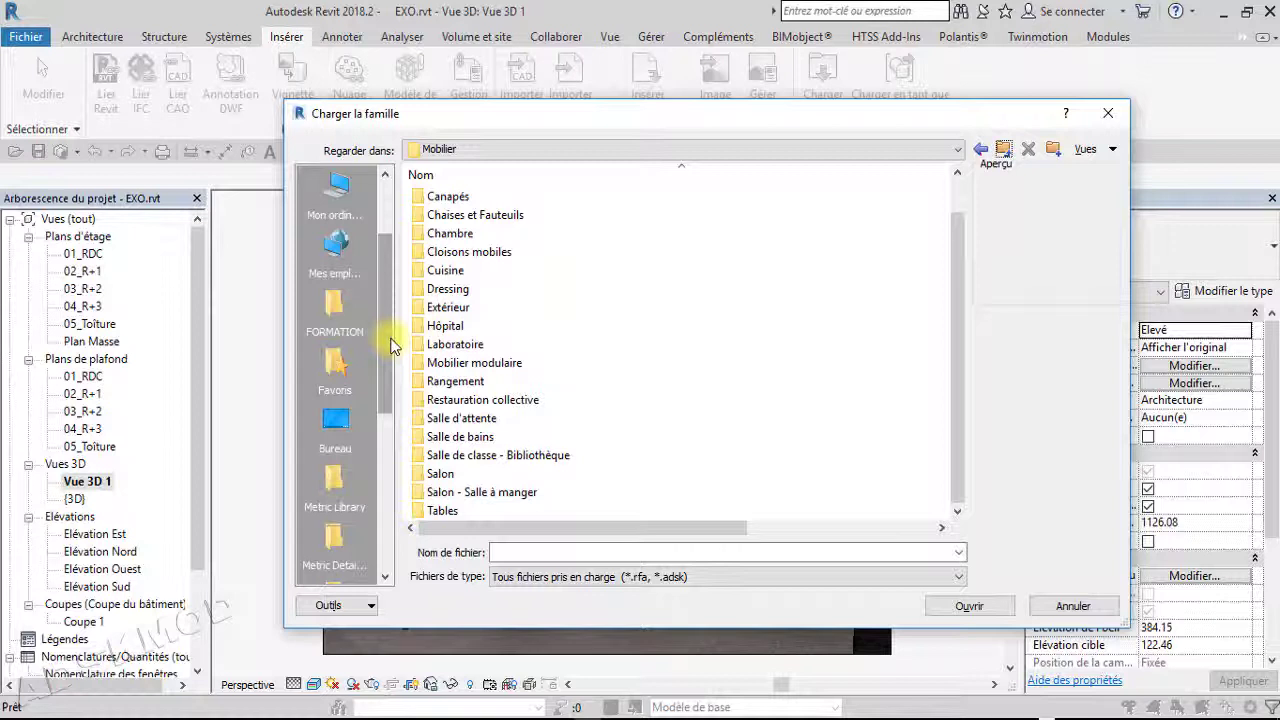
# Browse the Metric Library and the Architecture folder of the metric detail library, and preview Brique au-delà.rfa
pyautogui.click(330, 490)
pyautogui.moveTo(381, 375); pyautogui.dragTo(385, 422)
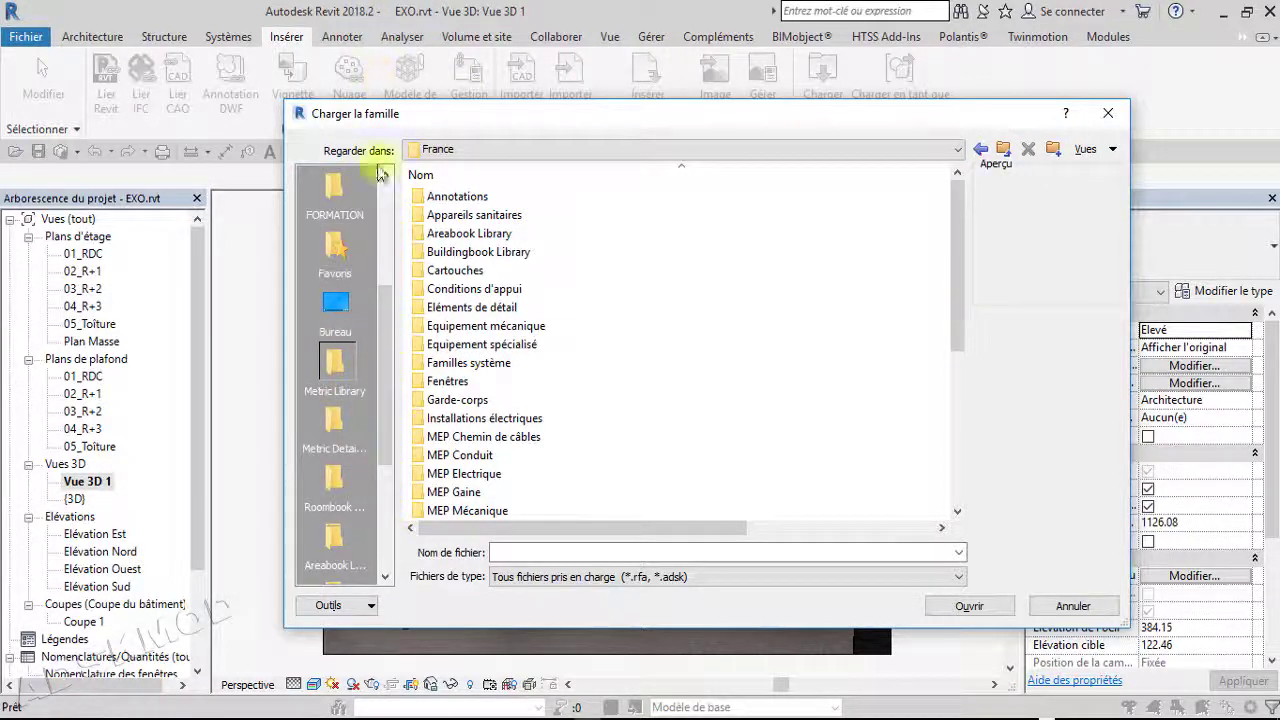
pyautogui.click(334, 420)
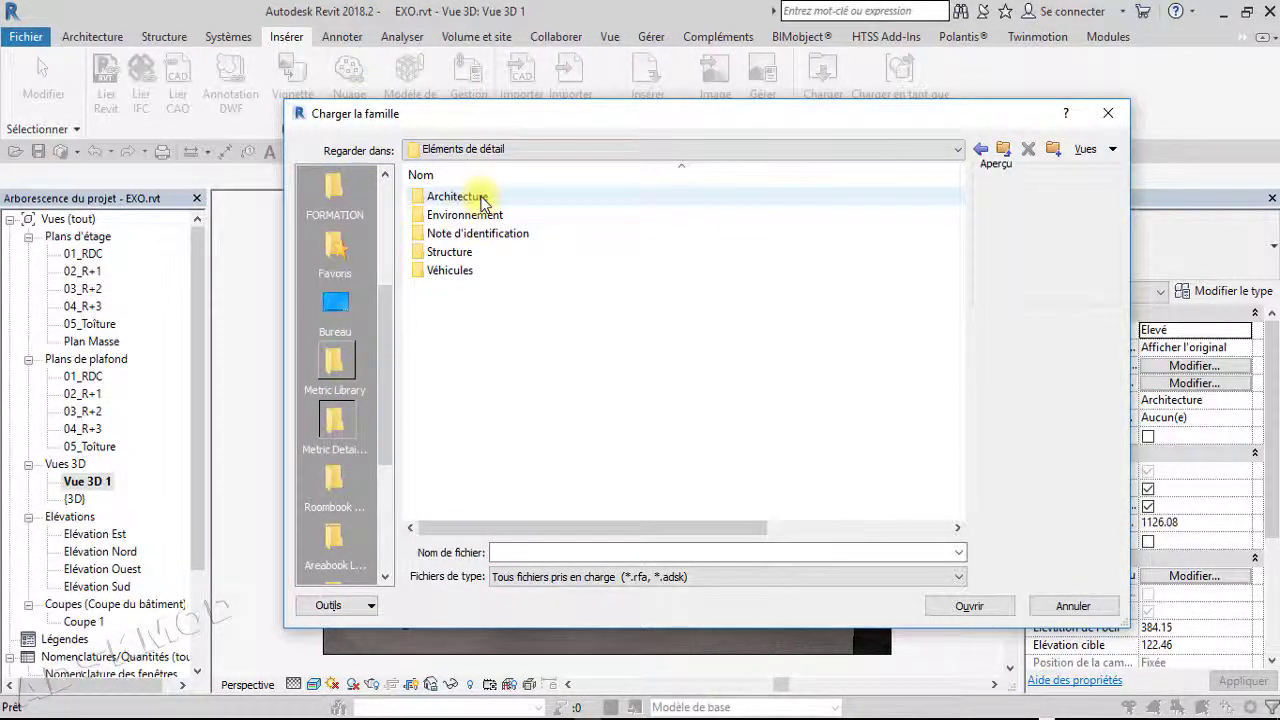
pyautogui.doubleClick(482, 200)
pyautogui.click(462, 252)
pyautogui.click(455, 289)
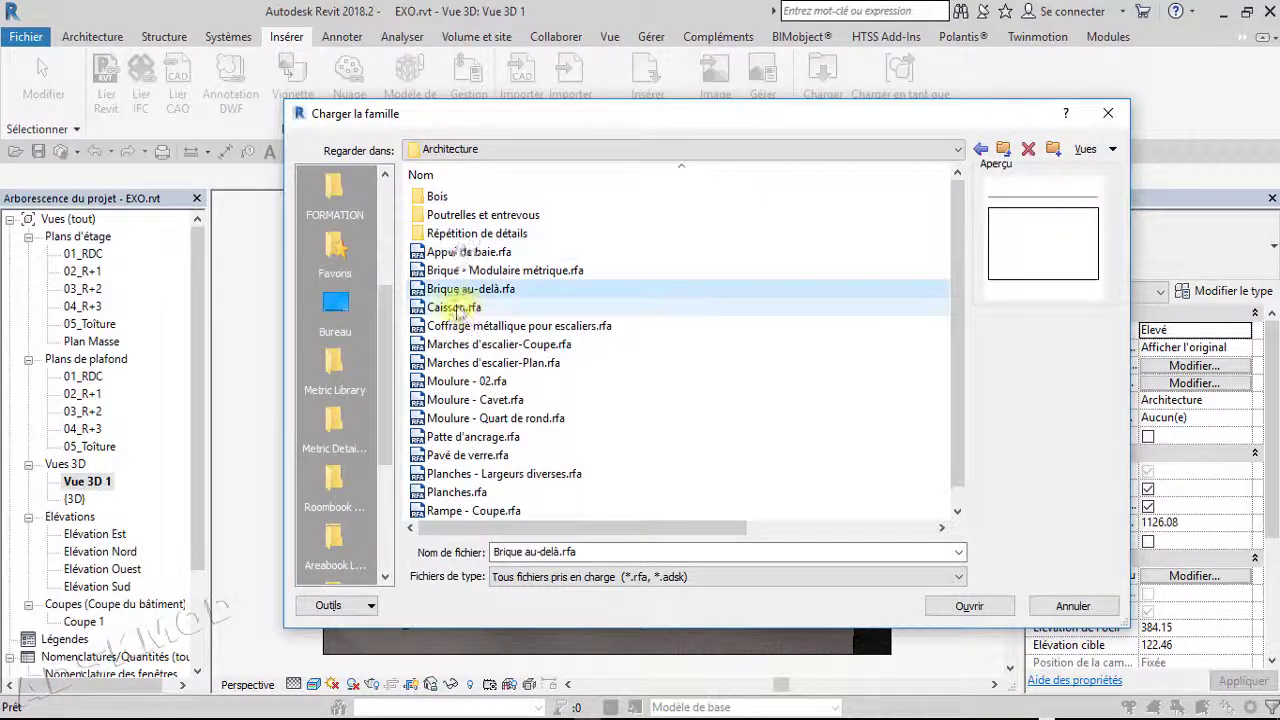
# Browse the family files in the Areabook Library and the Buildingbook Library
pyautogui.click(343, 512)
pyautogui.click(336, 540)
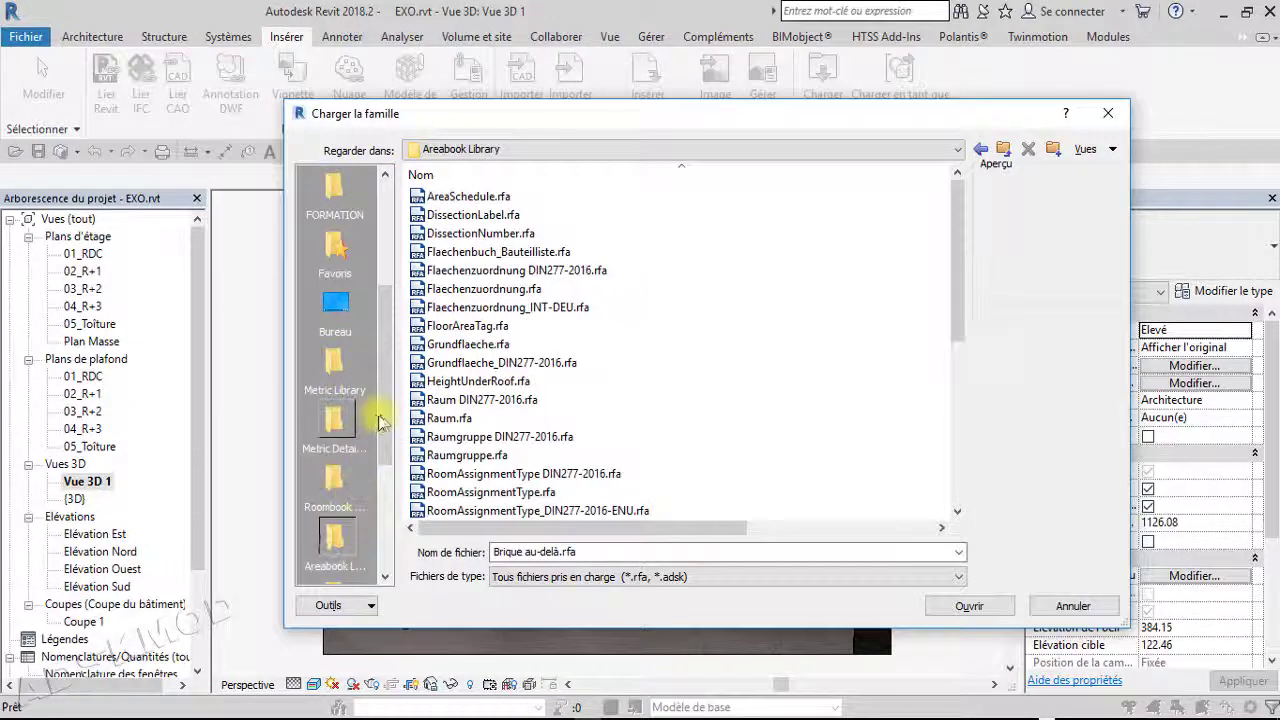
pyautogui.moveTo(380, 422); pyautogui.dragTo(380, 464)
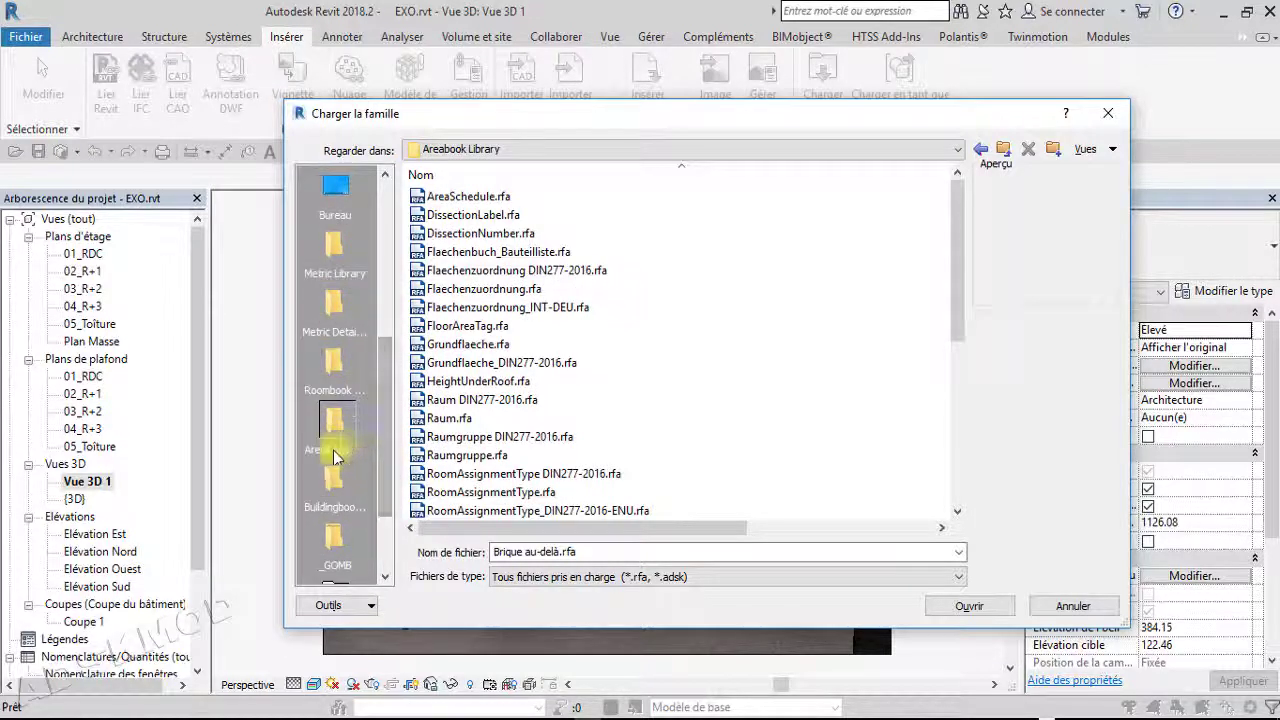
pyautogui.moveTo(382, 412); pyautogui.dragTo(390, 437)
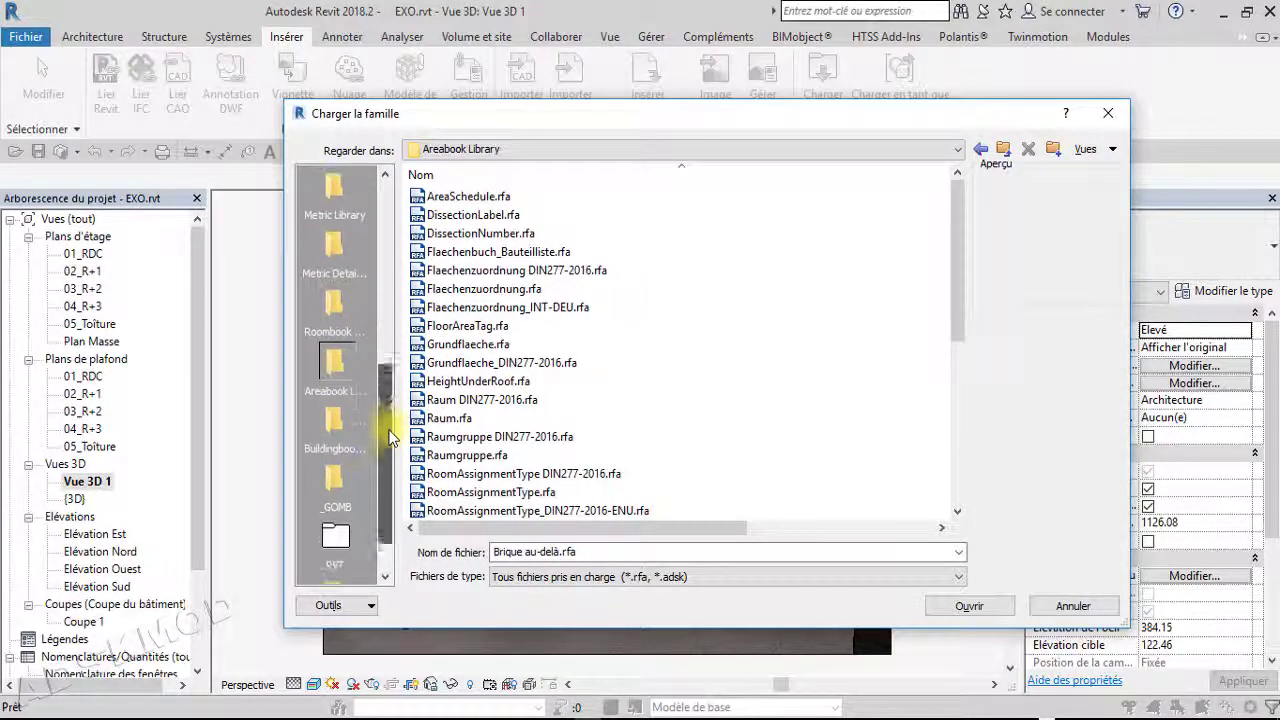
pyautogui.click(335, 428)
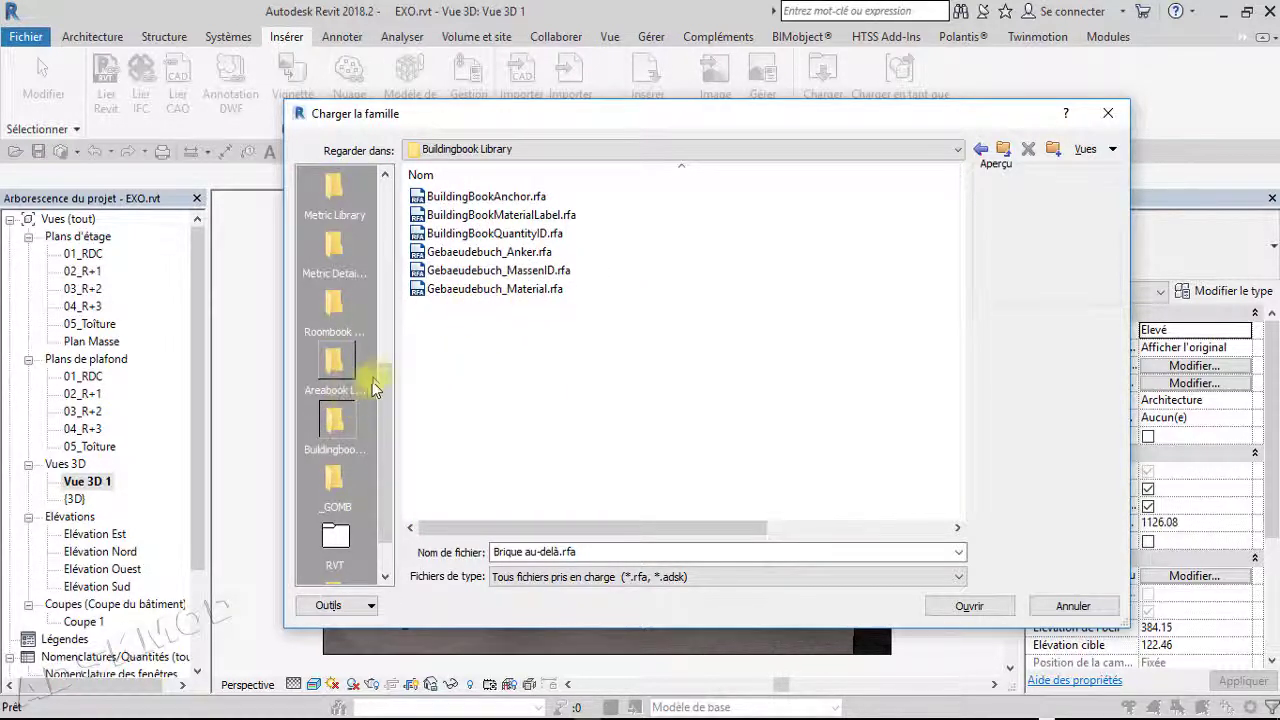
pyautogui.scroll(-1, 380, 410)
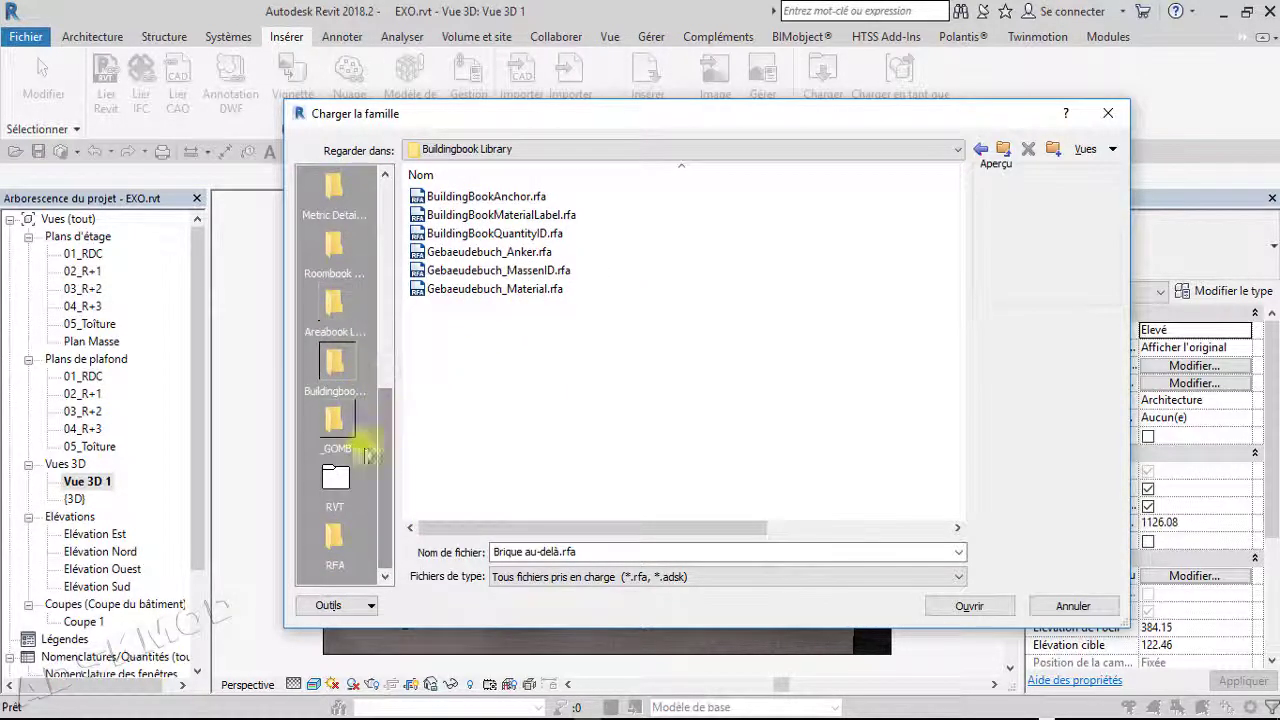
# Open the RFA folder, and enlarge and reposition the family loading dialog to show all its category folders
pyautogui.click(337, 545)
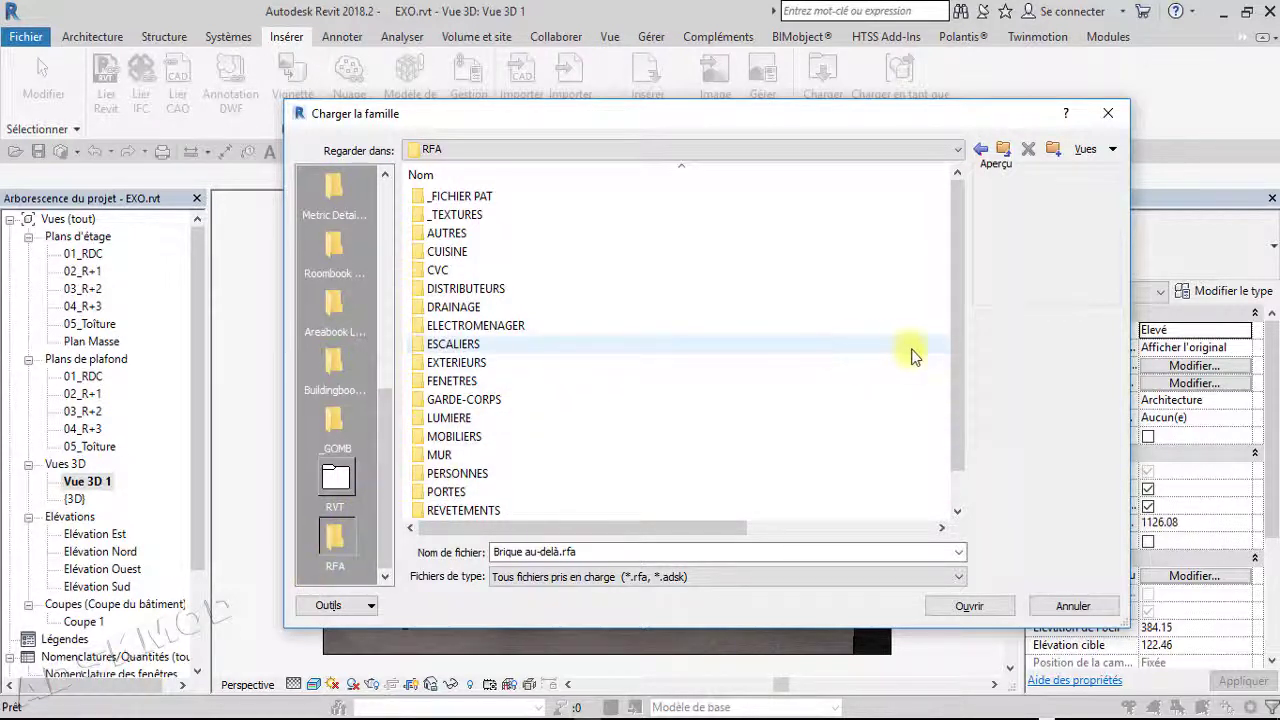
pyautogui.moveTo(1128, 626); pyautogui.dragTo(1171, 674)
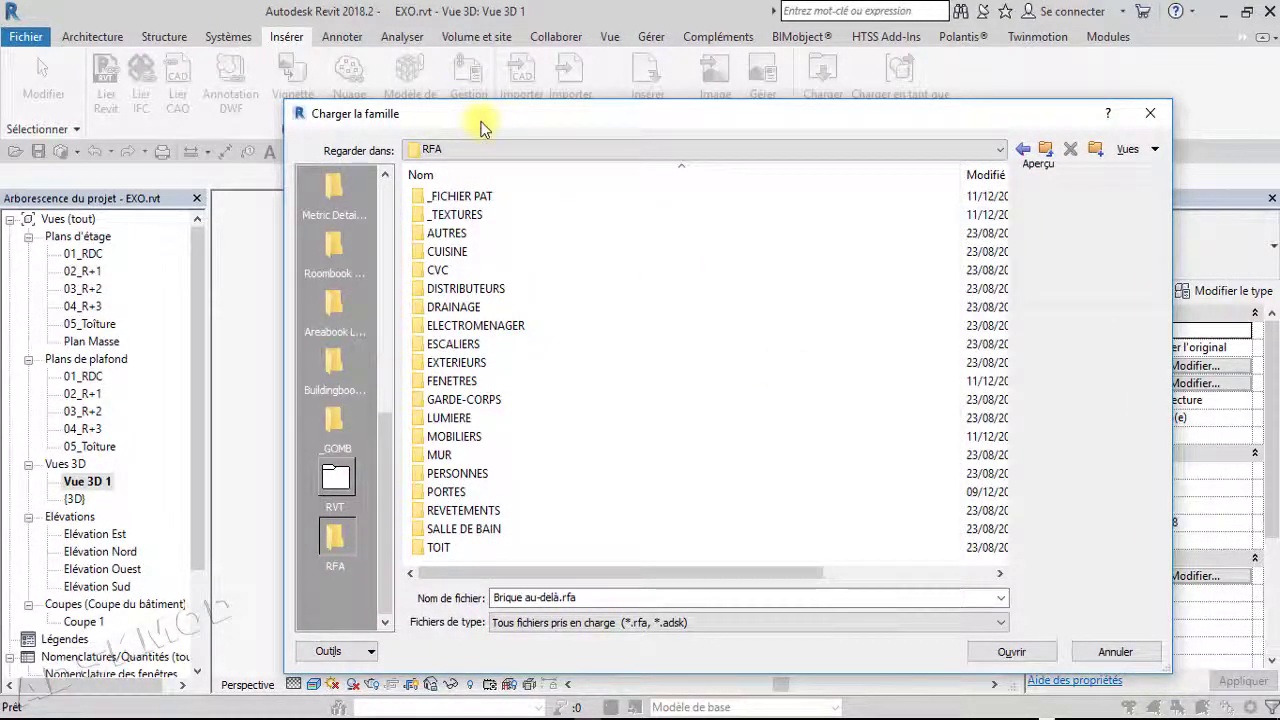
pyautogui.moveTo(480, 126); pyautogui.dragTo(425, 72)
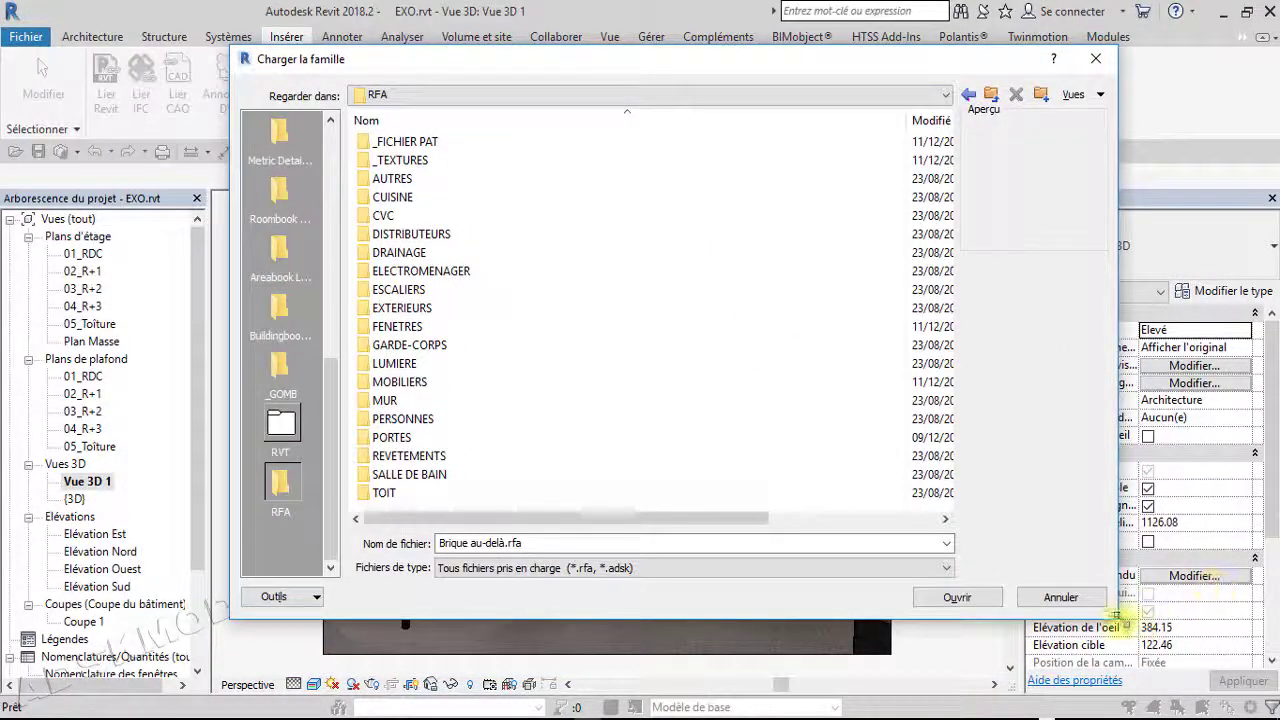
pyautogui.moveTo(1117, 621); pyautogui.dragTo(1138, 640)
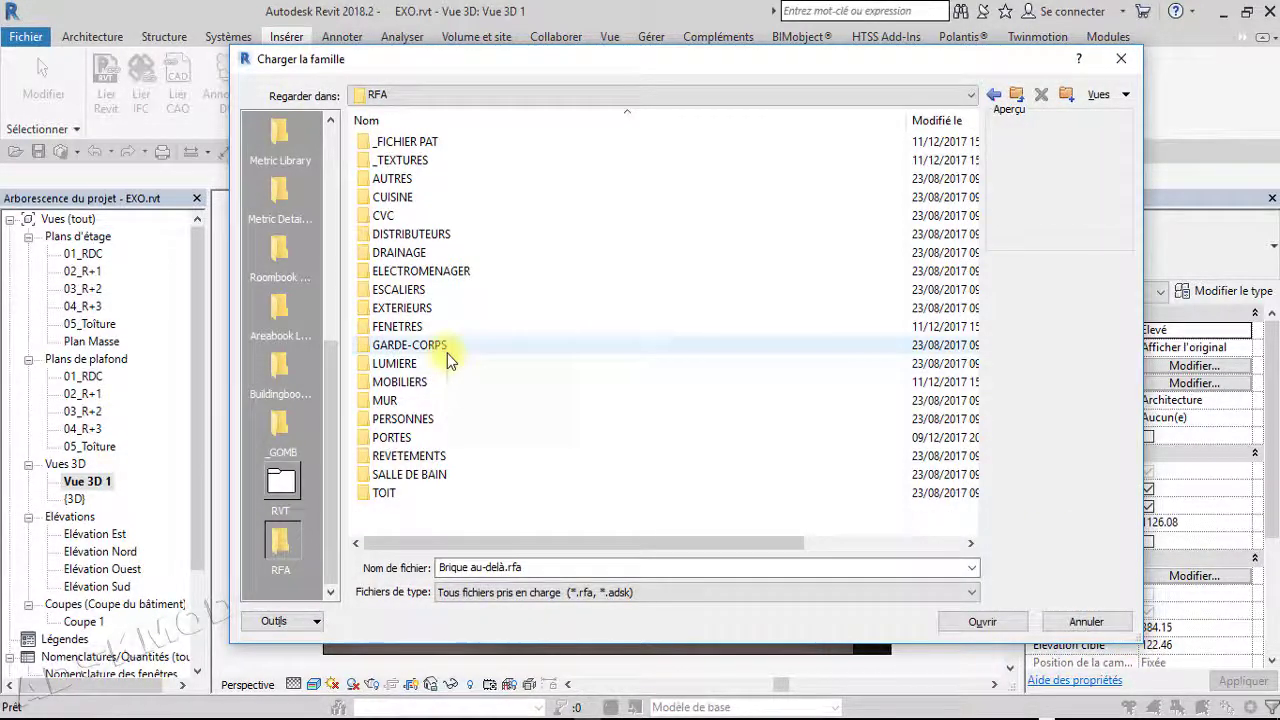
# Browse the AUTRES folder, preview Smart_Board_4805.rfa and sndwich_11673.rfa, and close the dialog without loading a family
pyautogui.doubleClick(400, 178)
pyautogui.scroll(-20, 450, 300)
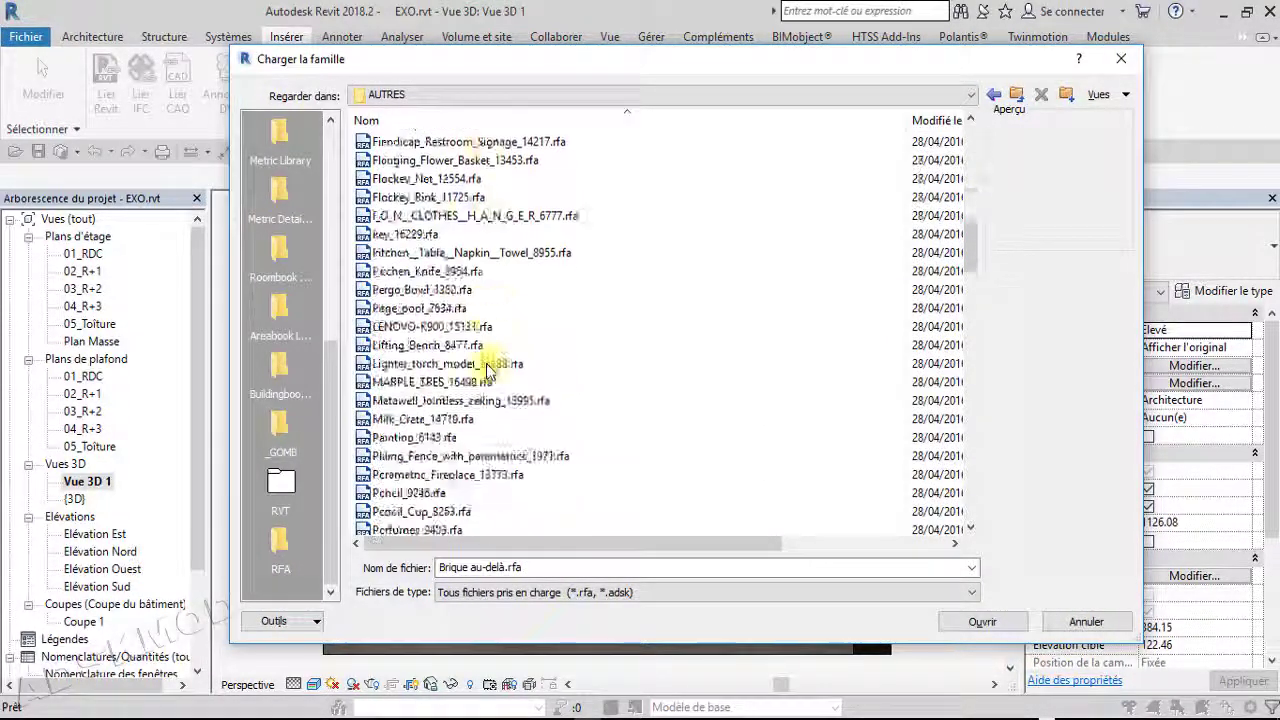
pyautogui.scroll(-20, 488, 368)
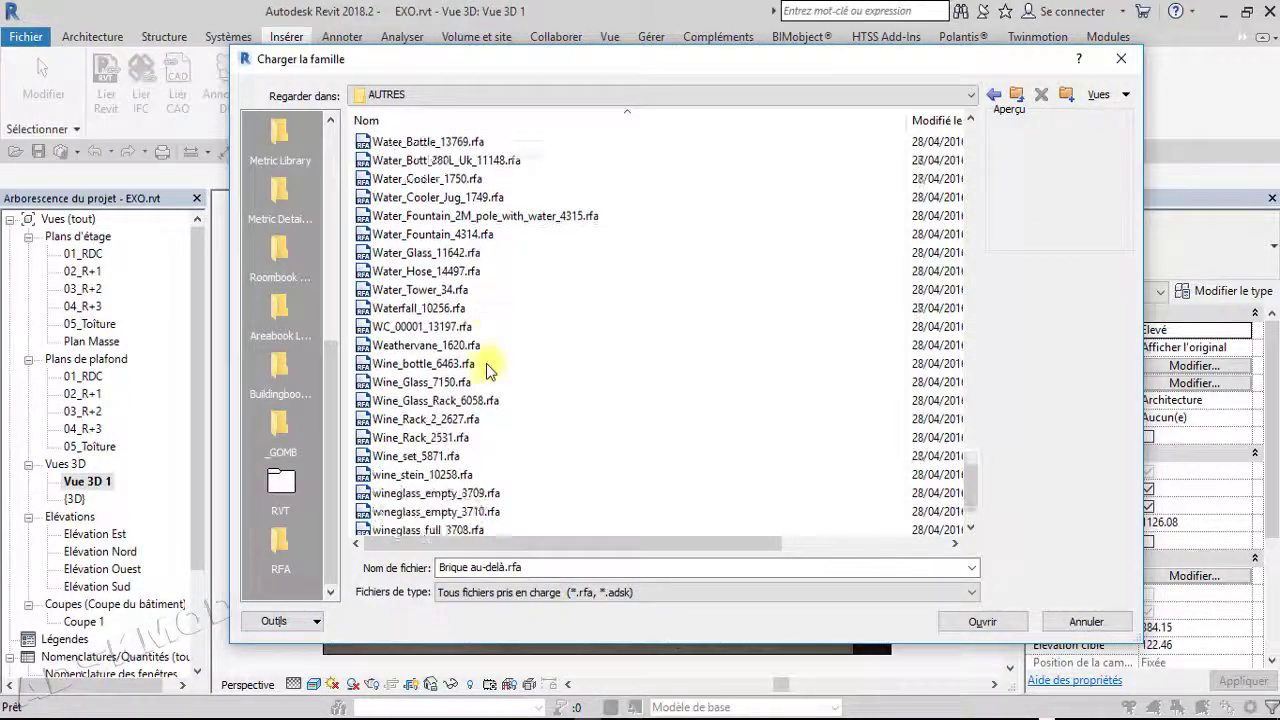
pyautogui.scroll(20, 488, 368)
pyautogui.click(440, 271)
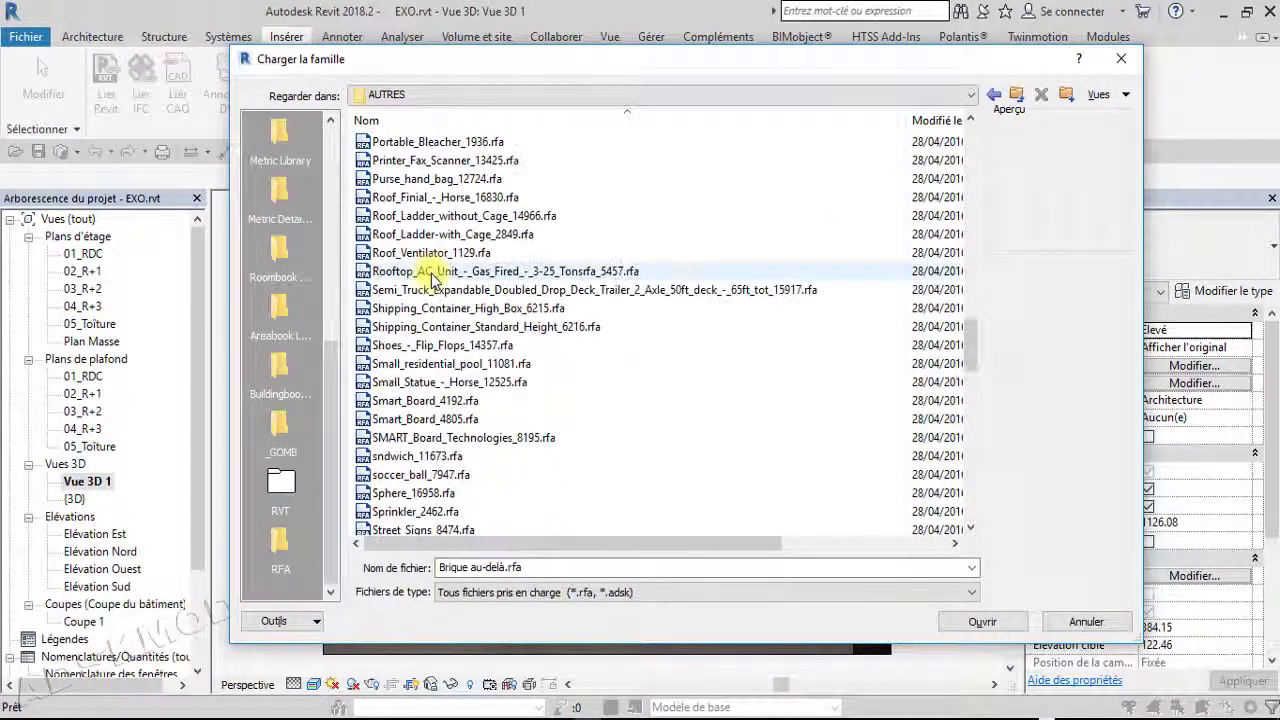
pyautogui.click(420, 417)
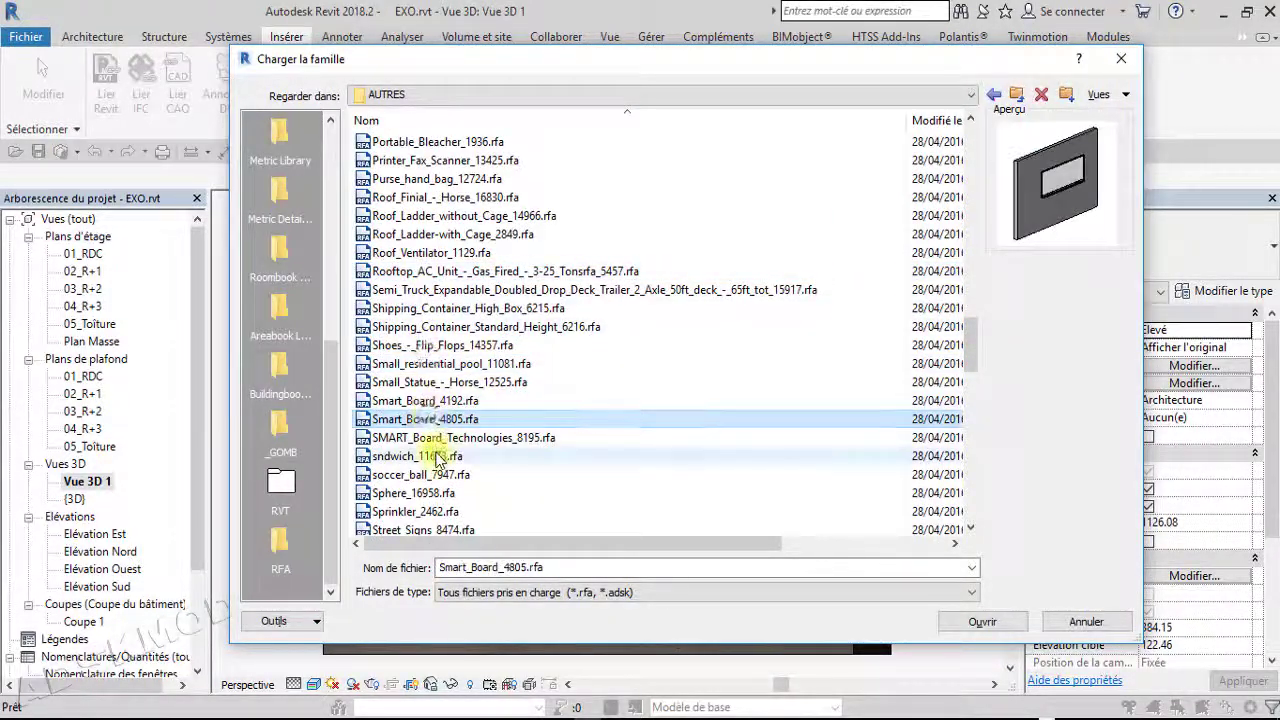
pyautogui.click(430, 455)
pyautogui.click(1016, 94)
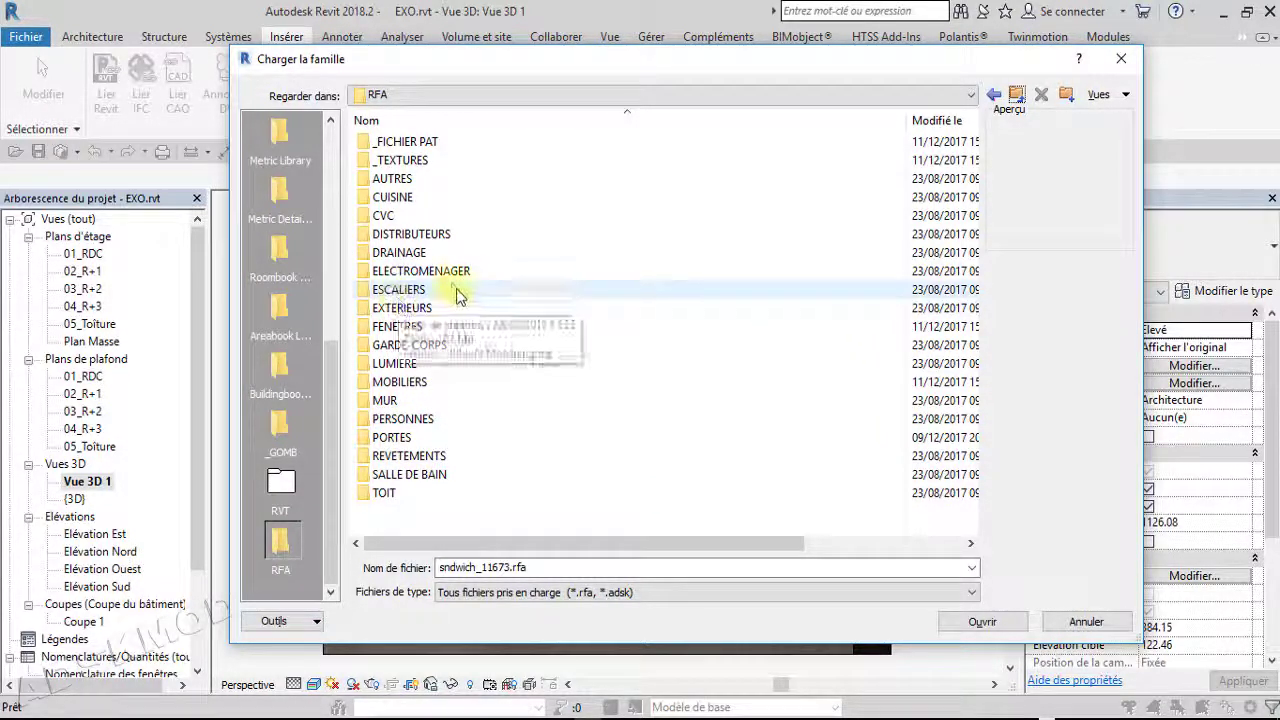
pyautogui.click(1121, 58)
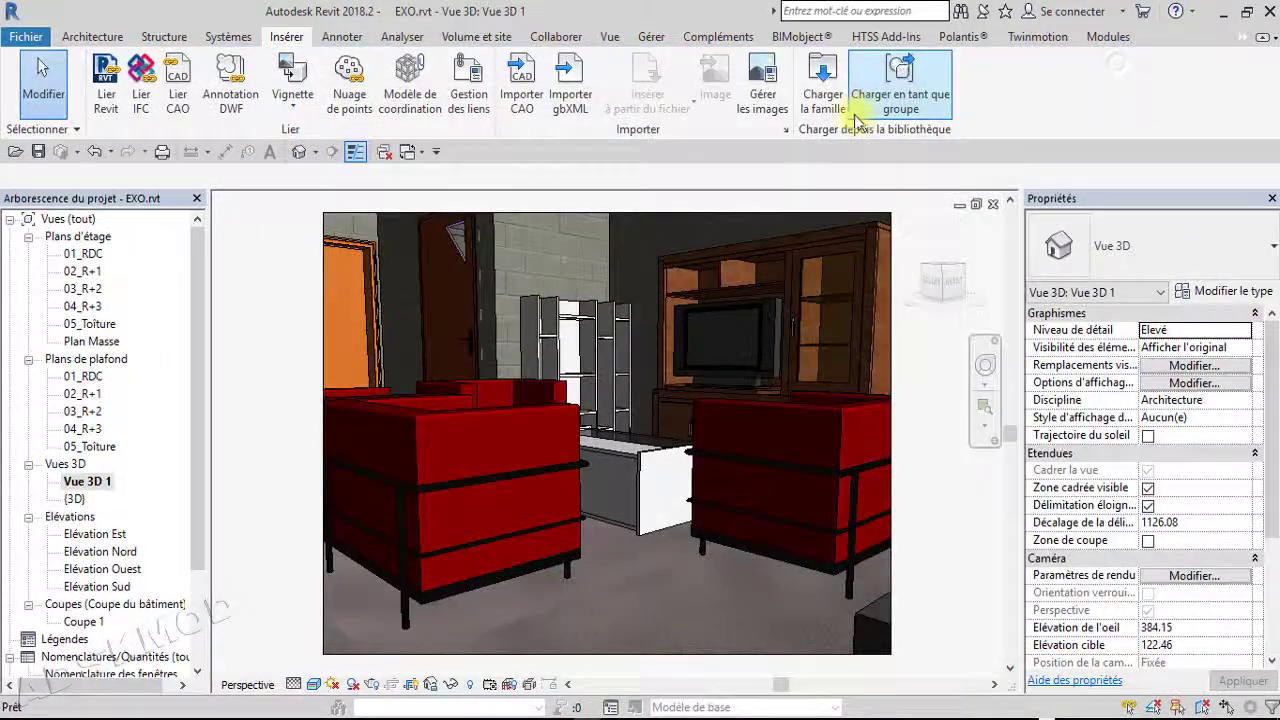
# Open the BIMobject add-in's browser up to its sign-in page, and close it without signing in
pyautogui.click(800, 37)
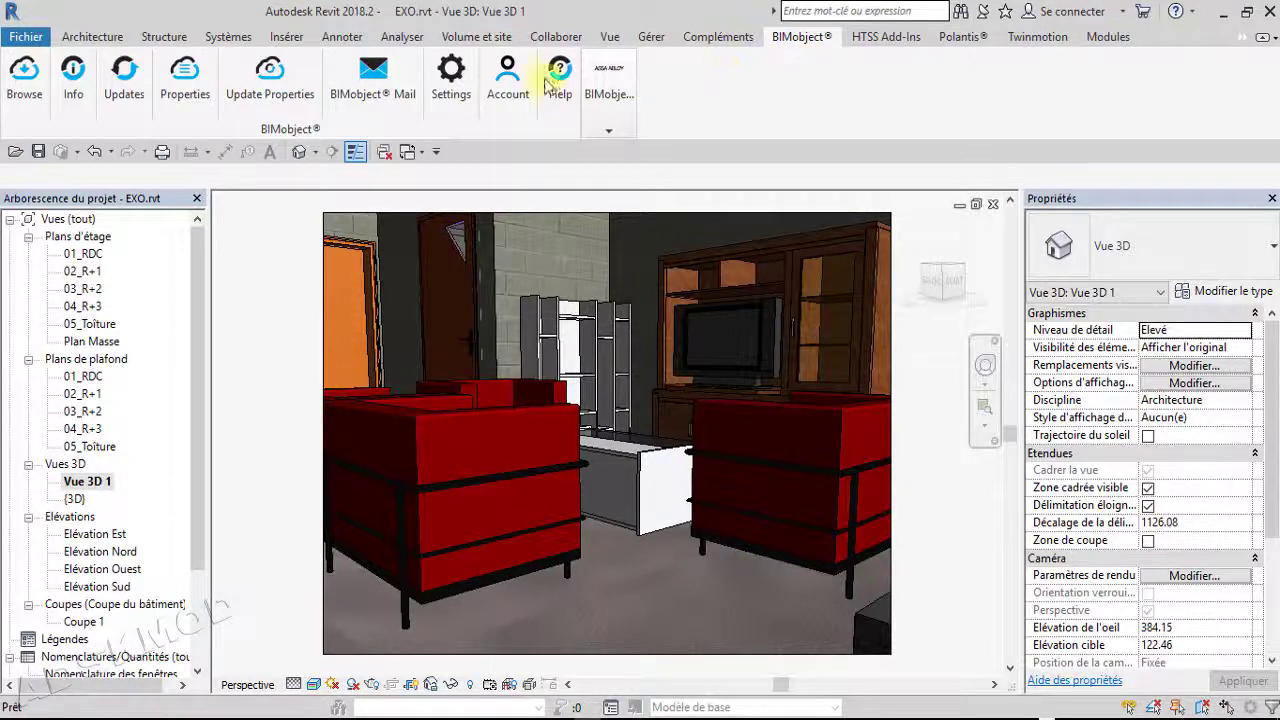
pyautogui.click(24, 75)
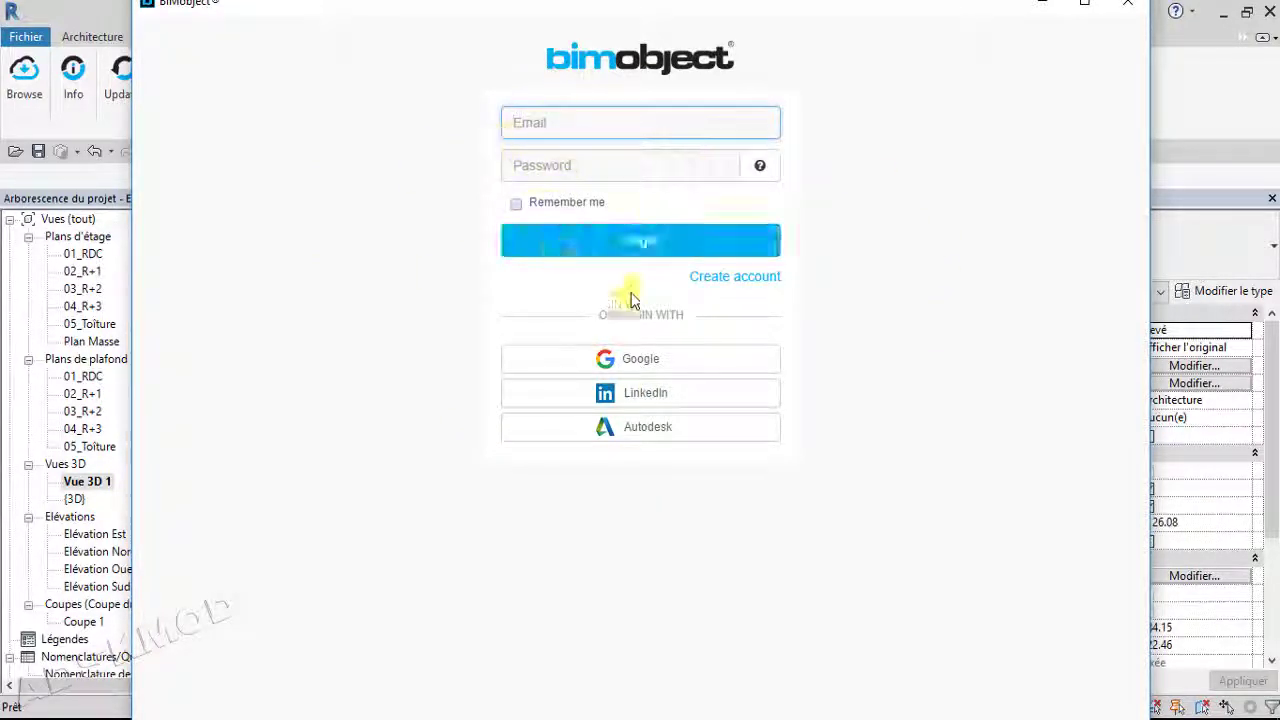
pyautogui.click(1133, 9)
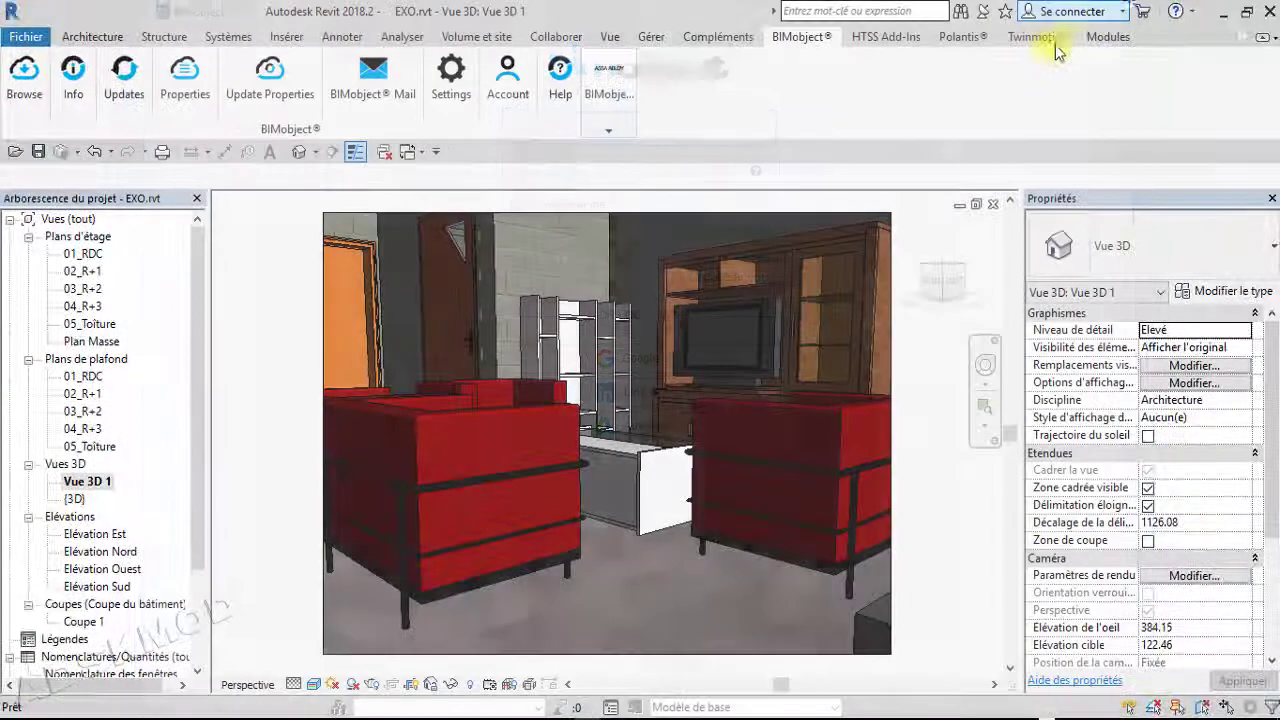
pyautogui.click(806, 435)
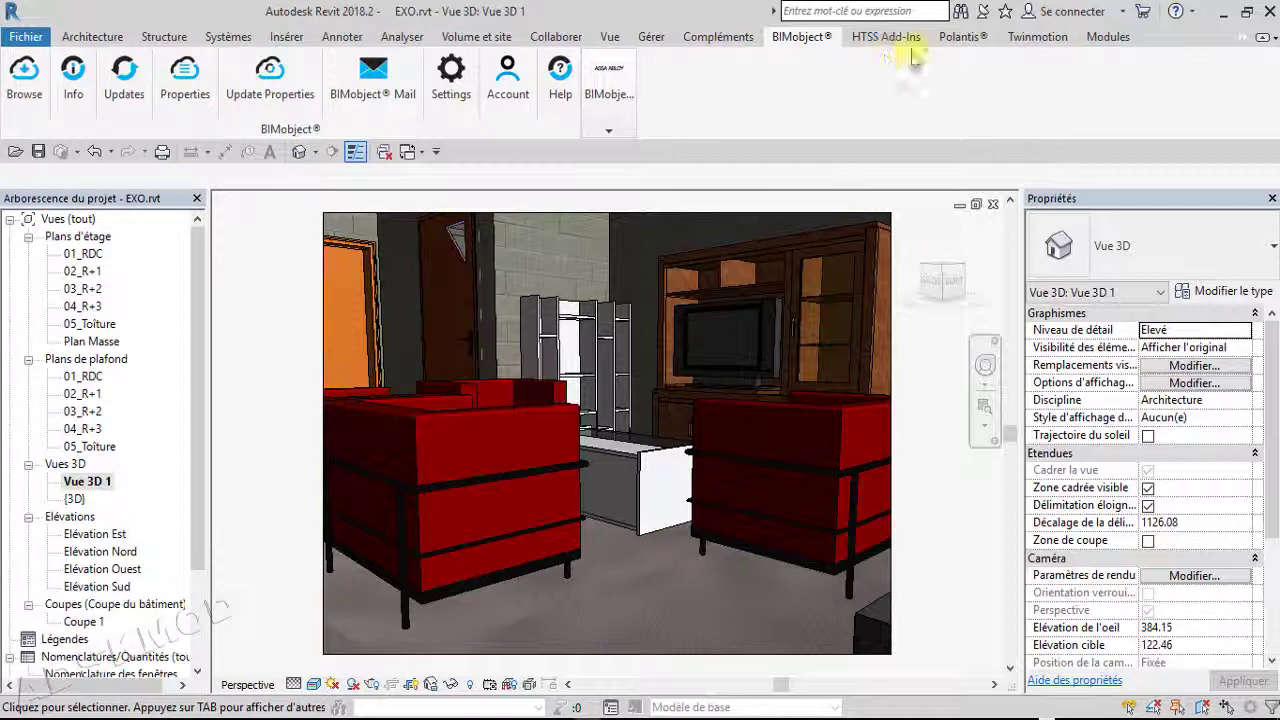
# Open the Polantis add-in's browser and examine the manufacturers featured on its home page
pyautogui.click(962, 38)
pyautogui.click(24, 80)
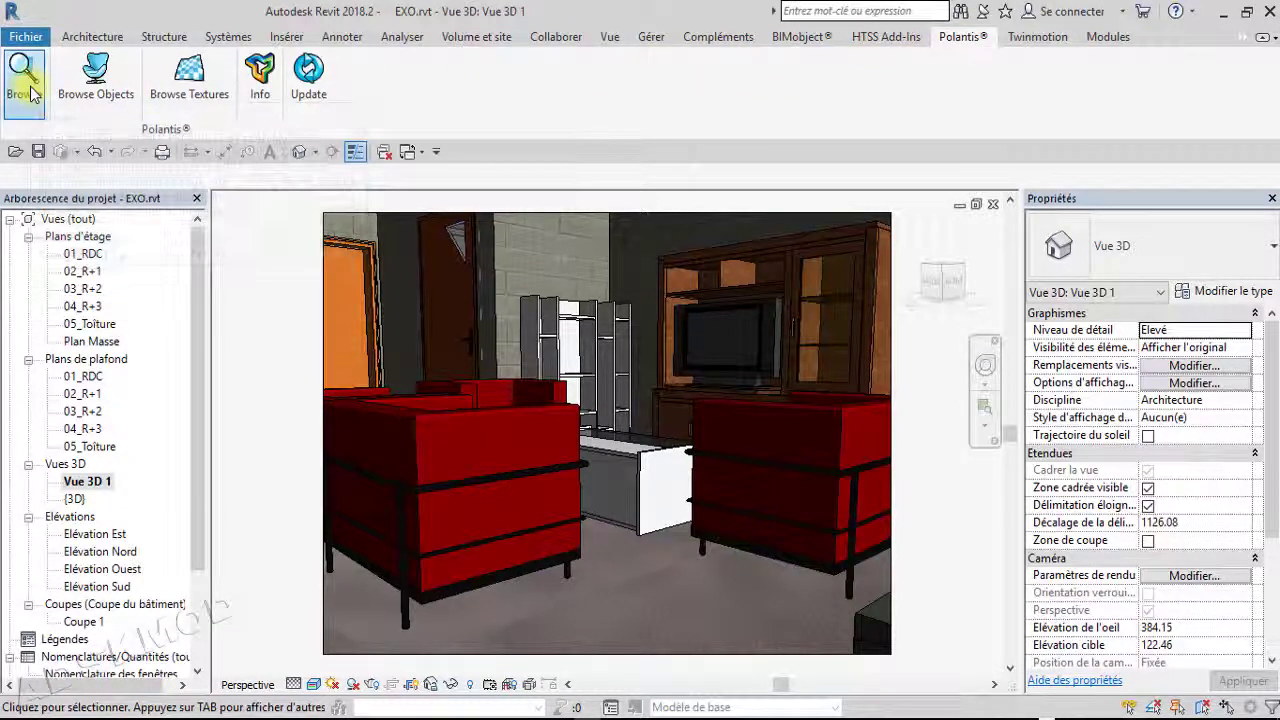
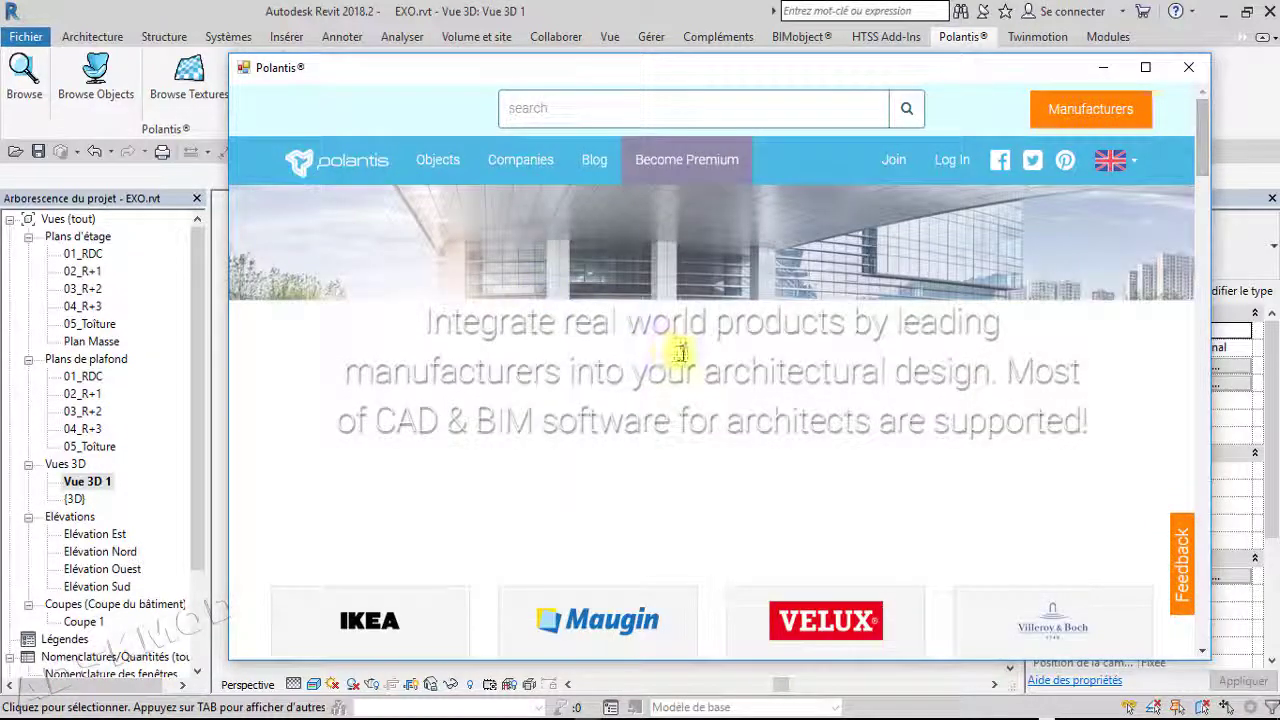
pyautogui.scroll(-6, 660, 350)
pyautogui.scroll(8, 682, 353)
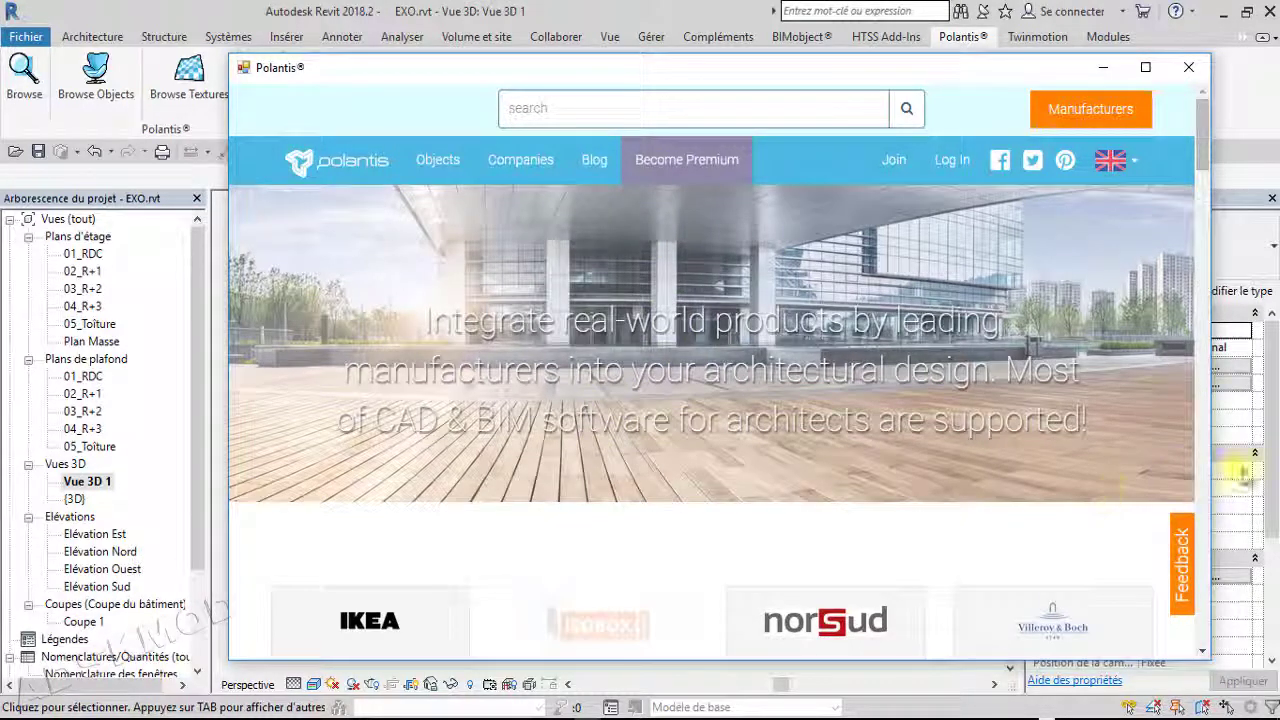
pyautogui.moveTo(1208, 161); pyautogui.dragTo(1208, 198)
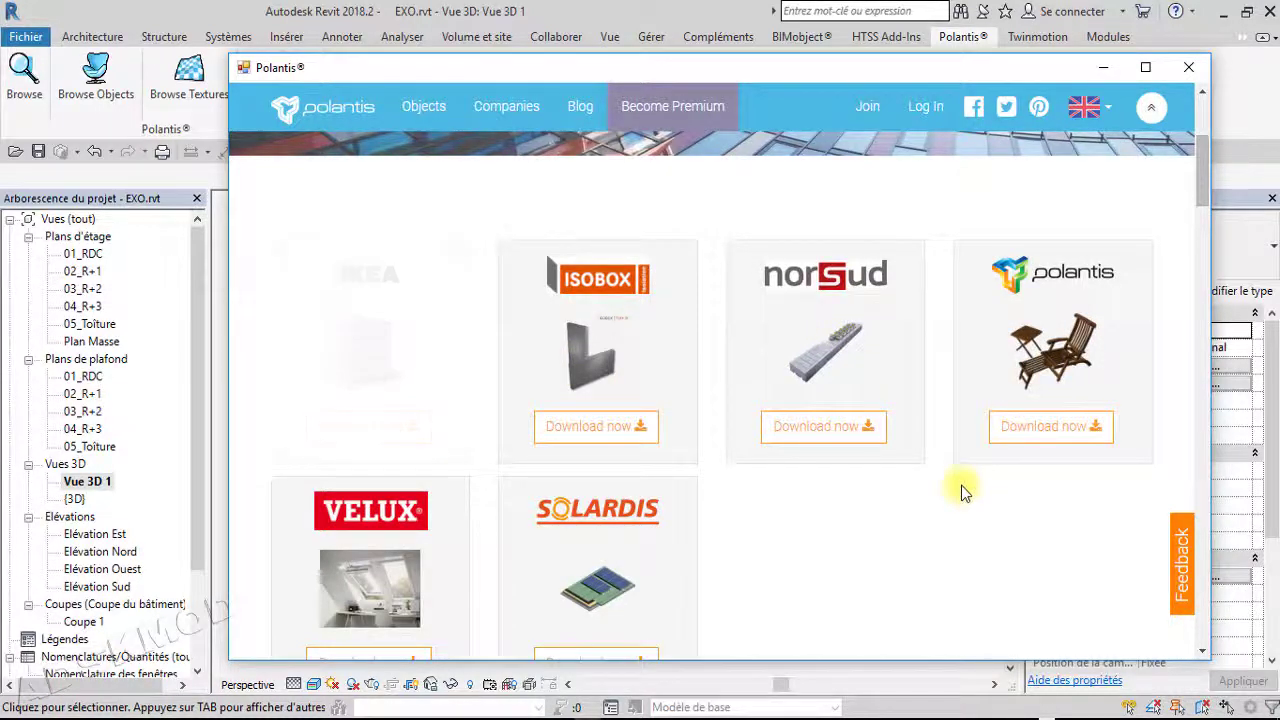
# Search the Polantis object library for "porte" and look through the results
pyautogui.scroll(4, 961, 487)
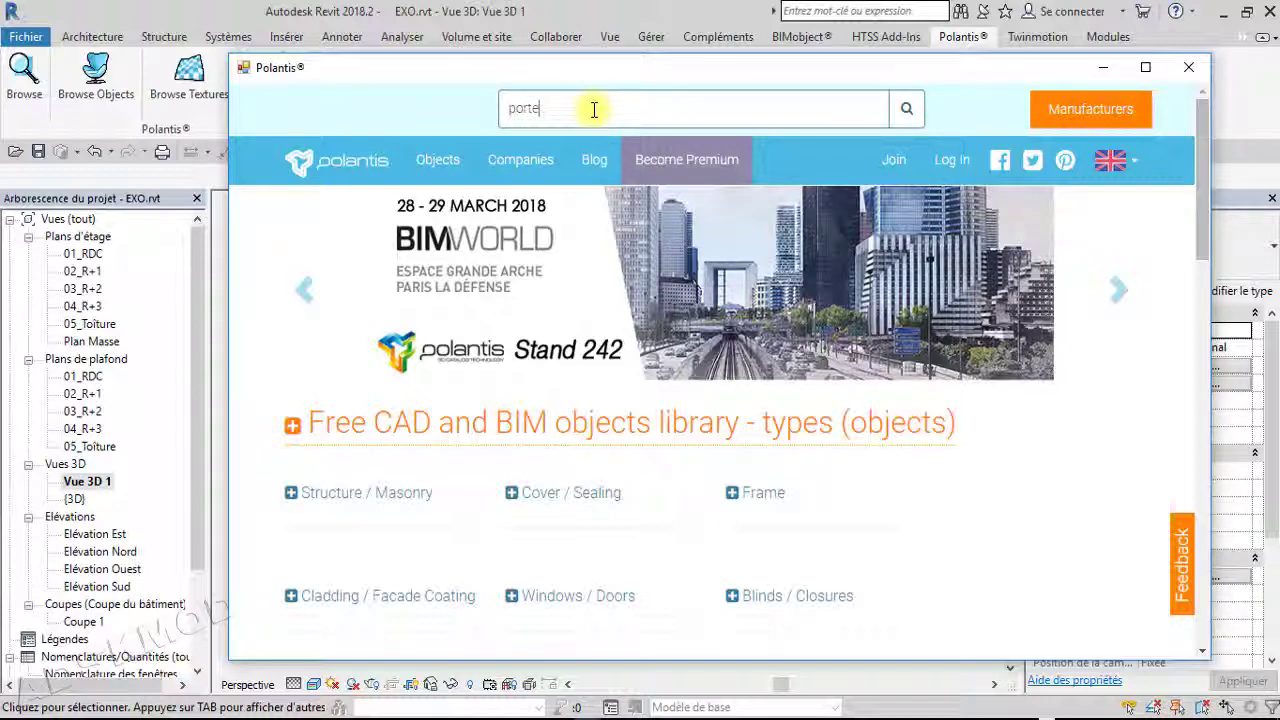
pyautogui.press('Return')
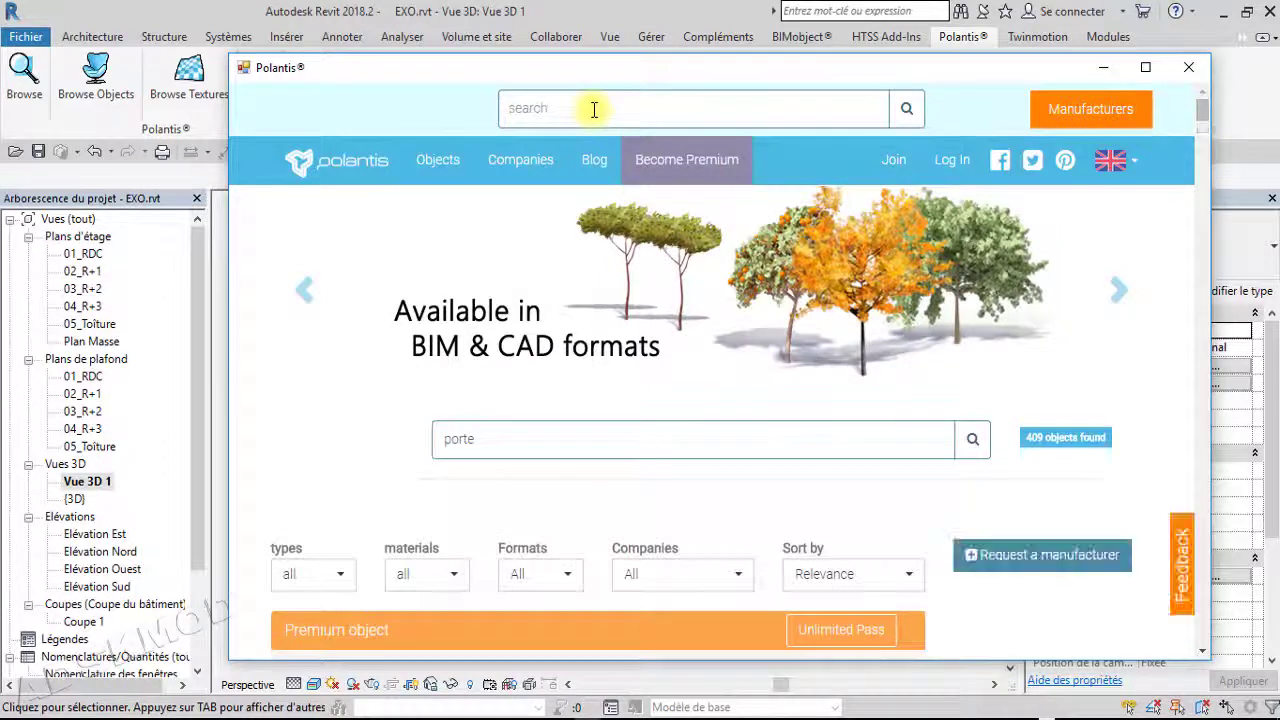
pyautogui.scroll(-5, 929, 378)
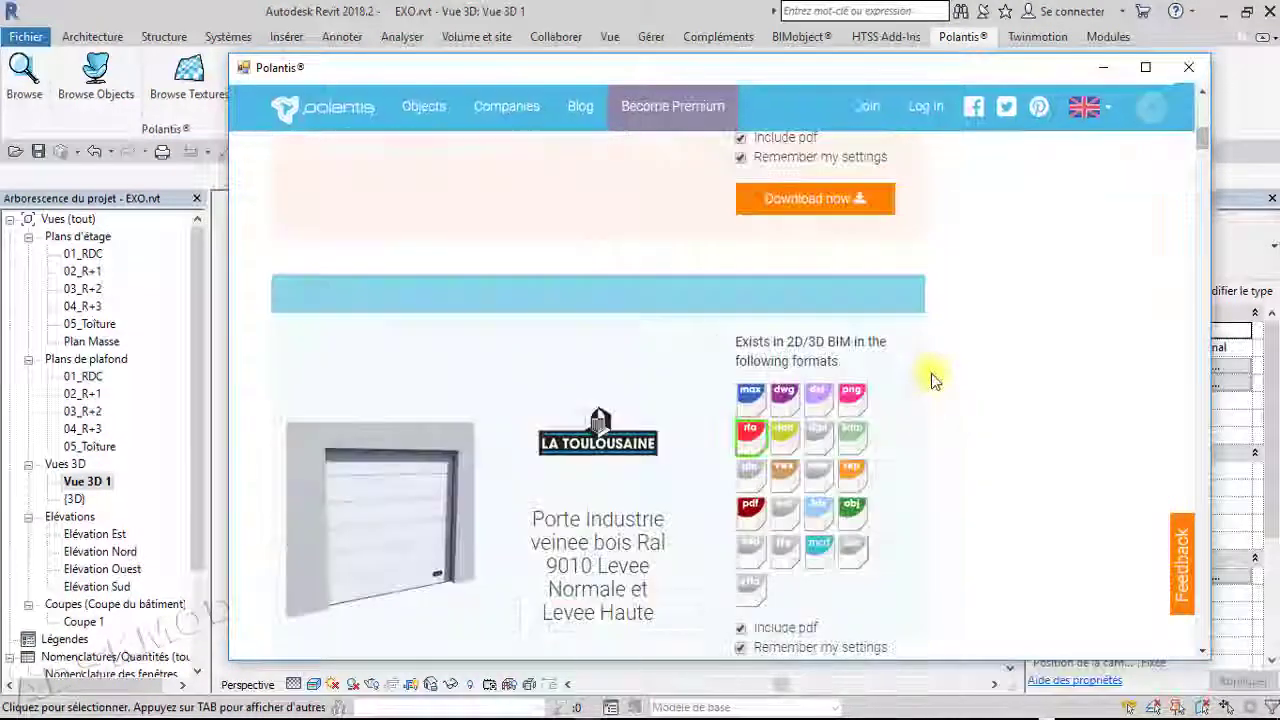
pyautogui.scroll(5, 931, 373)
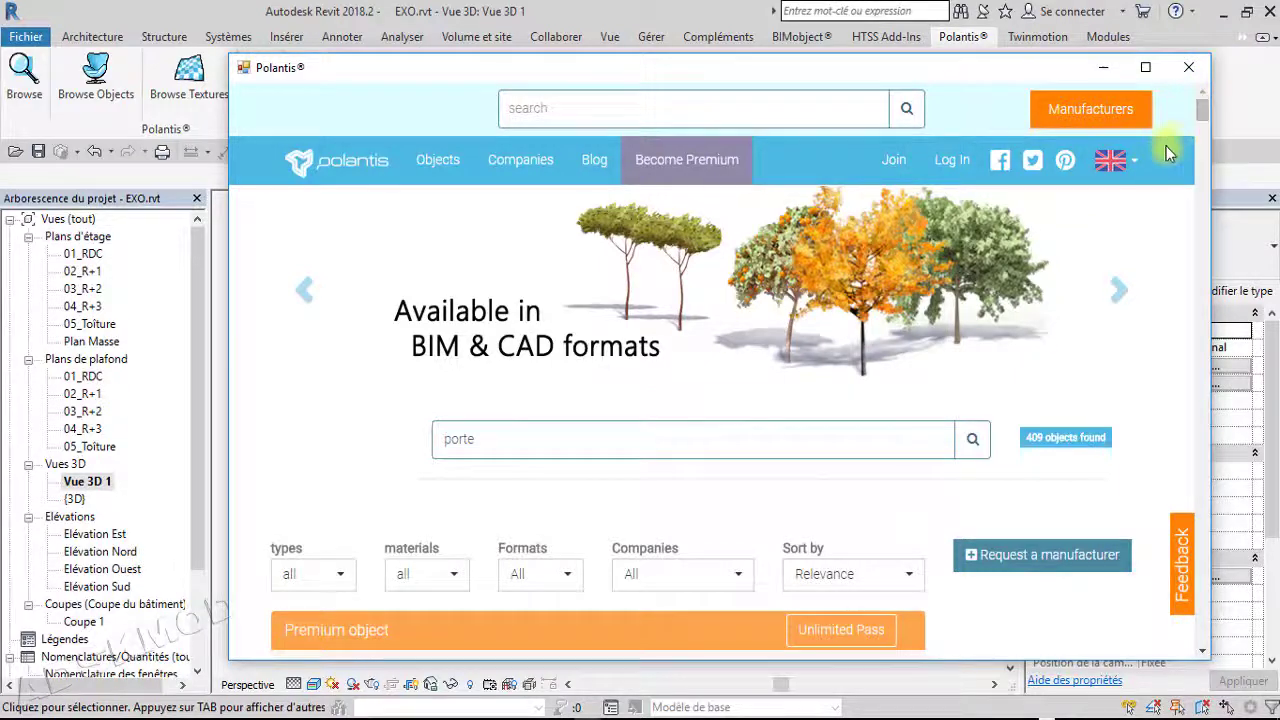
# Switch the Polantis site to Français and restrict the "porte" results to the type Portes
pyautogui.click(1116, 163)
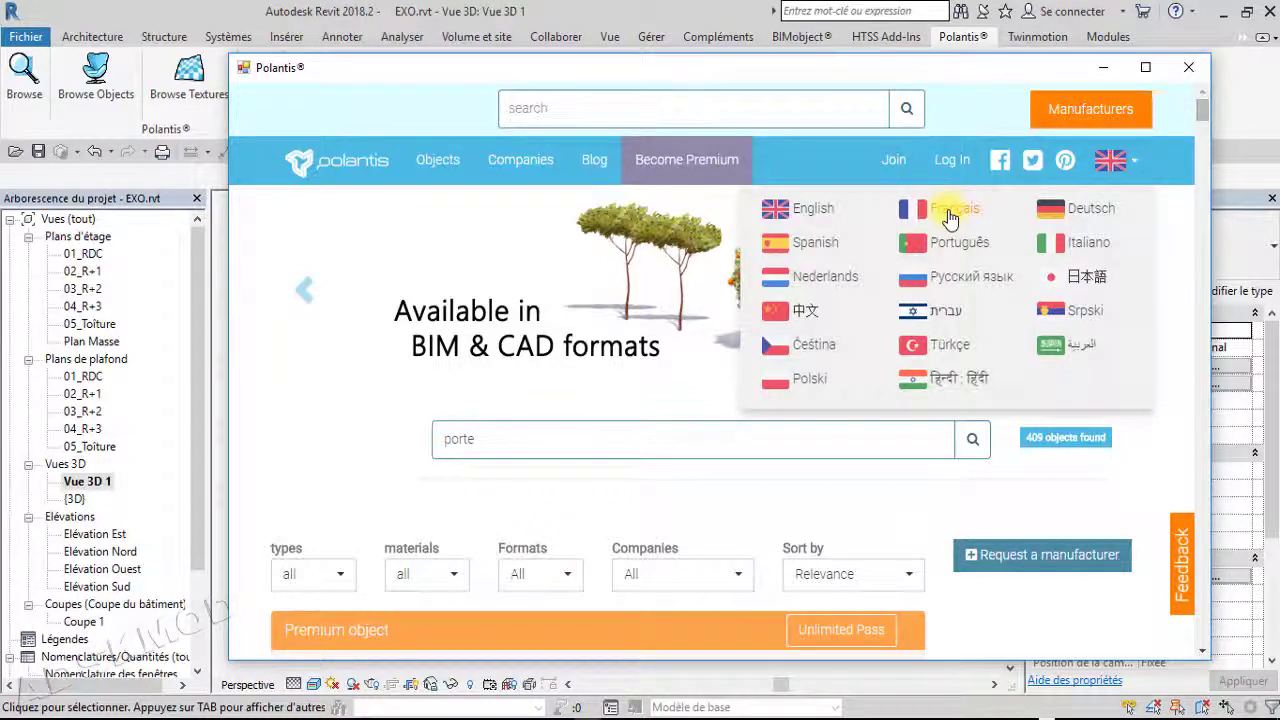
pyautogui.click(949, 218)
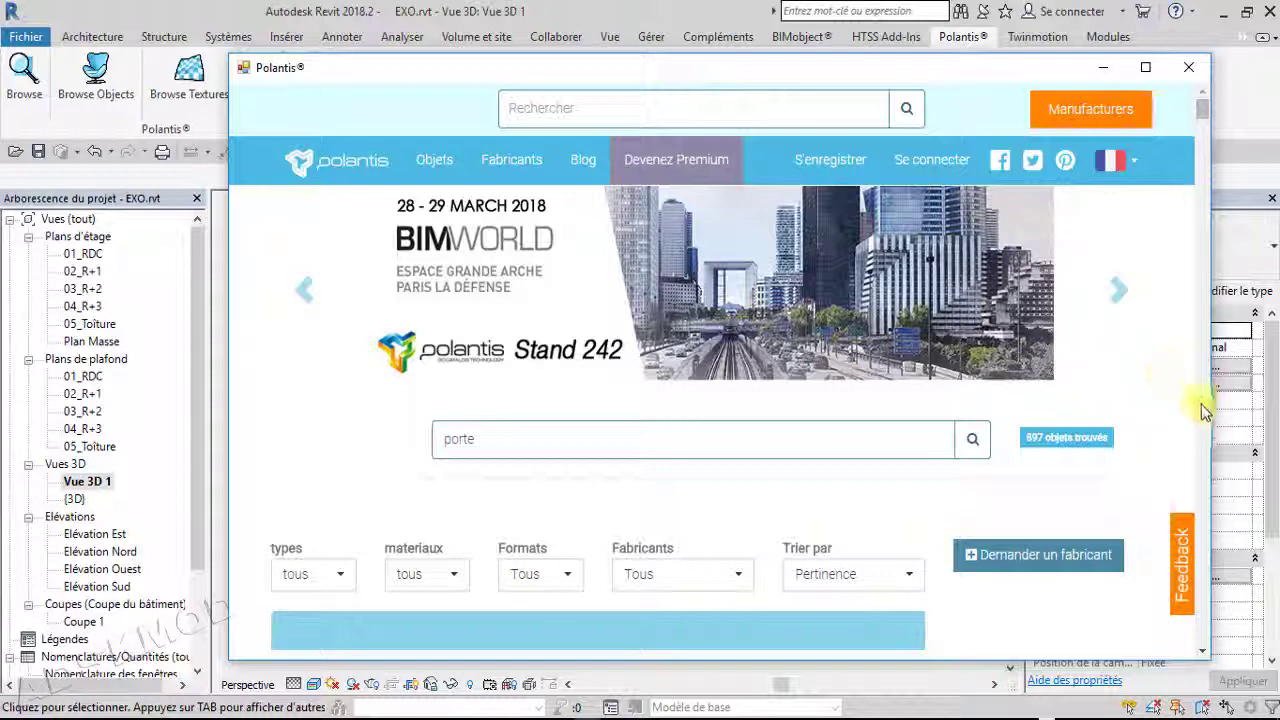
pyautogui.scroll(-3, 1199, 110)
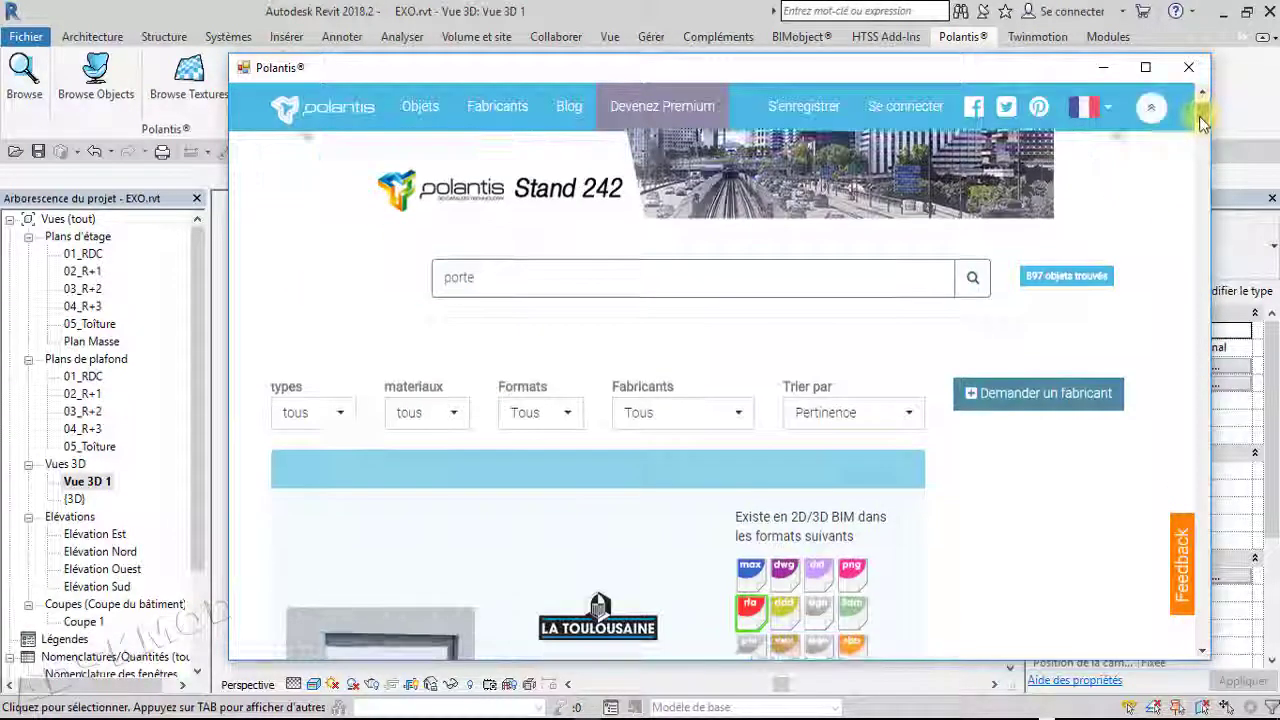
pyautogui.click(352, 272)
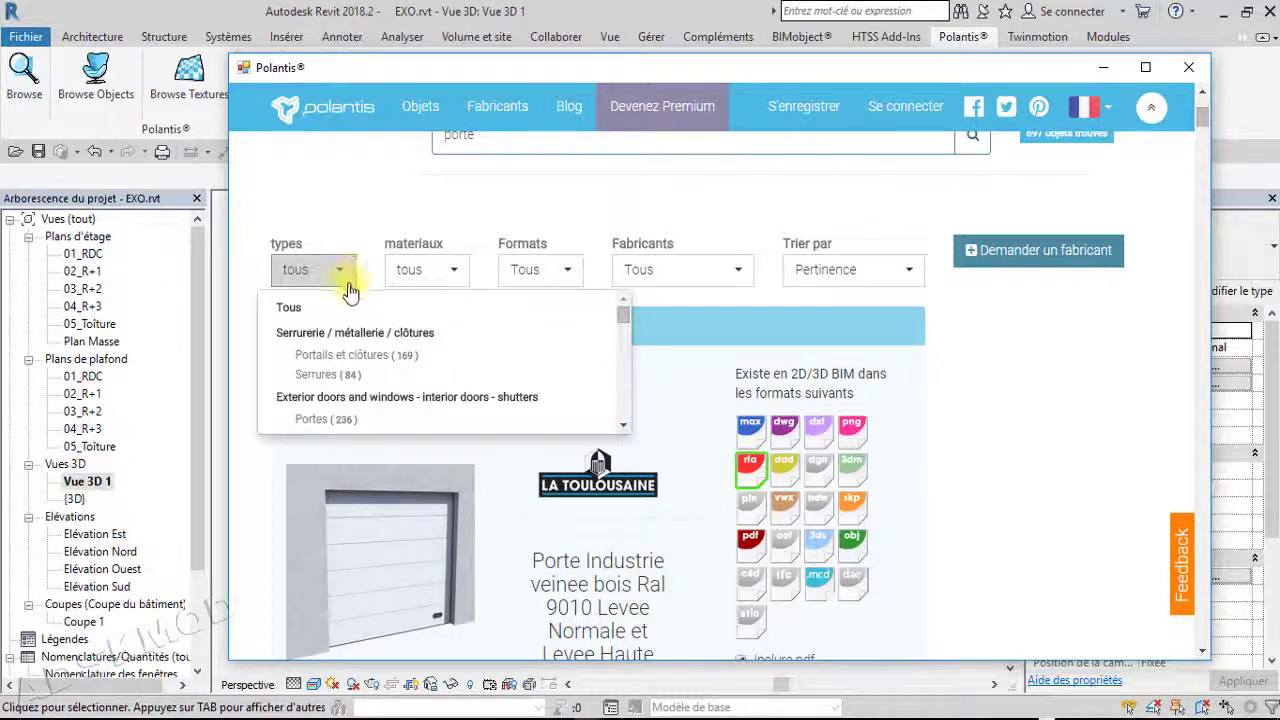
pyautogui.click(311, 421)
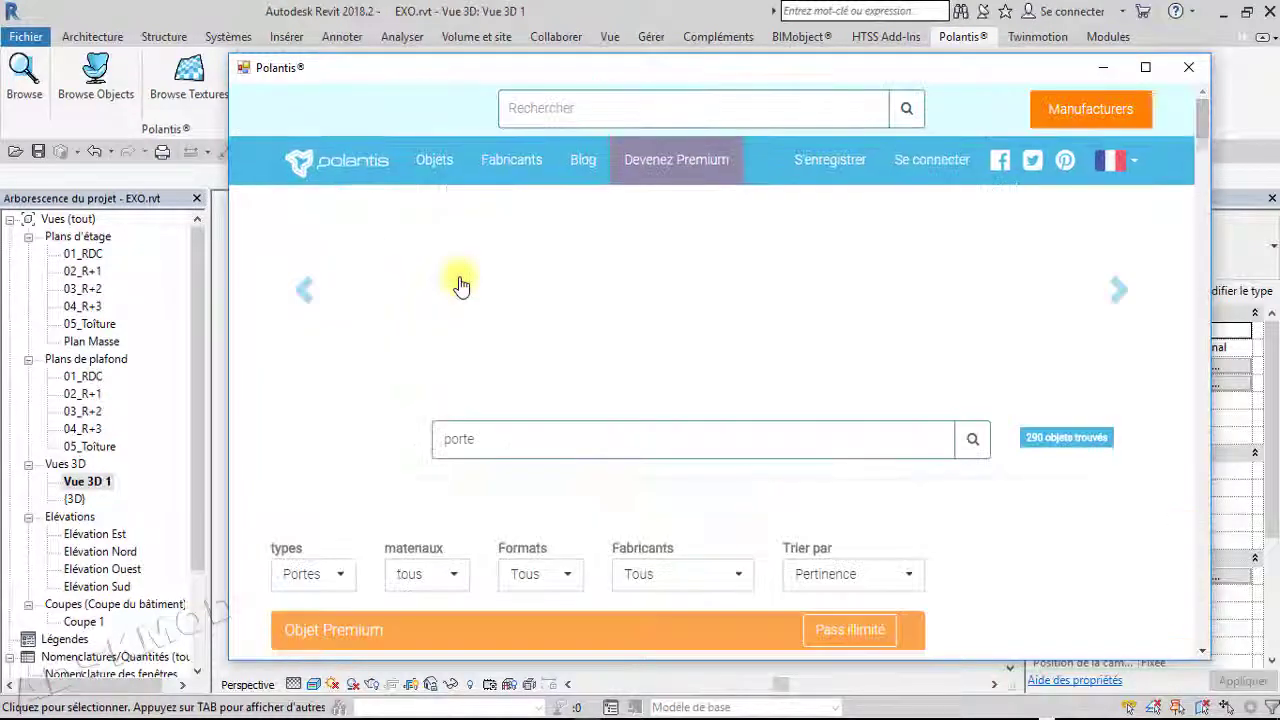
# Filter the door results to the Revit format and look at the first matching object's download options
pyautogui.click(566, 580)
pyautogui.scroll(-4, 569, 555)
pyautogui.scroll(3, 598, 400)
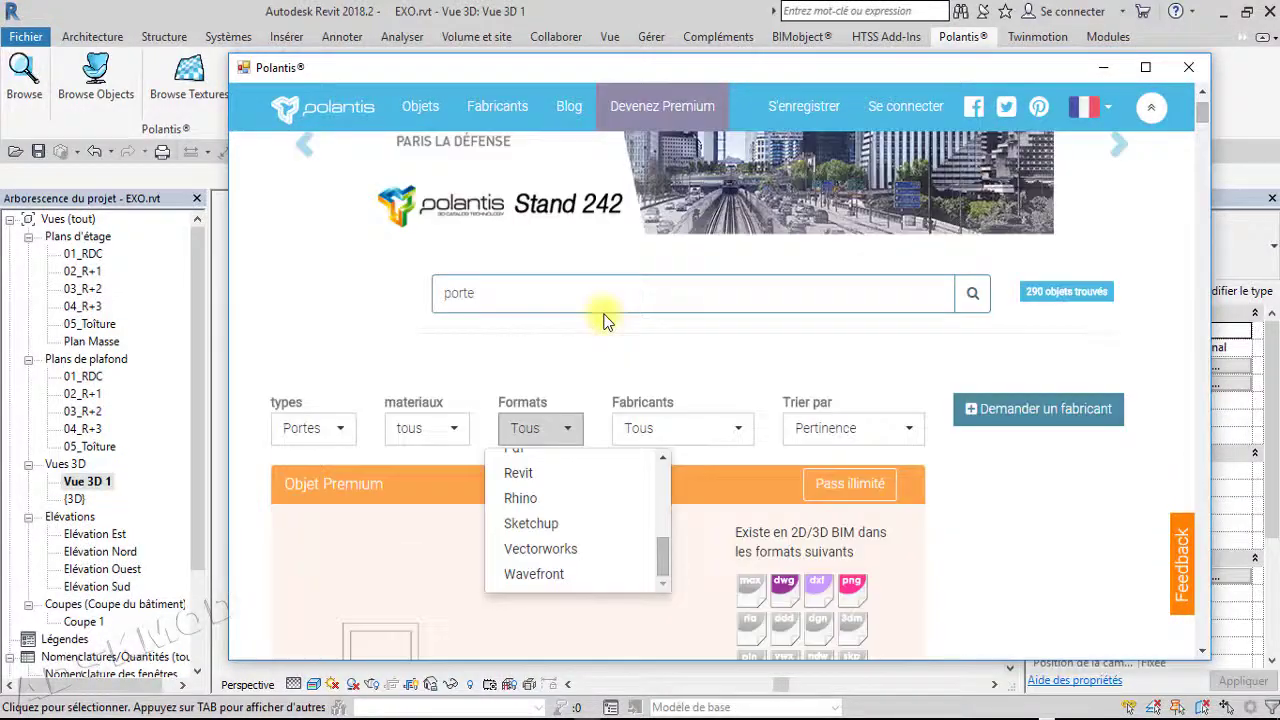
pyautogui.click(531, 478)
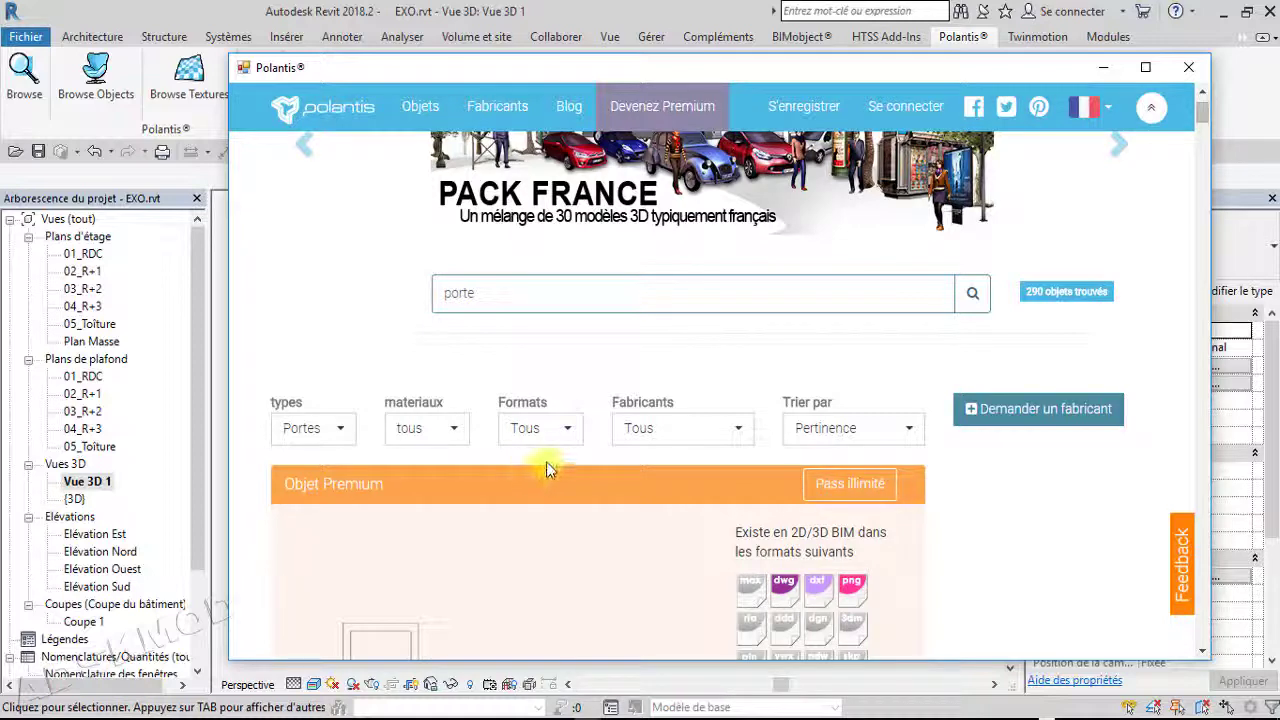
pyautogui.scroll(-3, 771, 517)
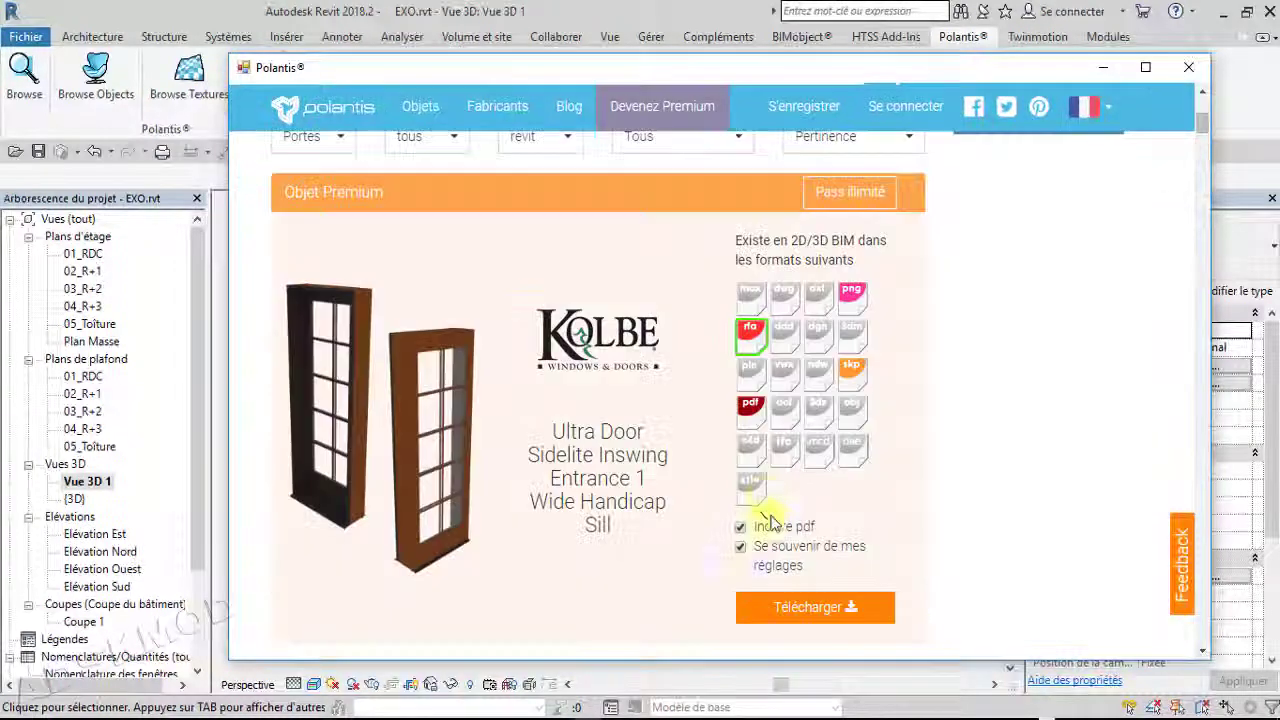
# Look through the Revit-format door results down to the Huet Axiome BP1 door
pyautogui.scroll(5, 757, 406)
pyautogui.scroll(-1, 690, 540)
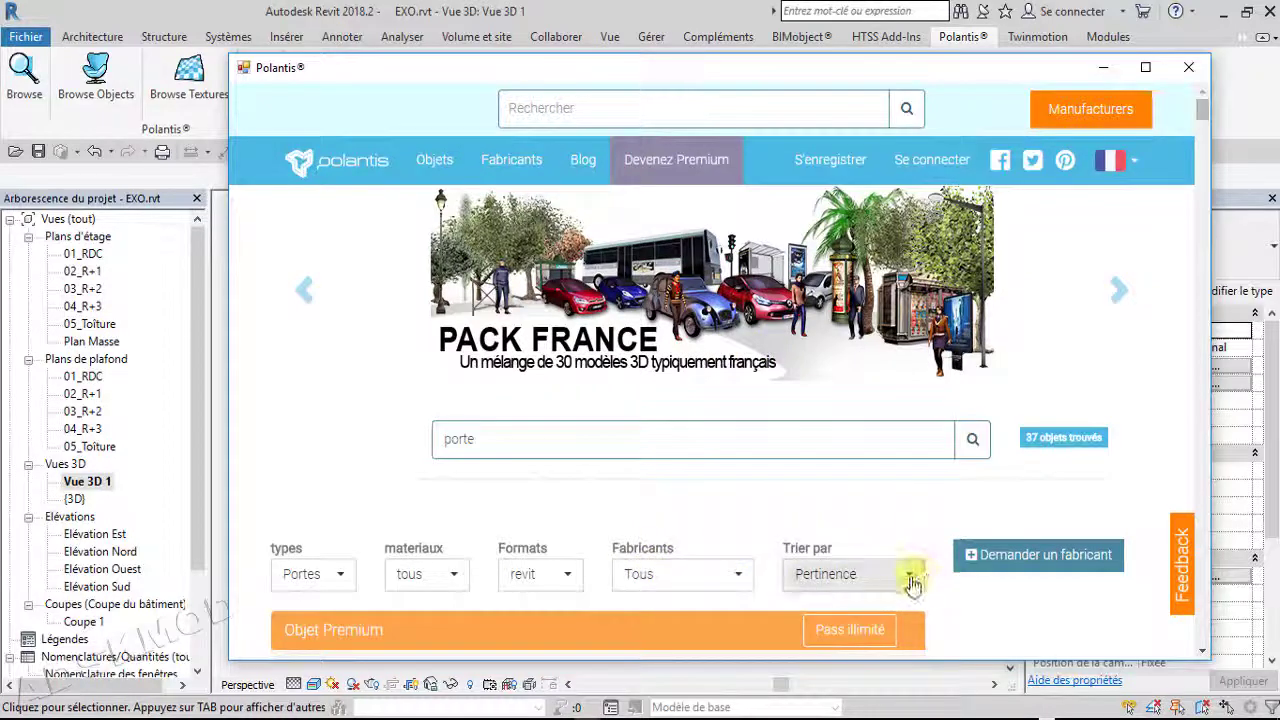
pyautogui.scroll(-4, 912, 585)
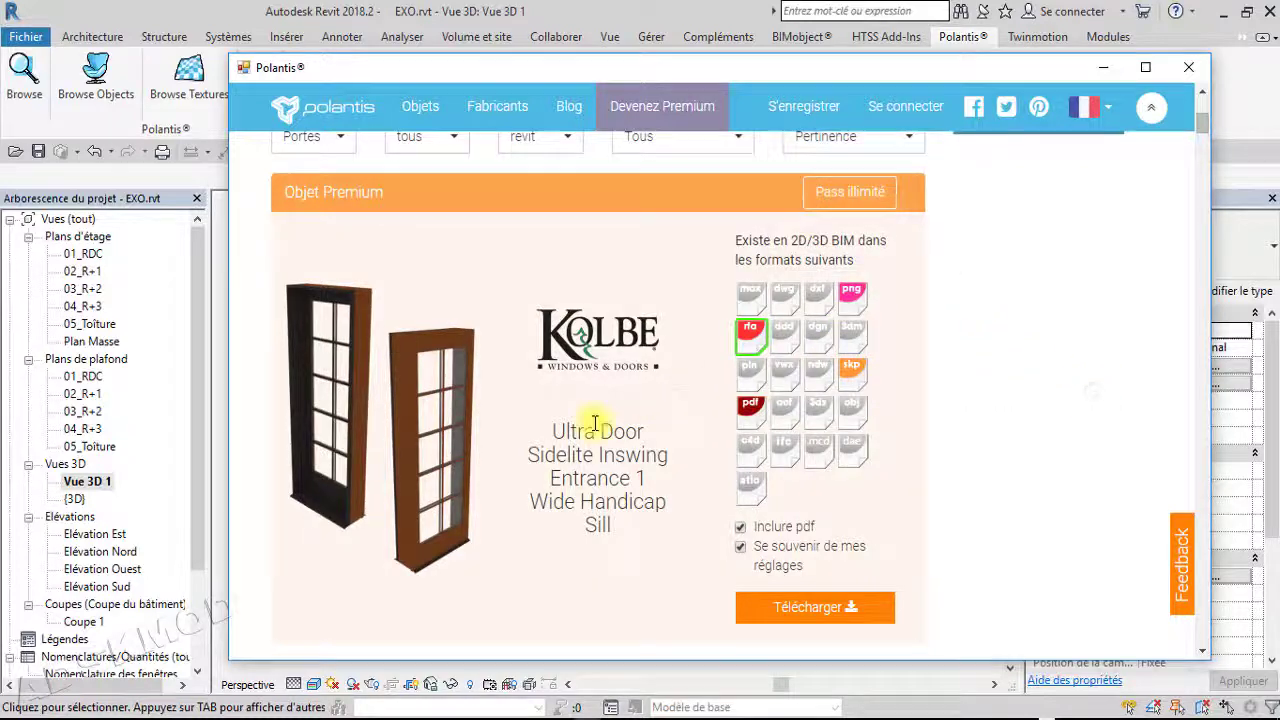
pyautogui.scroll(5, 595, 425)
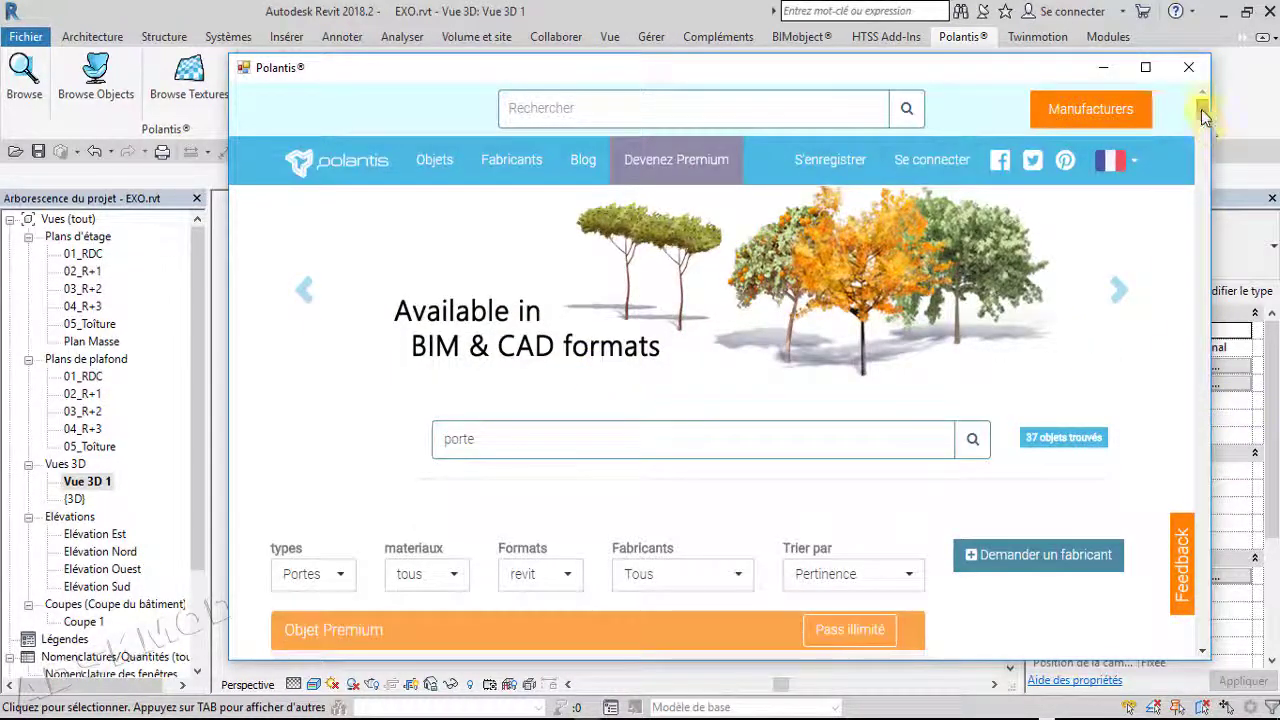
pyautogui.moveTo(1201, 109); pyautogui.dragTo(1183, 404)
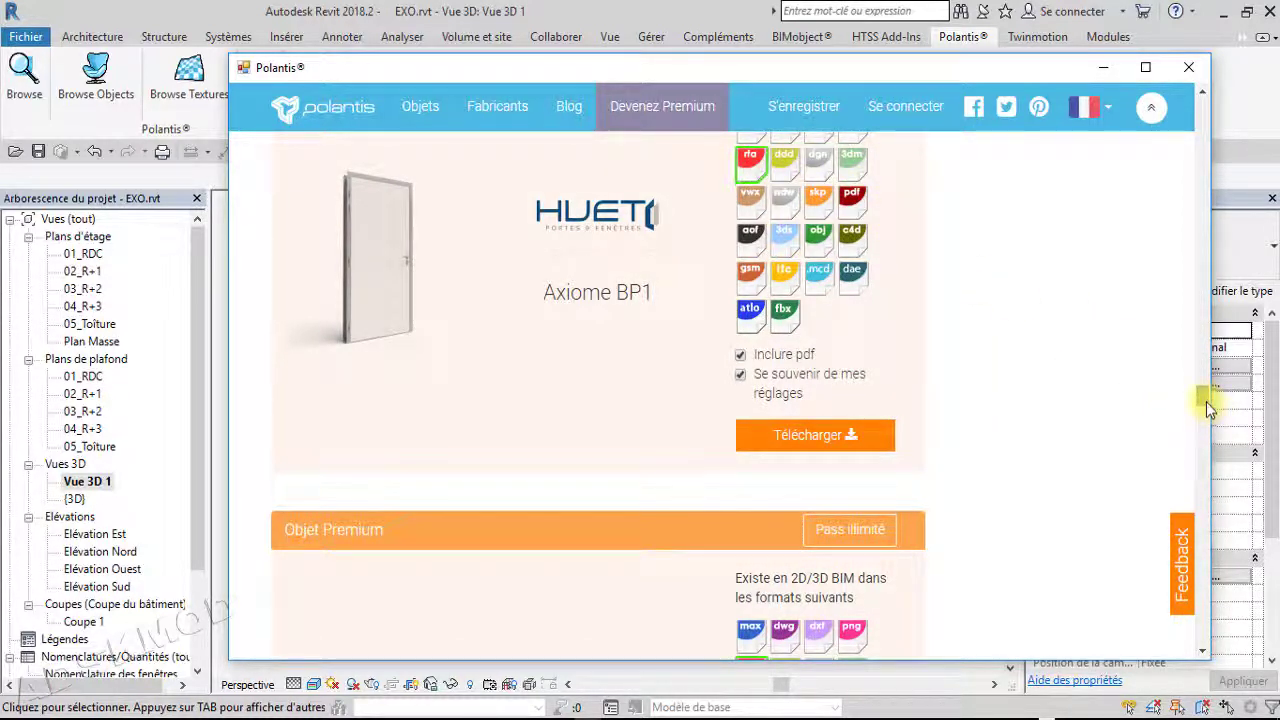
pyautogui.scroll(-3, 1206, 400)
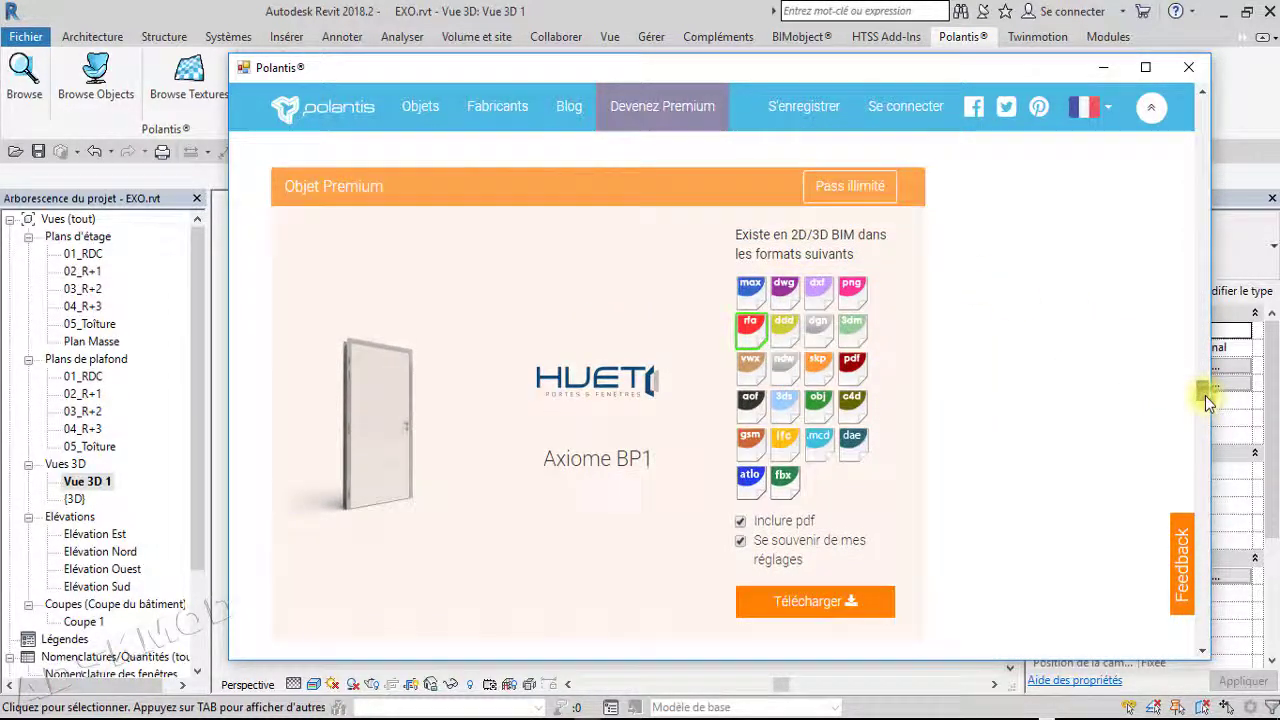
# Try to download the Huet Axiome BP1 door in rfa format, then dismiss the login form
pyautogui.click(742, 341)
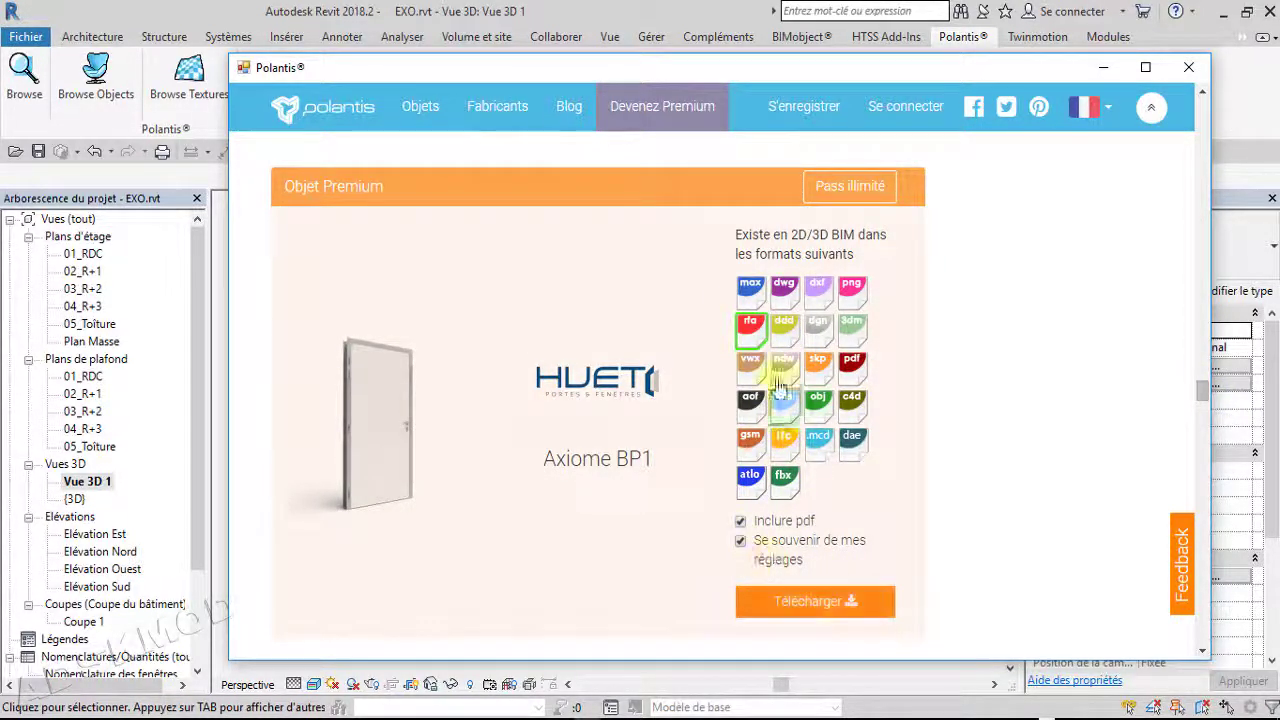
pyautogui.click(849, 606)
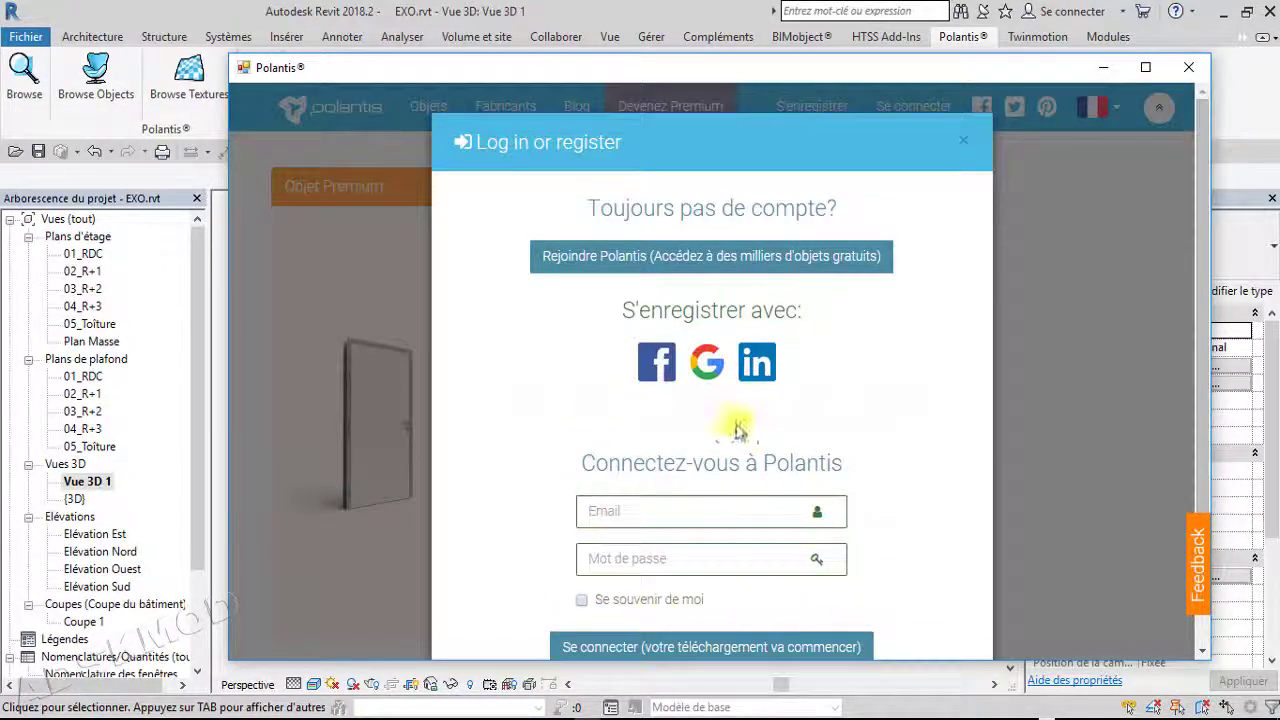
pyautogui.click(965, 143)
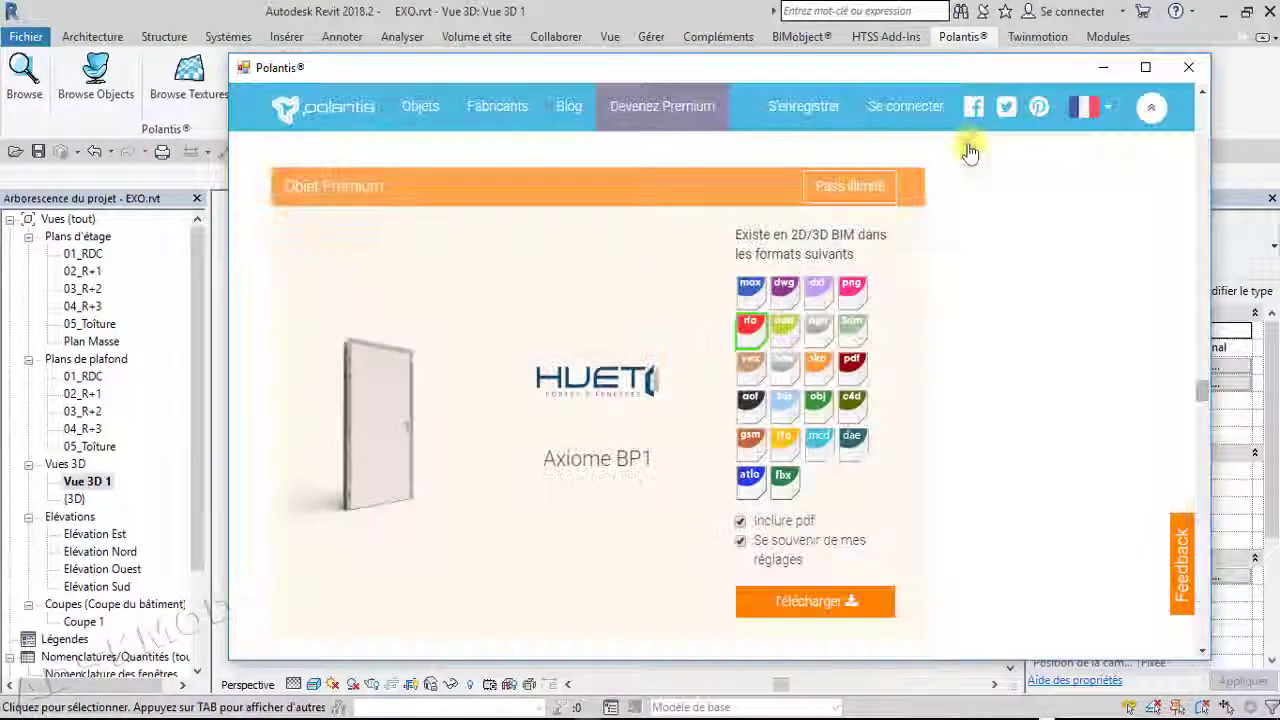
# Leave the Polantis browser and return to floor plan 02_R+1, closing the hidden view windows
pyautogui.click(1196, 76)
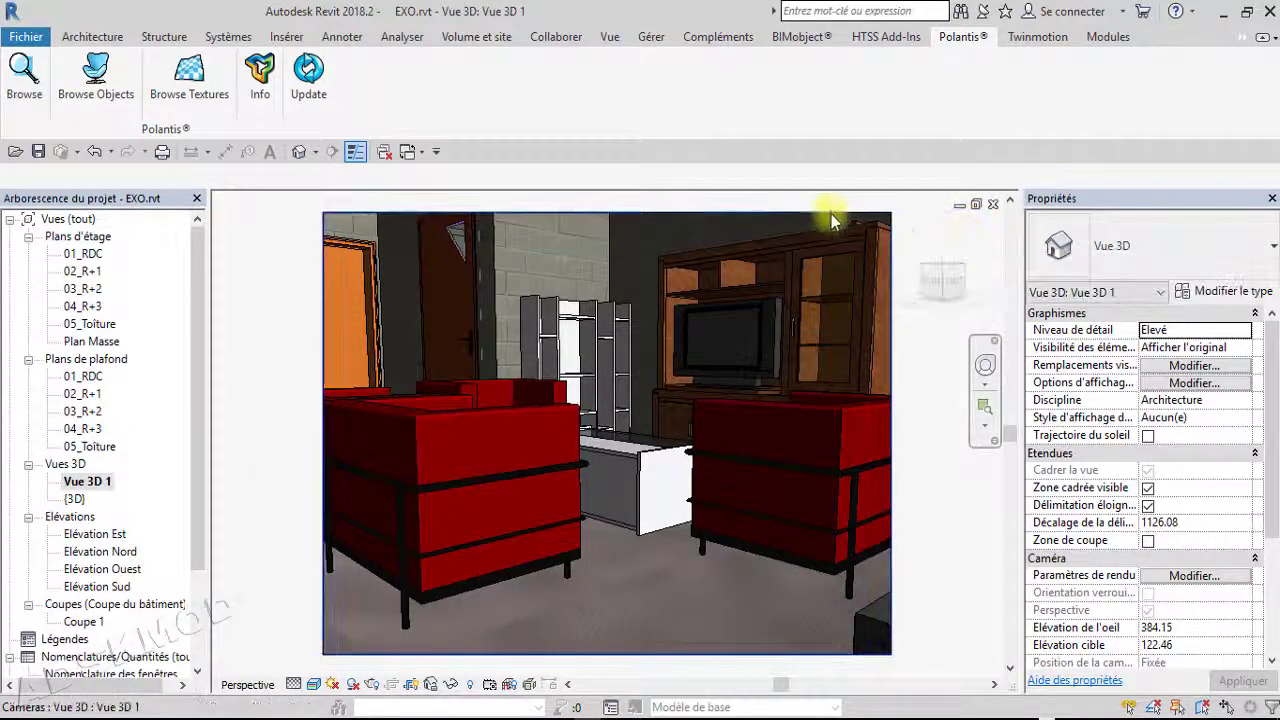
pyautogui.click(90, 35)
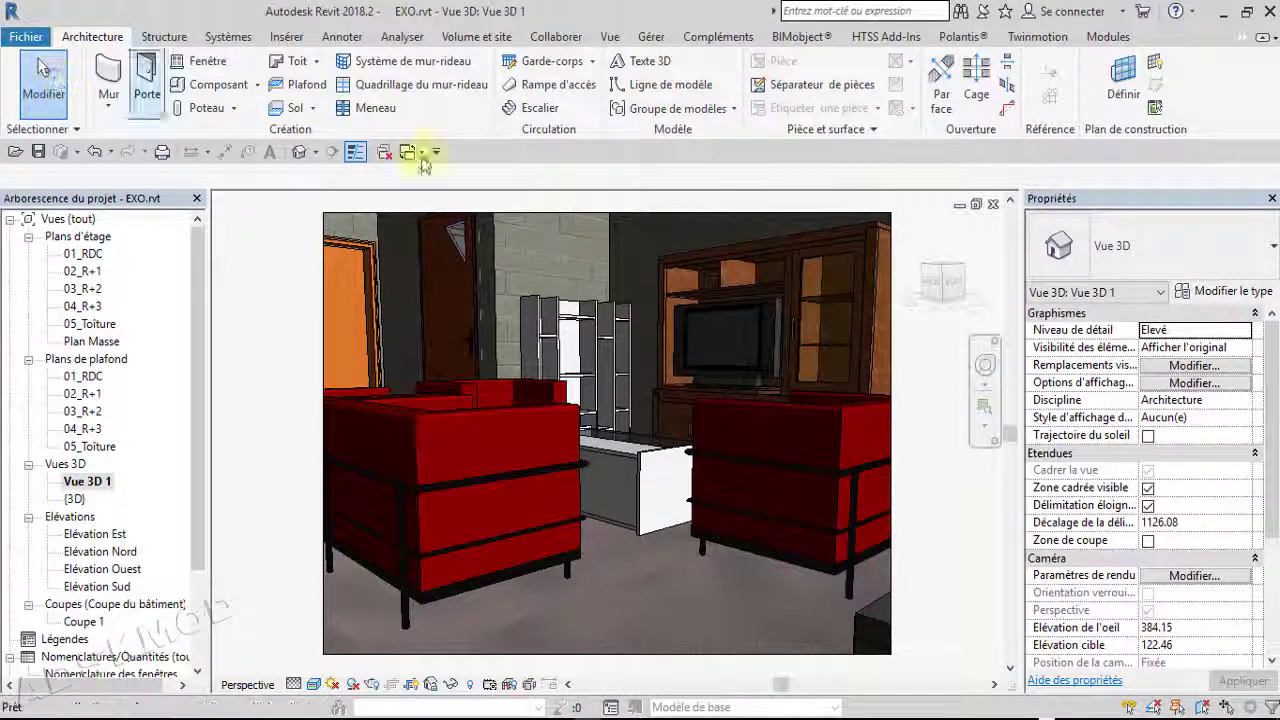
pyautogui.doubleClick(90, 270)
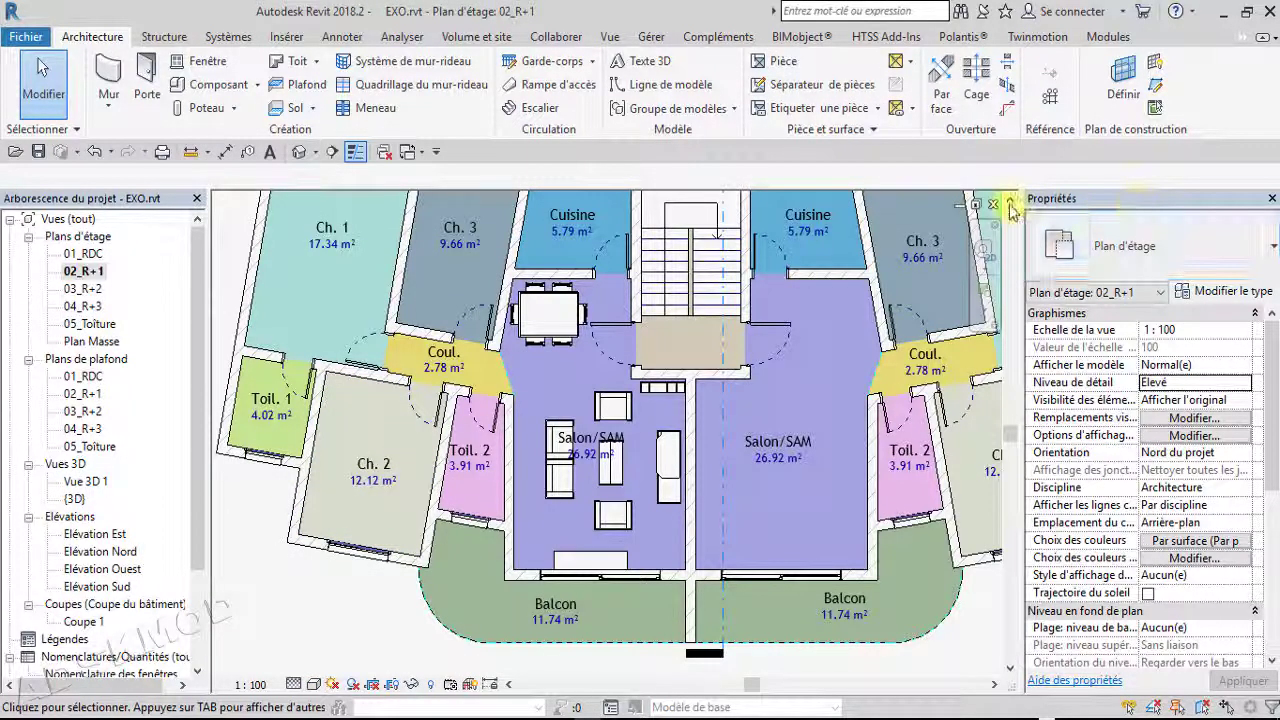
pyautogui.click(385, 152)
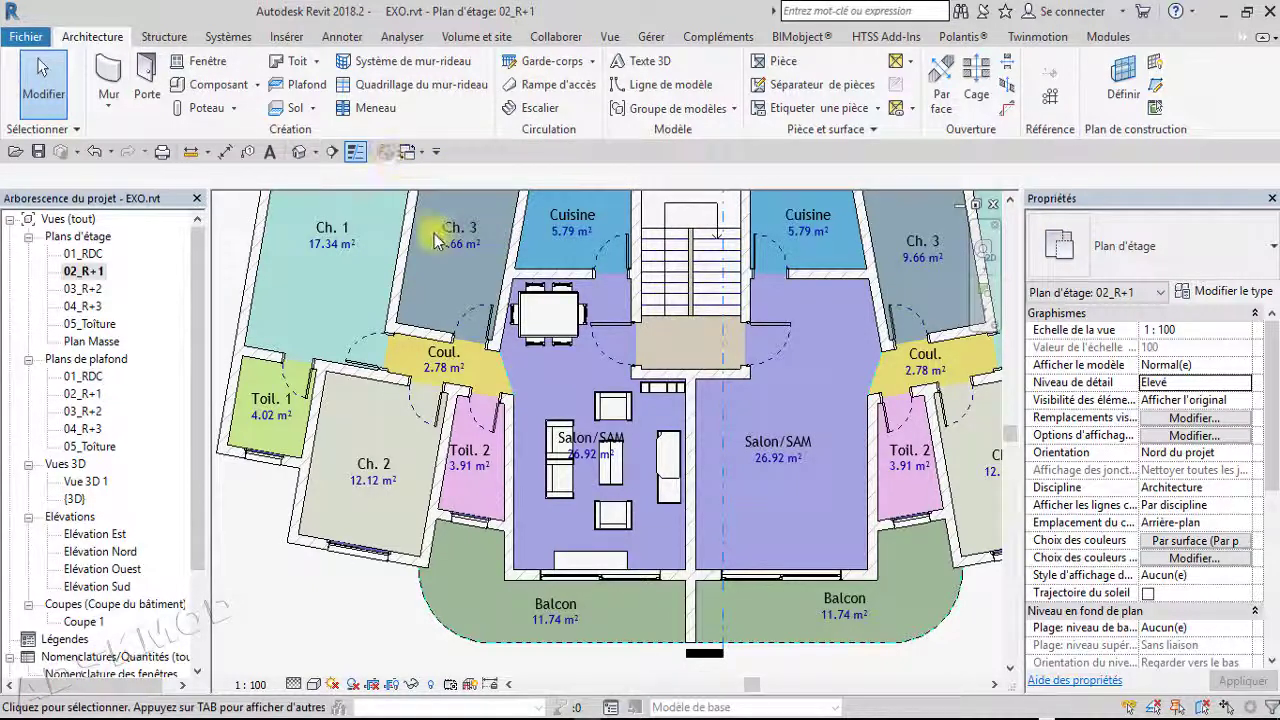
# Start placing a component and browse the family library to the Lit folder under Chambre
pyautogui.click(205, 84)
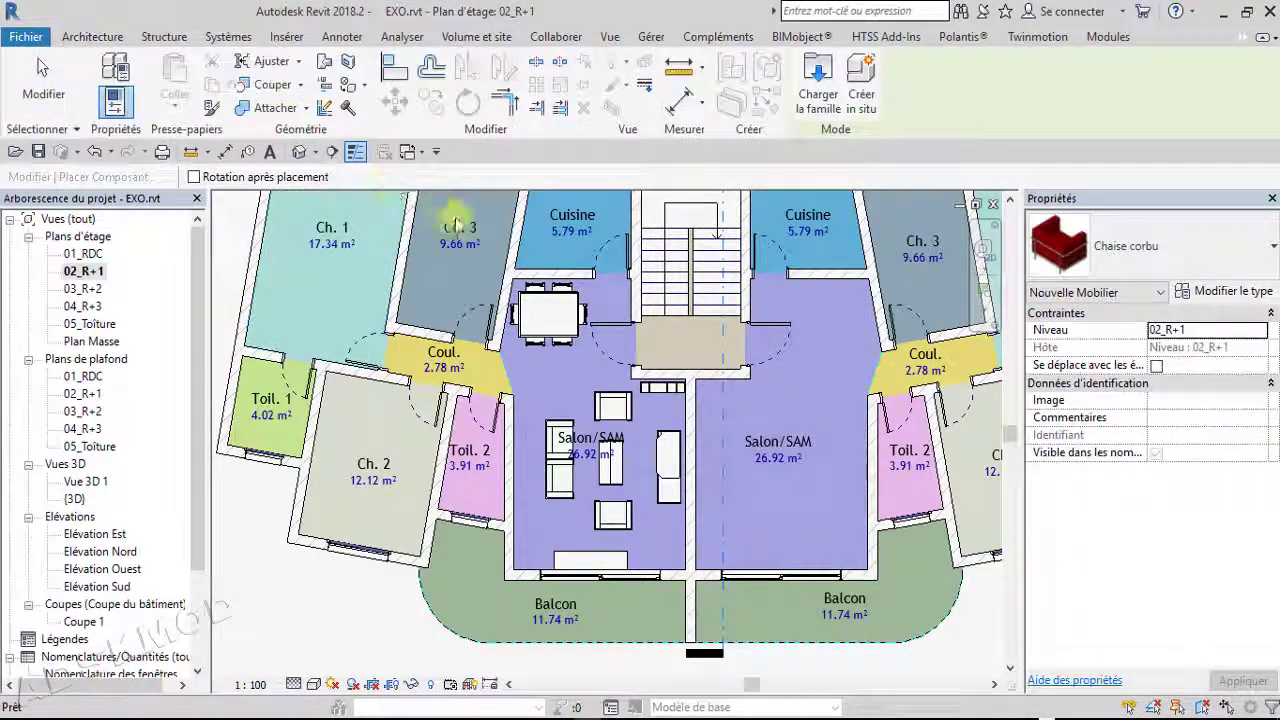
pyautogui.click(817, 75)
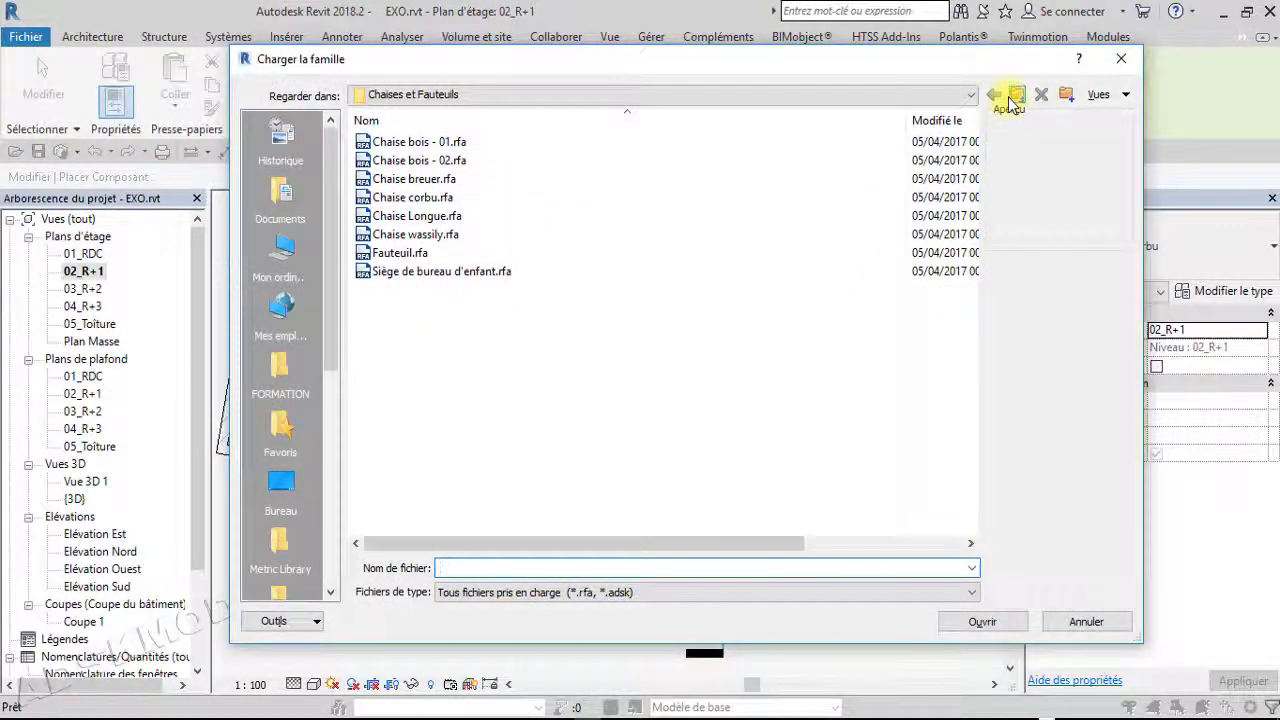
pyautogui.click(1014, 97)
pyautogui.doubleClick(408, 216)
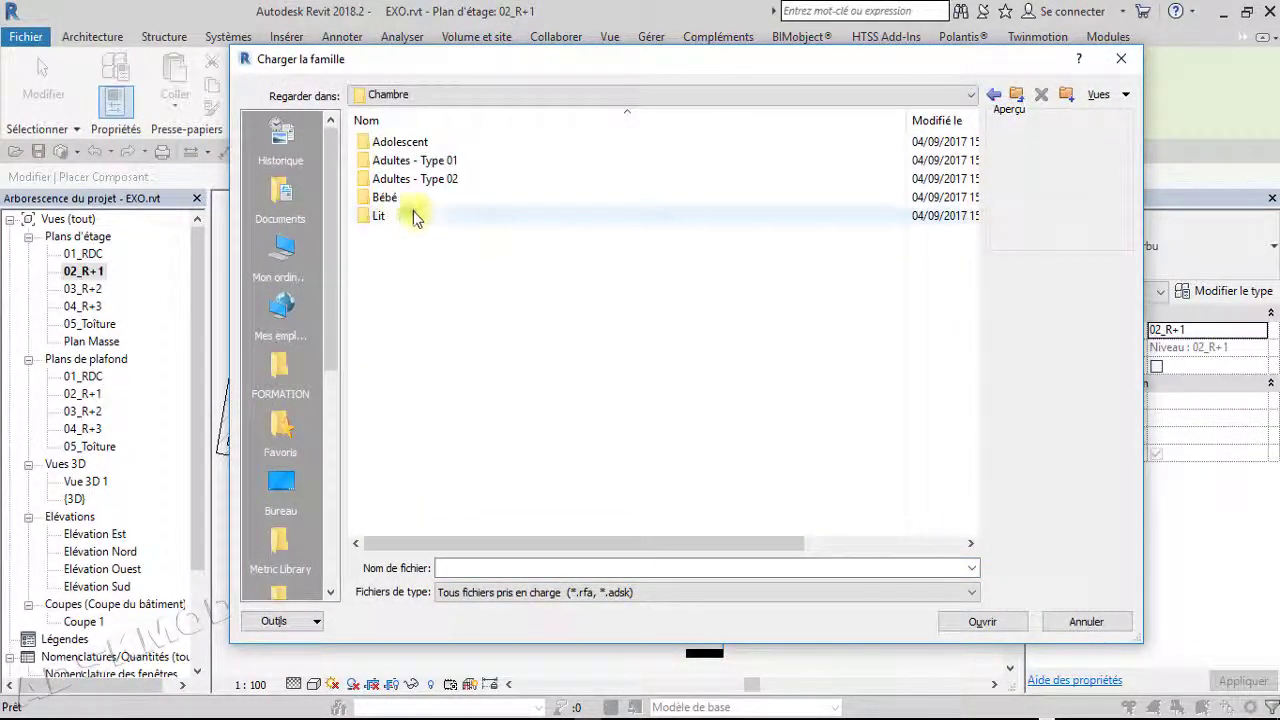
pyautogui.doubleClick(390, 217)
# Preview the furniture families in the Lit folder and load Lit à tête en bois.rfa
pyautogui.click(438, 142)
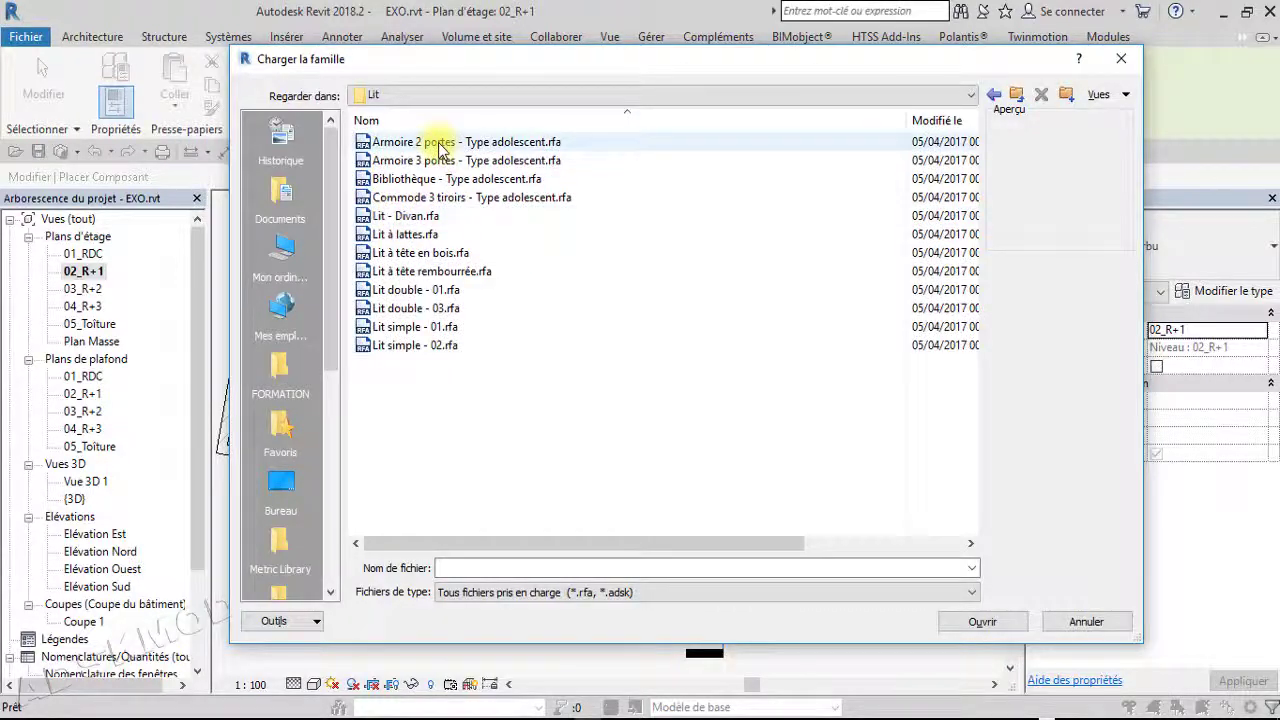
pyautogui.press('Down')
pyautogui.press('Down')
pyautogui.press('Down')
pyautogui.press('Down')
pyautogui.press('Down')
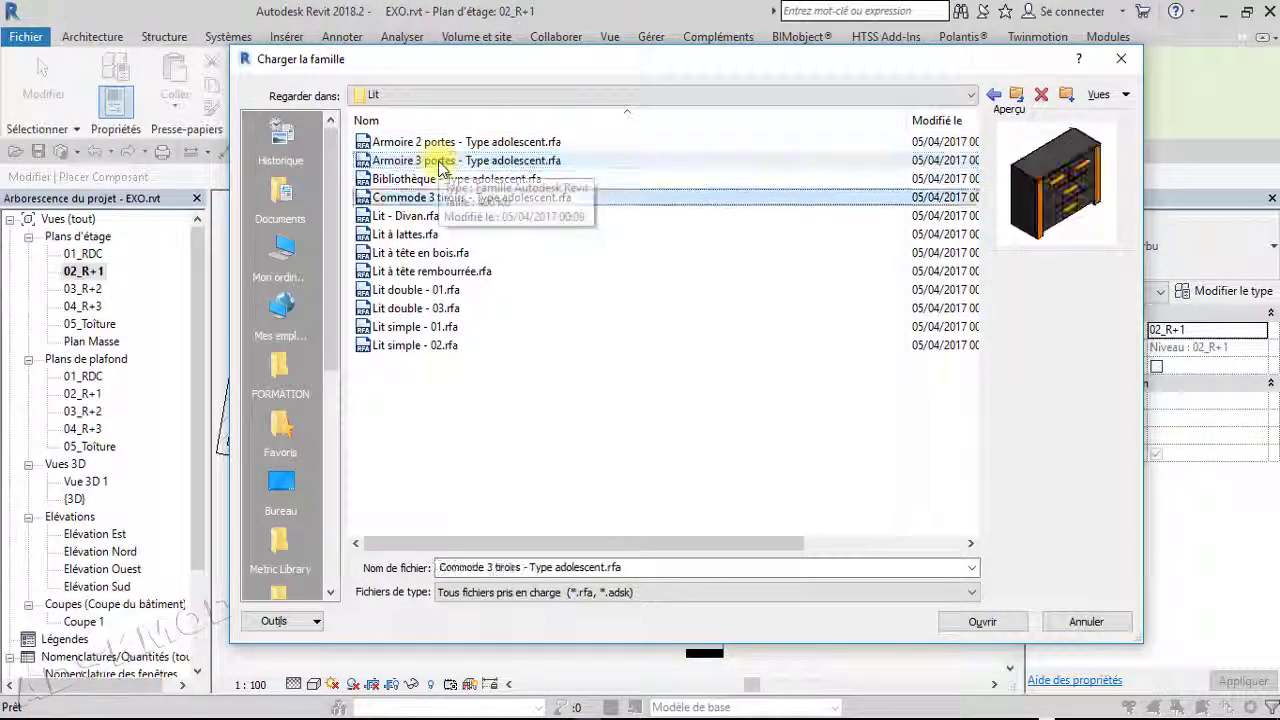
pyautogui.press('Down')
pyautogui.press('Down')
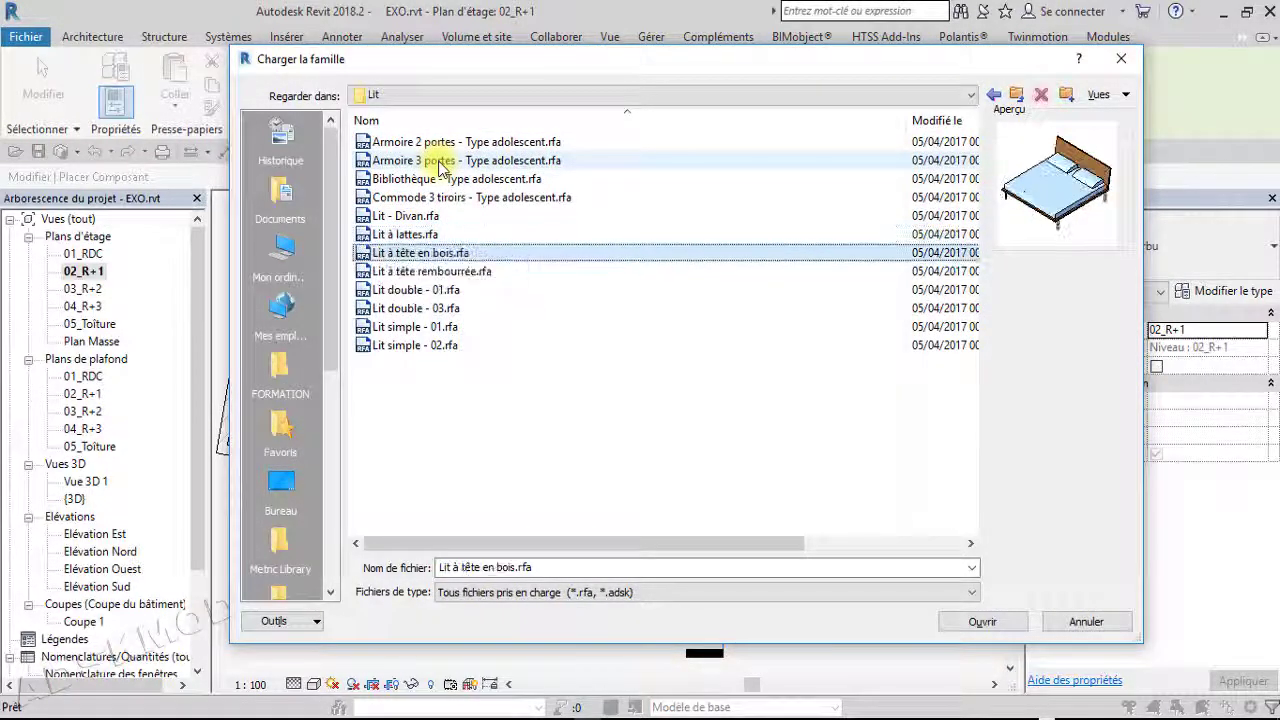
pyautogui.press('Down')
pyautogui.press('Down')
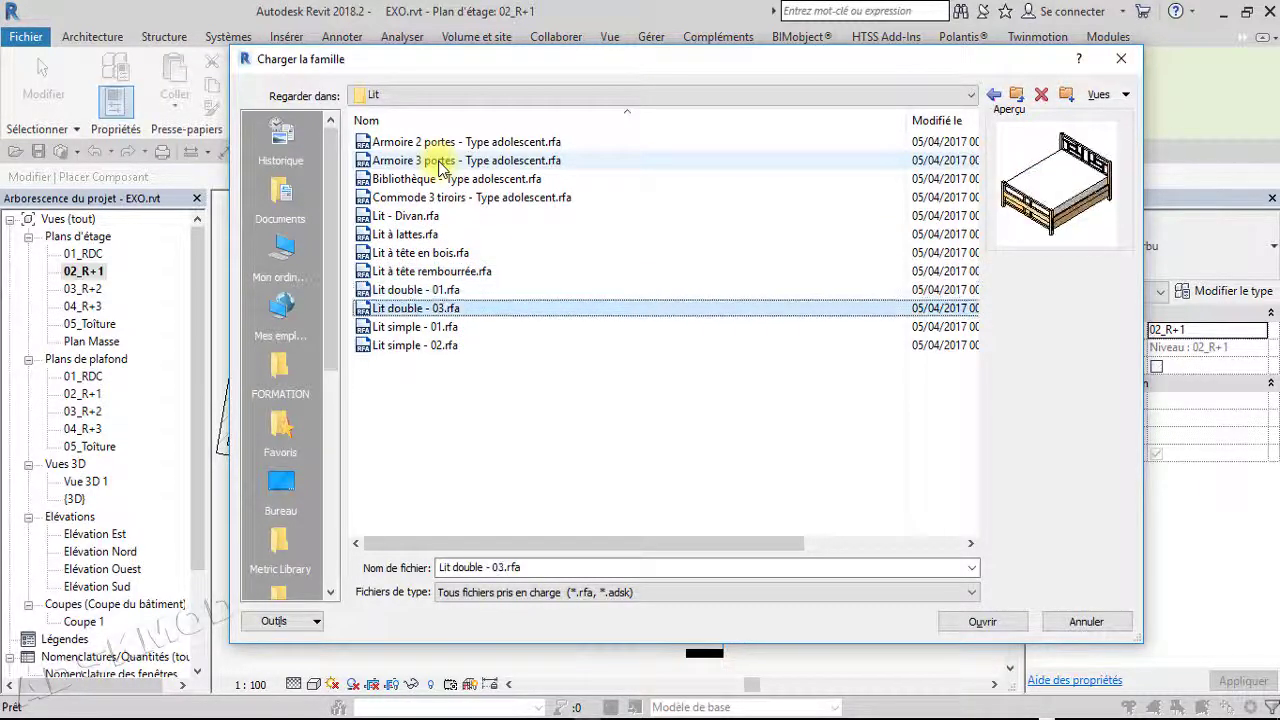
pyautogui.press('Down')
pyautogui.press('Down')
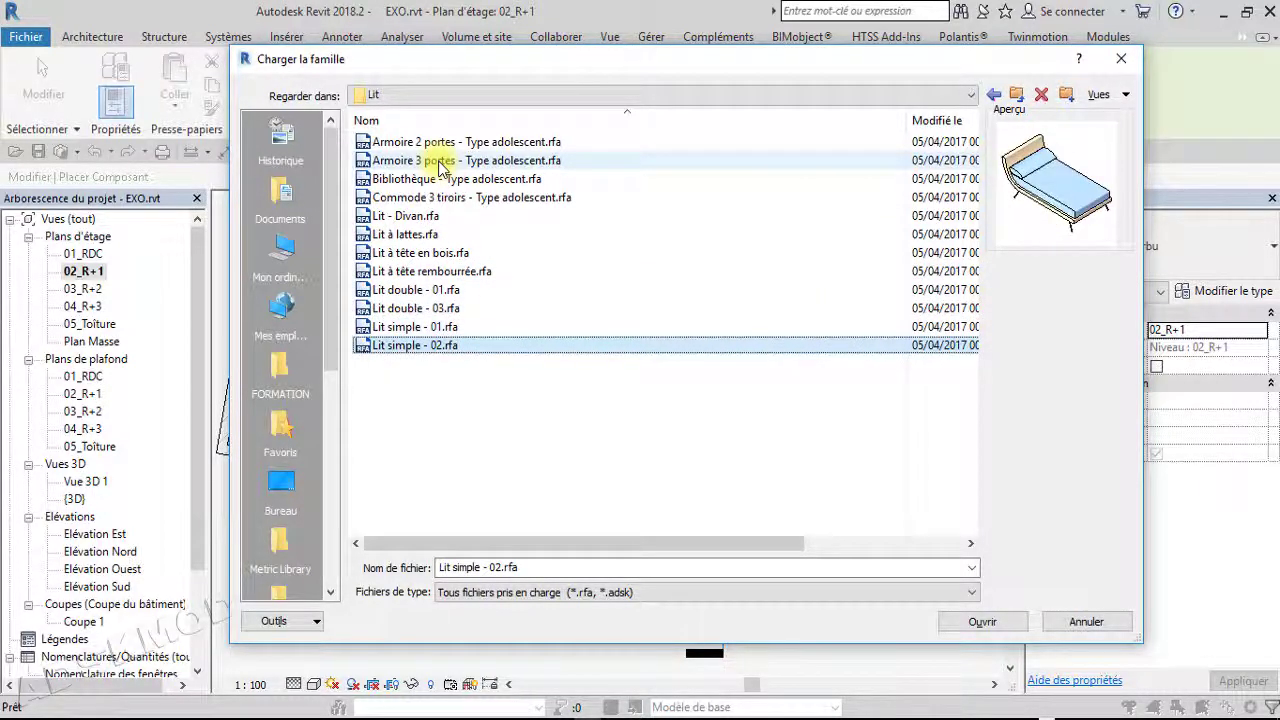
pyautogui.press('Up')
pyautogui.press('Up')
pyautogui.press('Up')
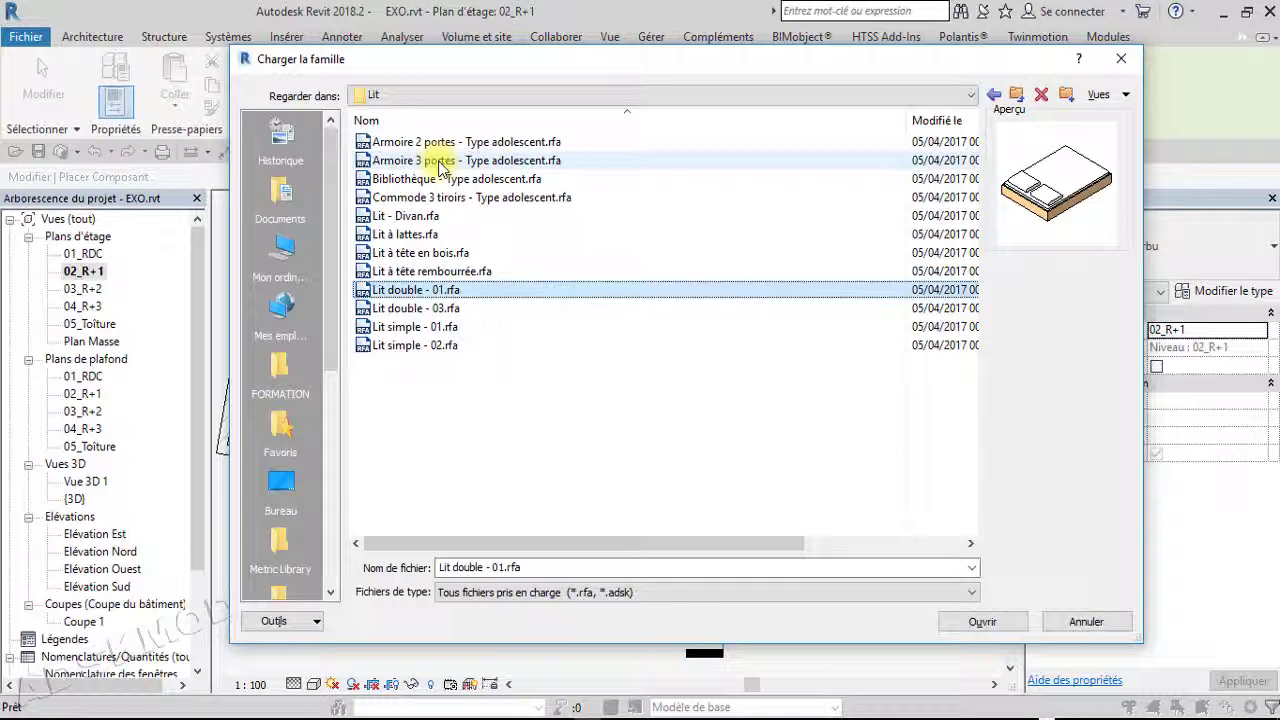
pyautogui.press('Up')
pyautogui.press('Up')
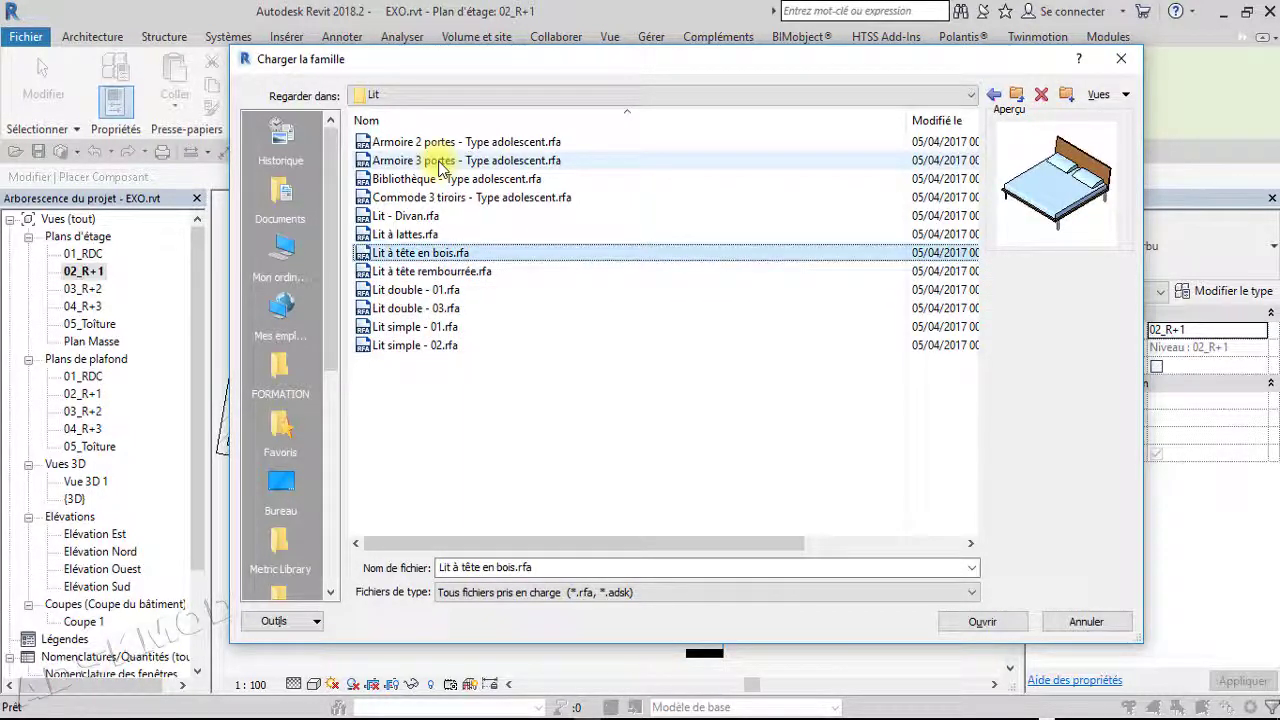
pyautogui.click(973, 626)
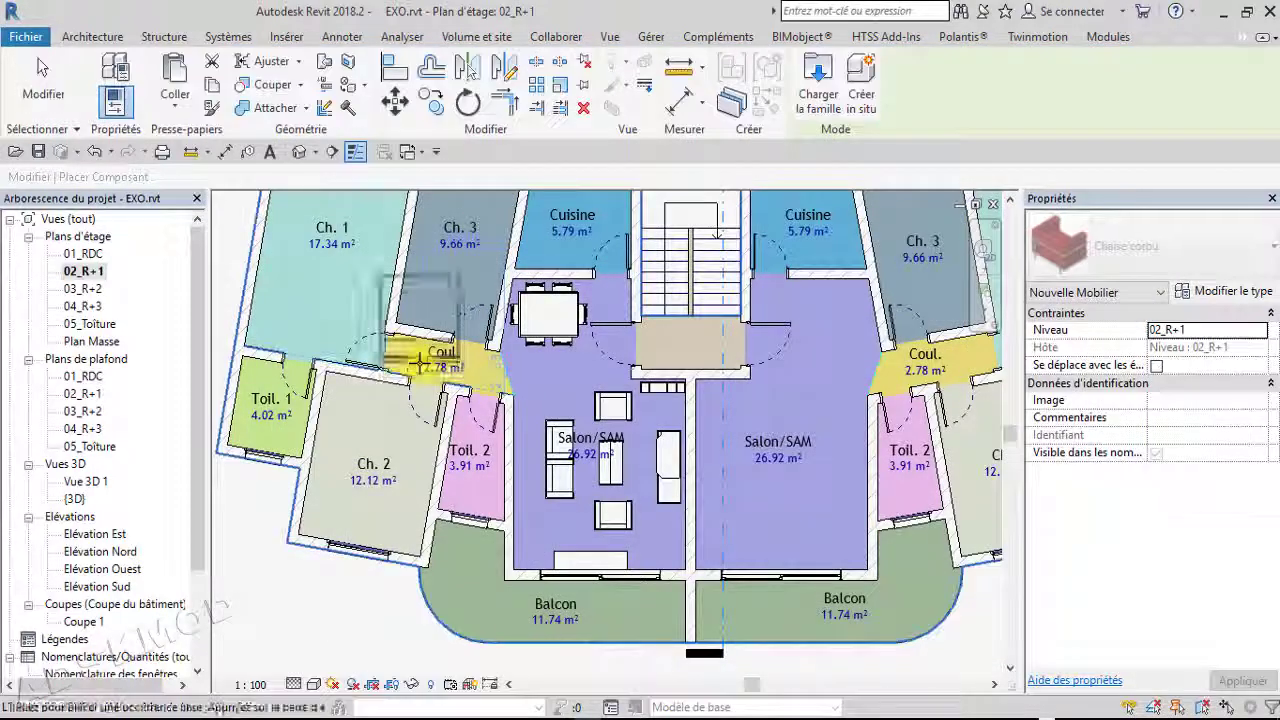
# Place a 2000mm x 2100mm Lit à tête en bois bed in Ch. 1, headboard against the window wall and aligned with it
pyautogui.moveTo(470, 455); pyautogui.dragTo(526, 617, button='middle')
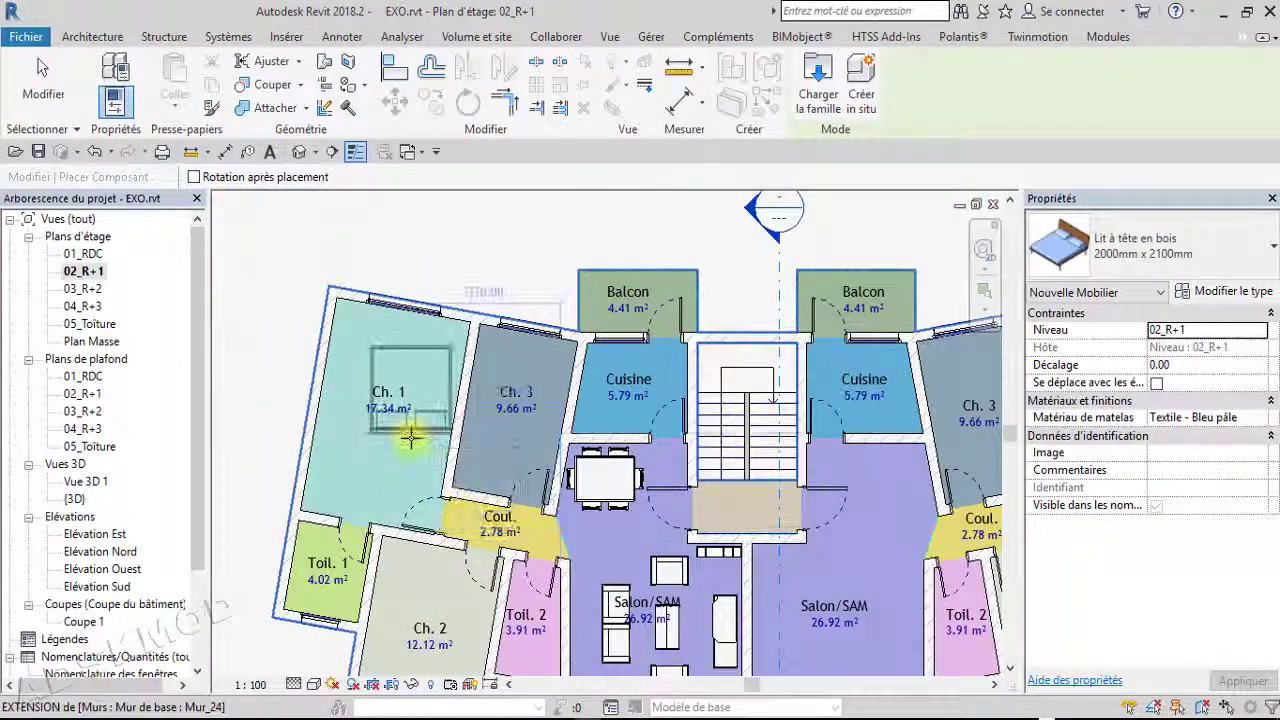
pyautogui.click(1232, 260)
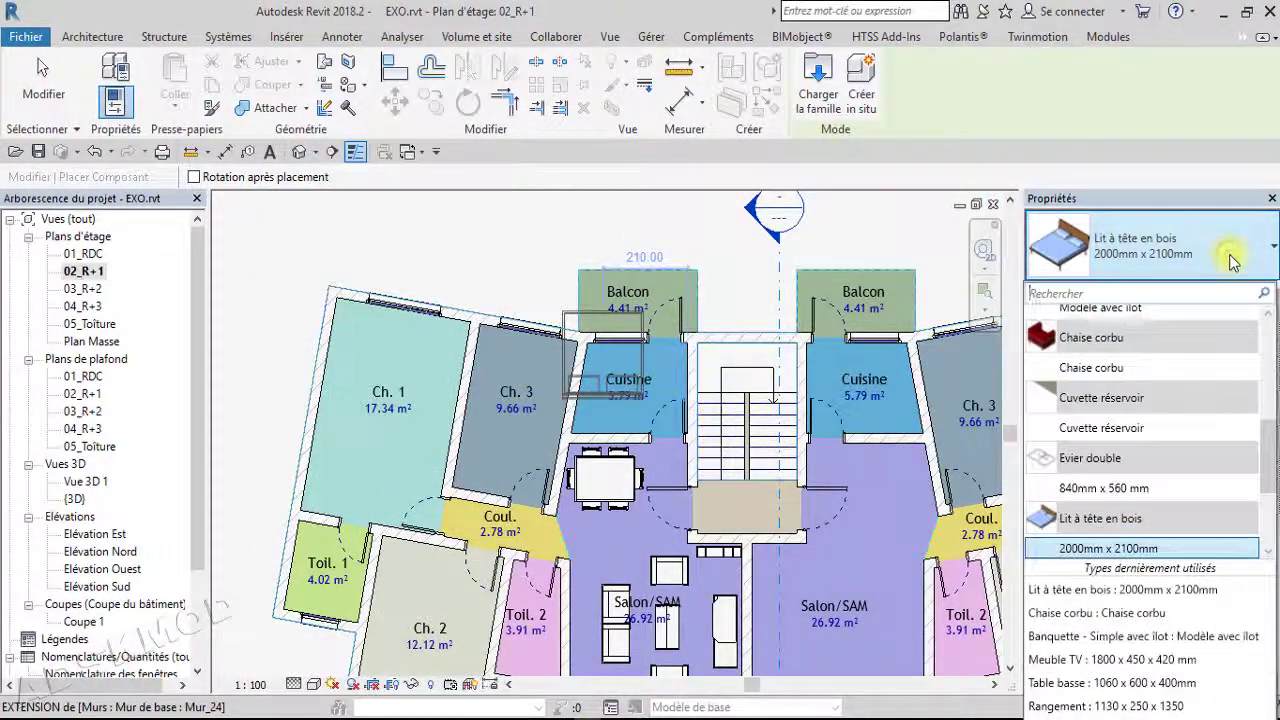
pyautogui.scroll(-2, 1180, 460)
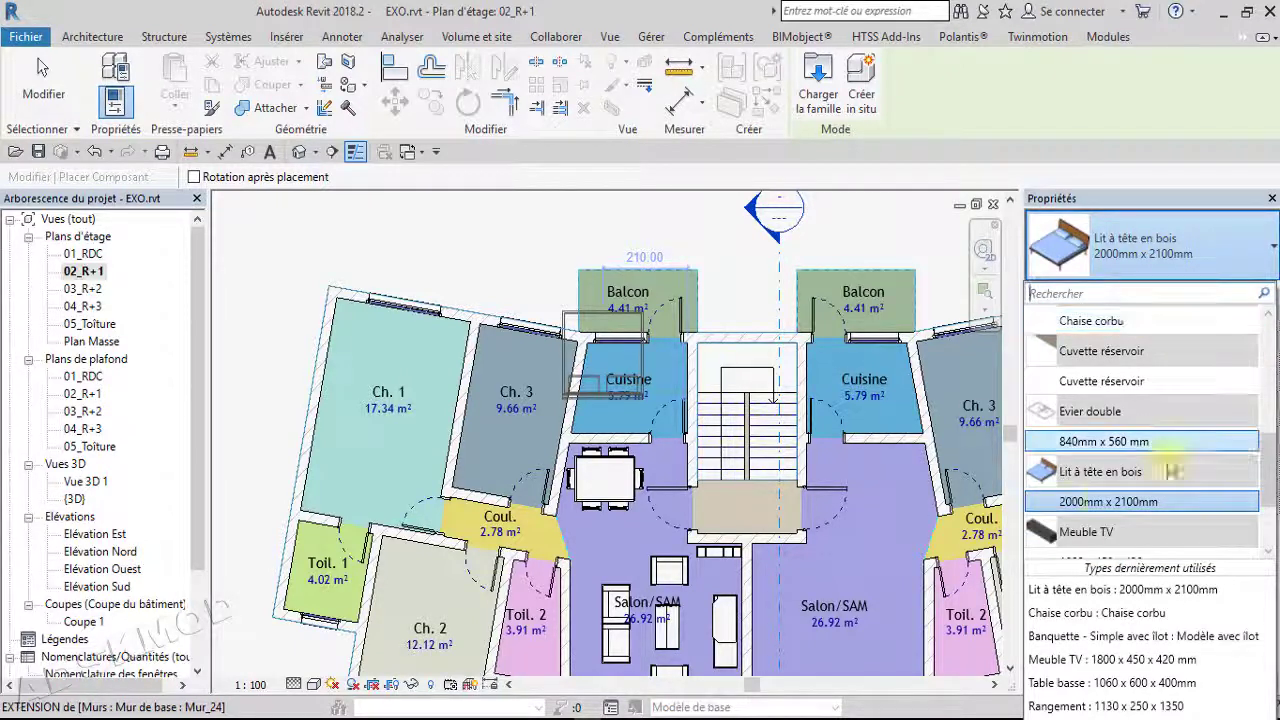
pyautogui.click(1110, 505)
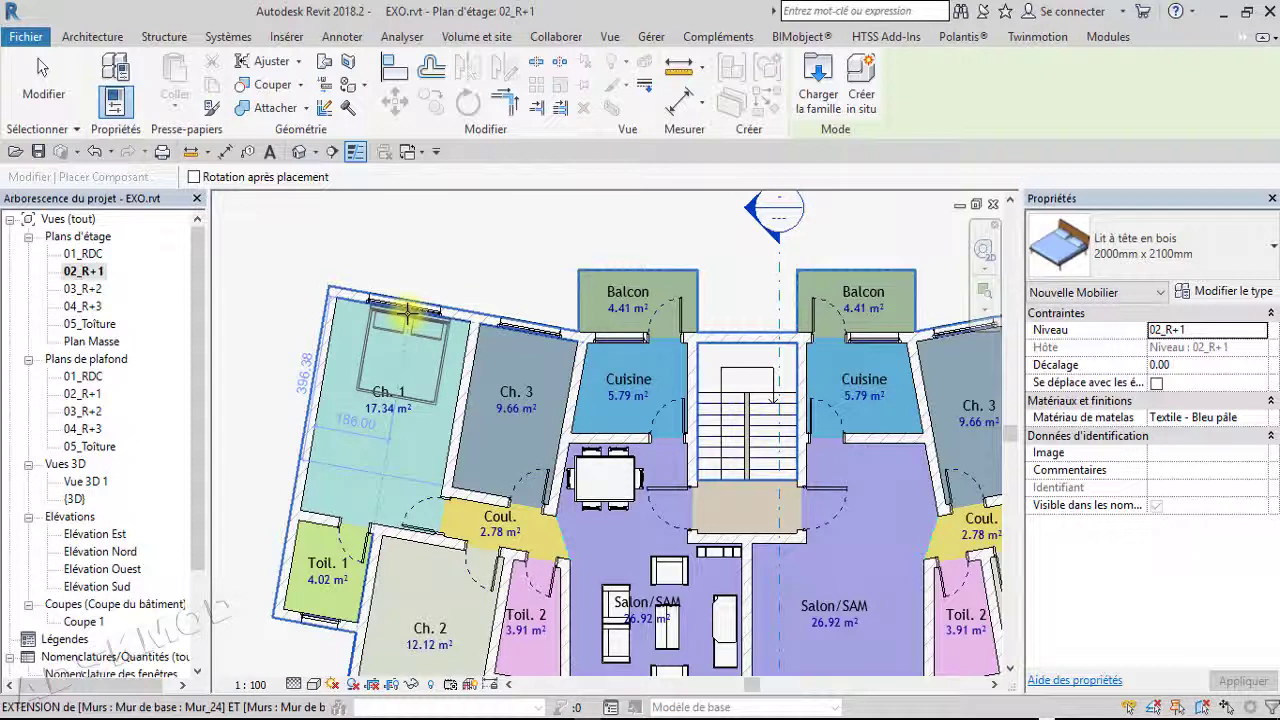
pyautogui.click(408, 314)
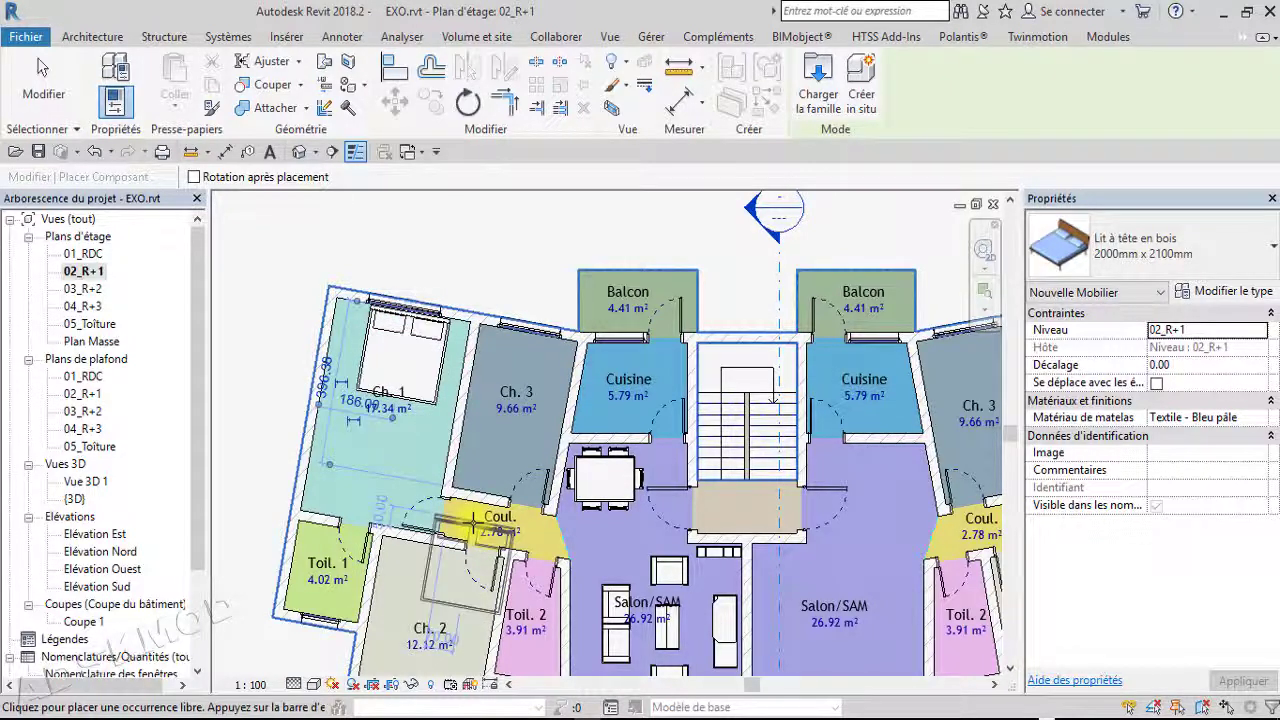
pyautogui.press('Escape')
pyautogui.press('Escape')
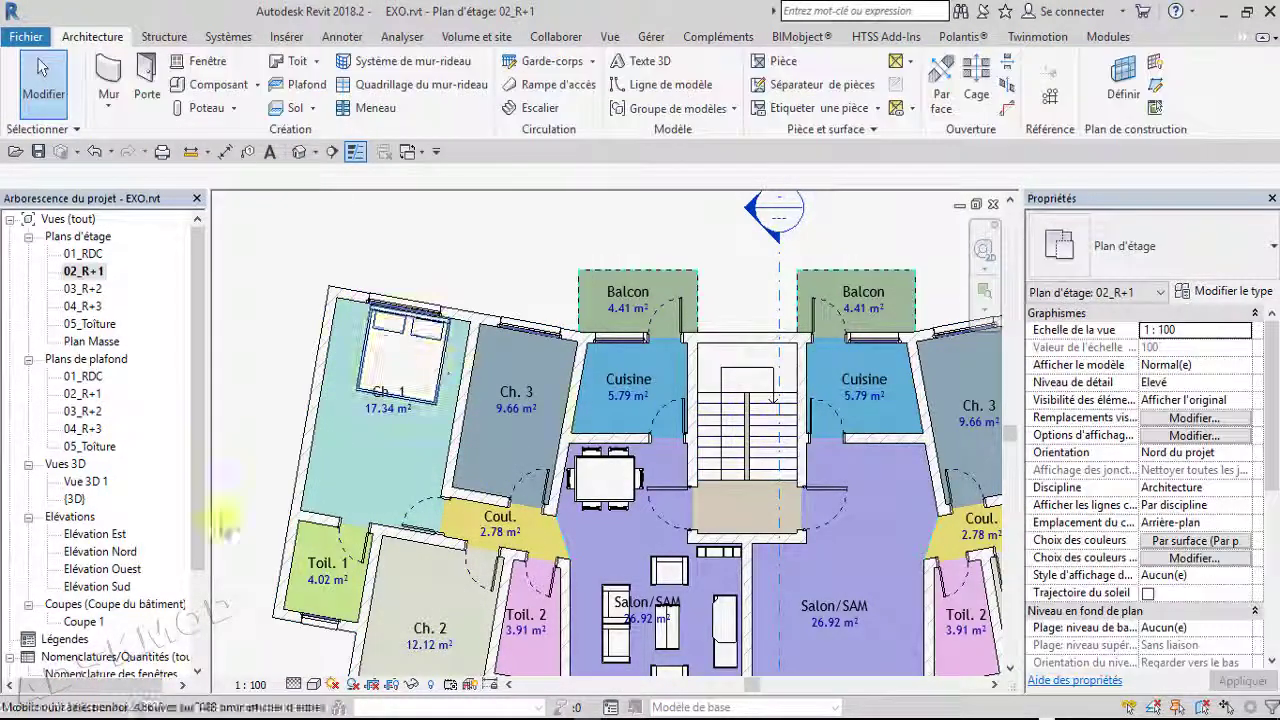
# Start placing a component and browse the family library to the Eviers - Lavabos folder under Appareils sanitaires
pyautogui.moveTo(809, 592); pyautogui.dragTo(802, 494, button='middle')
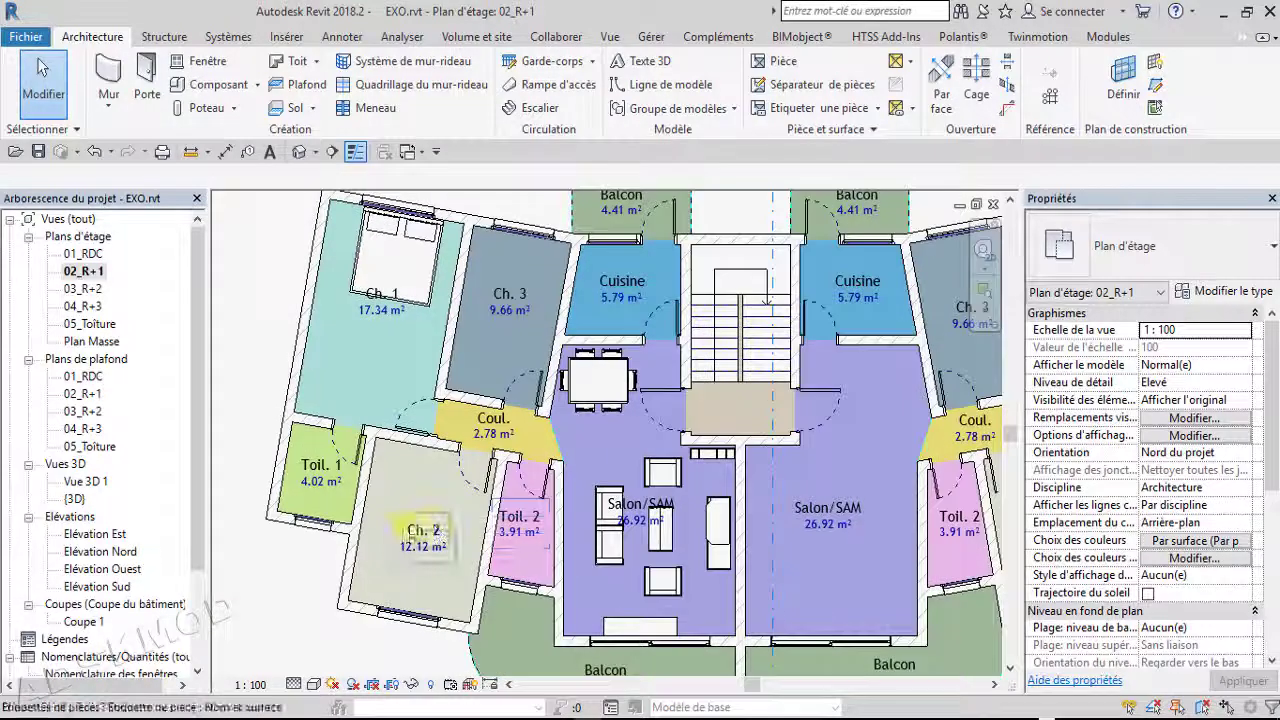
pyautogui.scroll(1, 660, 269)
pyautogui.moveTo(660, 269); pyautogui.dragTo(604, 496, button='middle')
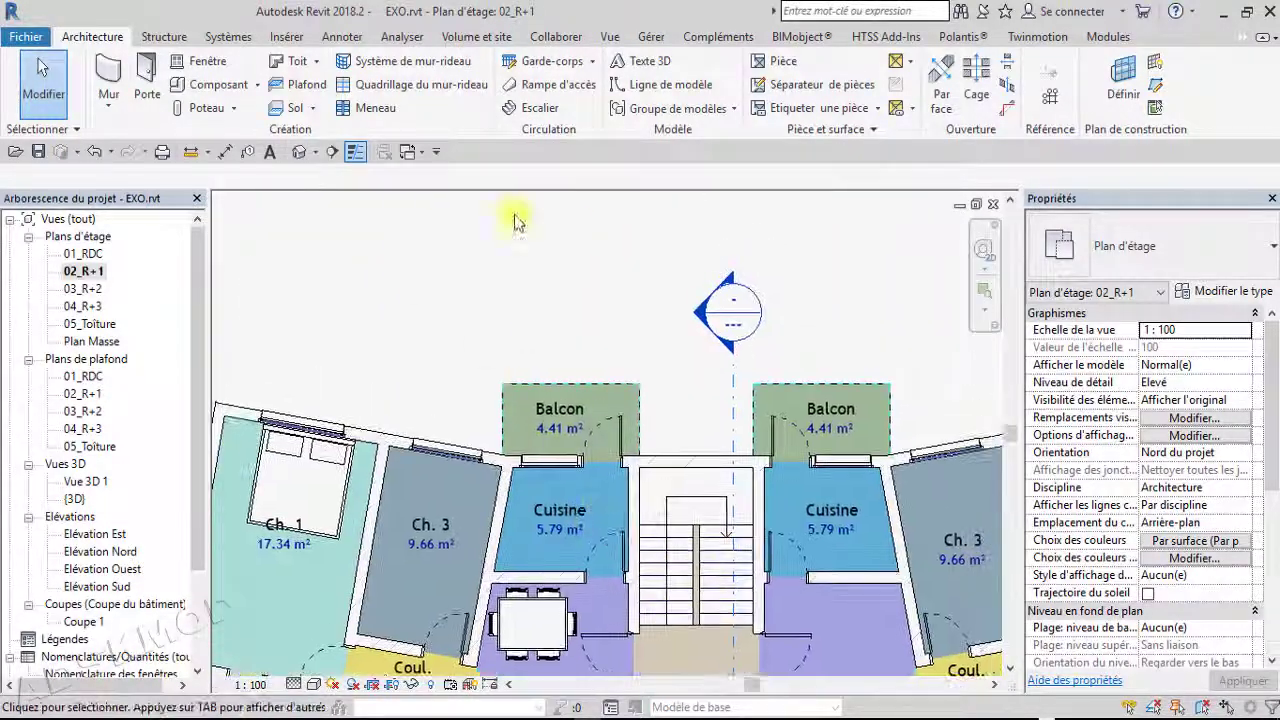
pyautogui.click(212, 85)
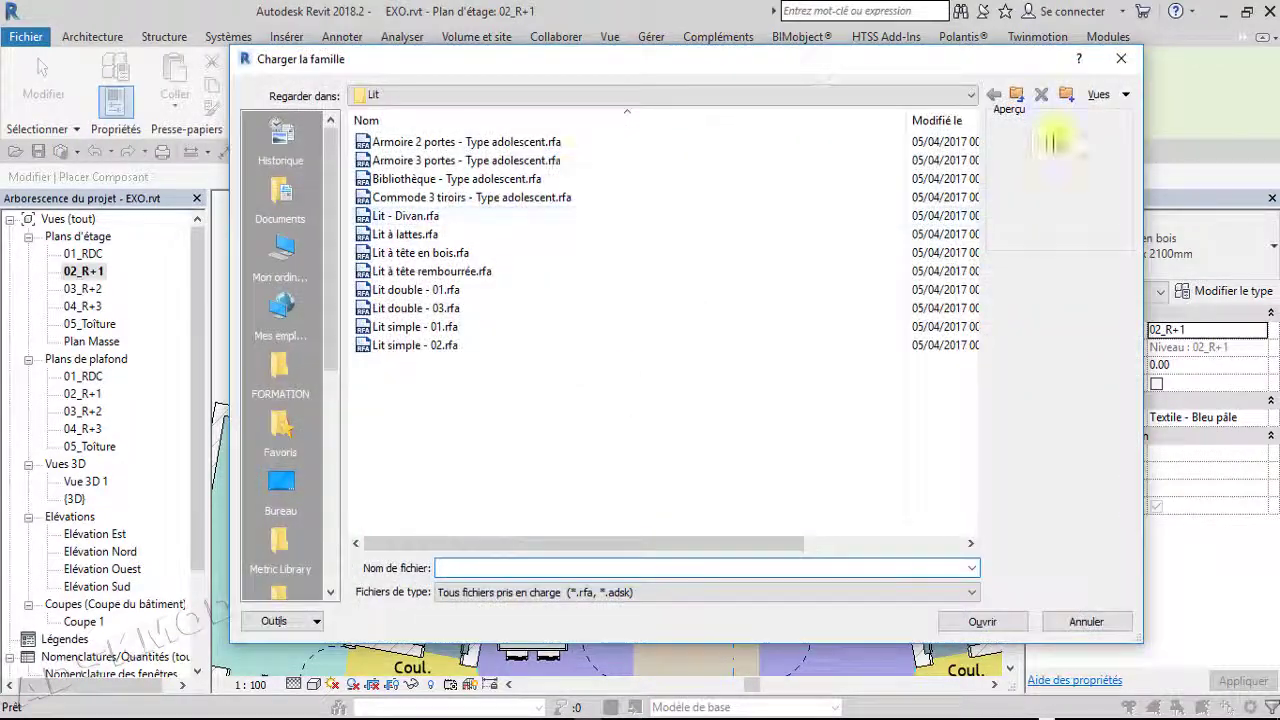
pyautogui.click(1022, 100)
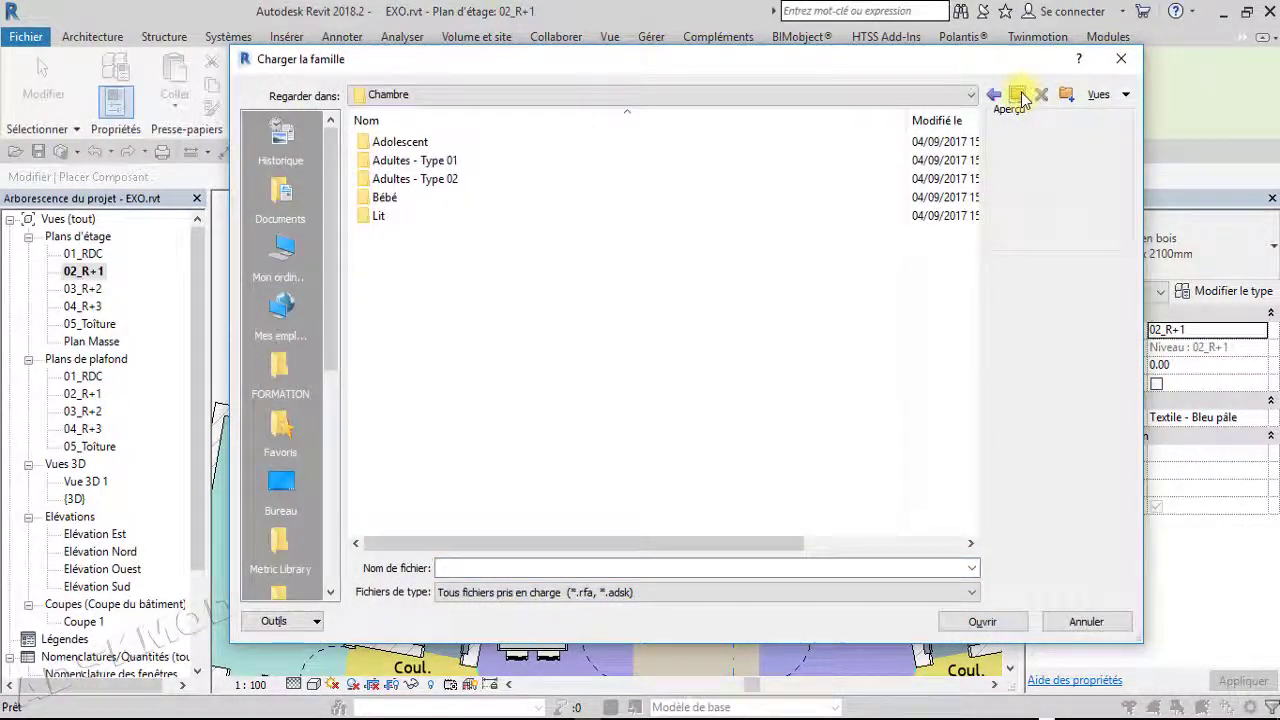
pyautogui.click(1018, 96)
pyautogui.click(1020, 96)
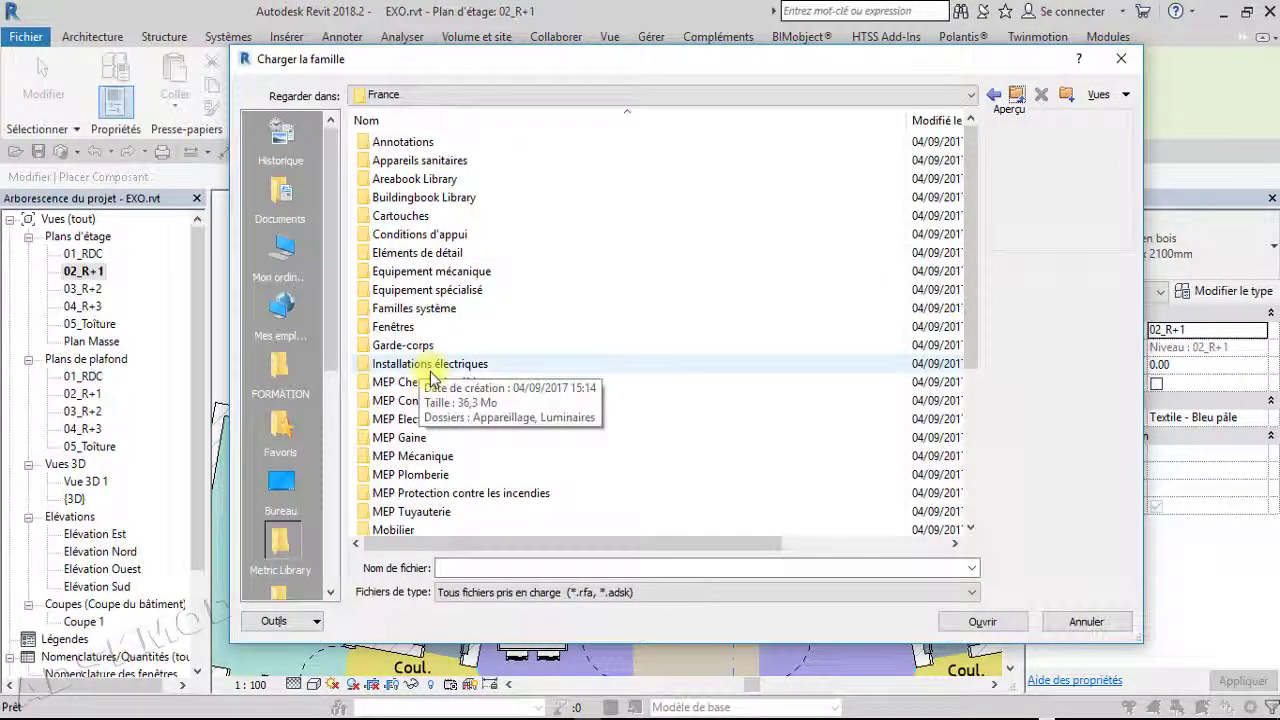
pyautogui.doubleClick(420, 162)
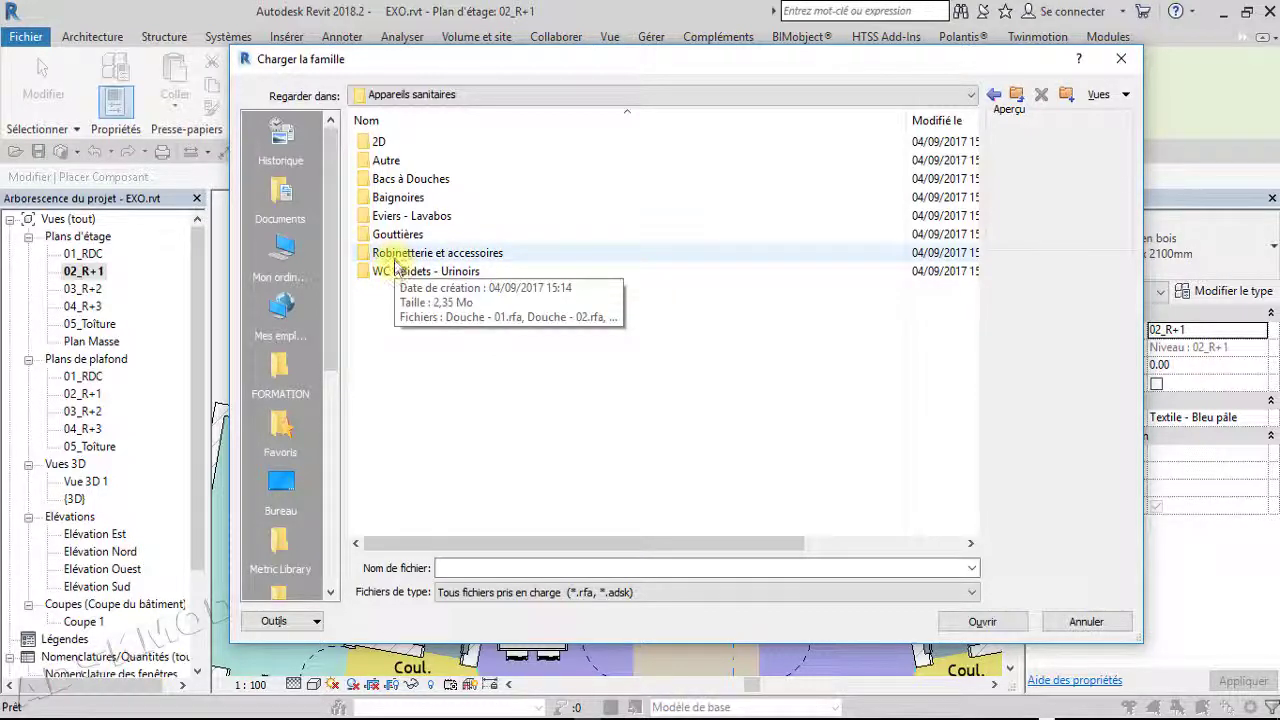
pyautogui.doubleClick(405, 216)
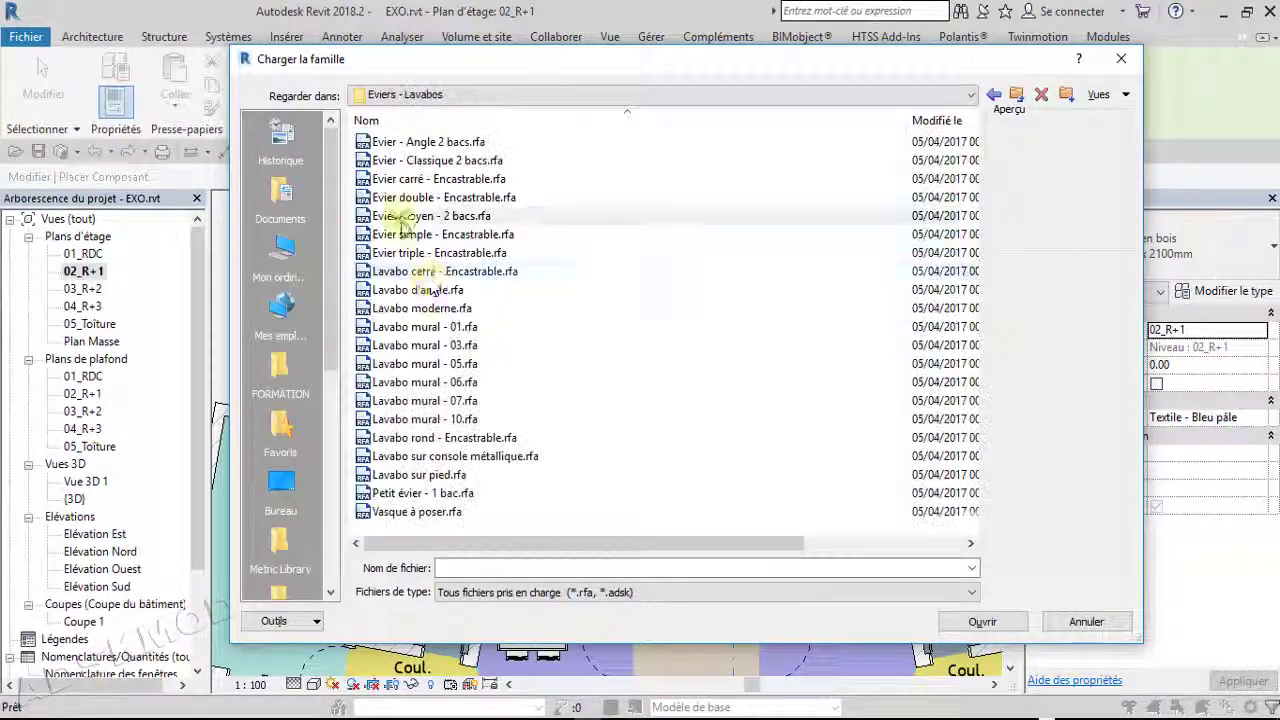
# Preview the sink and washbasin families in the Eviers - Lavabos folder and load Evier moyen - 2 bacs.rfa
pyautogui.click(460, 143)
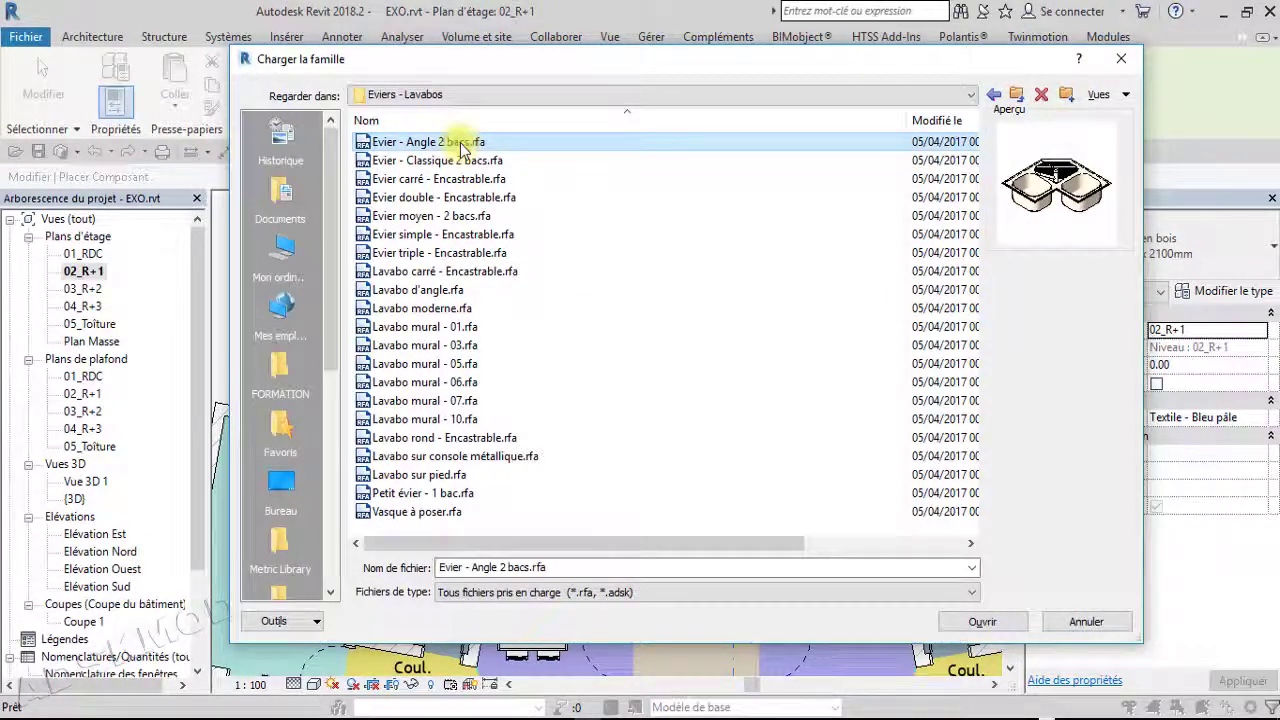
pyautogui.press('Down')
pyautogui.press('Down')
pyautogui.press('Down')
pyautogui.press('Down')
pyautogui.press('Down')
pyautogui.press('Down')
pyautogui.press('Up')
pyautogui.press('Up')
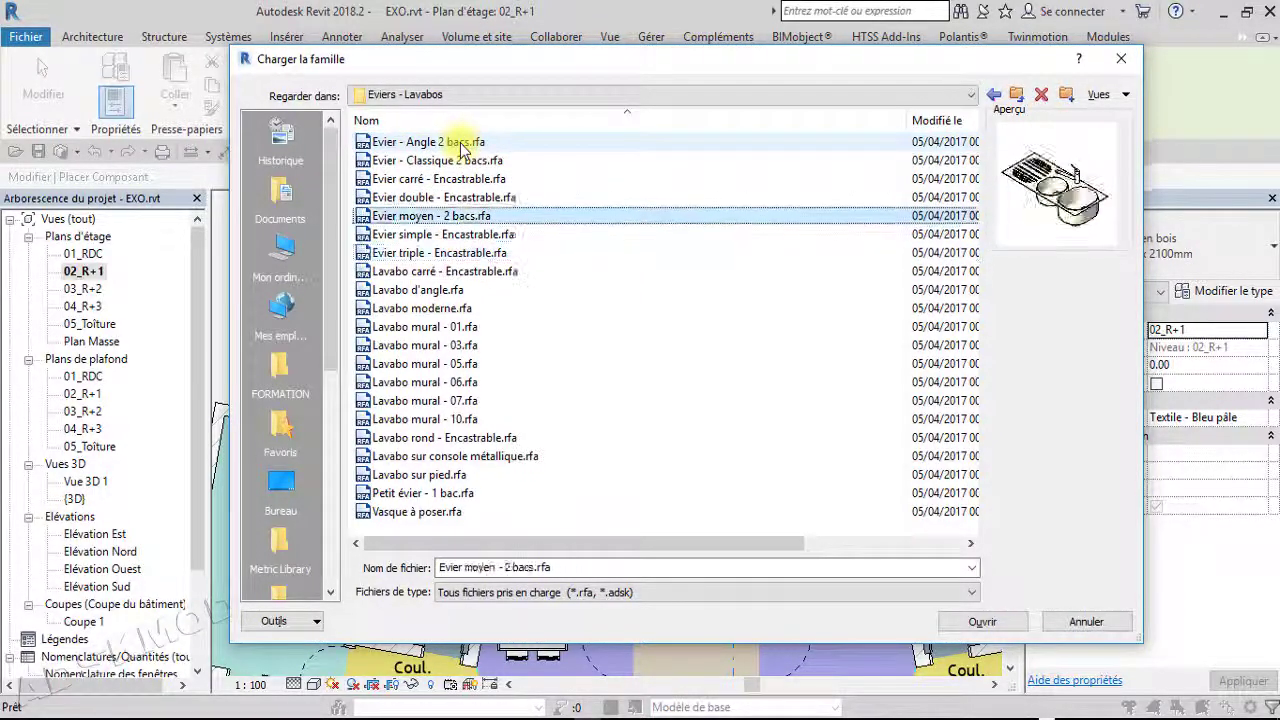
pyautogui.press('Down')
pyautogui.press('Down')
pyautogui.press('Down')
pyautogui.press('Down')
pyautogui.press('Down')
pyautogui.press('Down')
pyautogui.press('Down')
pyautogui.press('Down')
pyautogui.press('Down')
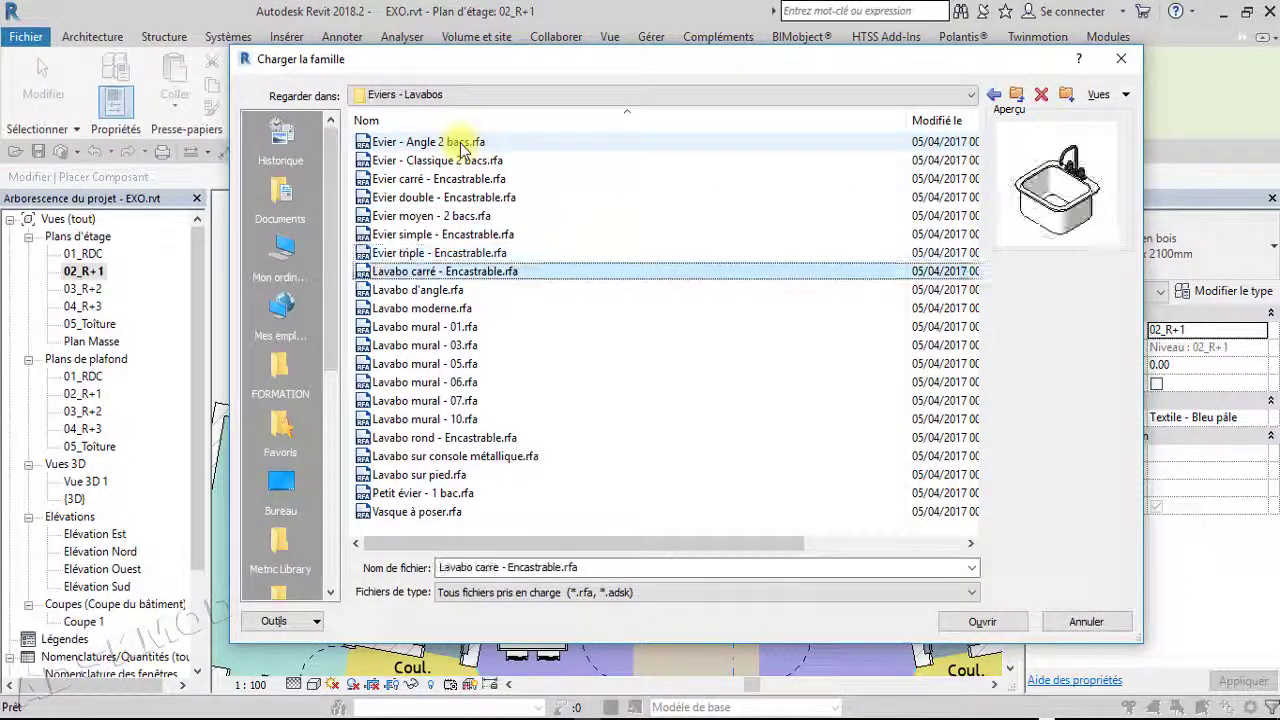
pyautogui.press('Down')
pyautogui.press('Down')
pyautogui.press('Down')
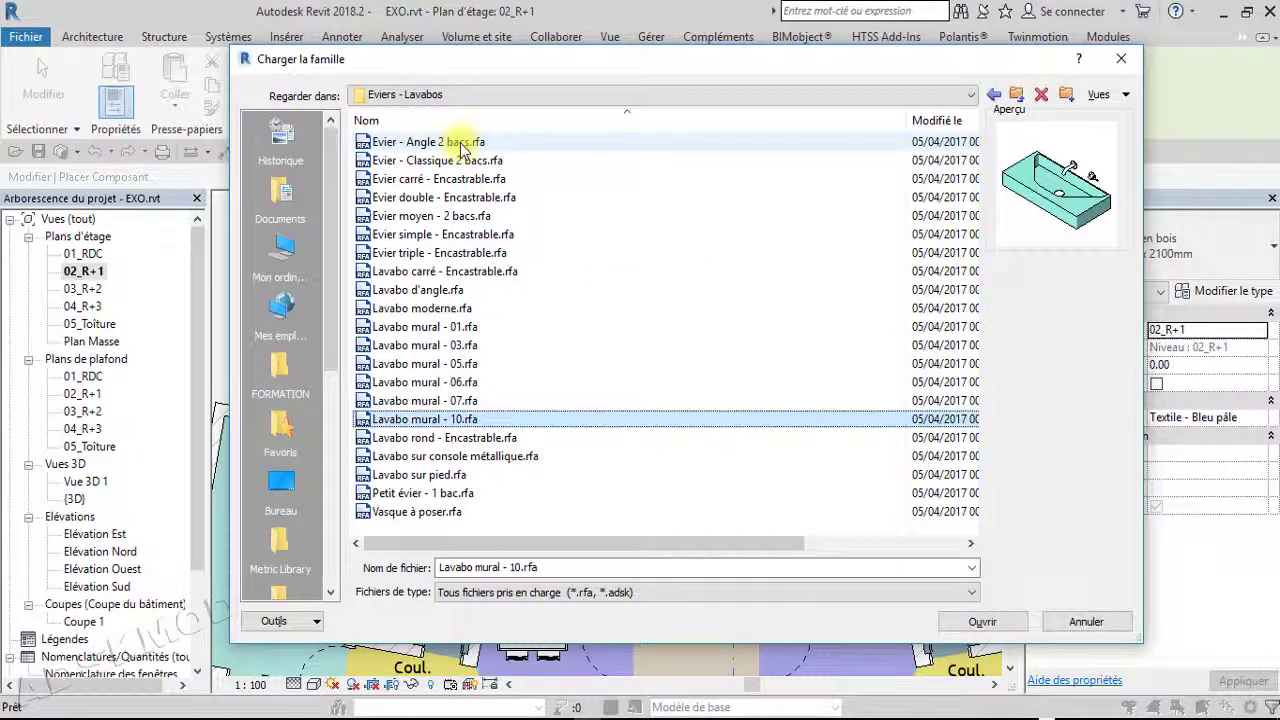
pyautogui.press('Up')
pyautogui.press('Up')
pyautogui.press('Up')
pyautogui.press('Up')
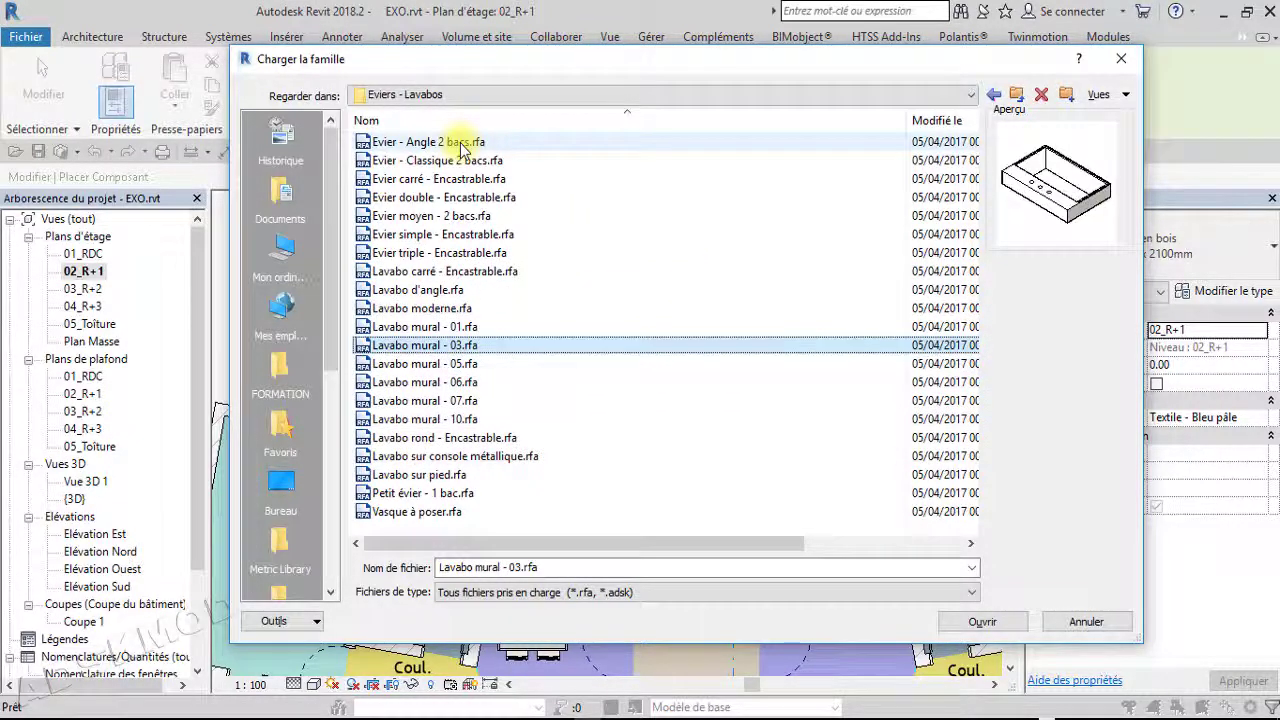
pyautogui.press('Up')
pyautogui.press('Up')
pyautogui.press('Up')
pyautogui.press('Up')
pyautogui.press('Up')
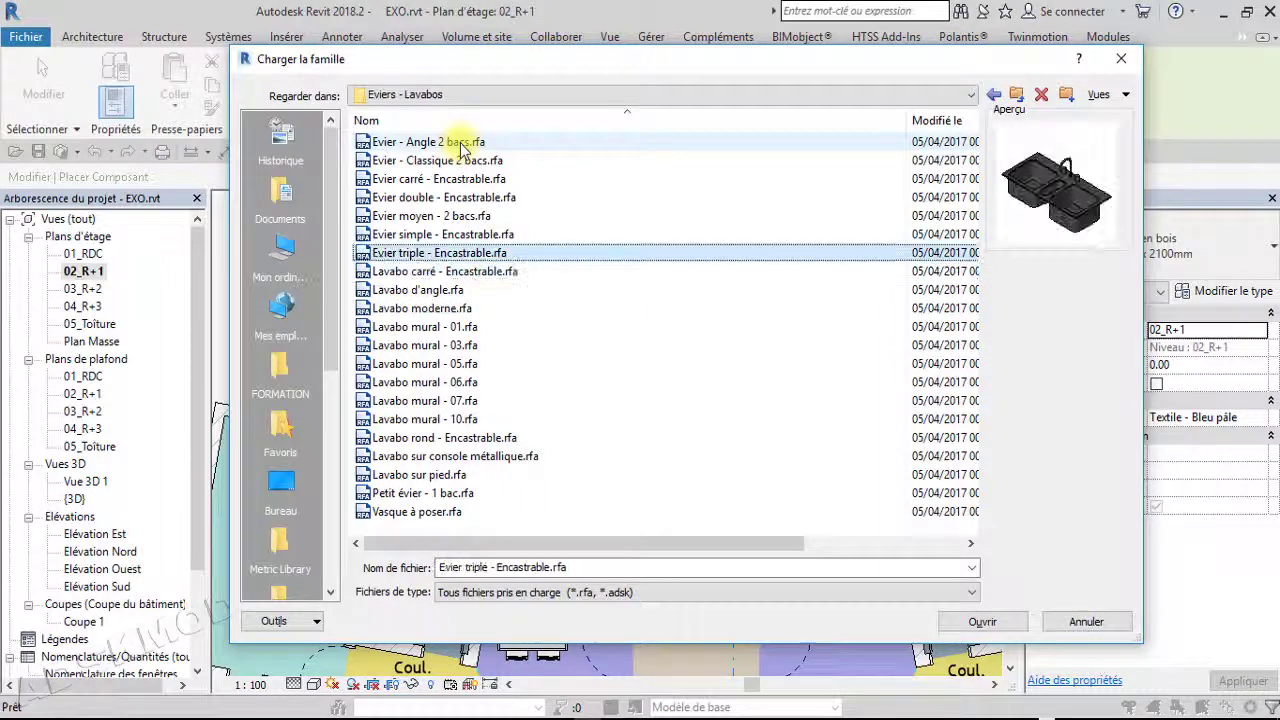
pyautogui.press('Up')
pyautogui.press('Up')
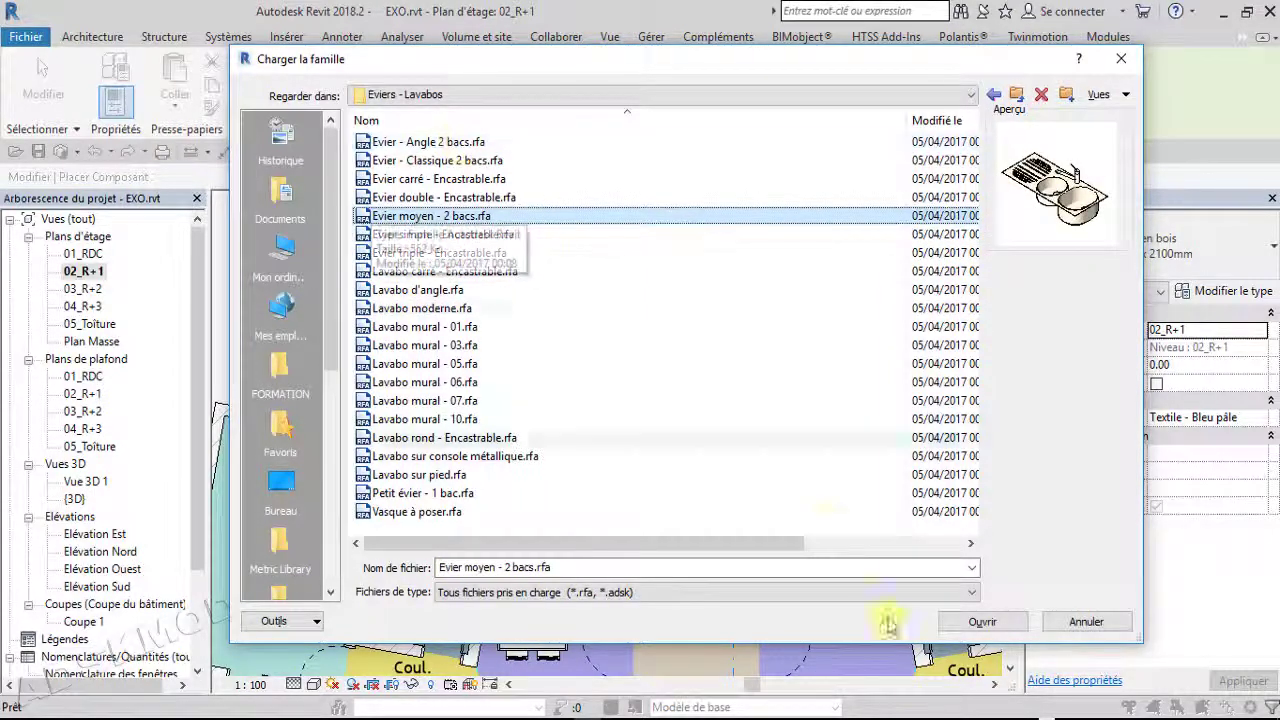
pyautogui.click(981, 621)
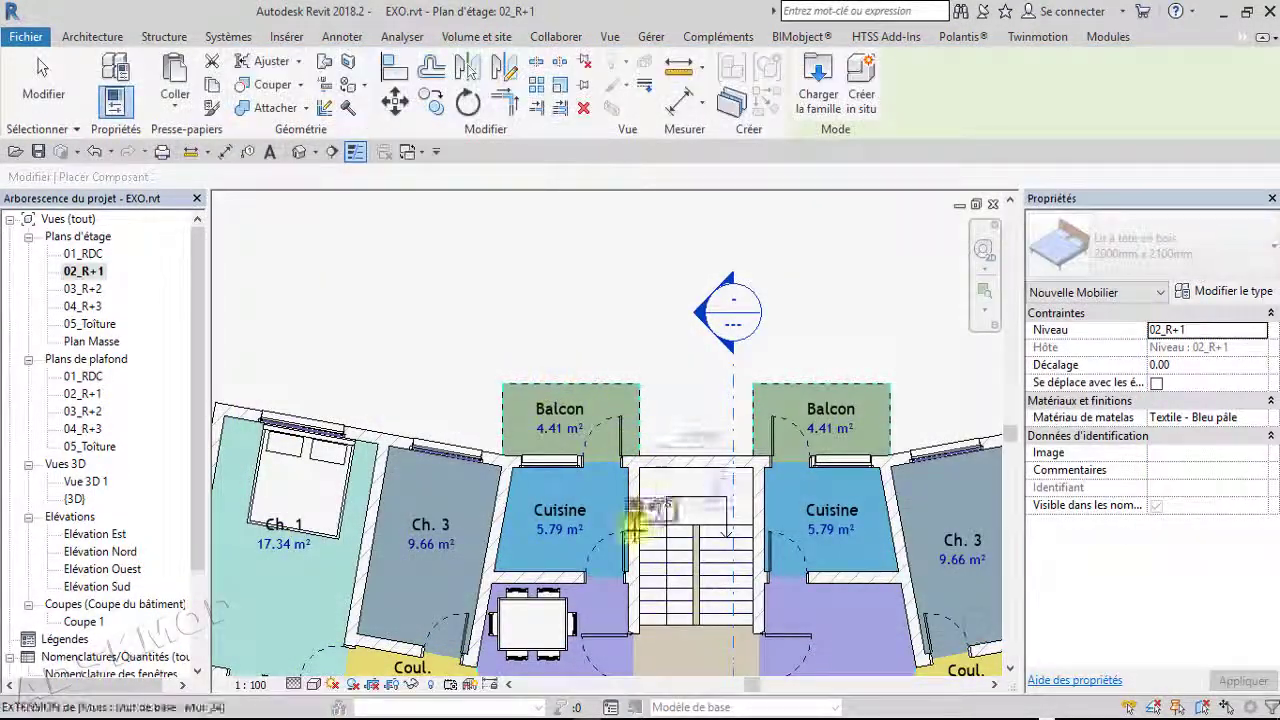
# Place a 1120mm x 500mm Evier moyen - 2 bacs sink in the left Cuisine, rotated parallel to the slanted Ch. 3 wall
pyautogui.scroll(3, 522, 520)
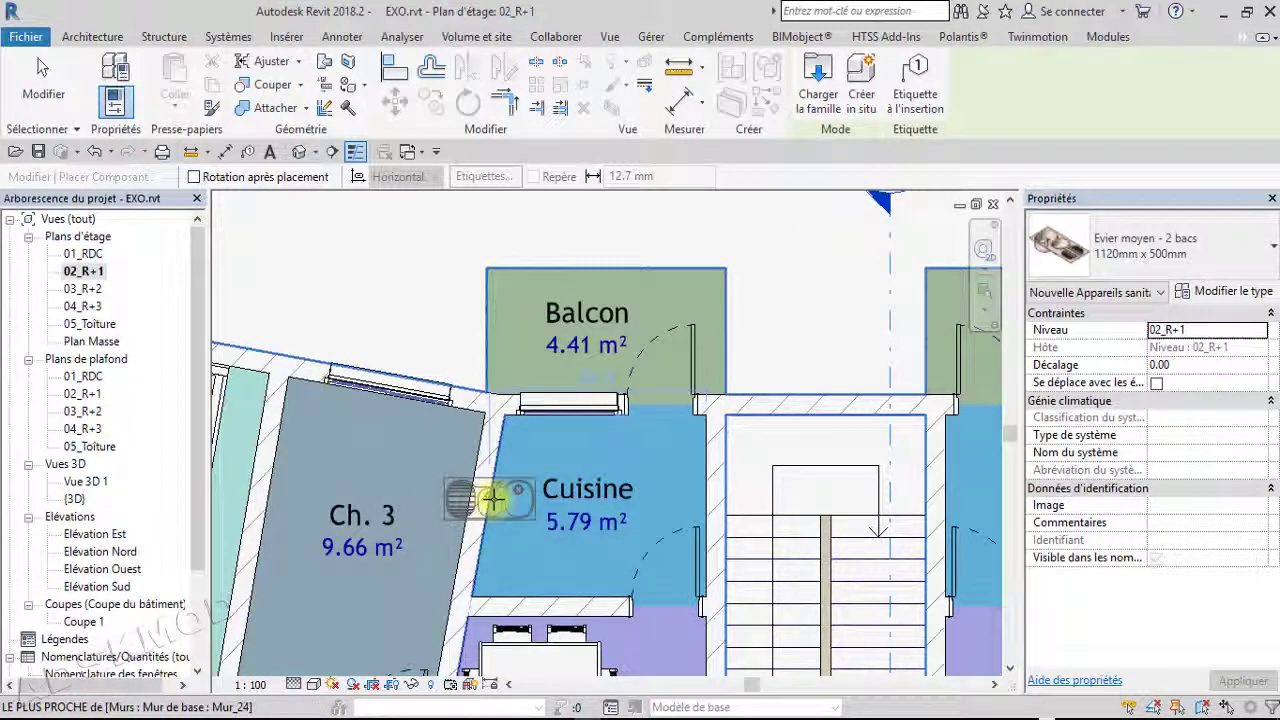
pyautogui.press('space')
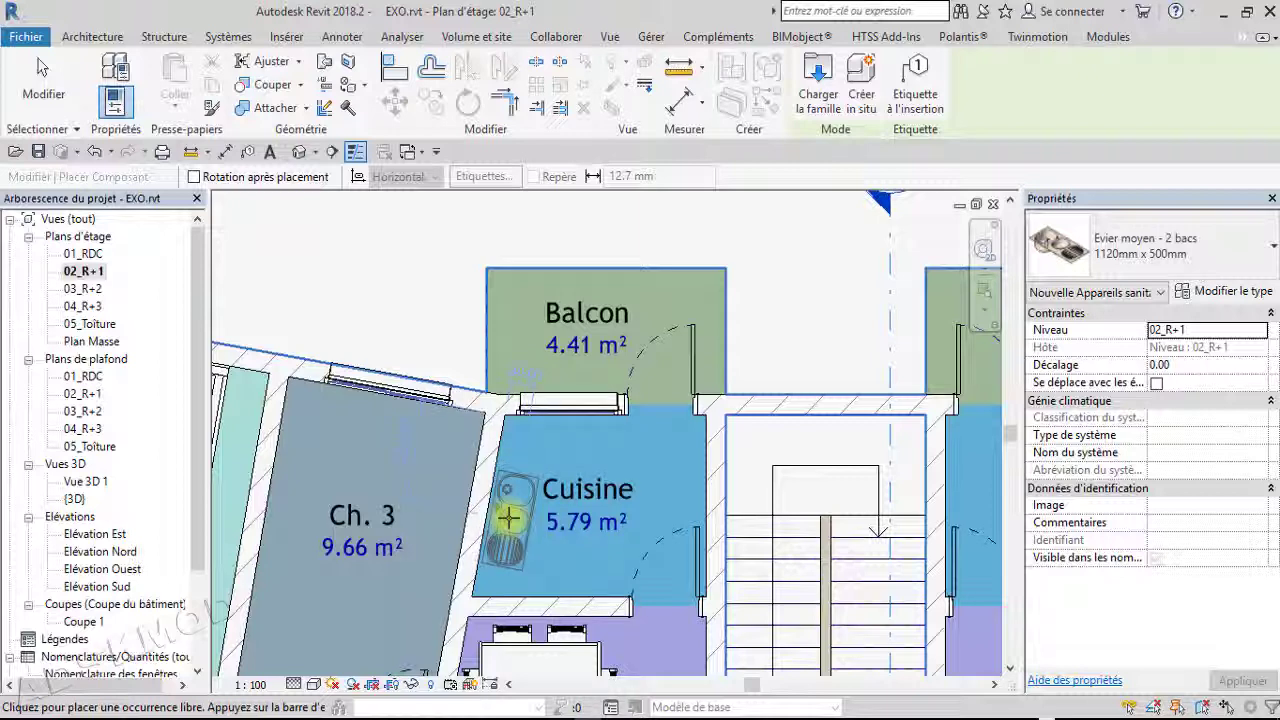
pyautogui.click(509, 518)
# Align the back edge of the kitchen sink with the inner face of the slanted wall shared with Ch. 3
pyautogui.scroll(2, 490, 535)
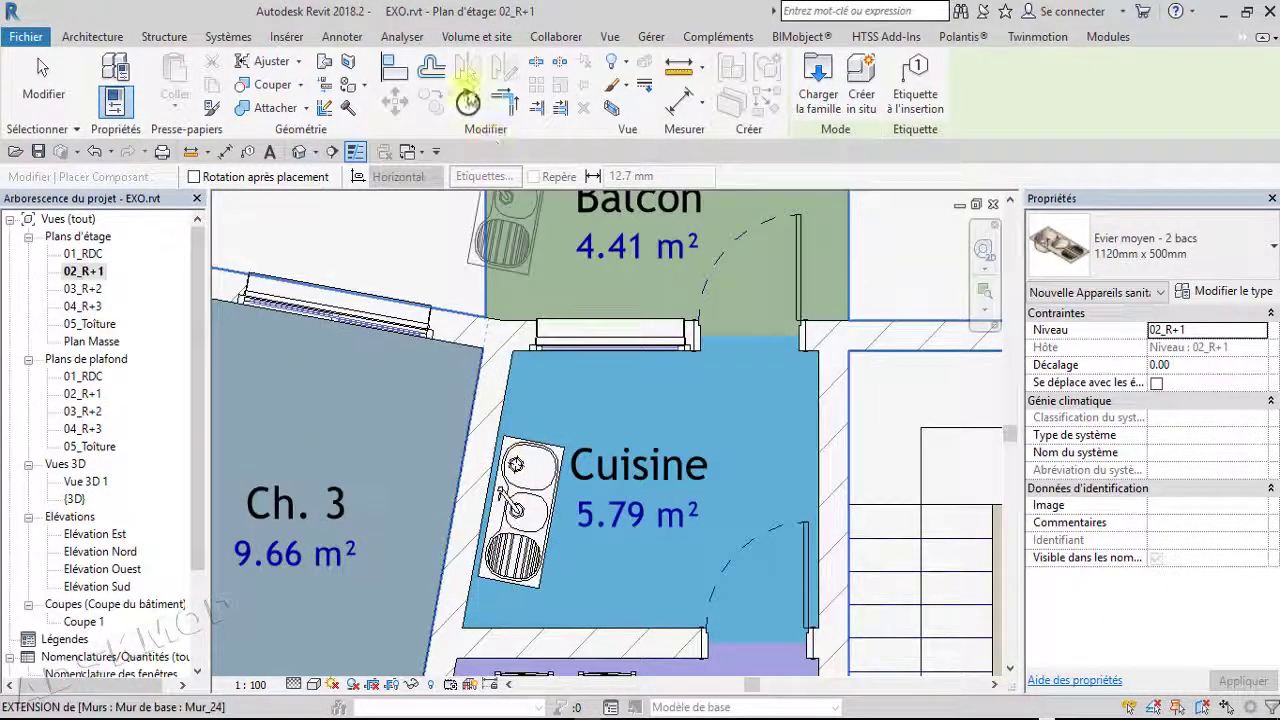
pyautogui.press('Escape')
pyautogui.press('Escape')
pyautogui.press('a')
pyautogui.press('l')
pyautogui.click(486, 532)
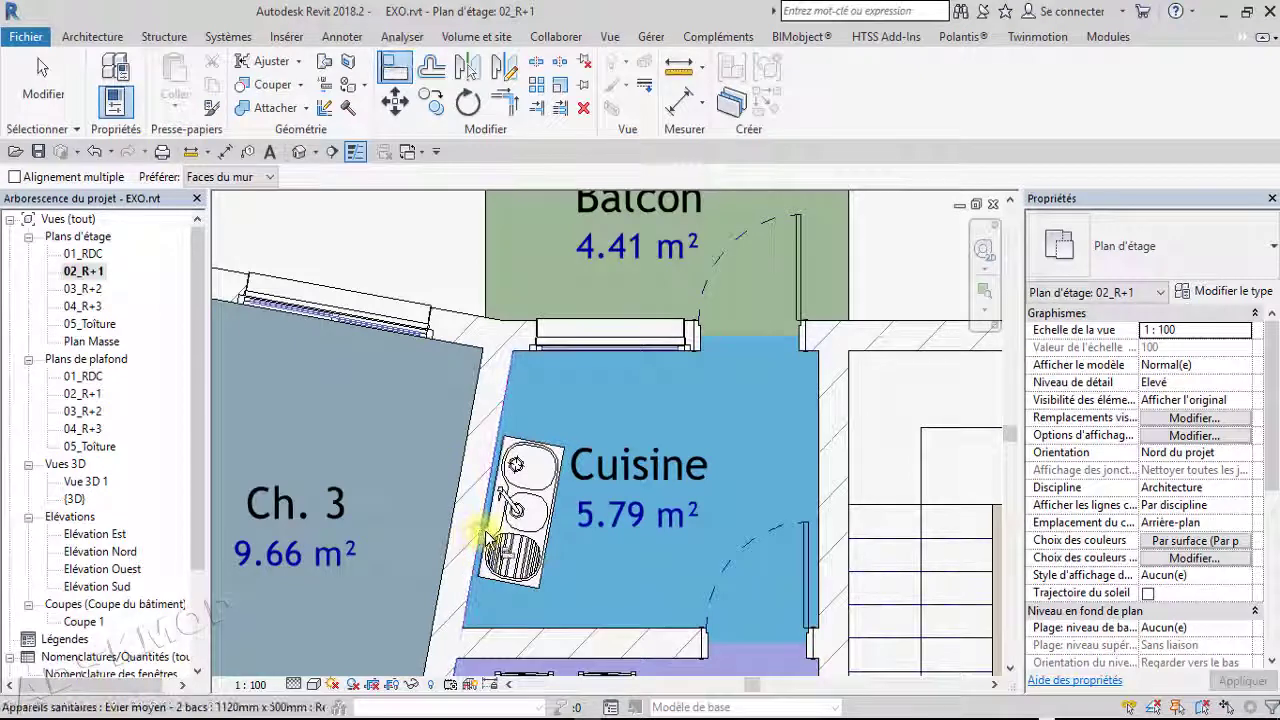
pyautogui.click(577, 567)
pyautogui.scroll(-2, 577, 567)
pyautogui.moveTo(577, 567); pyautogui.dragTo(612, 500, button='middle')
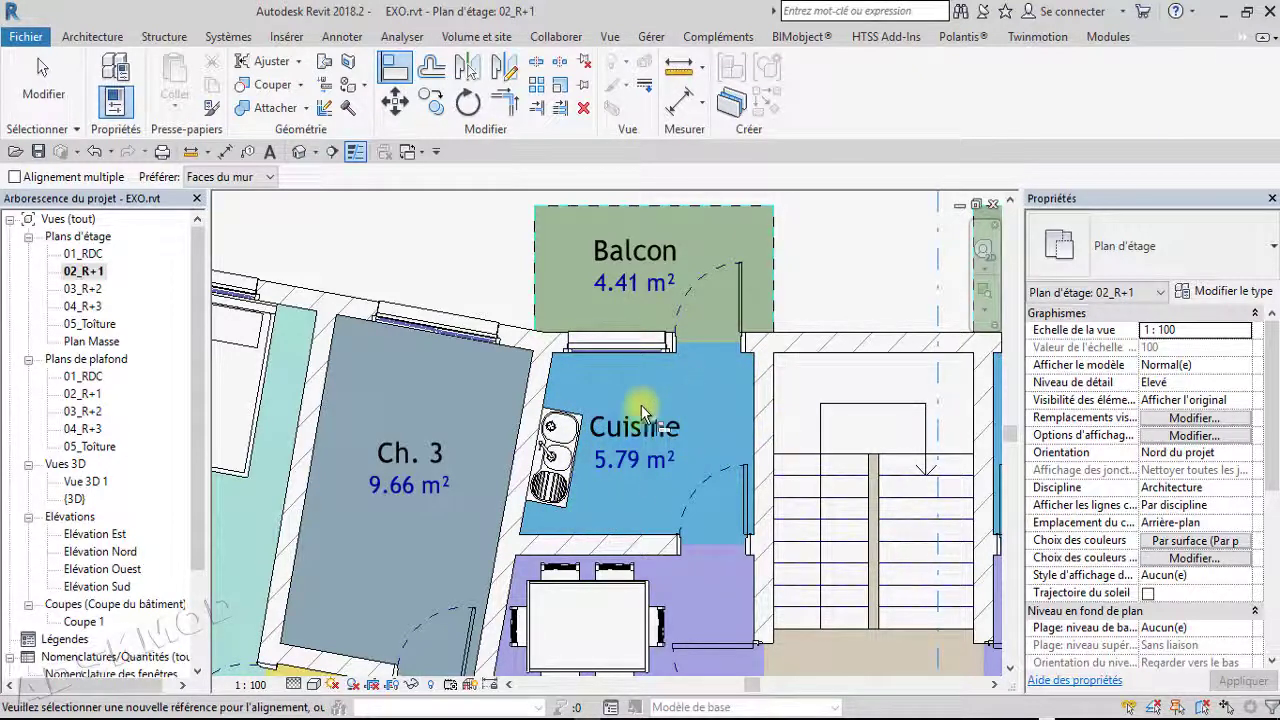
pyautogui.press('Escape')
# Look through the available wall creation variants without starting one
pyautogui.moveTo(714, 527); pyautogui.dragTo(810, 327, button='middle')
pyautogui.scroll(-2, 798, 422)
pyautogui.moveTo(872, 568); pyautogui.dragTo(700, 514, button='middle')
pyautogui.scroll(-3, 740, 506)
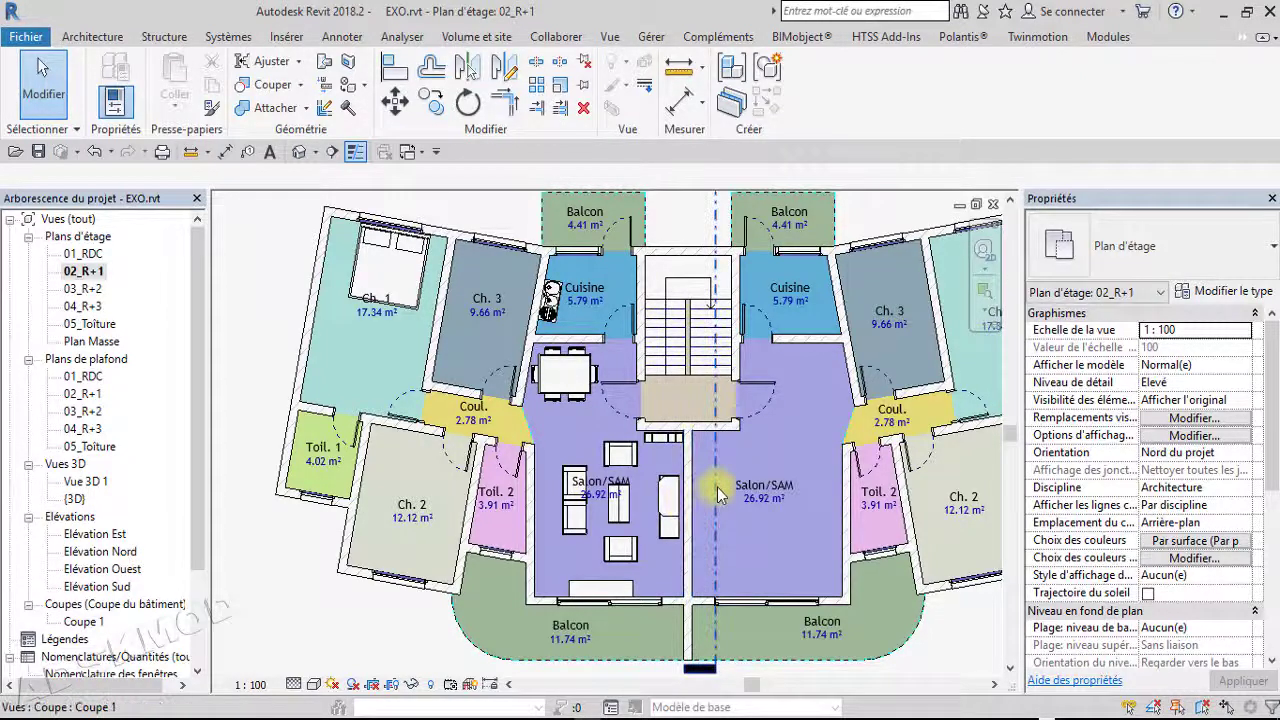
pyautogui.click(95, 36)
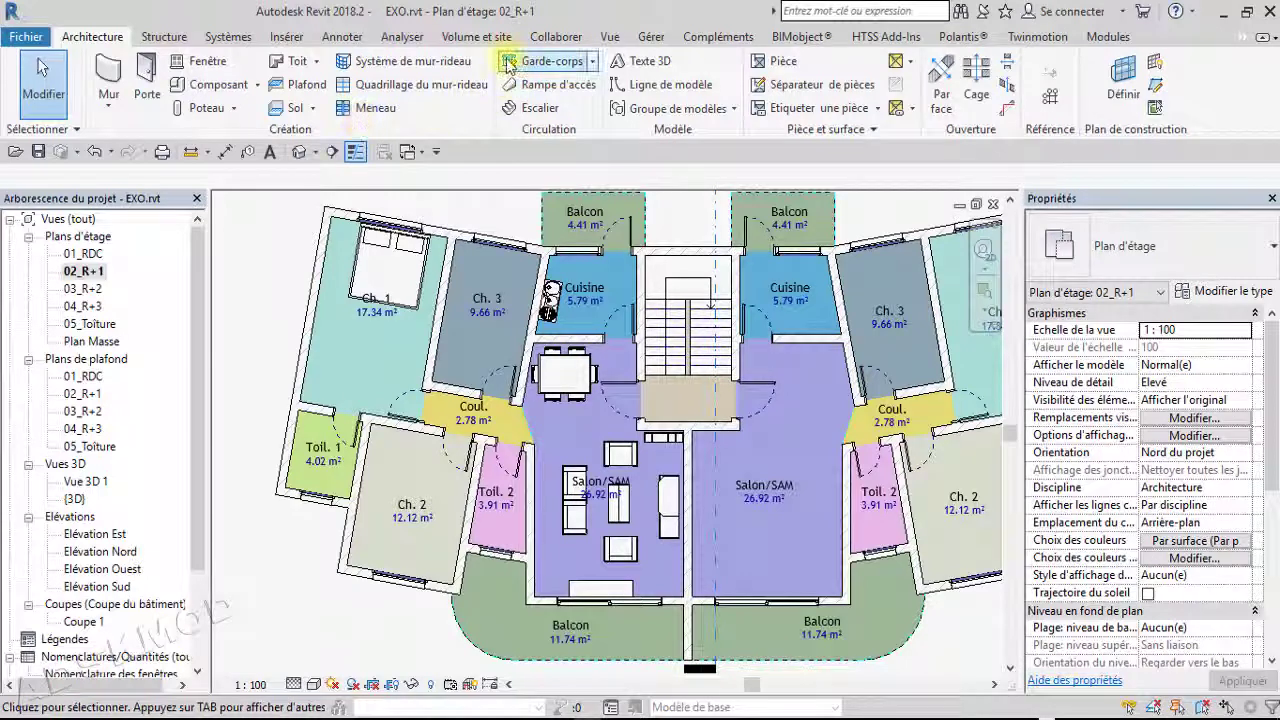
pyautogui.click(108, 110)
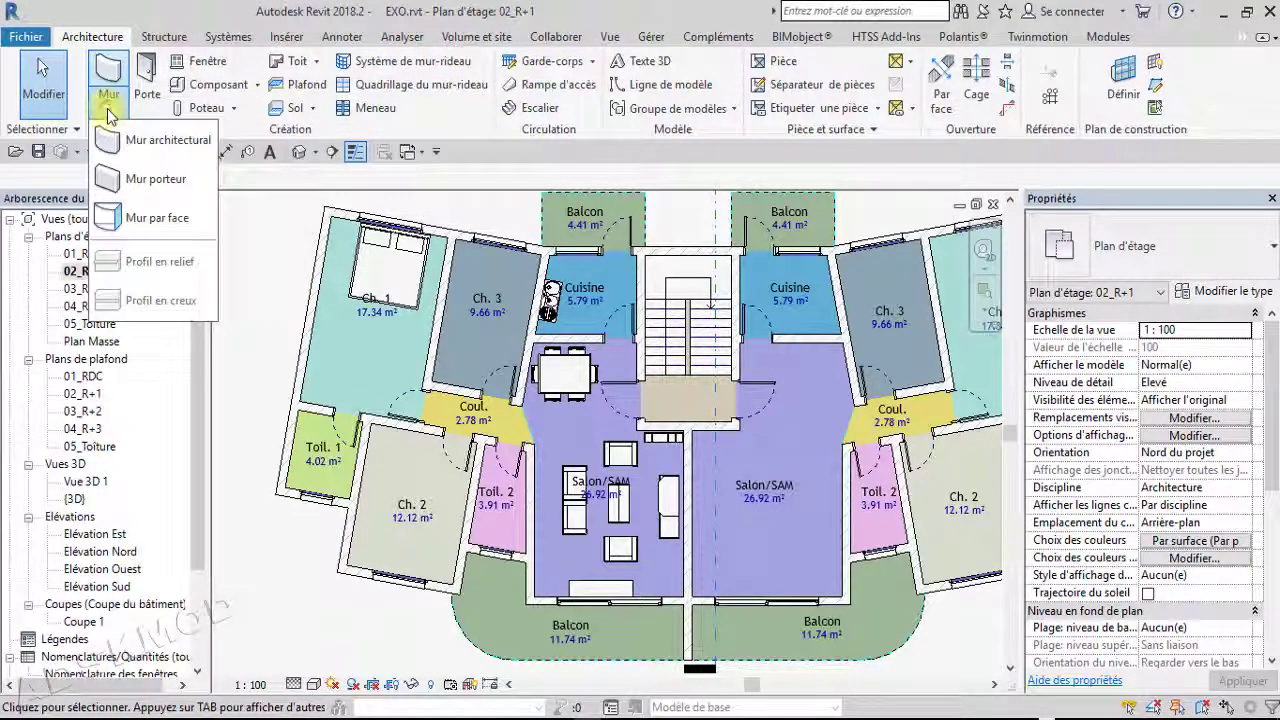
pyautogui.click(152, 10)
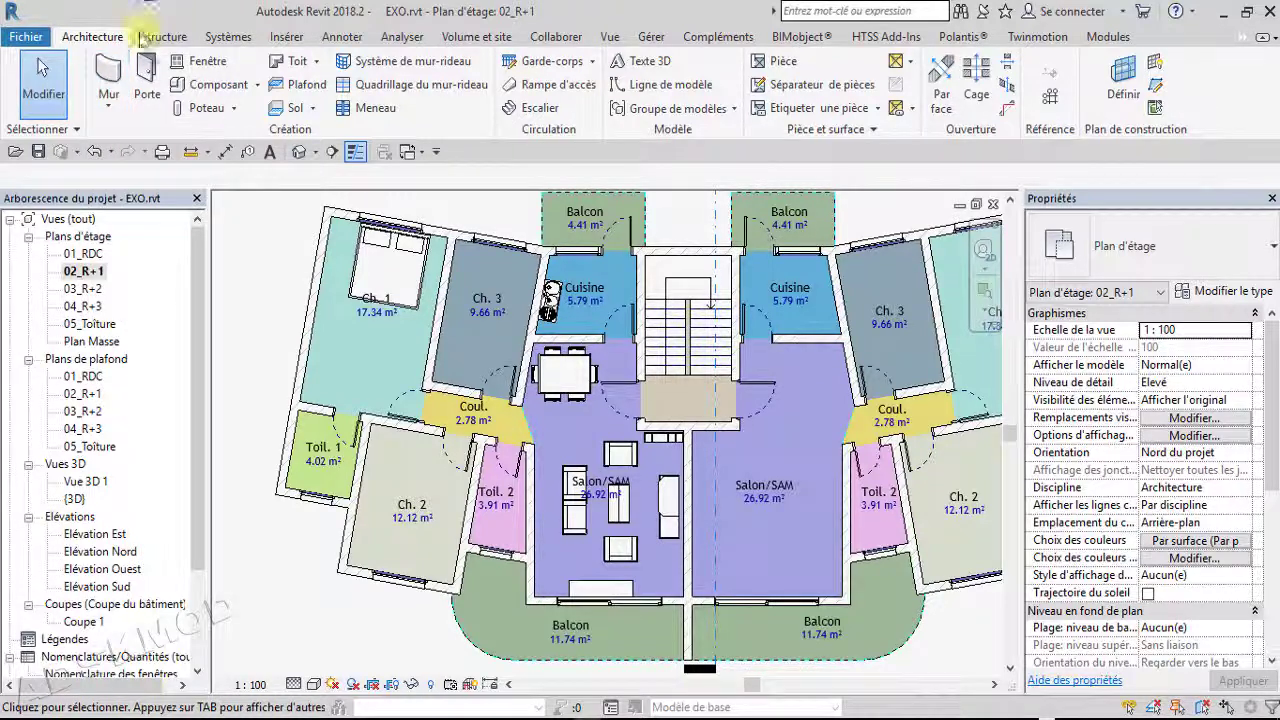
# Start an architectural wall, review the curtain wall types and choose Mur-rideau 1m x 1m - Meneaux
pyautogui.click(113, 80)
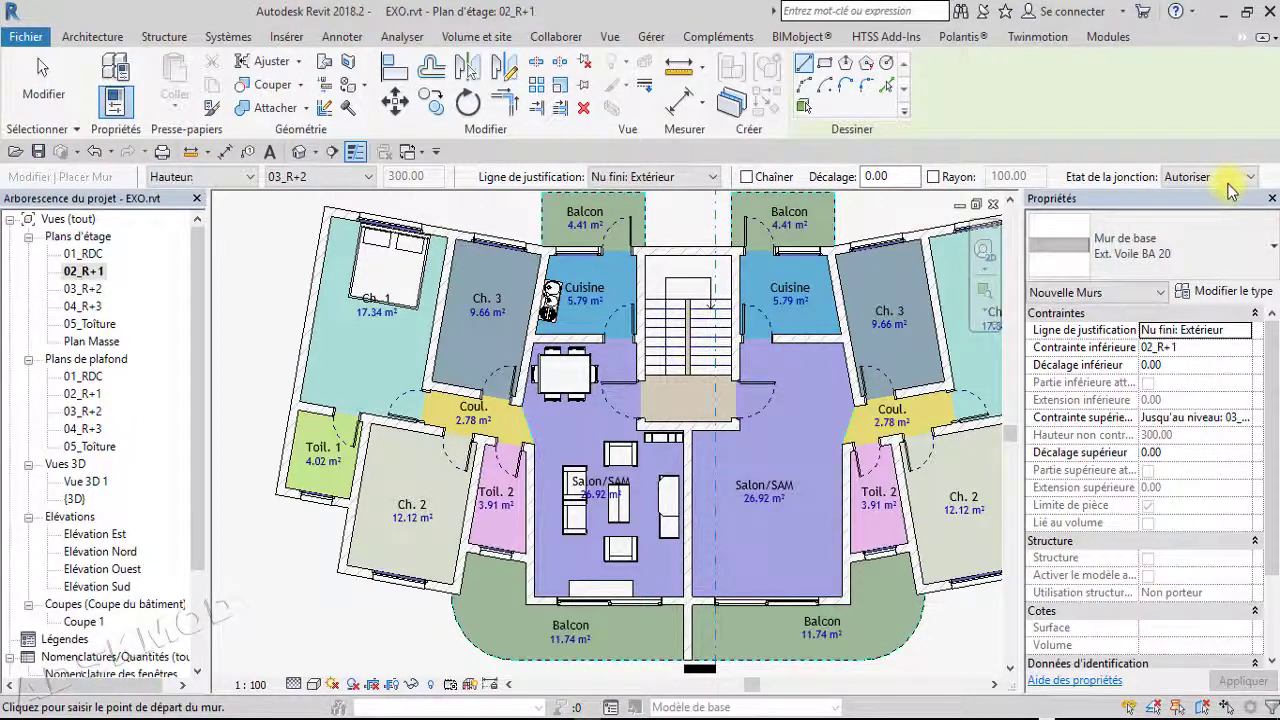
pyautogui.click(1225, 248)
pyautogui.scroll(-3, 1170, 500)
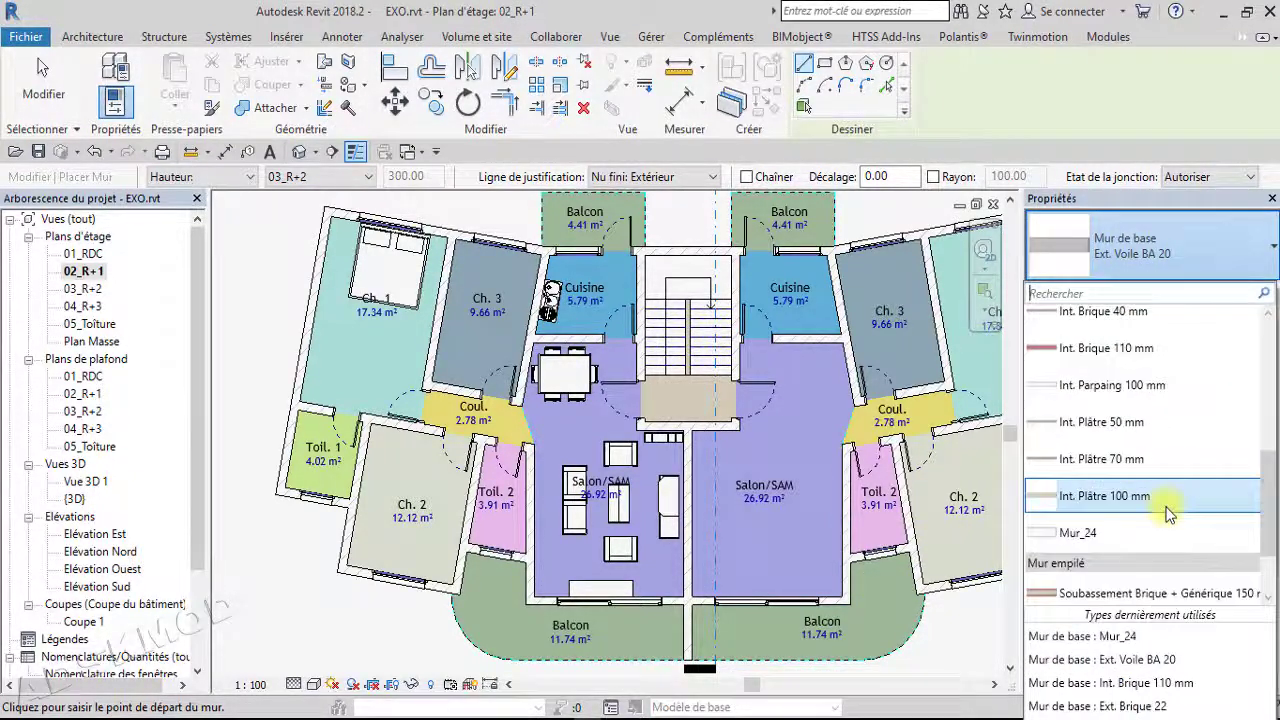
pyautogui.scroll(-2, 1170, 511)
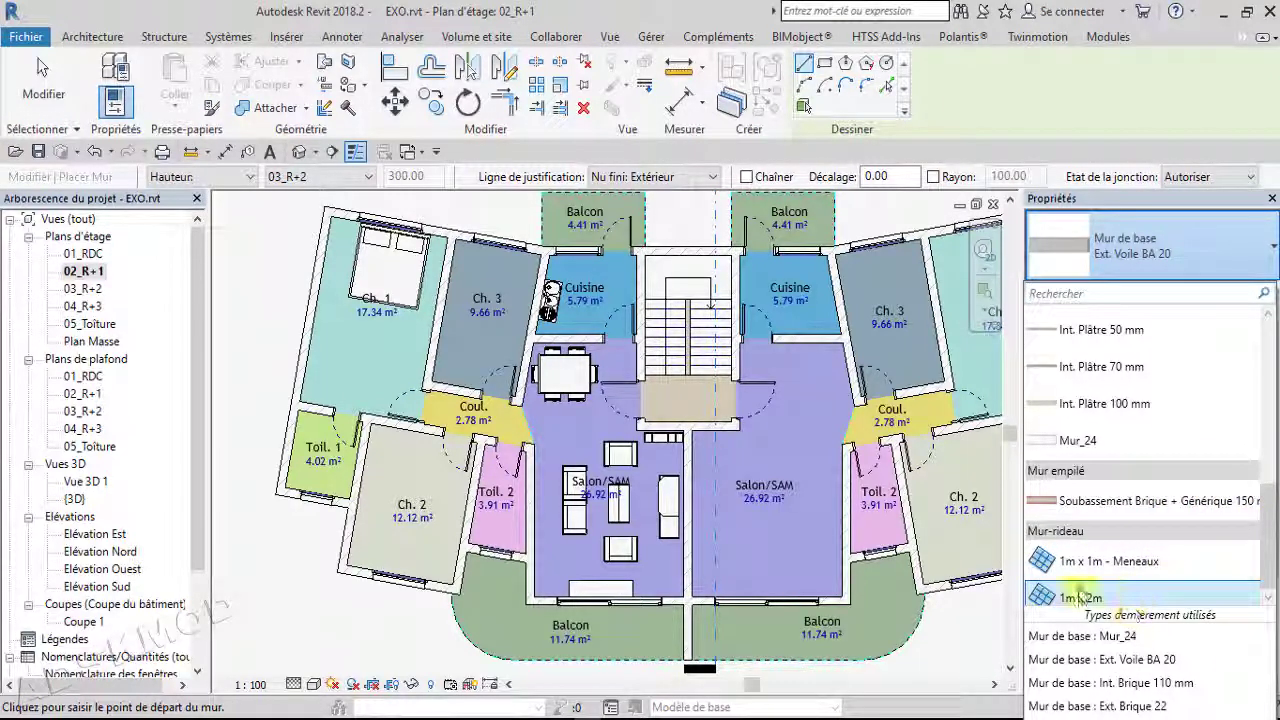
pyautogui.click(1182, 127)
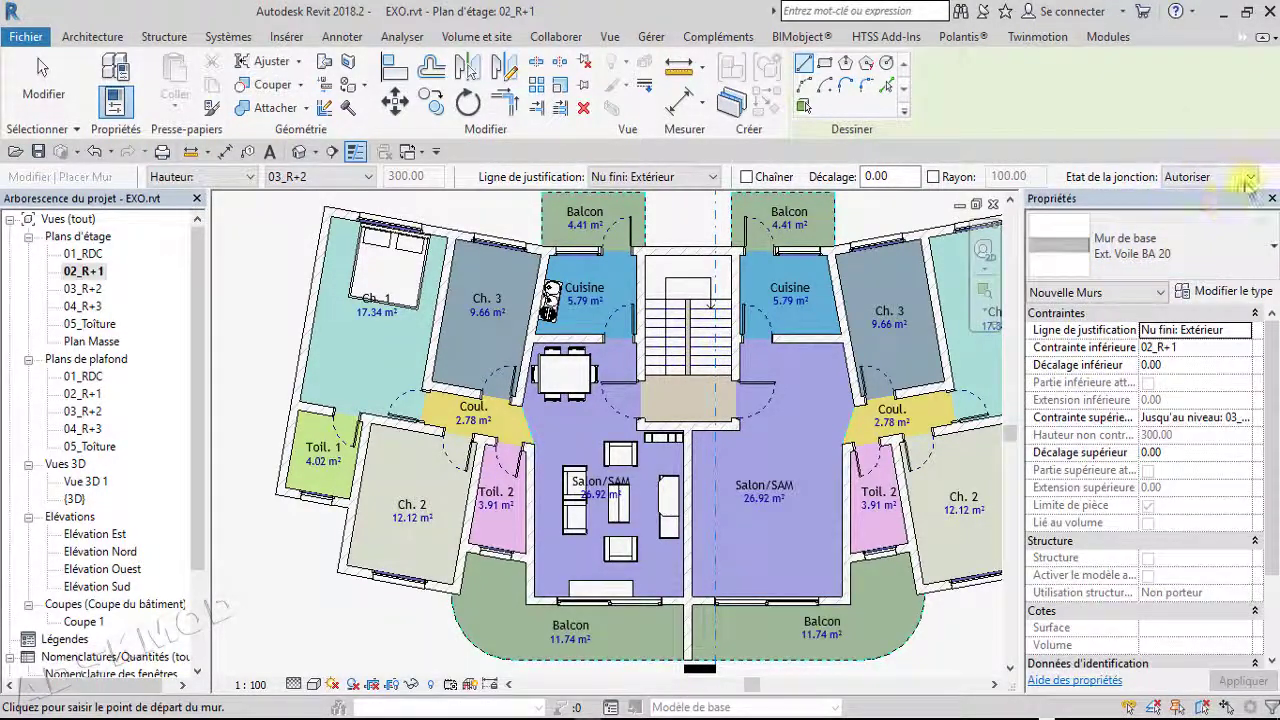
pyautogui.click(1258, 260)
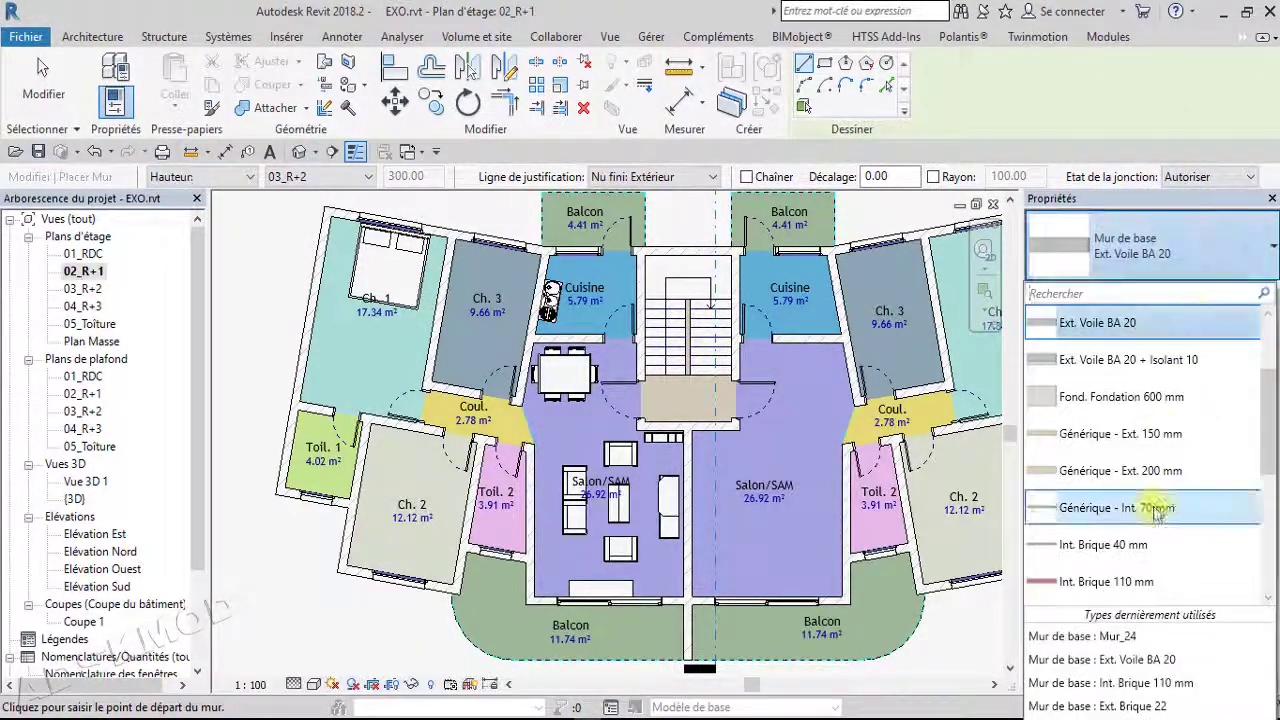
pyautogui.scroll(-3, 1090, 440)
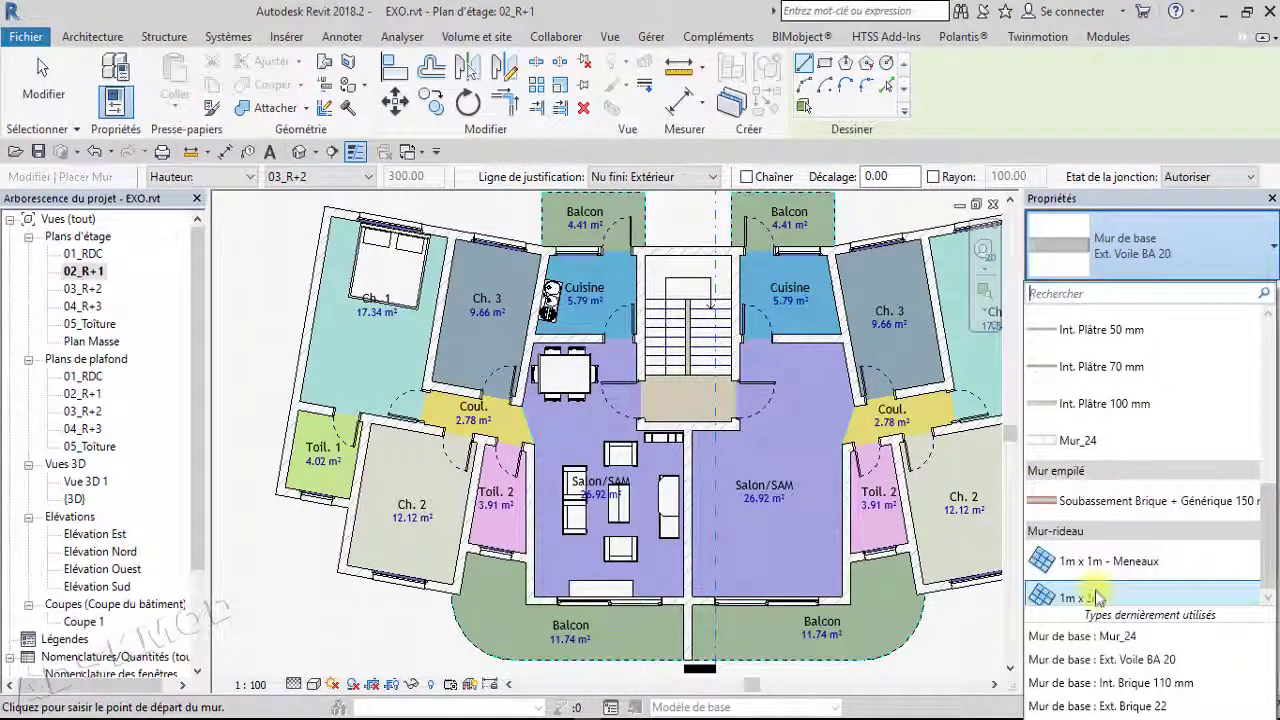
pyautogui.moveTo(1108, 600)
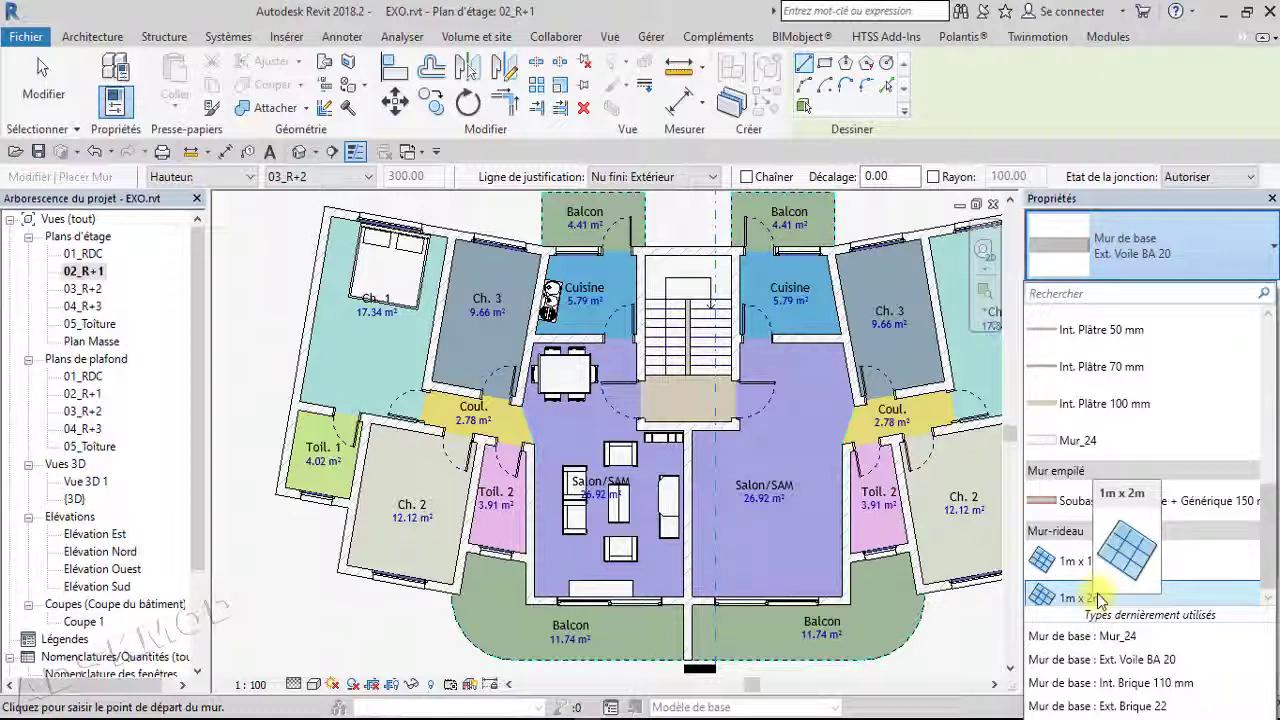
pyautogui.scroll(4, 1097, 598)
pyautogui.scroll(-8, 1097, 598)
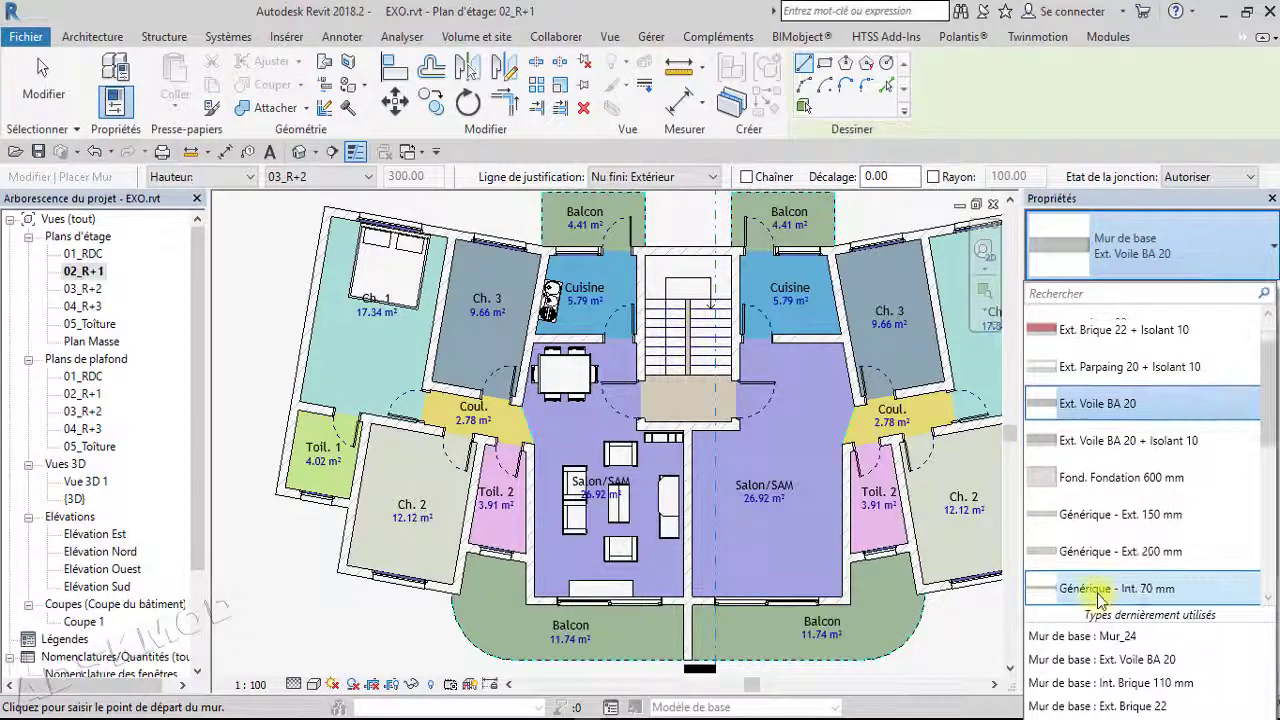
pyautogui.scroll(-1, 1097, 590)
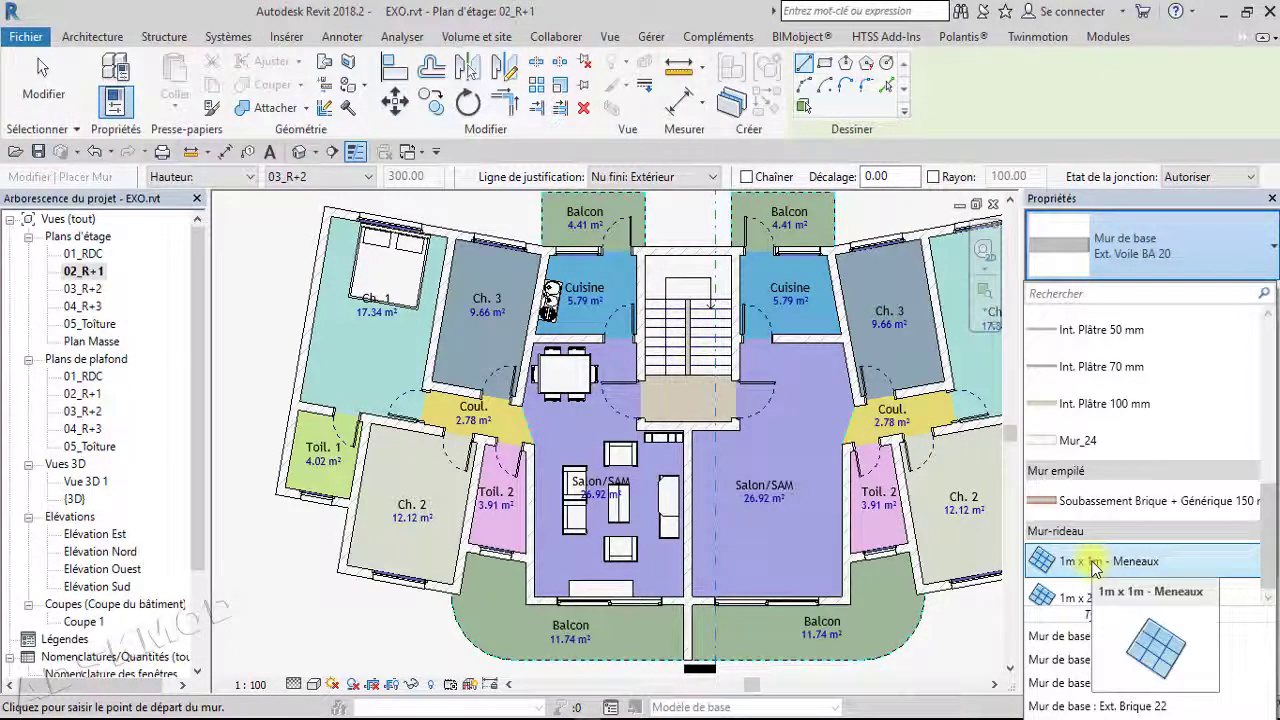
pyautogui.click(1095, 565)
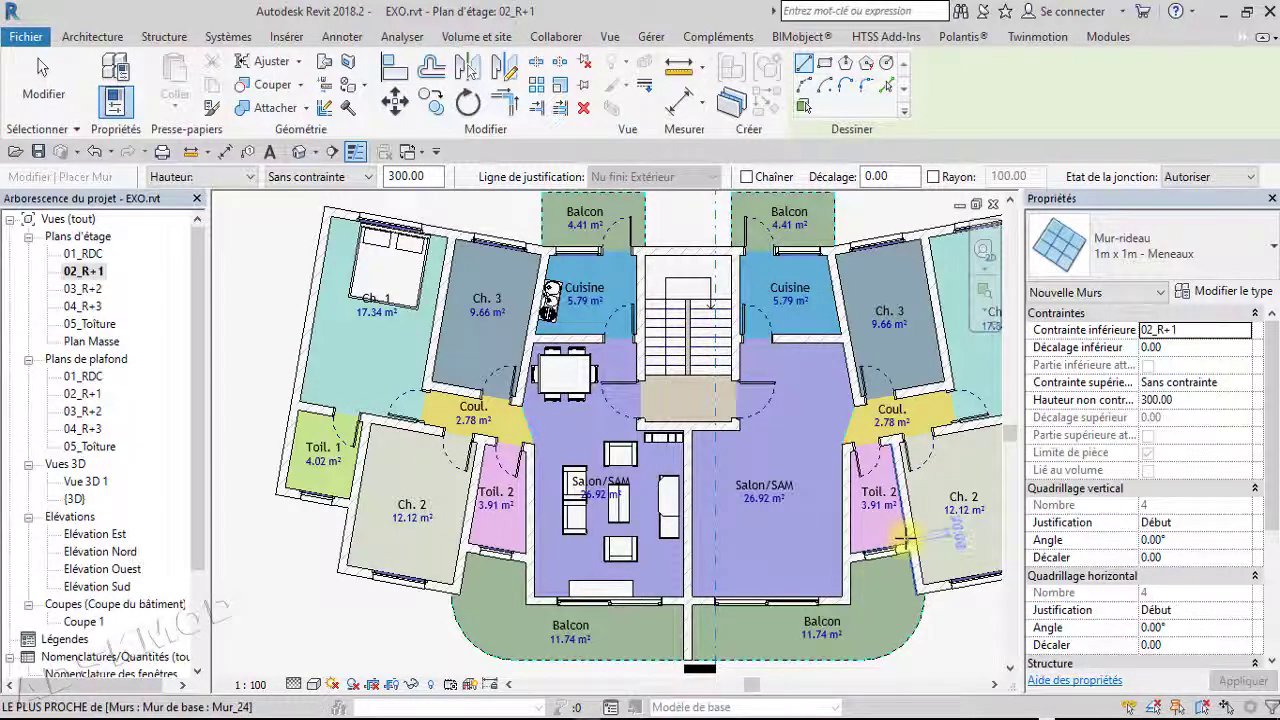
# Draw two connected 1m x 1m - Meneaux curtain wall segments, about 300 cm and 250 cm long, outside the right-hand Ch. 2 beside the balcony
pyautogui.moveTo(886, 586); pyautogui.dragTo(500, 403, button='middle')
pyautogui.scroll(2, 693, 524)
pyautogui.click(605, 462)
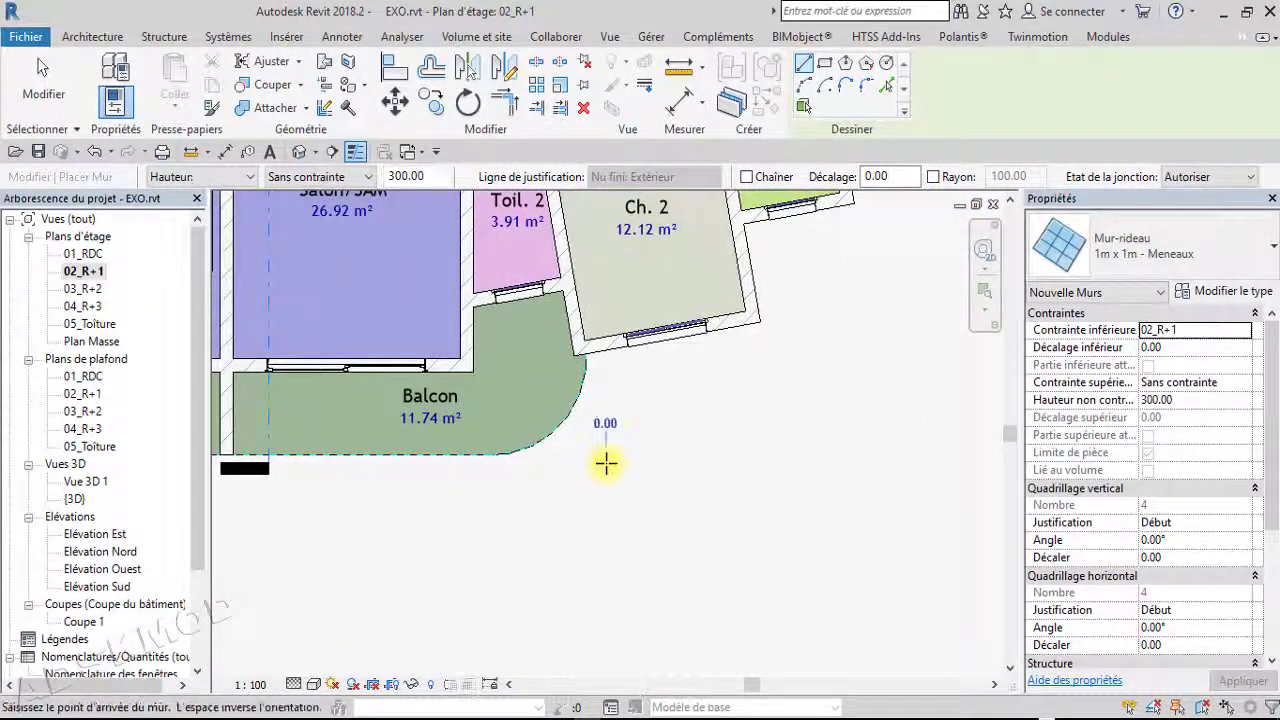
pyautogui.click(766, 443)
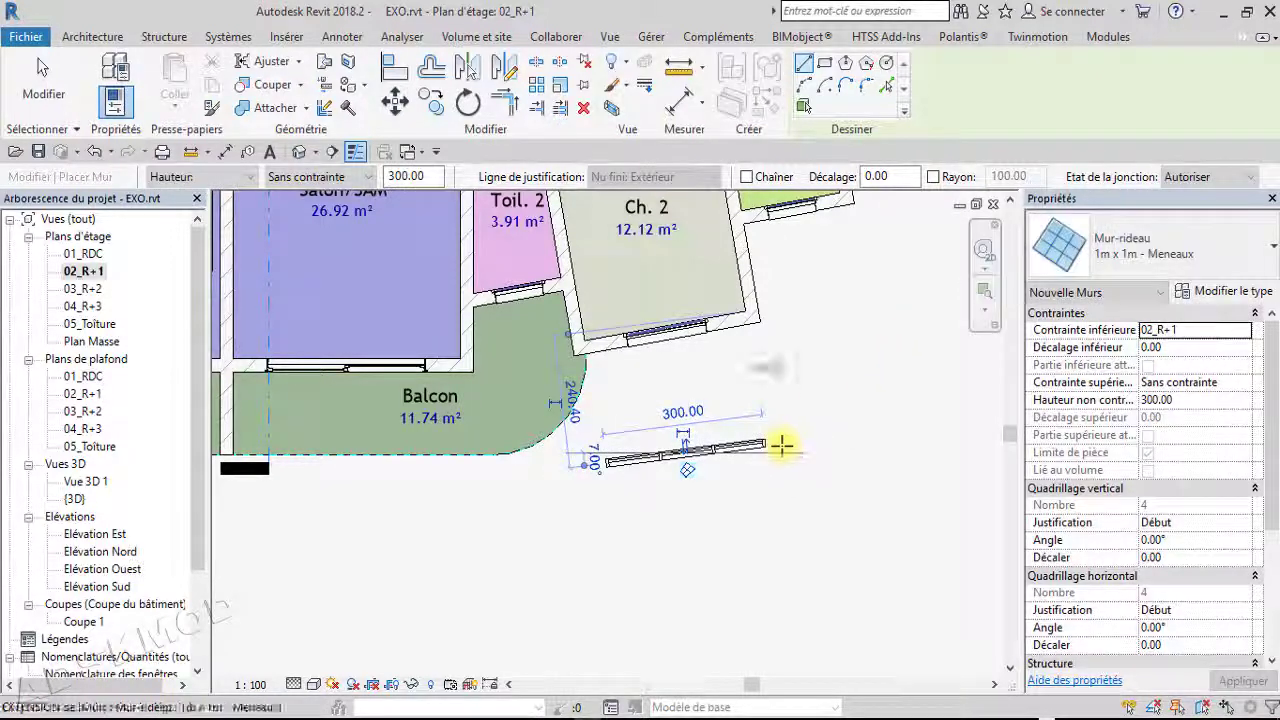
pyautogui.click(769, 443)
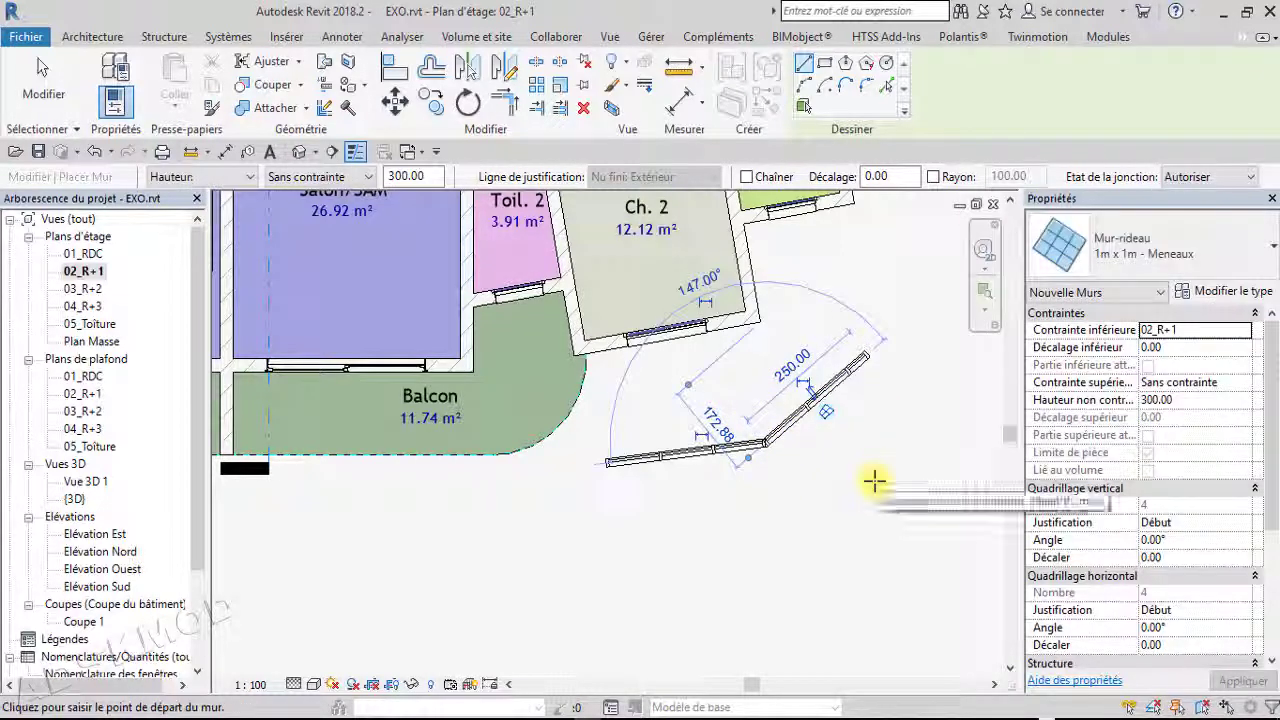
# Examine the two outdoor curtain wall segments in the 3D view
pyautogui.click(298, 154)
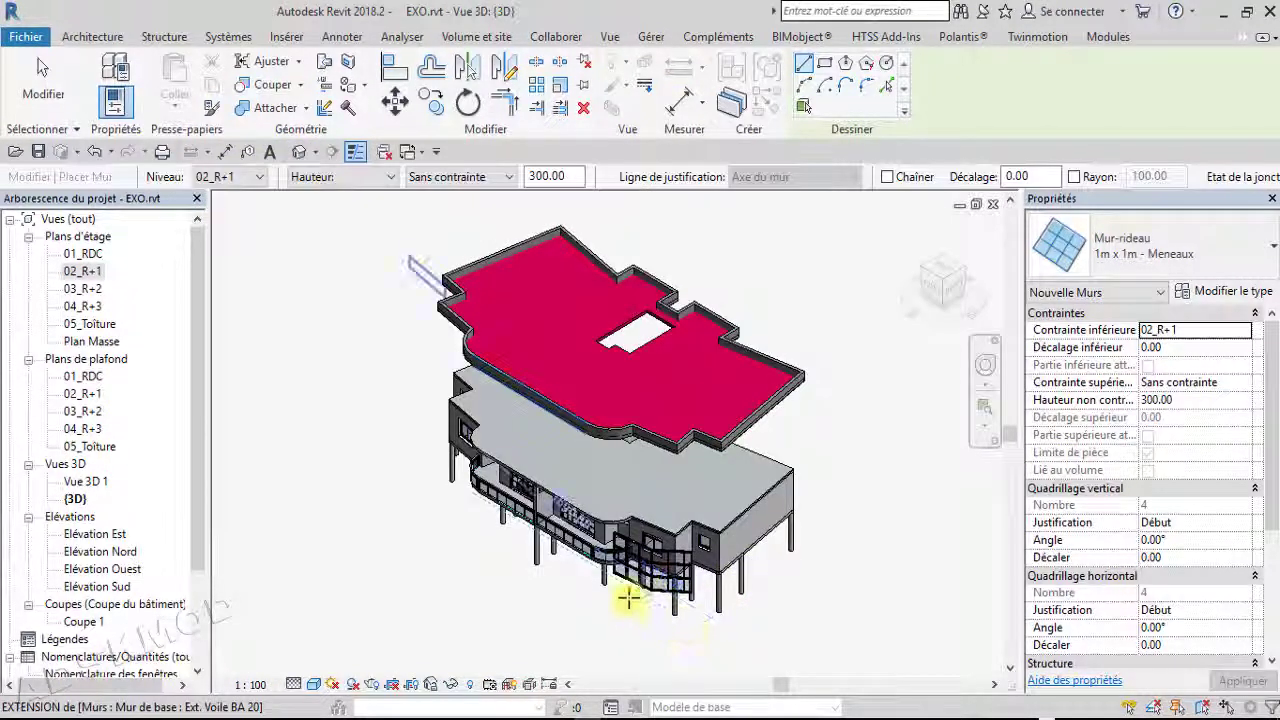
pyautogui.scroll(3, 628, 598)
pyautogui.press('Escape')
pyautogui.press('Escape')
pyautogui.scroll(3, 684, 585)
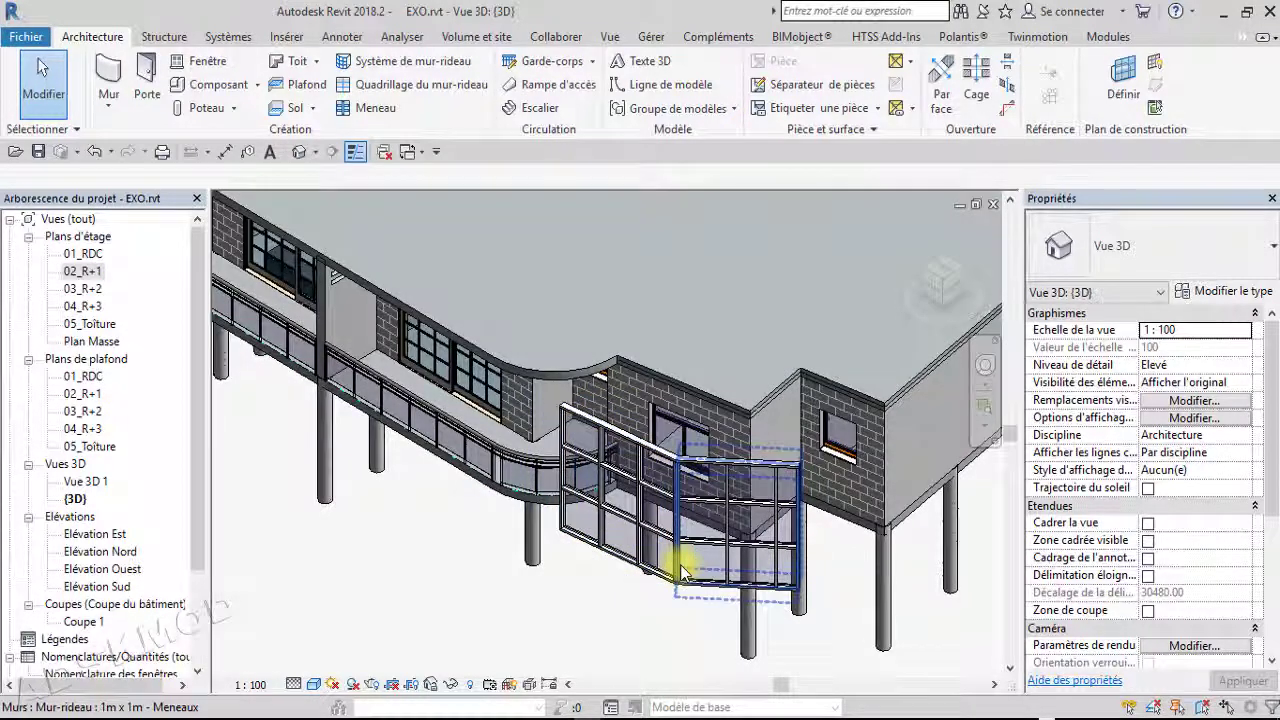
pyautogui.keyDown('shift'); pyautogui.moveTo(686, 577); pyautogui.dragTo(677, 443, button='middle'); pyautogui.keyUp('shift')
# Delete both outdoor curtain wall segments and close the 3D view
pyautogui.click(665, 443)
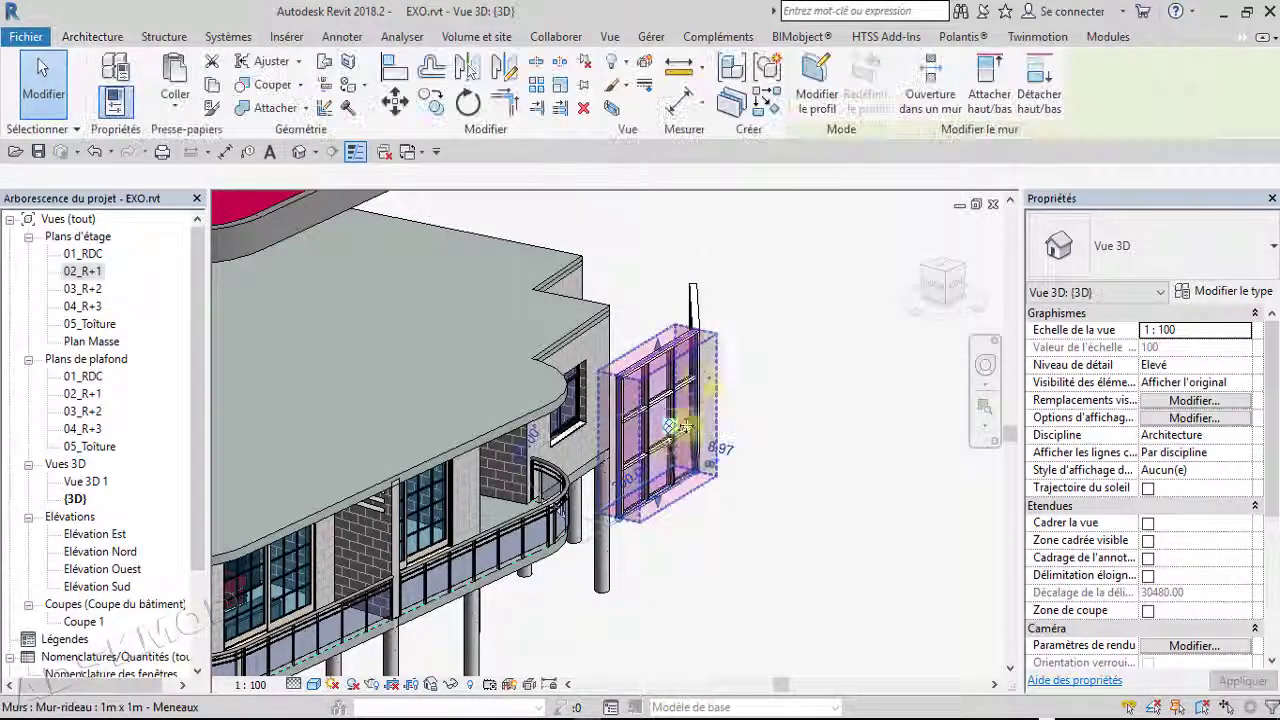
pyautogui.press('Delete')
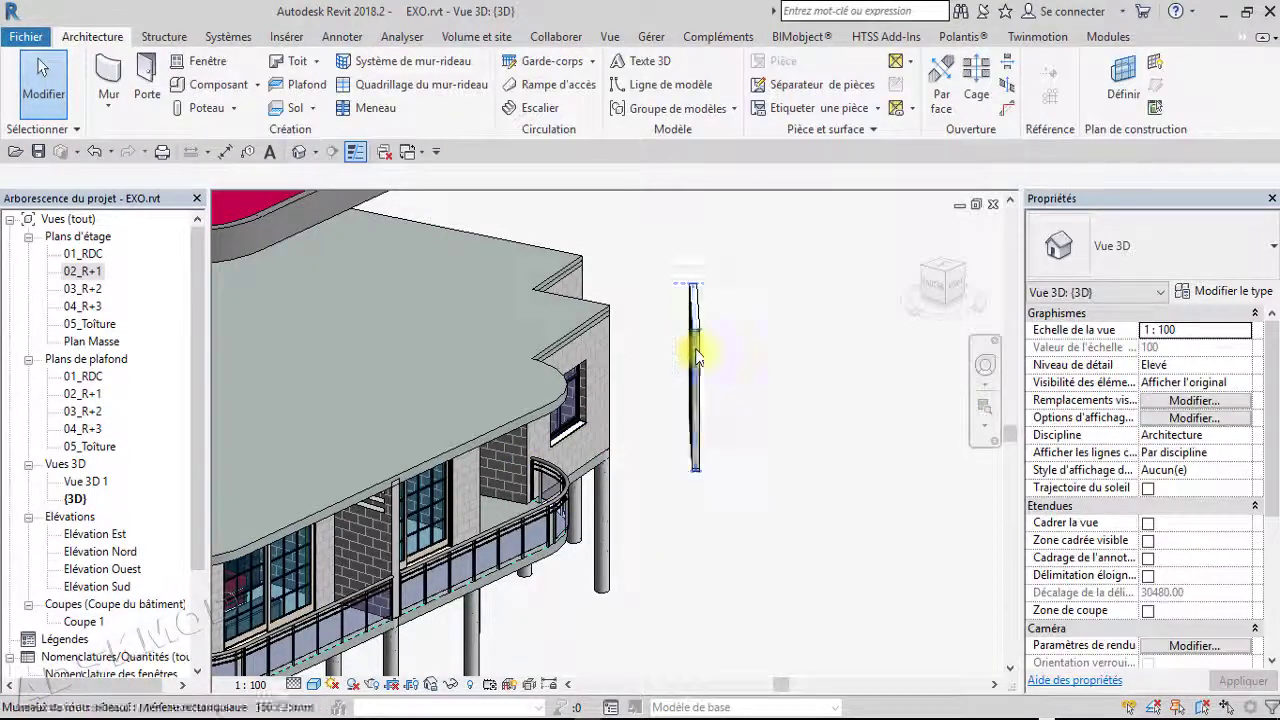
pyautogui.click(697, 357)
pyautogui.moveTo(757, 490); pyautogui.dragTo(714, 422)
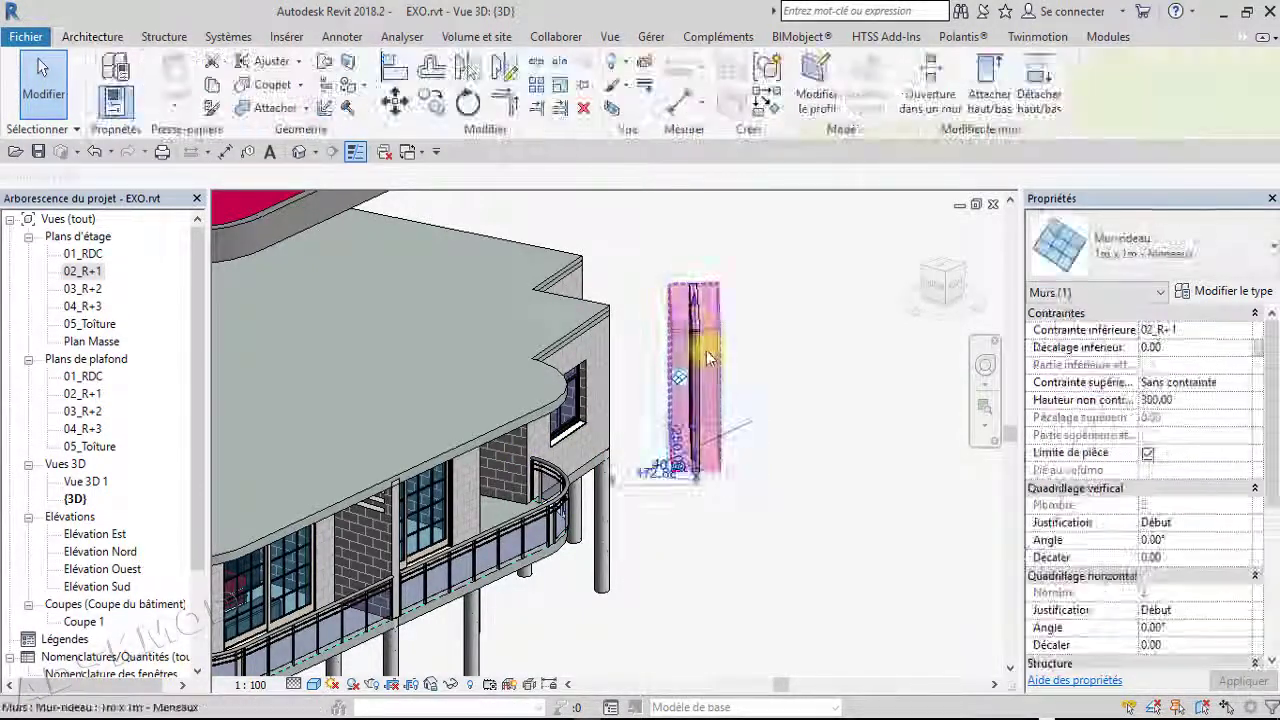
pyautogui.press('Delete')
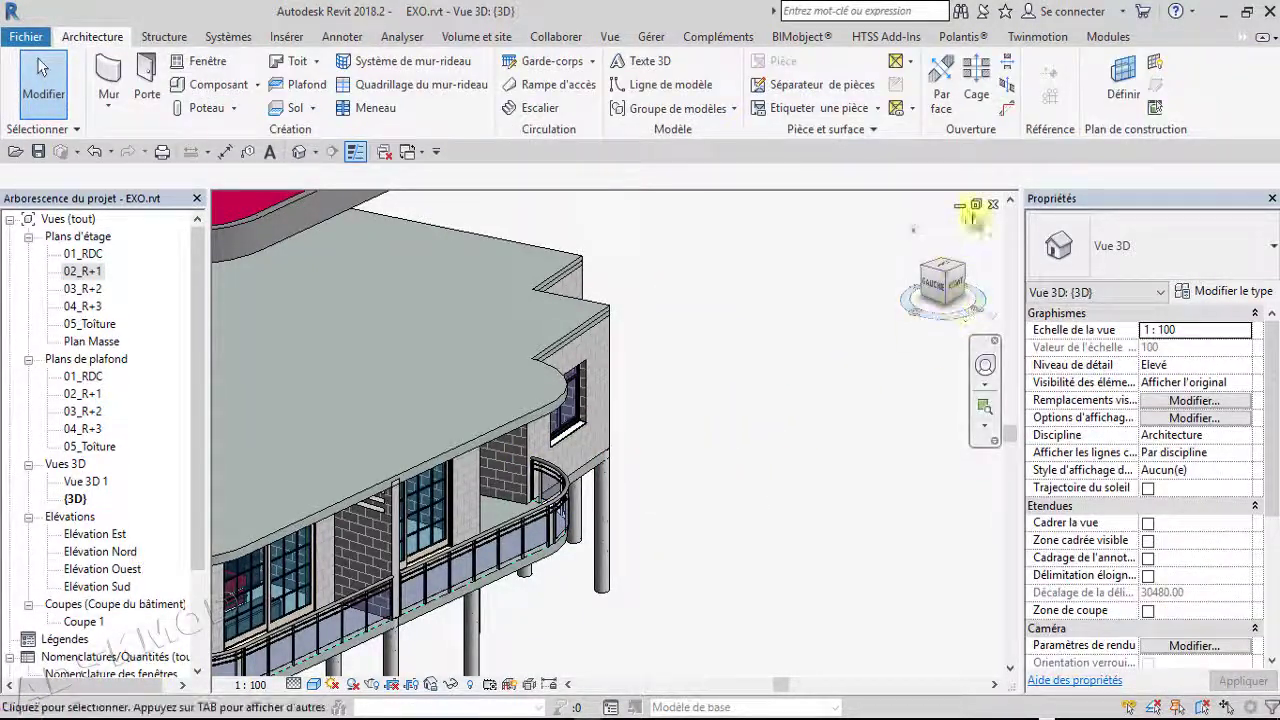
pyautogui.click(992, 205)
# Start a wall in plan 02_R+1 and examine the type properties of 1m x 1m - Meneaux, including automatic embedding
pyautogui.scroll(-3, 655, 500)
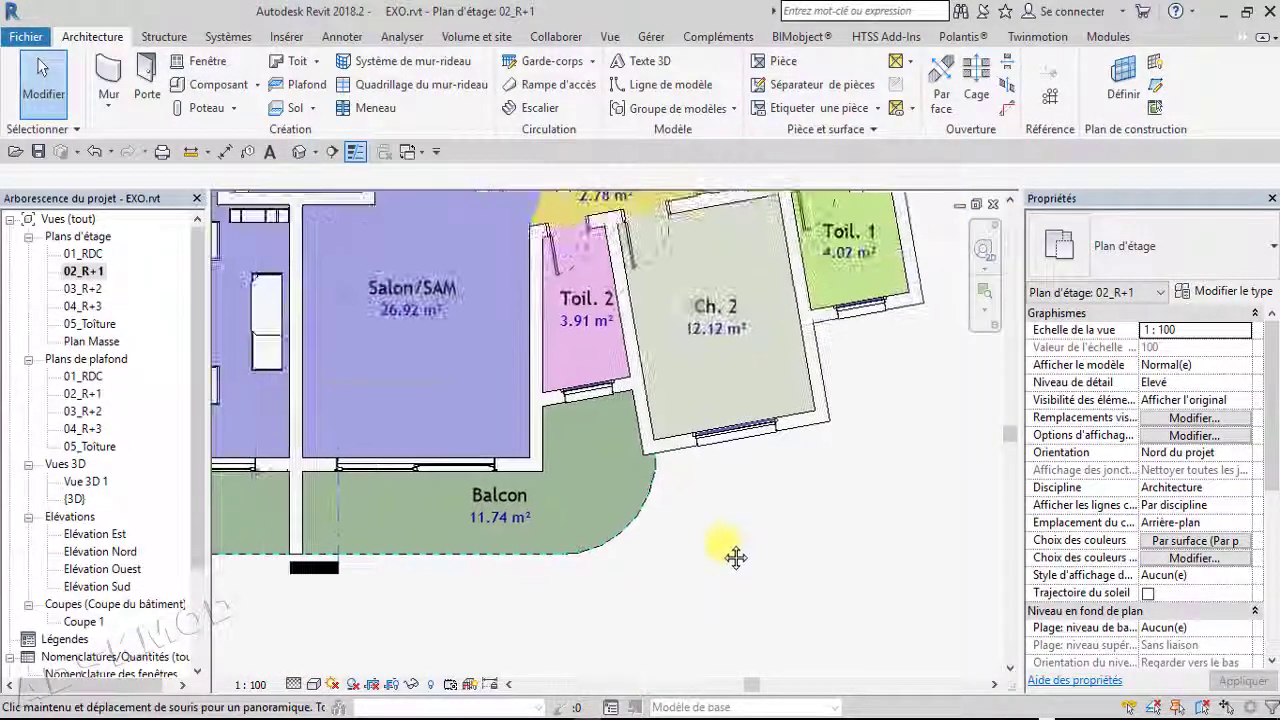
pyautogui.scroll(-1, 720, 545)
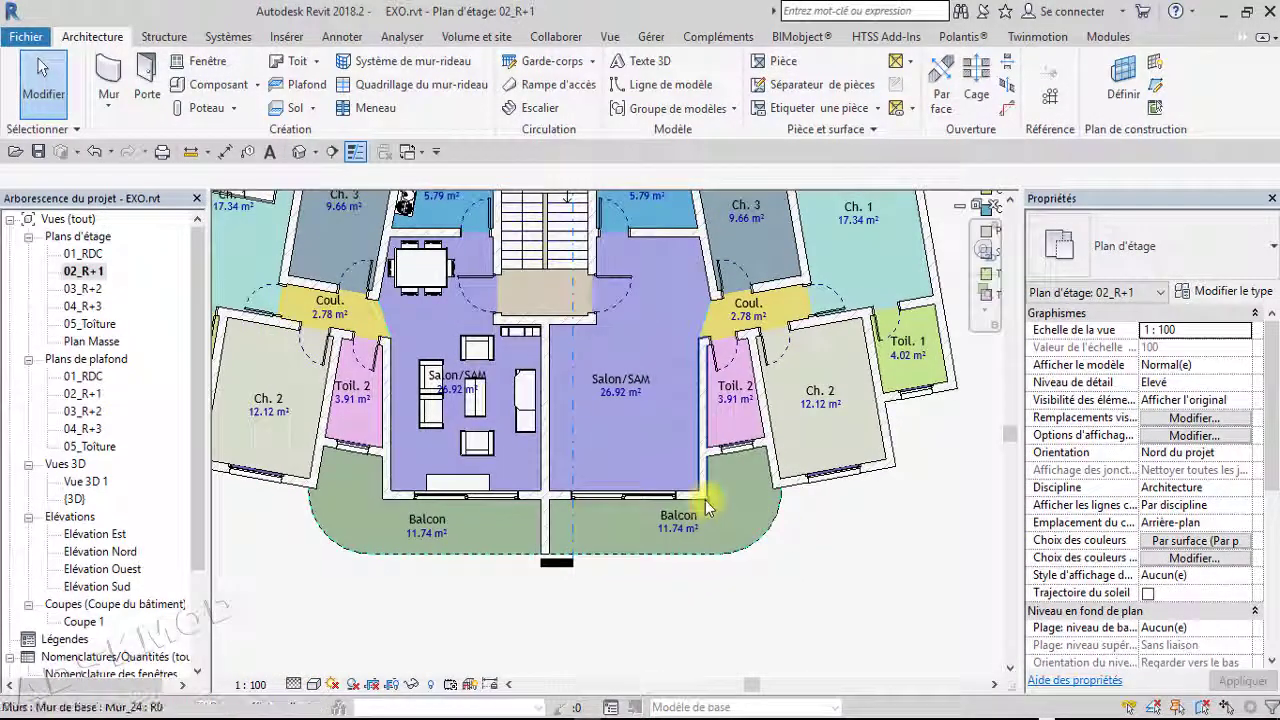
pyautogui.scroll(5, 705, 500)
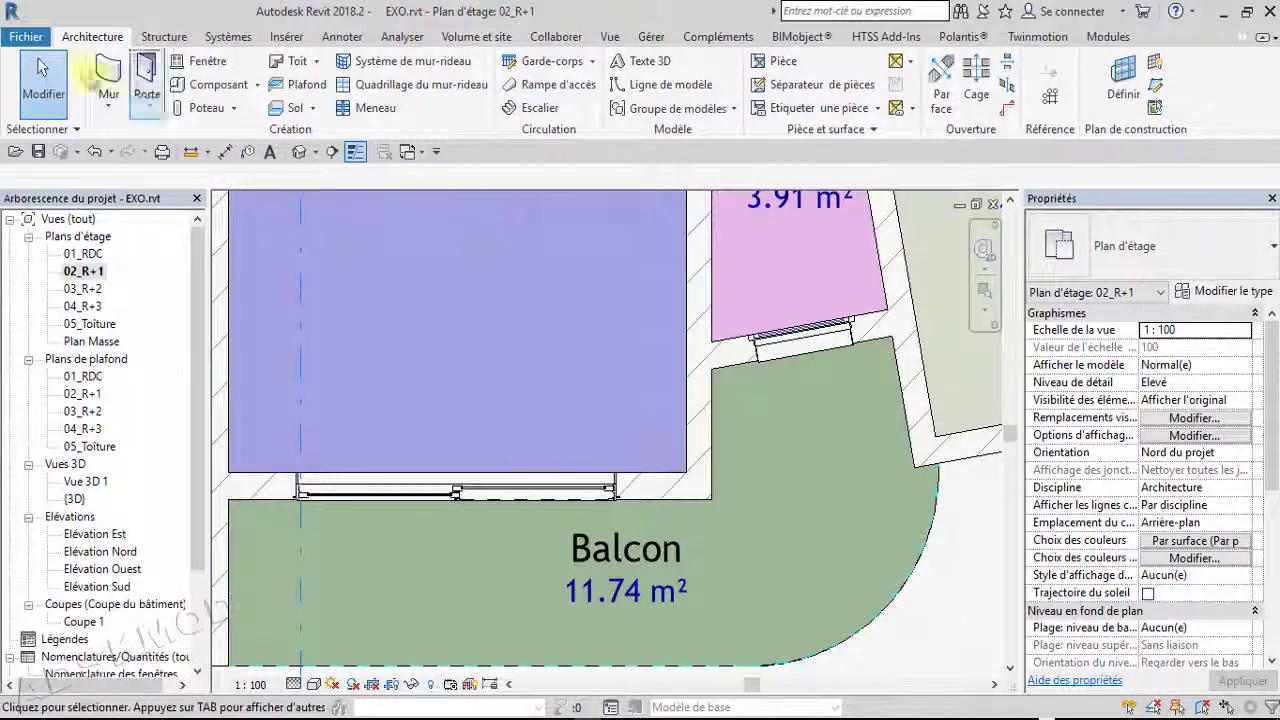
pyautogui.click(106, 78)
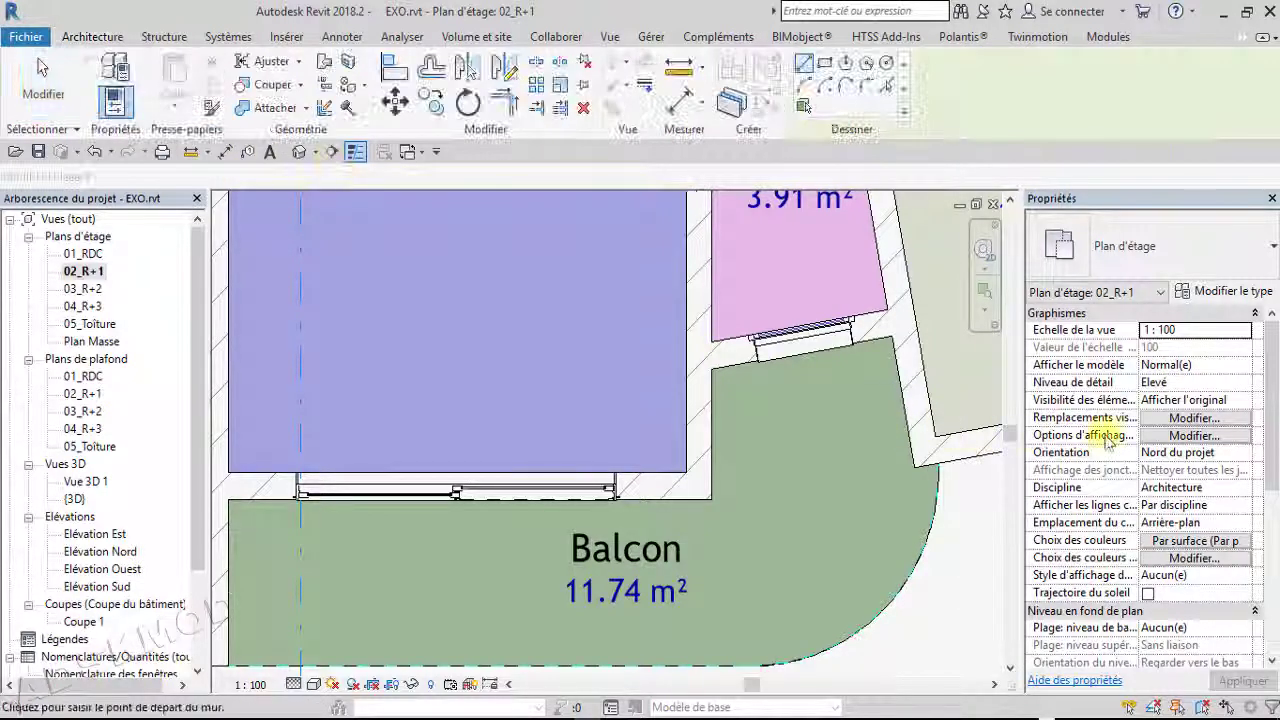
pyautogui.click(1207, 291)
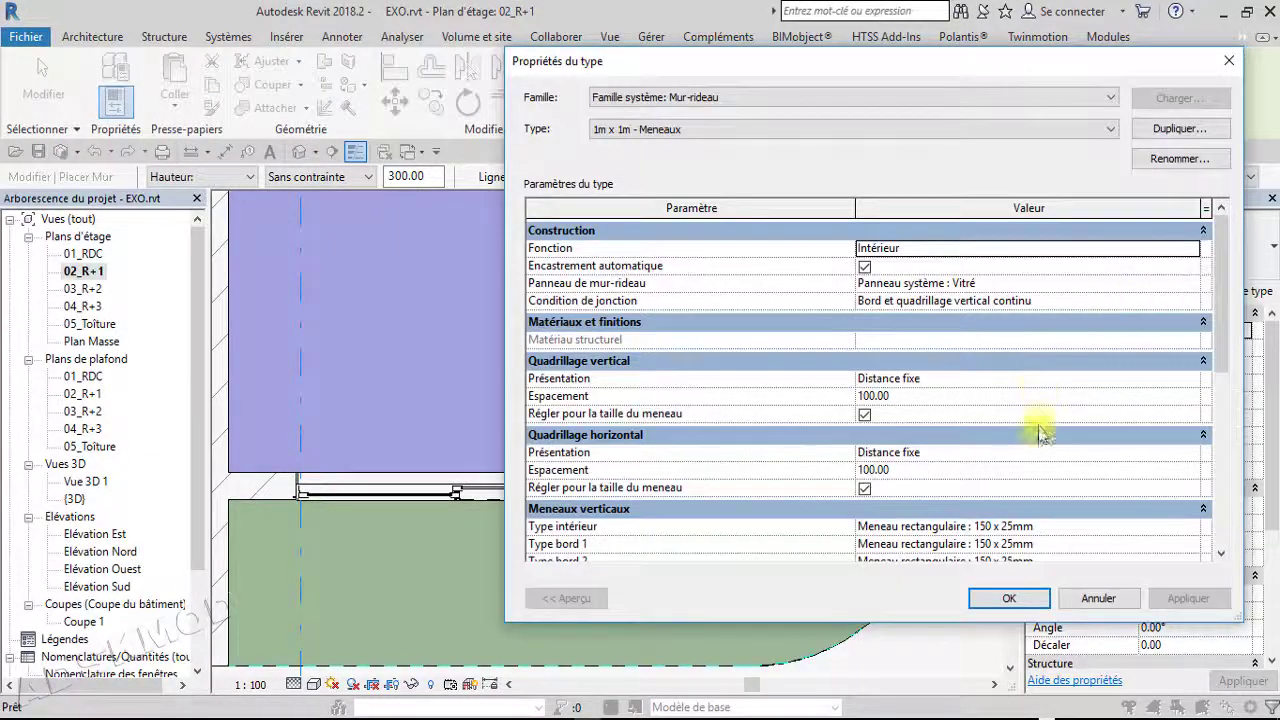
pyautogui.scroll(-5, 1040, 440)
pyautogui.scroll(-1, 1040, 440)
pyautogui.scroll(6, 1040, 440)
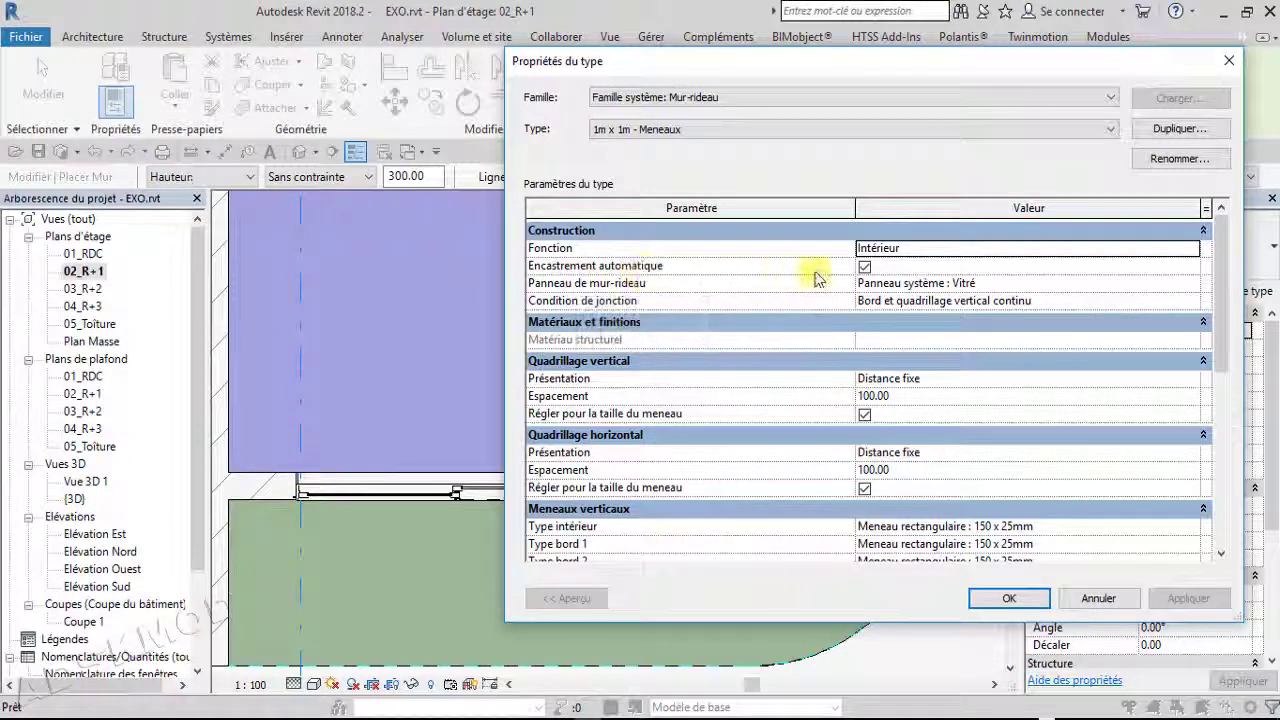
pyautogui.click(1022, 597)
# Embed two curtain walls along the wall axes at the right Salon/SAM's balcony corner, about 40 cm in the balcony-front wall and 84 cm in the side wall
pyautogui.scroll(4, 665, 510)
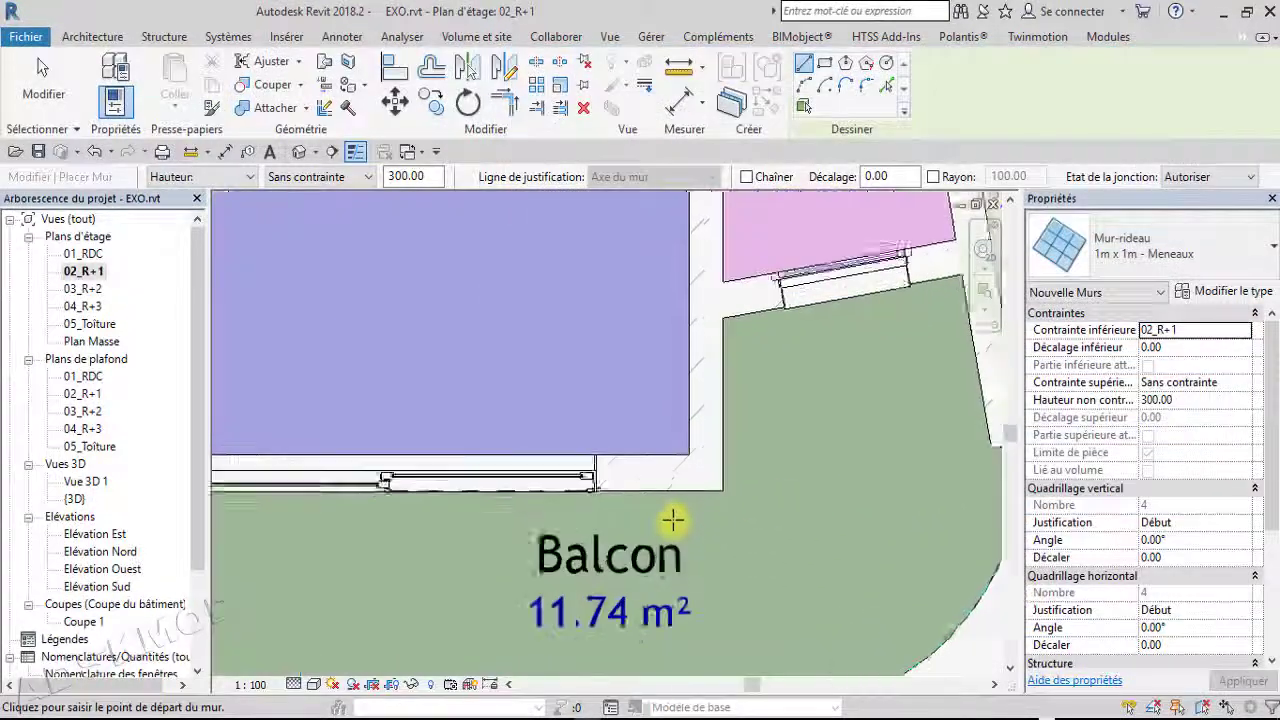
pyautogui.click(633, 459)
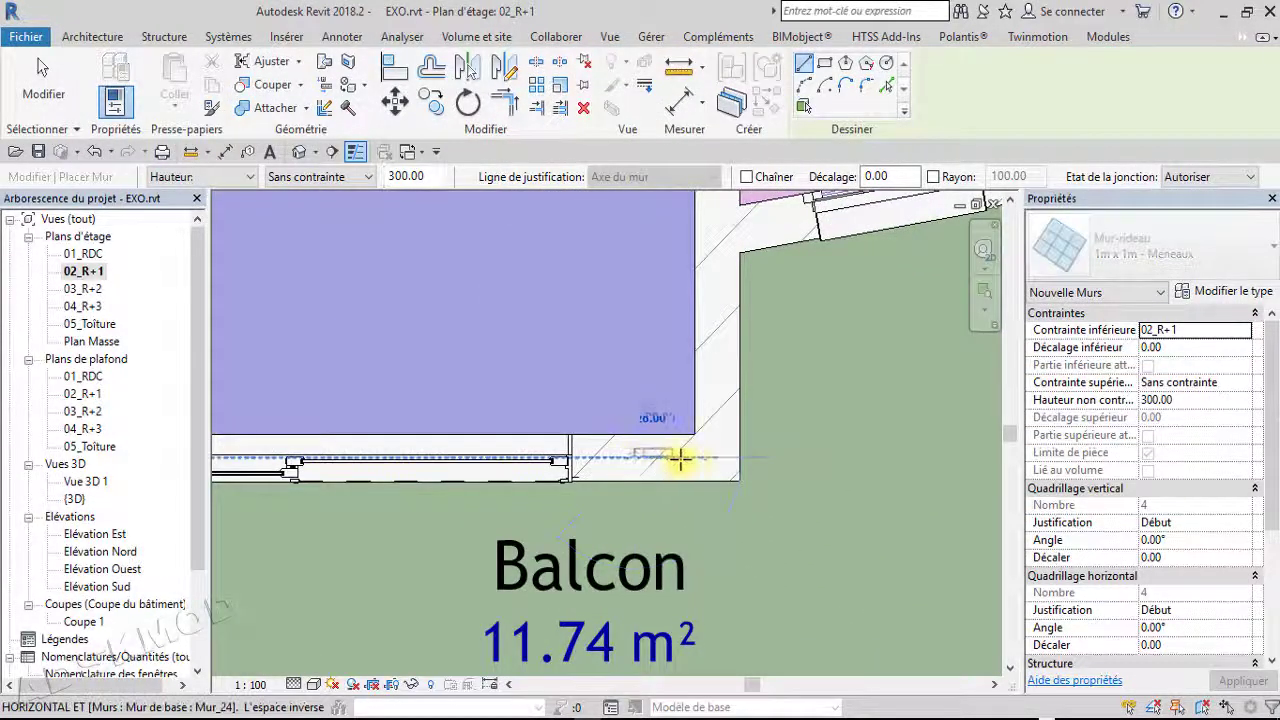
pyautogui.click(710, 459)
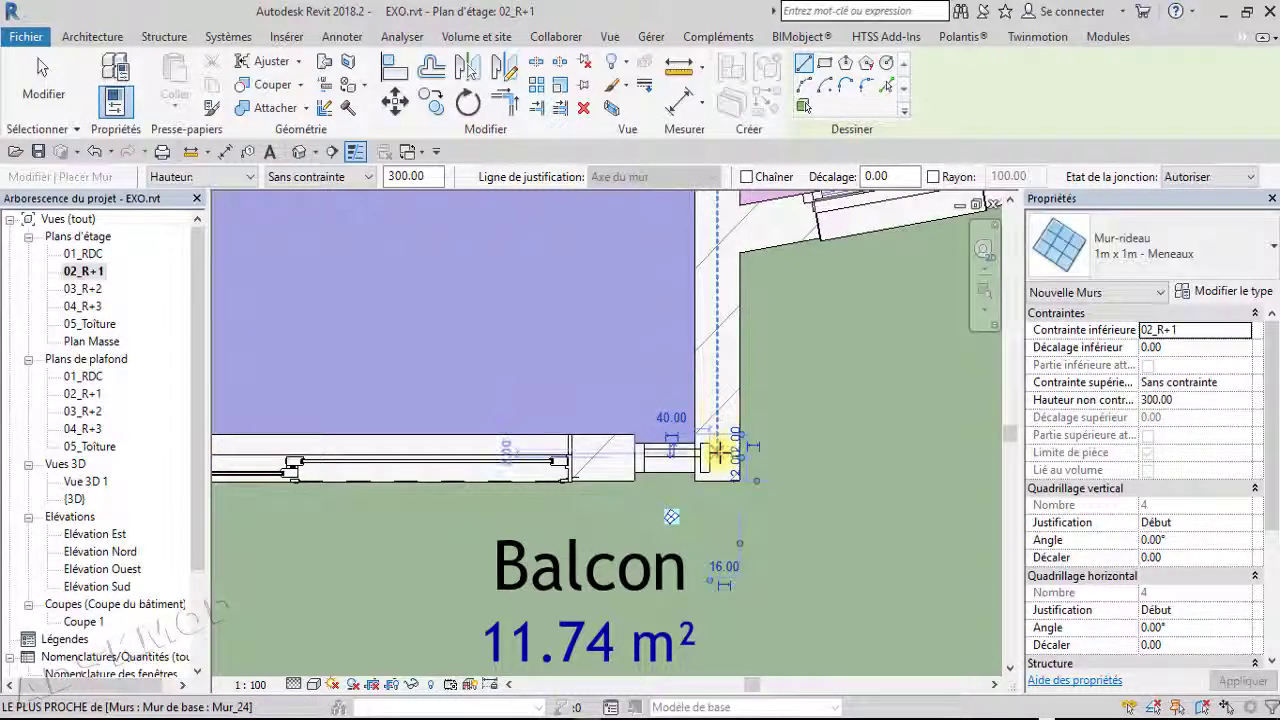
pyautogui.click(713, 437)
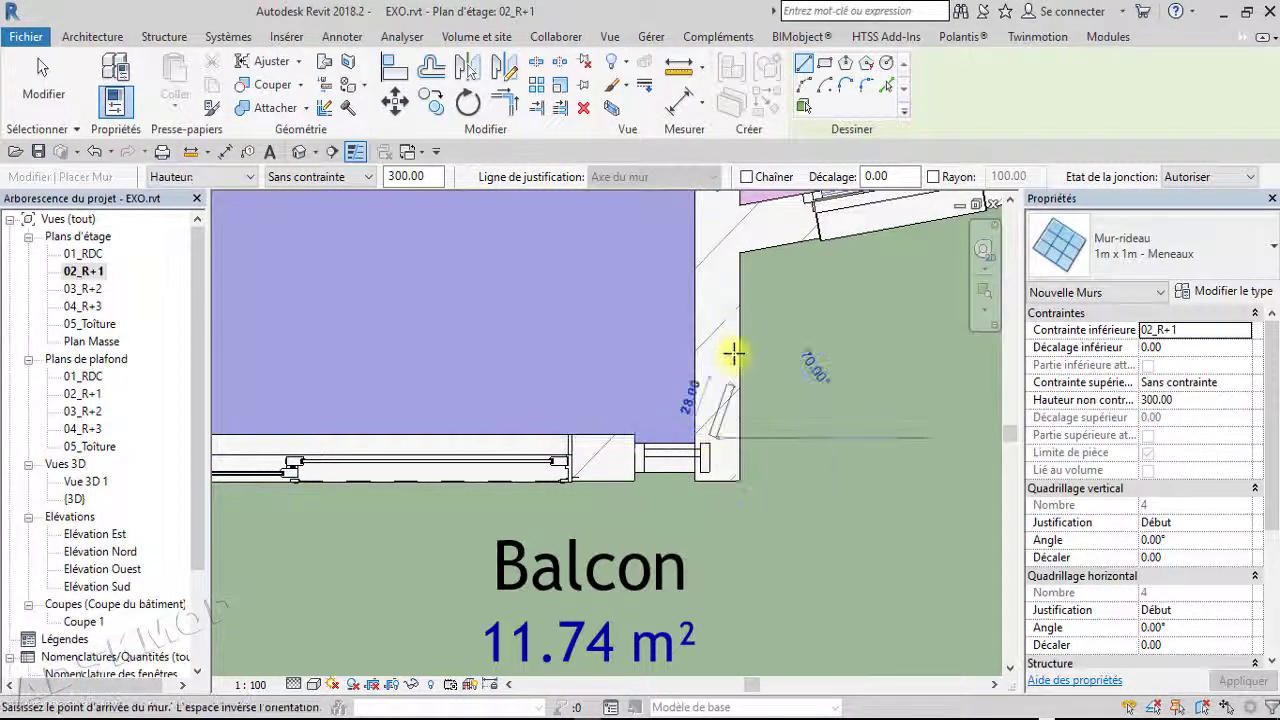
pyautogui.click(718, 281)
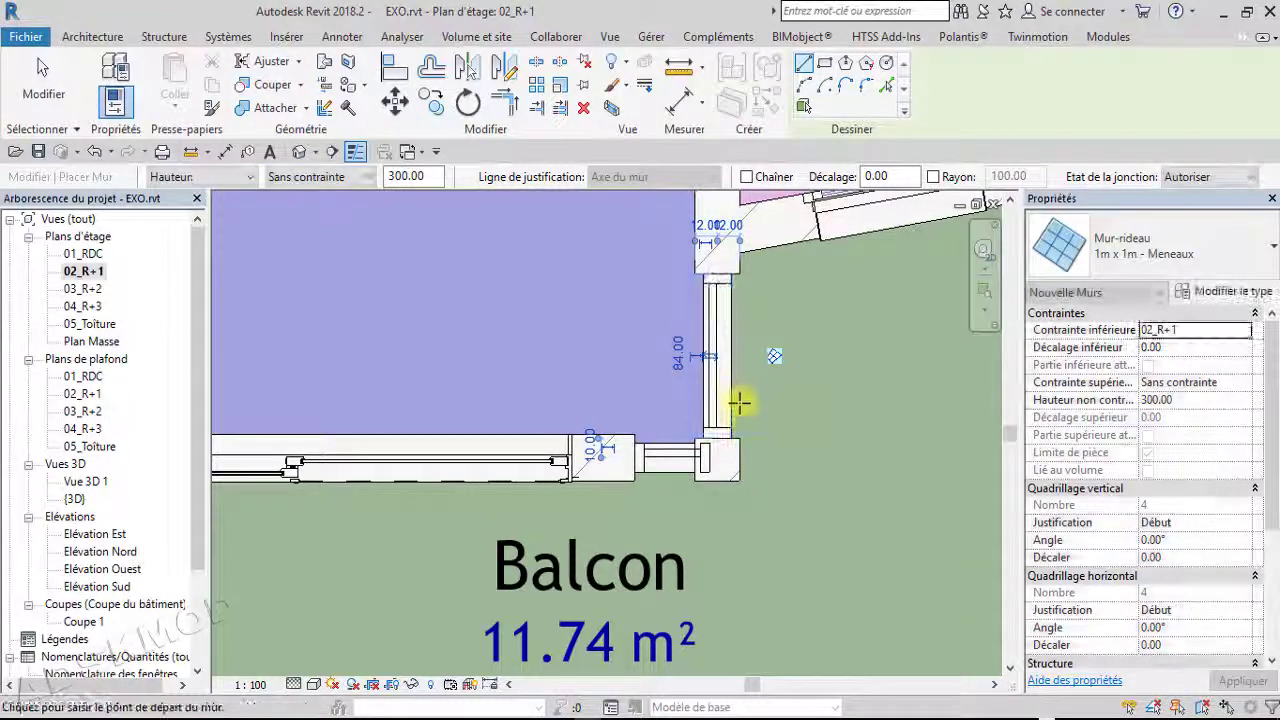
pyautogui.press('Escape')
# Check the project's length unit before editing the side curtain wall's base offset
pyautogui.click(717, 410)
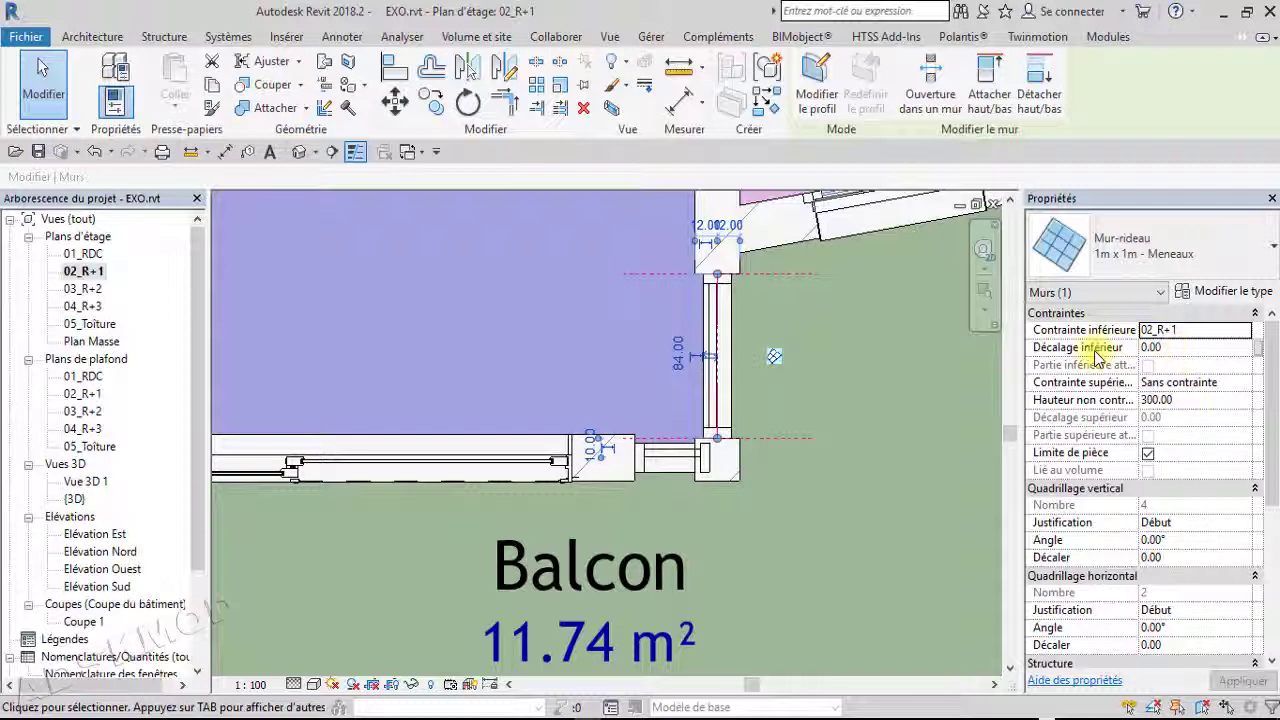
pyautogui.click(1165, 349)
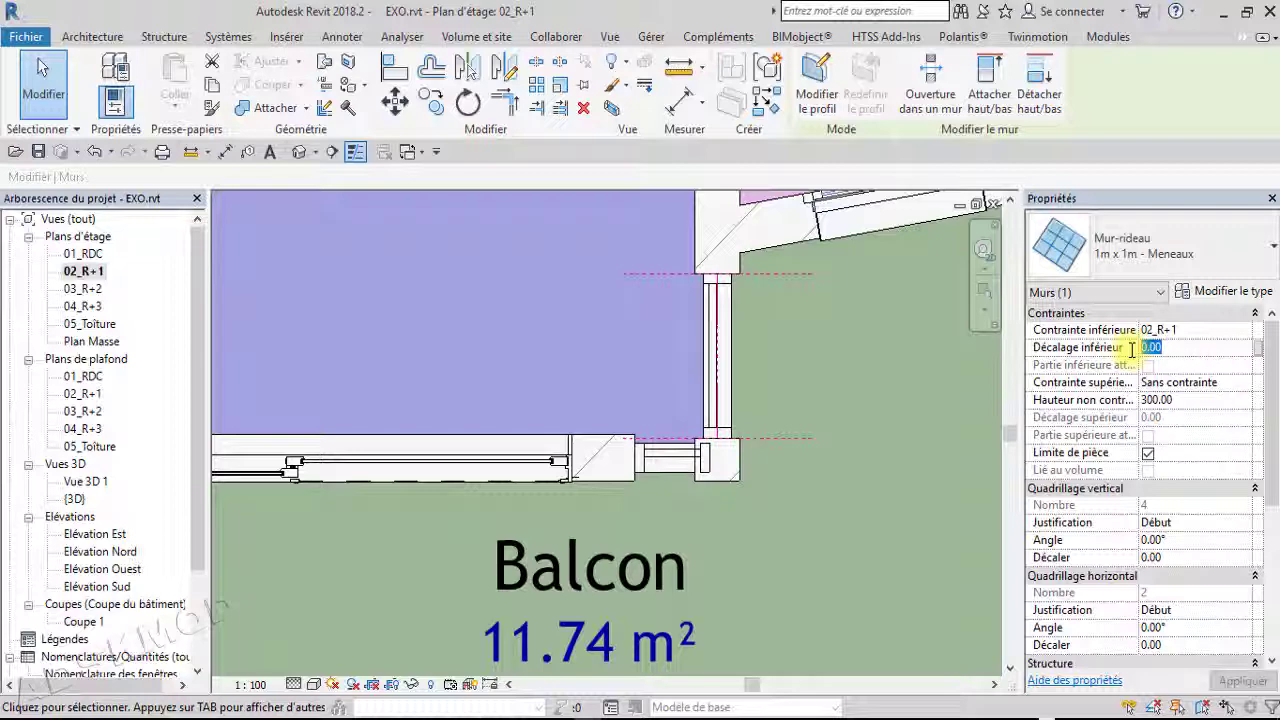
pyautogui.click(597, 262)
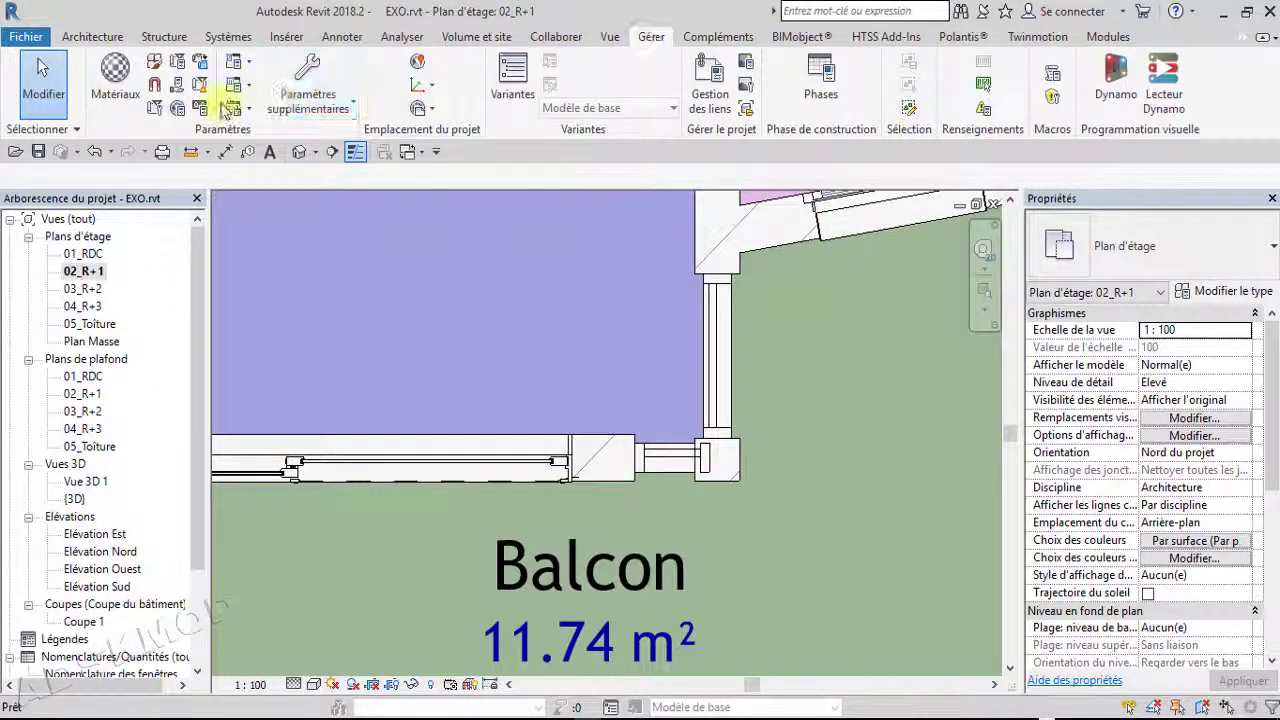
pyautogui.click(231, 108)
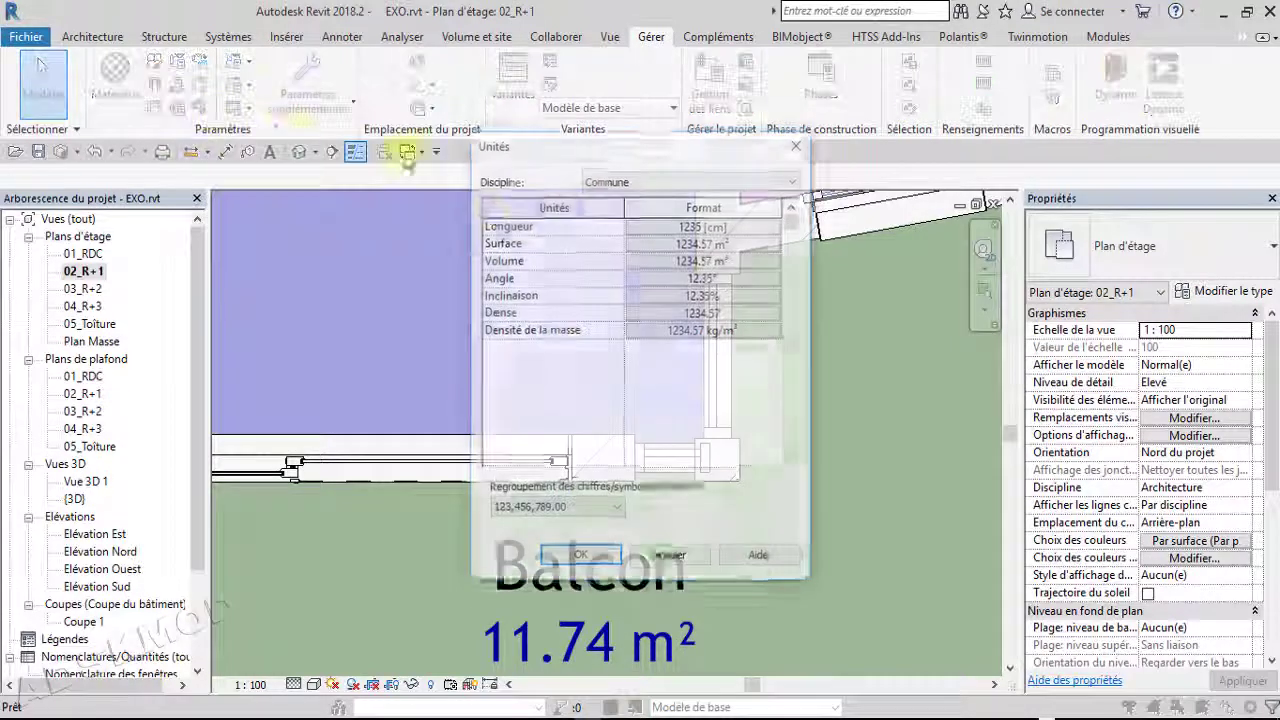
pyautogui.click(798, 143)
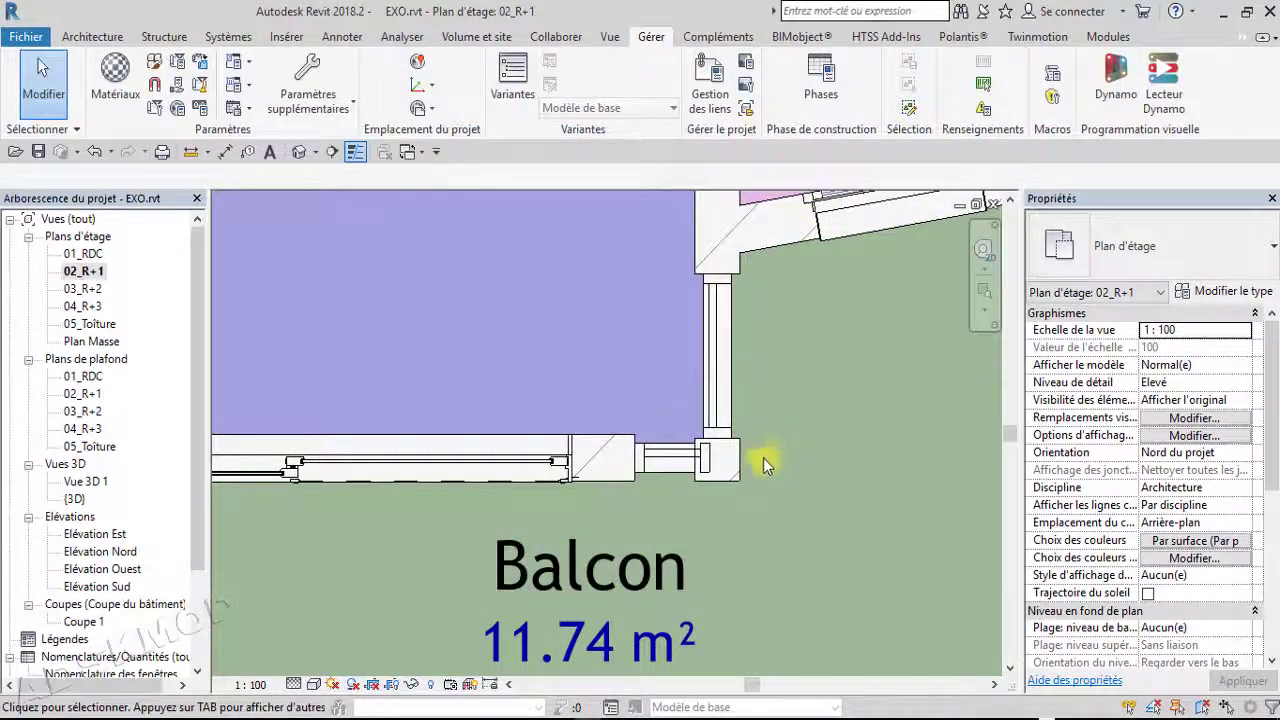
# Set the 84 cm side curtain wall's base offset to 50, its top constraint to level 03_R+2 and its top offset to -50
pyautogui.click(708, 410)
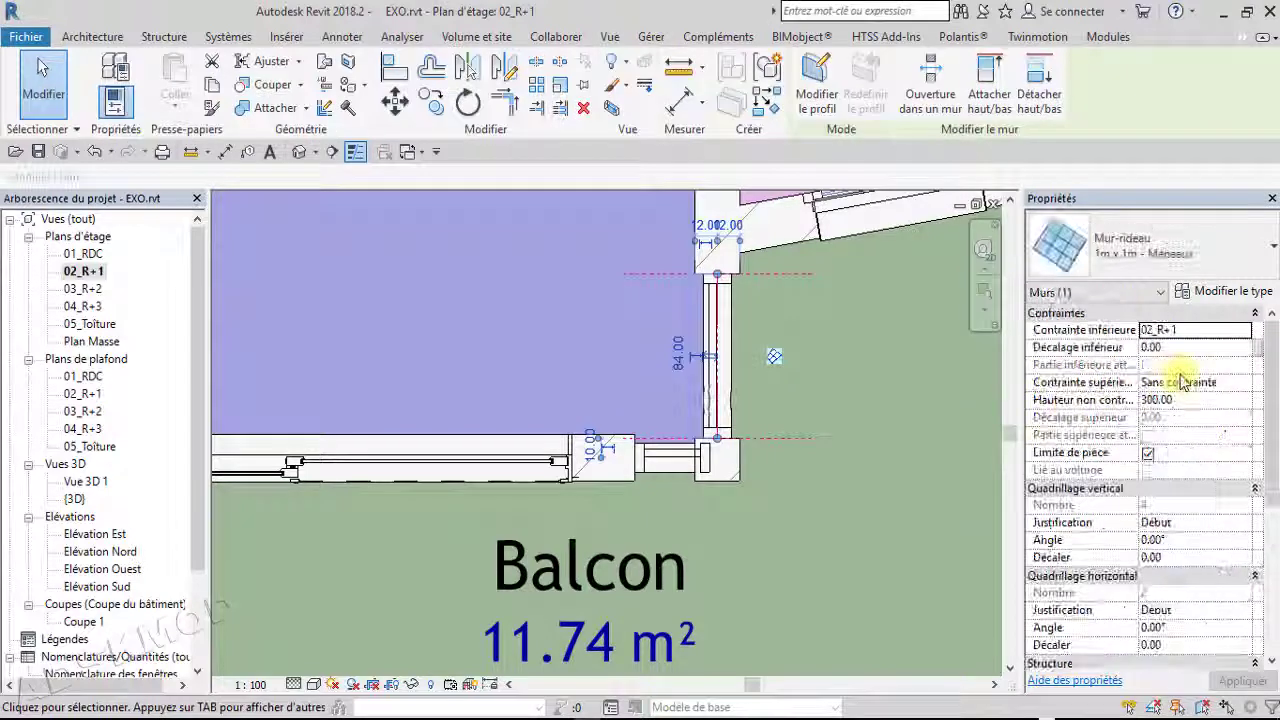
pyautogui.click(1183, 349)
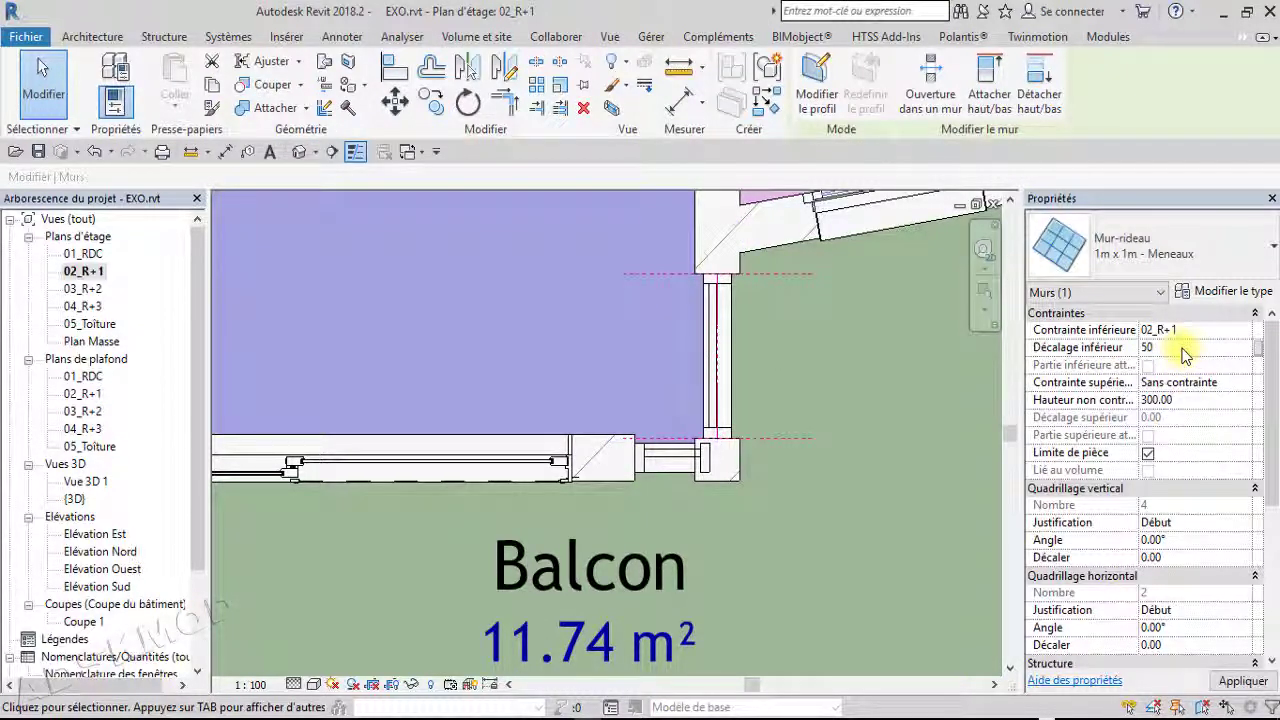
pyautogui.click(1234, 386)
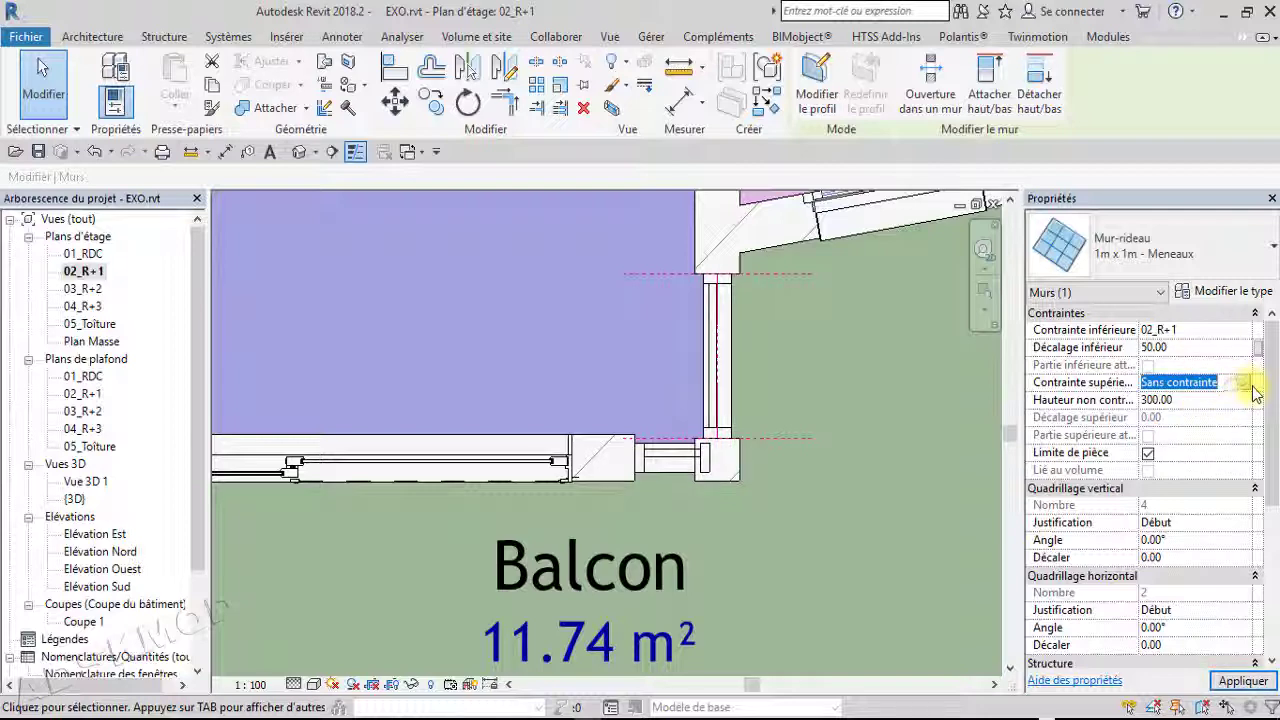
pyautogui.click(1244, 383)
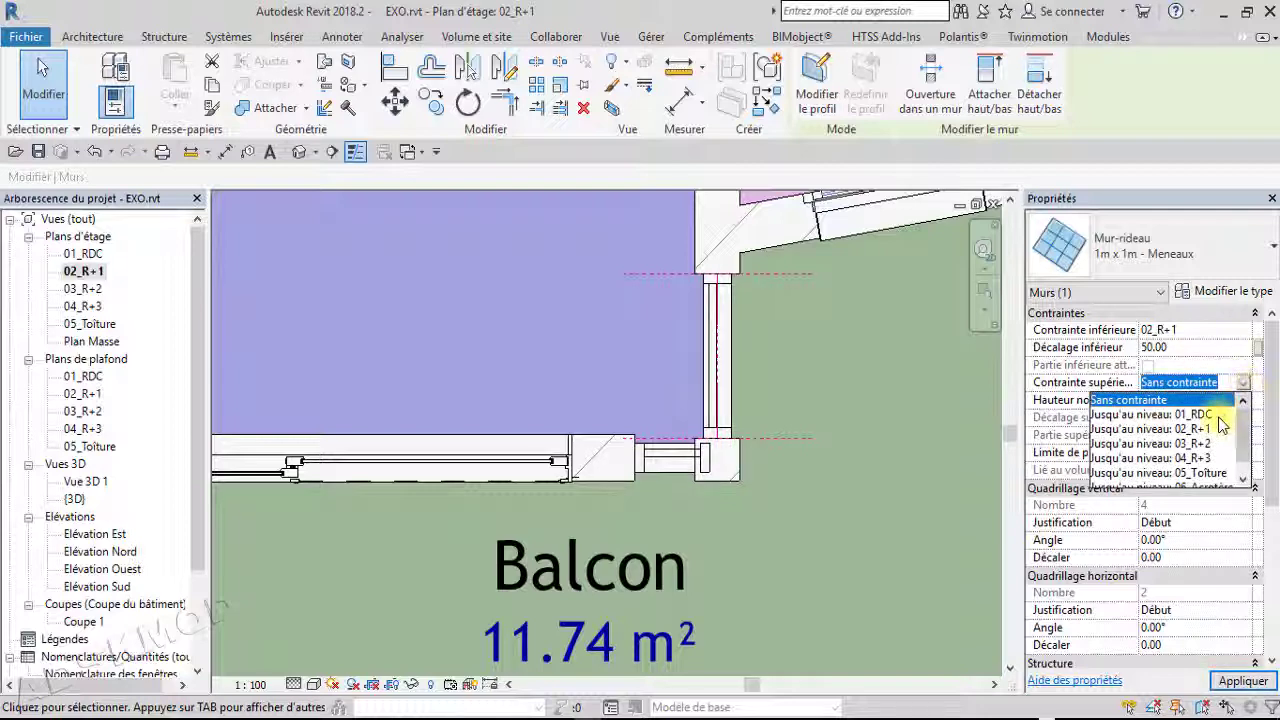
pyautogui.click(1200, 443)
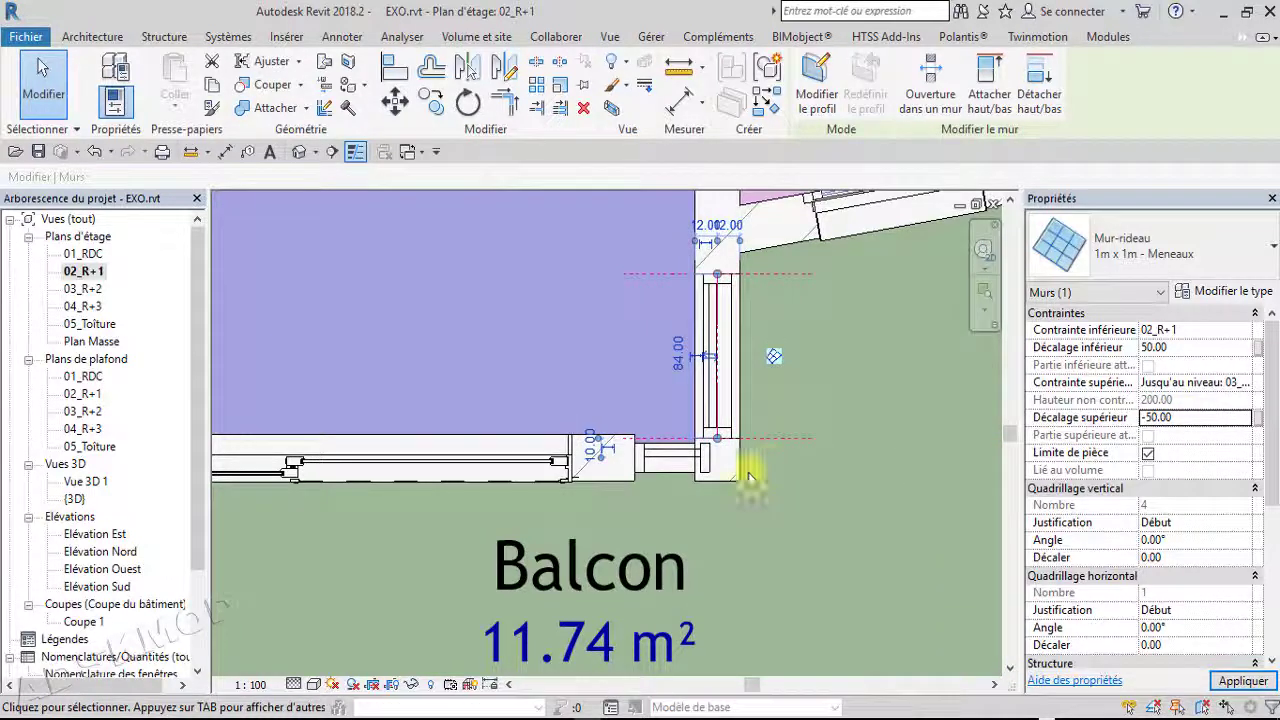
pyautogui.click(700, 488)
# Constrain the top of the 40 cm balcony-front curtain wall to level 03_R+2 and open the 3D view
pyautogui.click(670, 458)
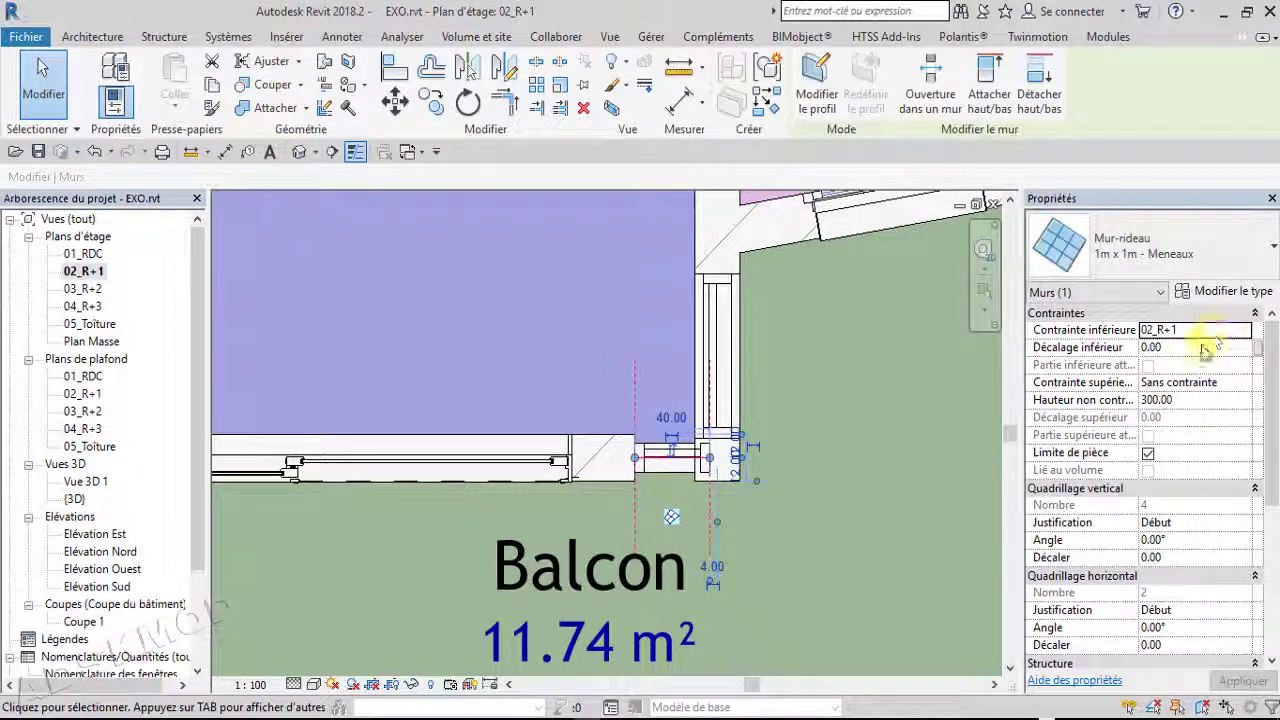
pyautogui.click(1203, 350)
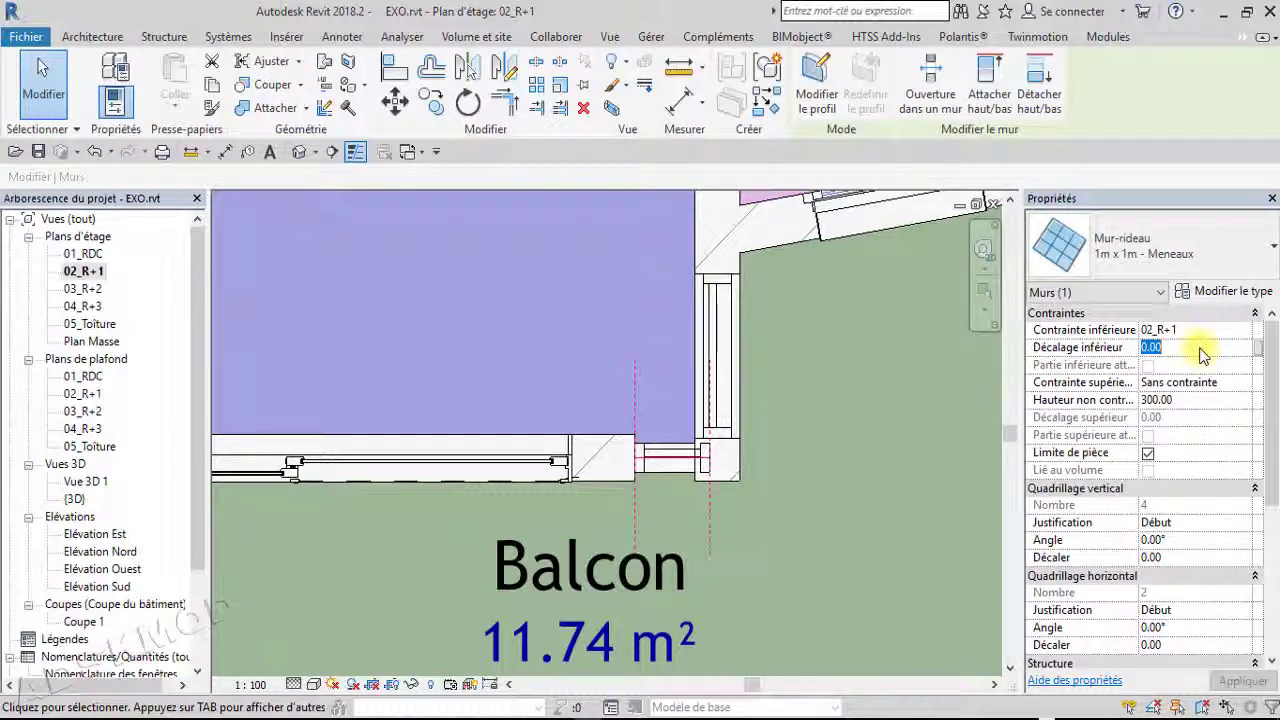
pyautogui.click(1244, 384)
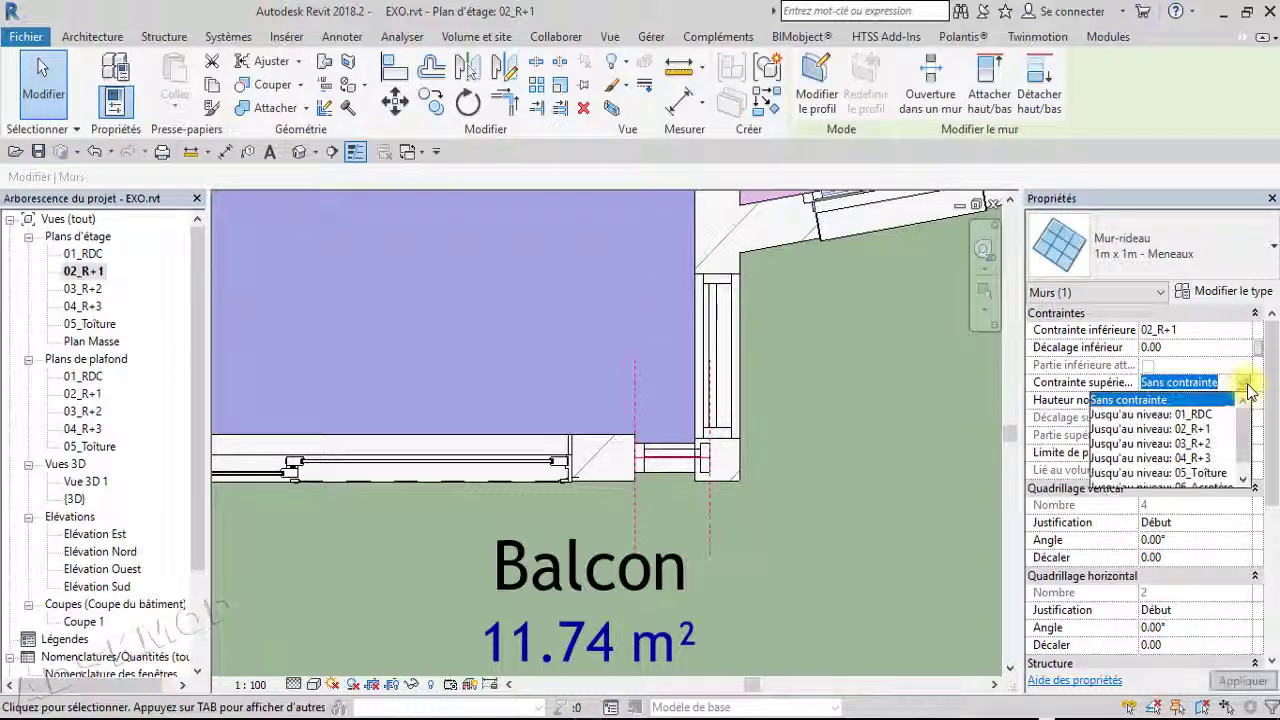
pyautogui.click(1205, 443)
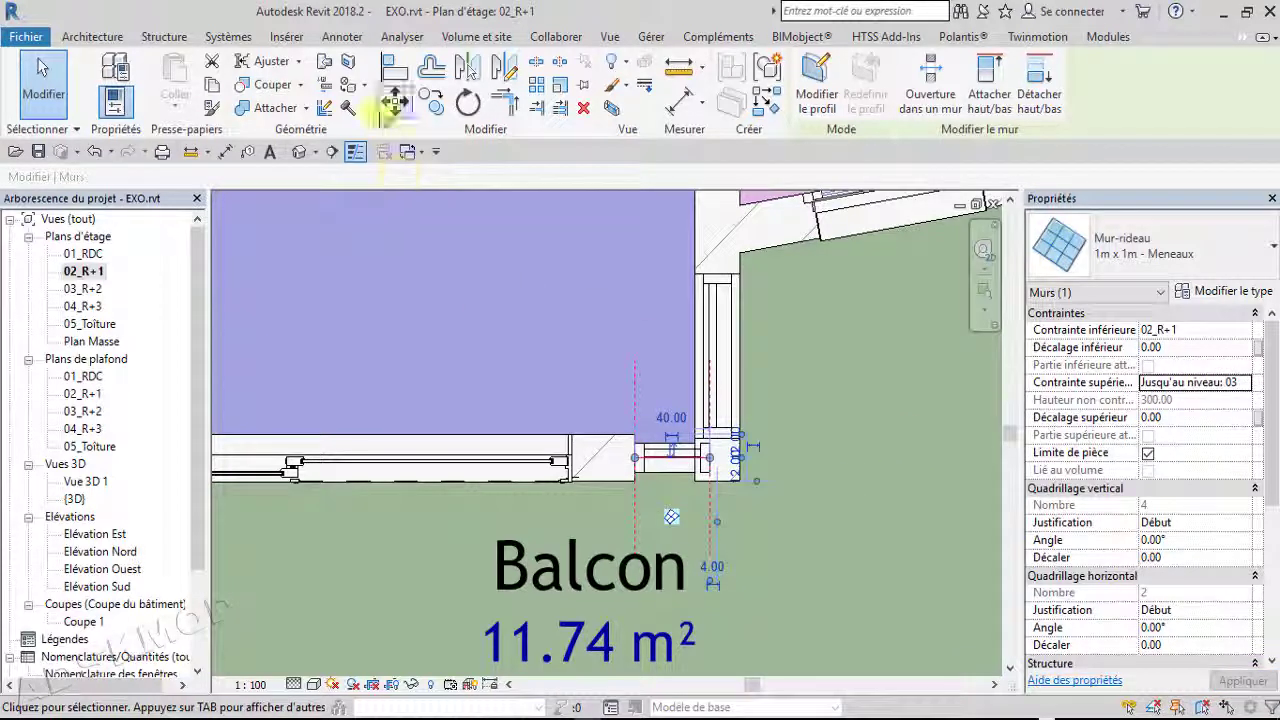
pyautogui.click(297, 154)
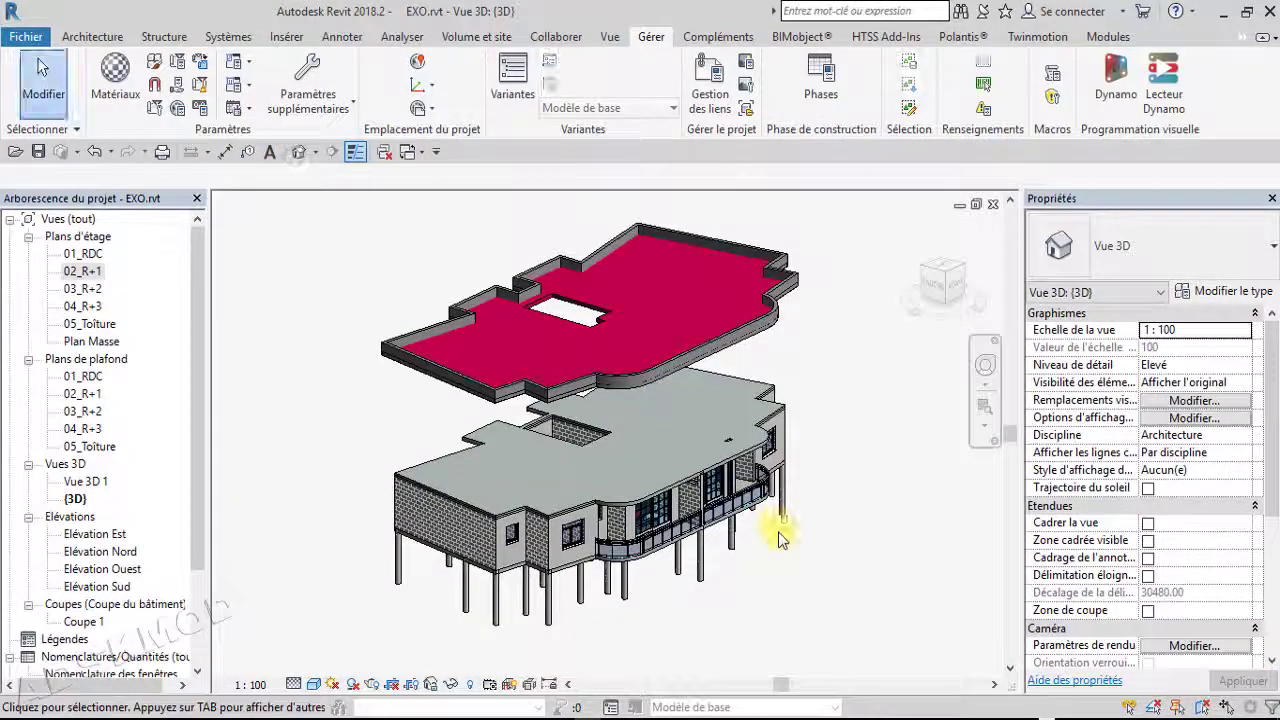
# Include the Architecture categories in the 3D view's visibility overrides and hide the Garde-corps category to expose the balcony-corner curtain walls
pyautogui.keyDown('shift'); pyautogui.moveTo(843, 532); pyautogui.dragTo(641, 560, button='middle'); pyautogui.keyUp('shift')
pyautogui.scroll(10, 641, 560)
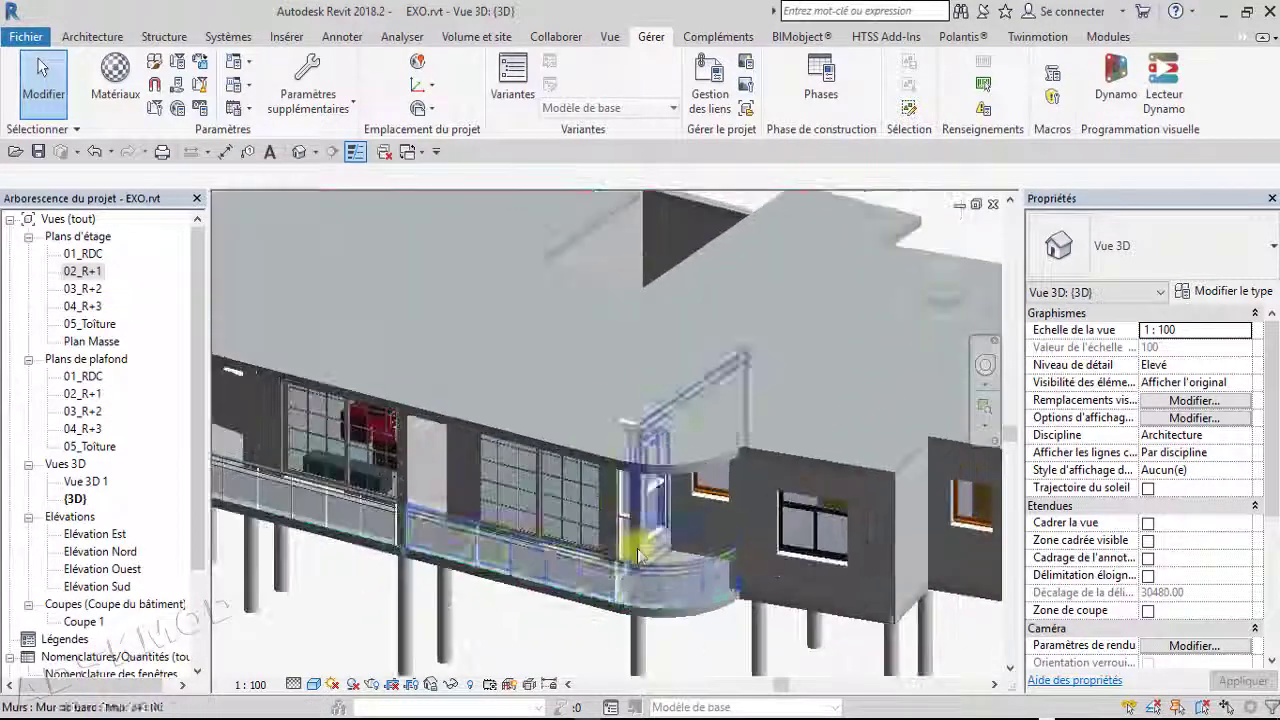
pyautogui.scroll(-3, 700, 578)
pyautogui.keyDown('shift'); pyautogui.moveTo(700, 576); pyautogui.dragTo(680, 538, button='middle'); pyautogui.keyUp('shift')
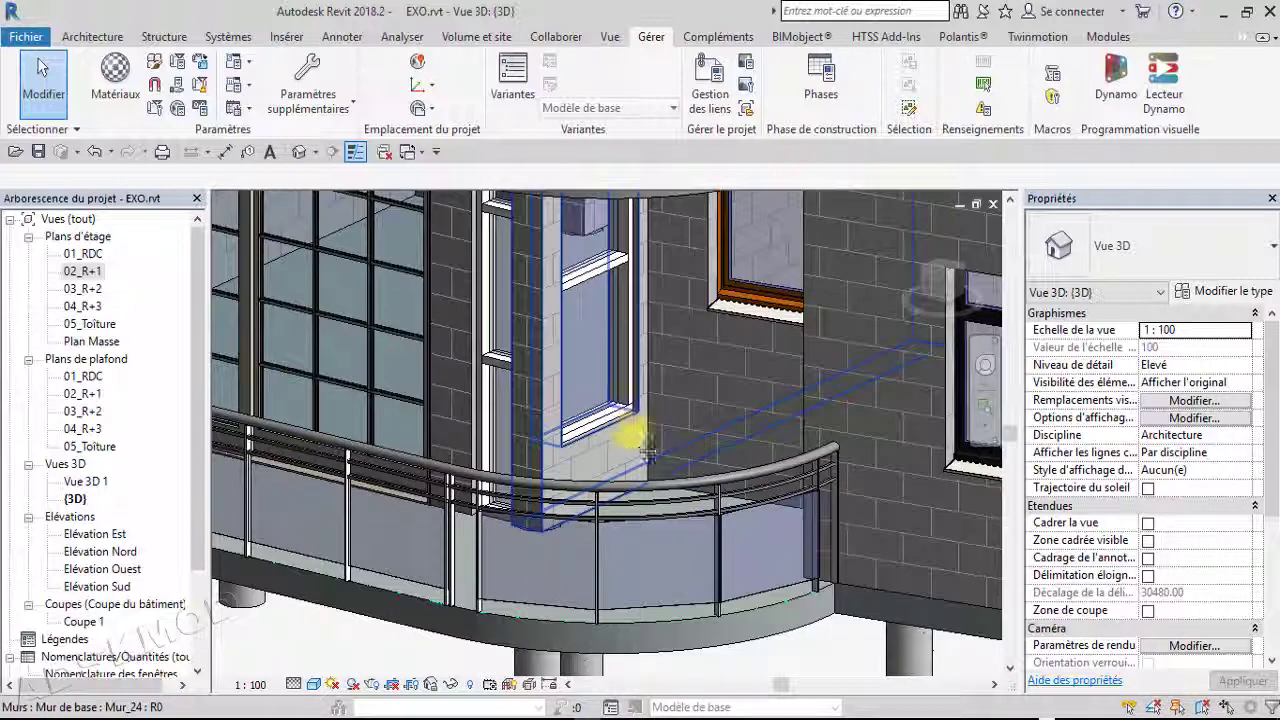
pyautogui.moveTo(626, 408); pyautogui.dragTo(533, 468, button='middle')
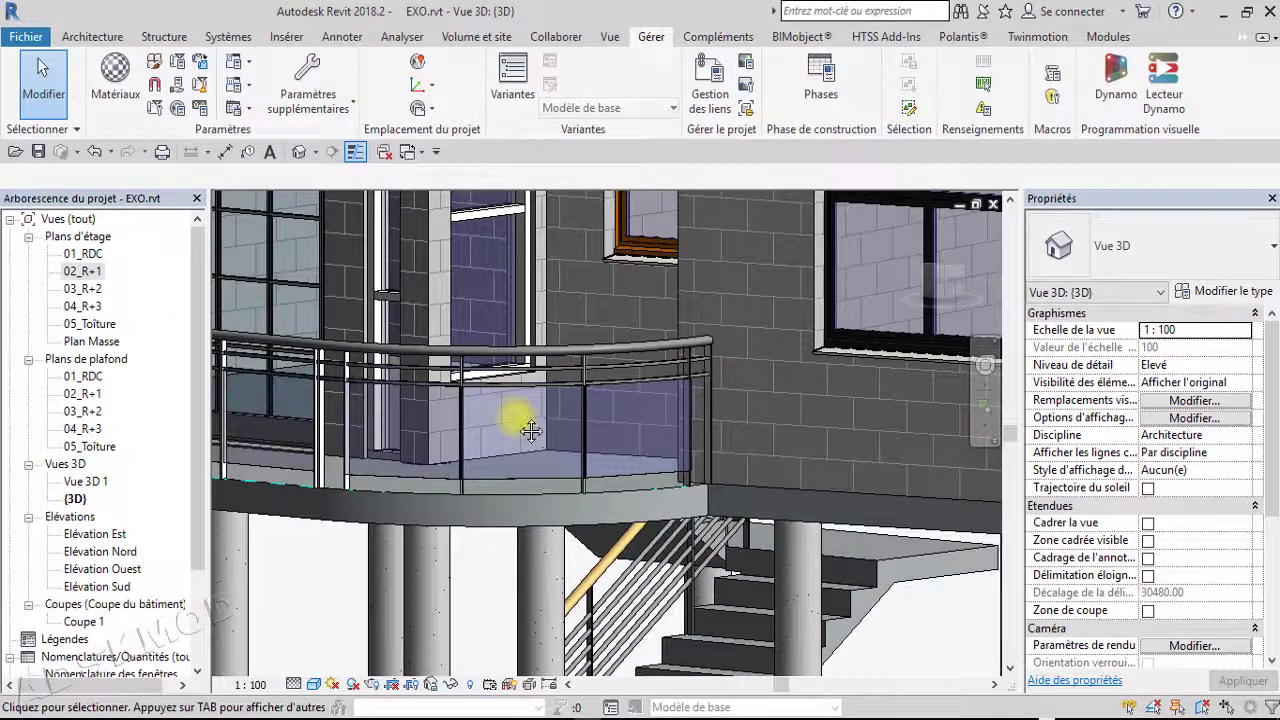
pyautogui.moveTo(514, 414); pyautogui.dragTo(570, 470, button='middle')
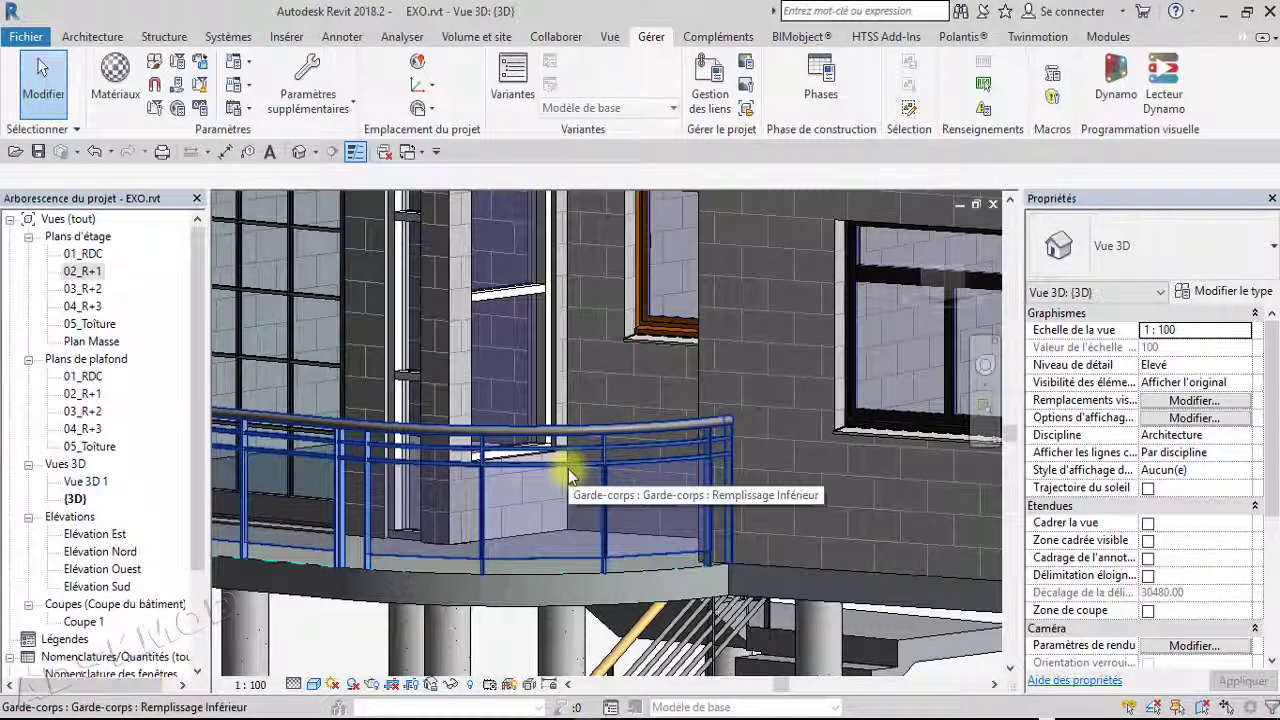
pyautogui.click(568, 475)
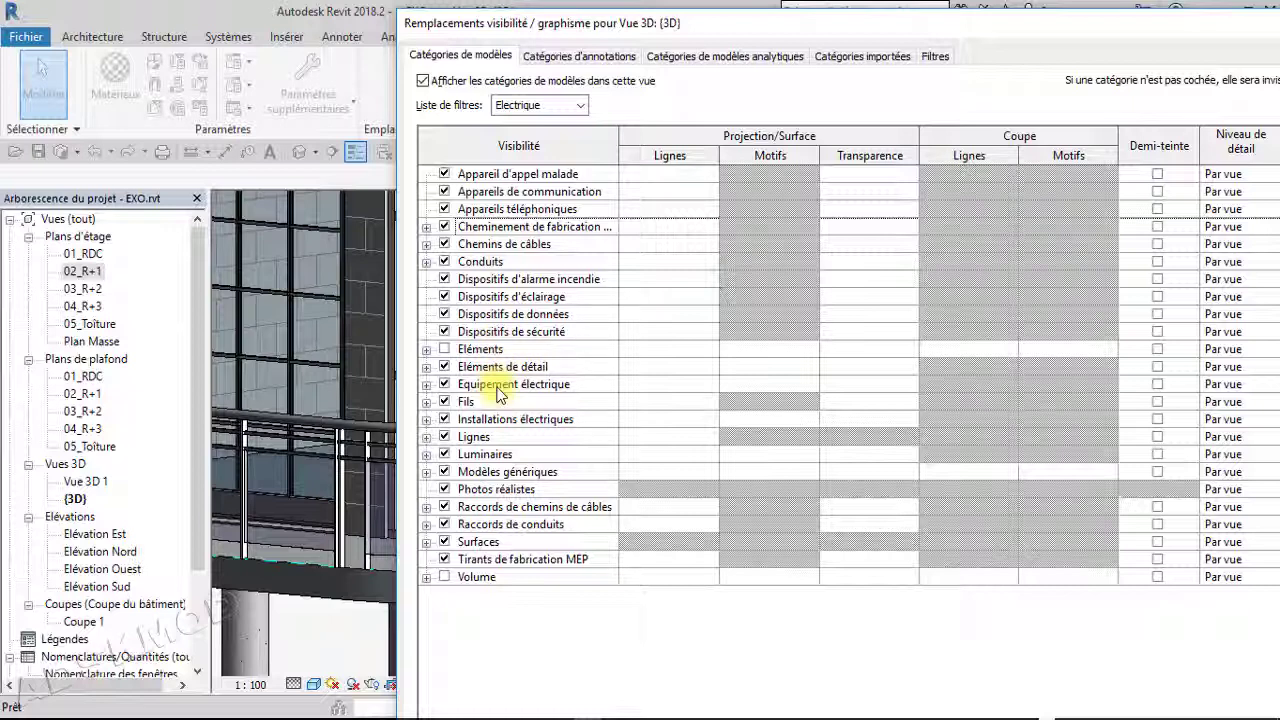
pyautogui.click(500, 104)
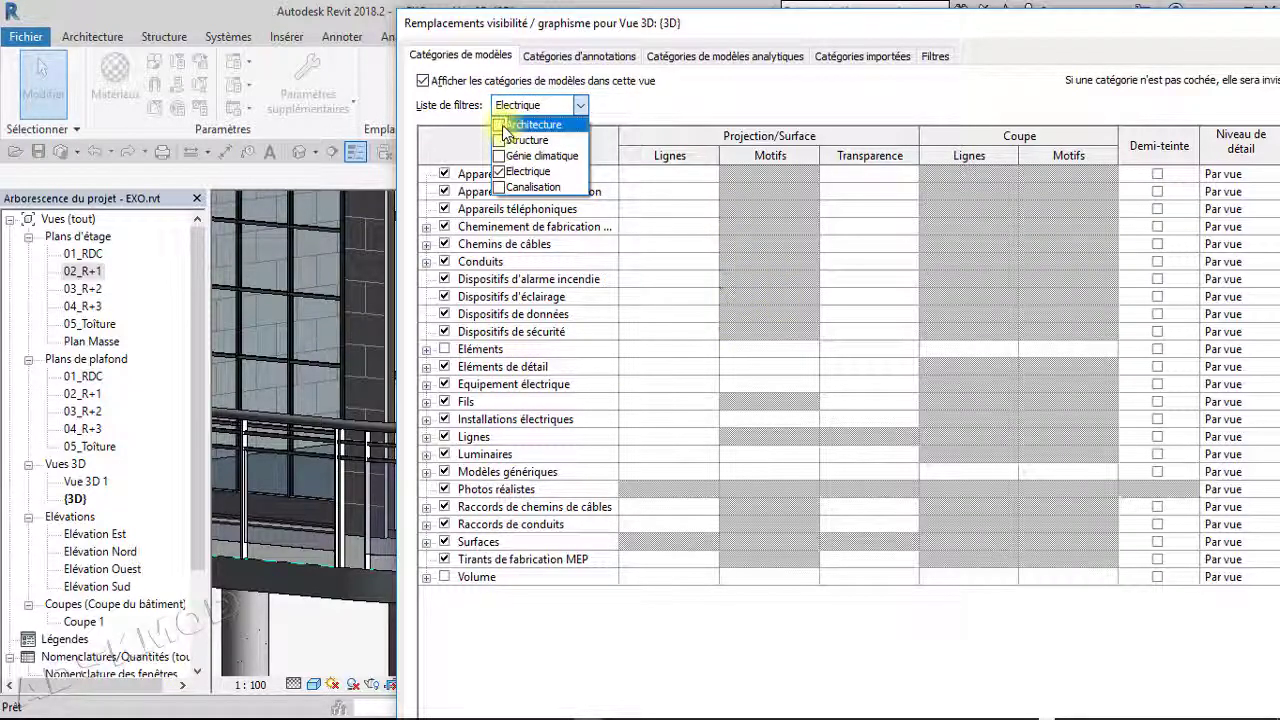
pyautogui.click(503, 126)
pyautogui.click(720, 132)
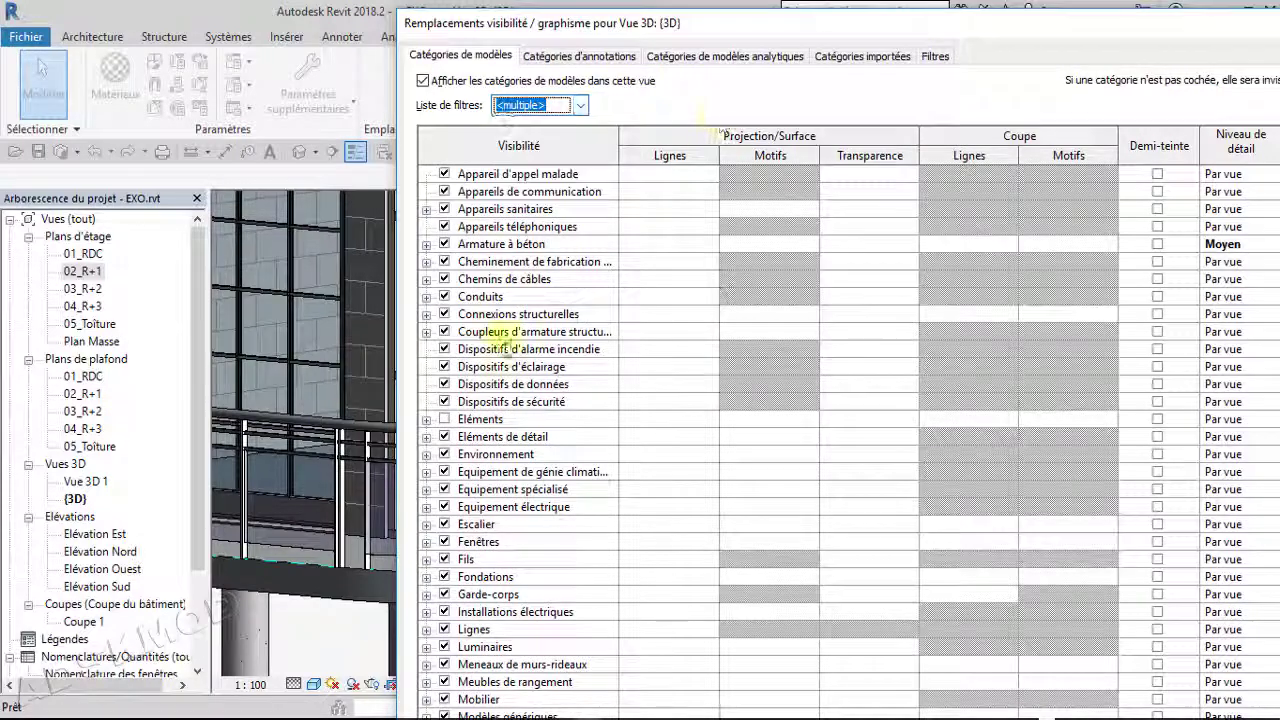
pyautogui.click(443, 597)
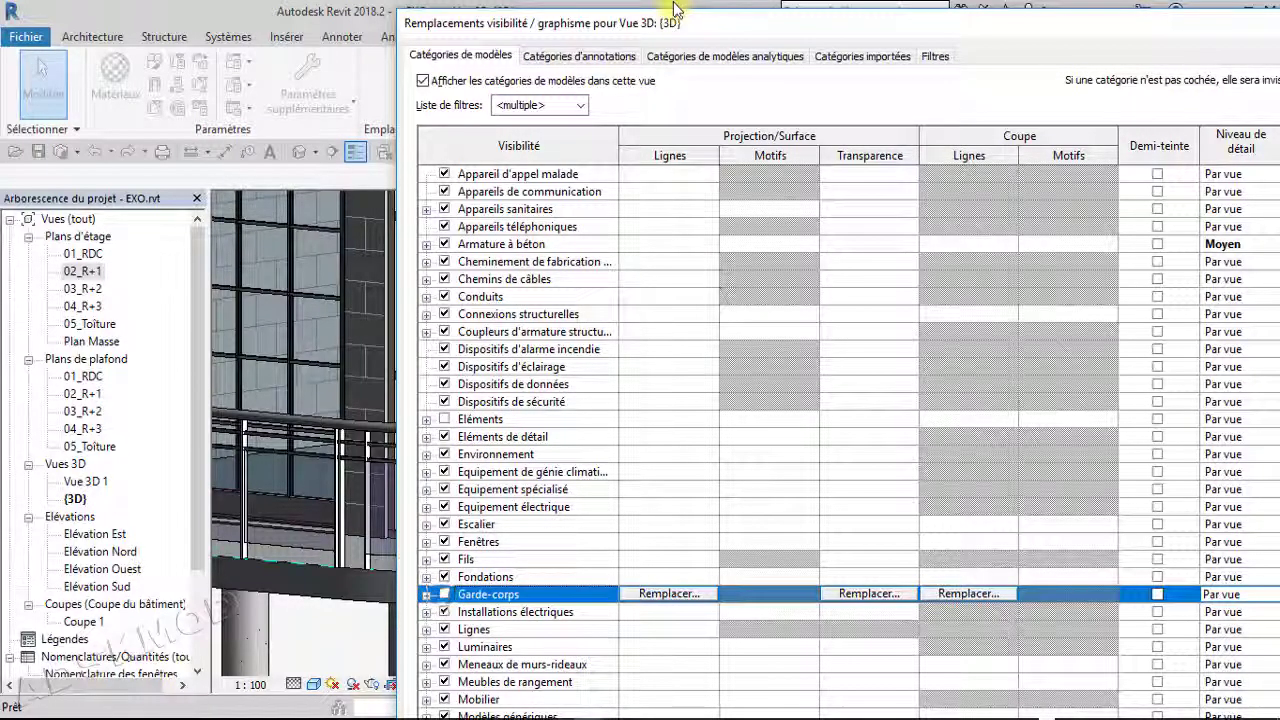
pyautogui.moveTo(675, 15); pyautogui.dragTo(585, 20)
pyautogui.click(905, 651)
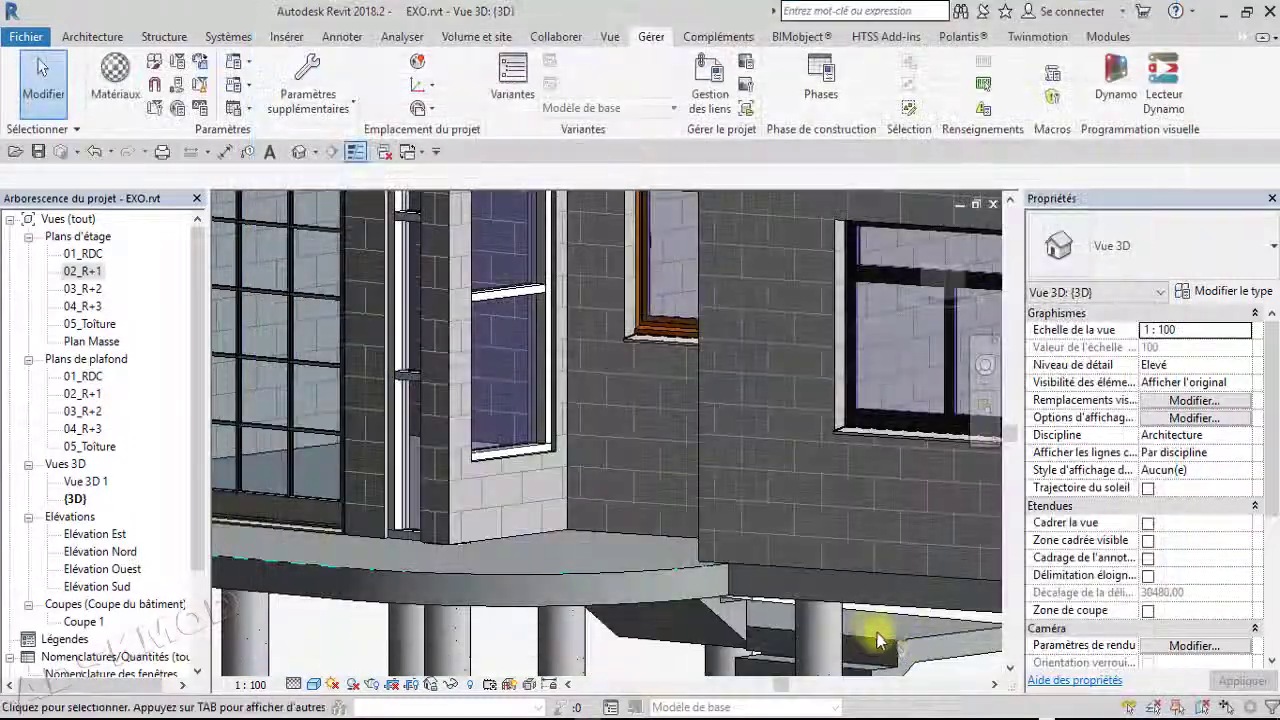
# Set the vertical interior mullions of the balcony-front curtain wall's 1m x 1m - Meneaux type to Meneau circulaire : R-30 mm
pyautogui.keyDown('shift'); pyautogui.moveTo(594, 486); pyautogui.dragTo(607, 518, button='middle'); pyautogui.keyUp('shift')
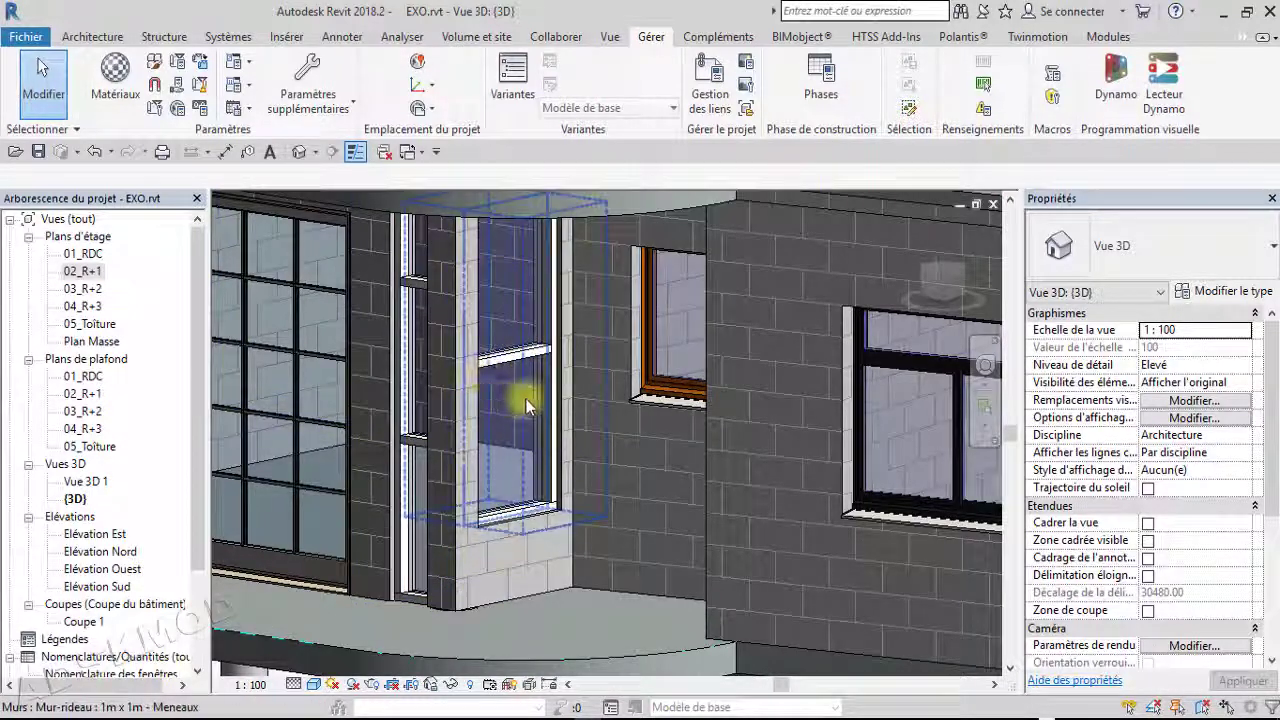
pyautogui.keyDown('shift'); pyautogui.moveTo(531, 390); pyautogui.dragTo(682, 396, button='middle'); pyautogui.keyUp('shift')
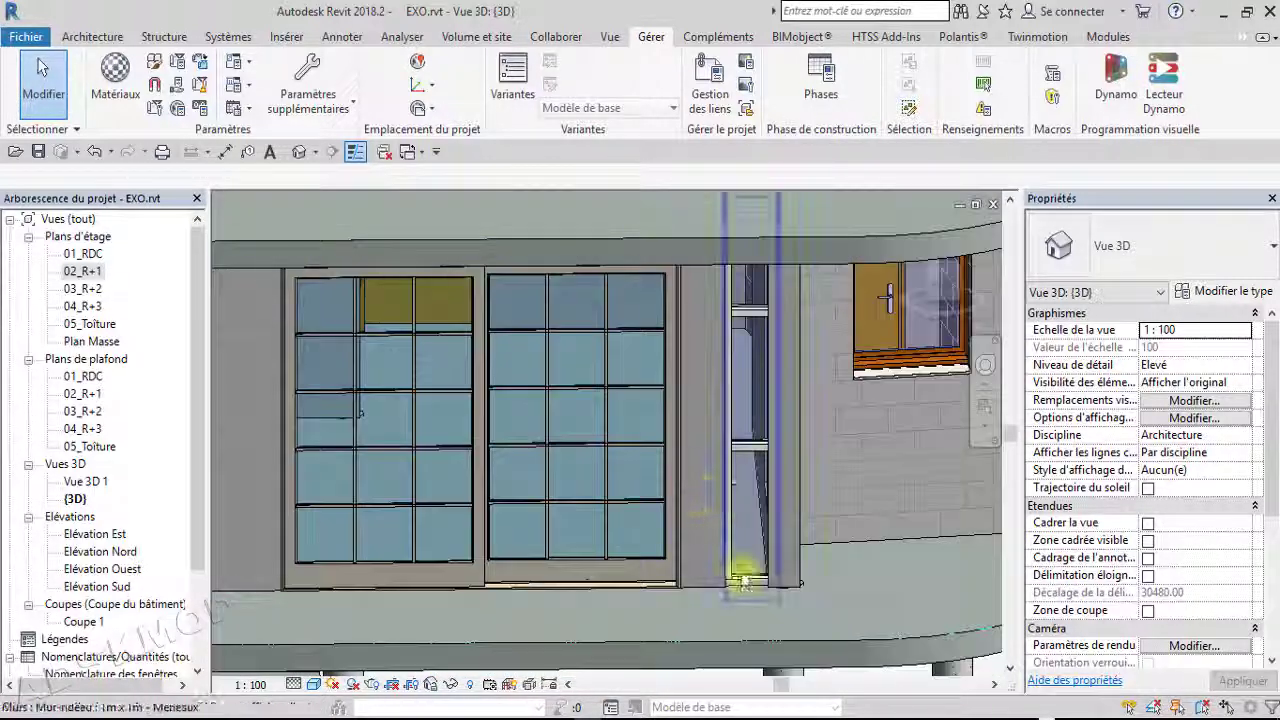
pyautogui.click(740, 318)
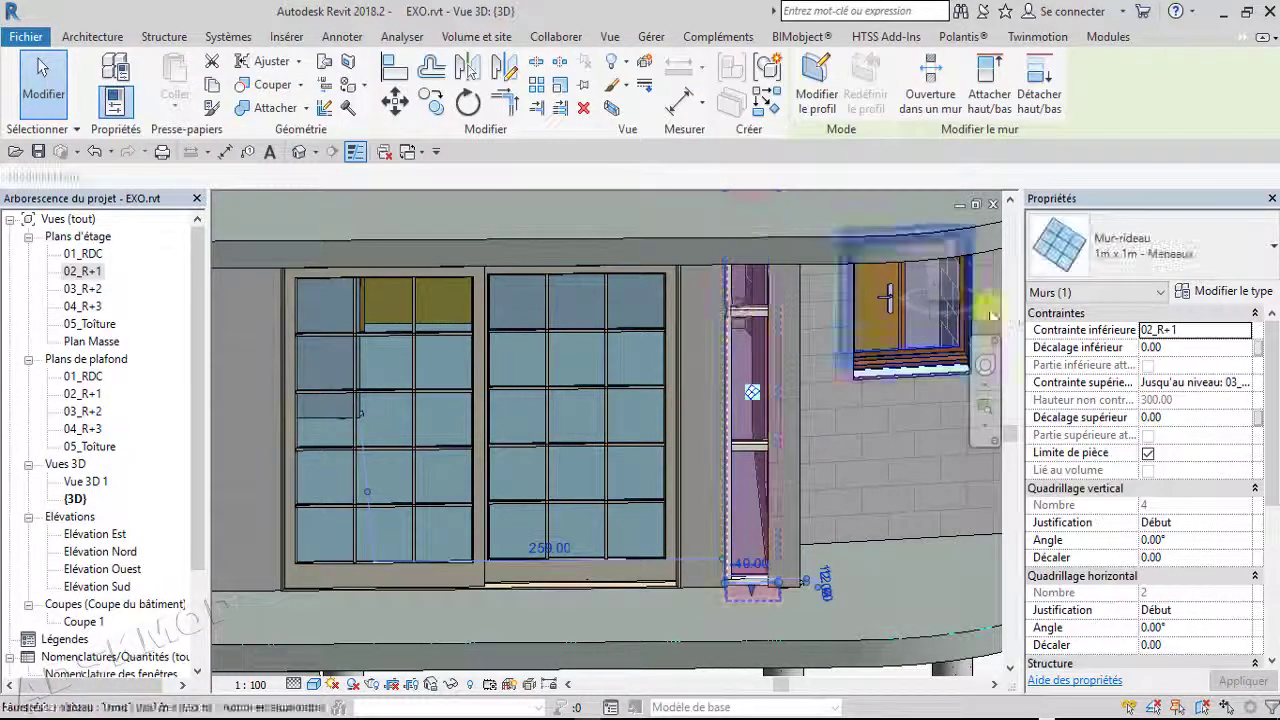
pyautogui.click(1233, 291)
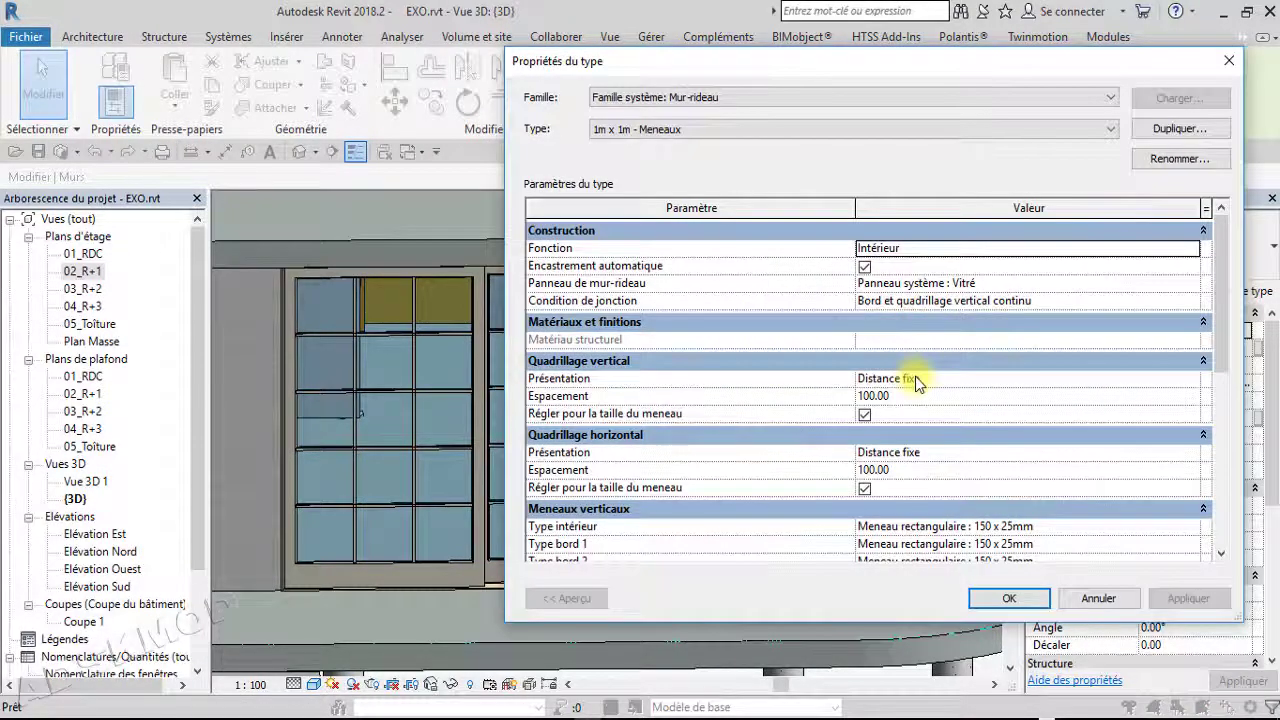
pyautogui.scroll(-3, 975, 400)
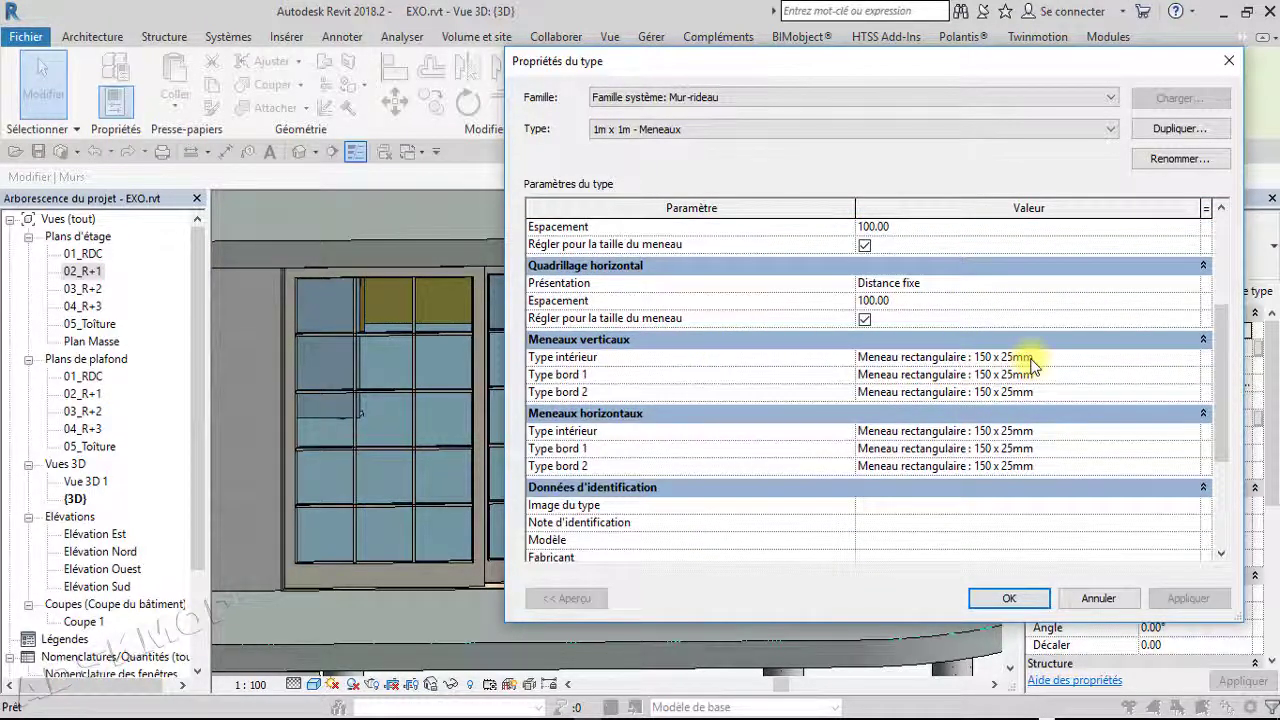
pyautogui.click(1095, 358)
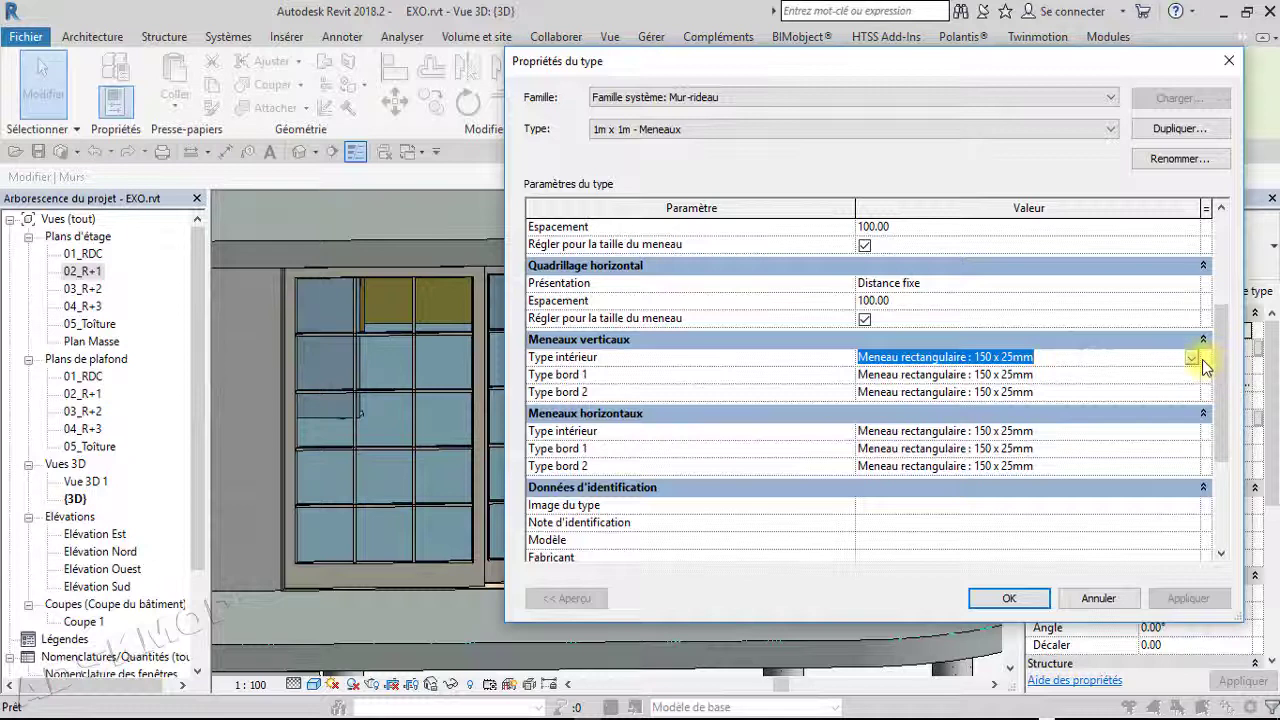
pyautogui.click(1193, 359)
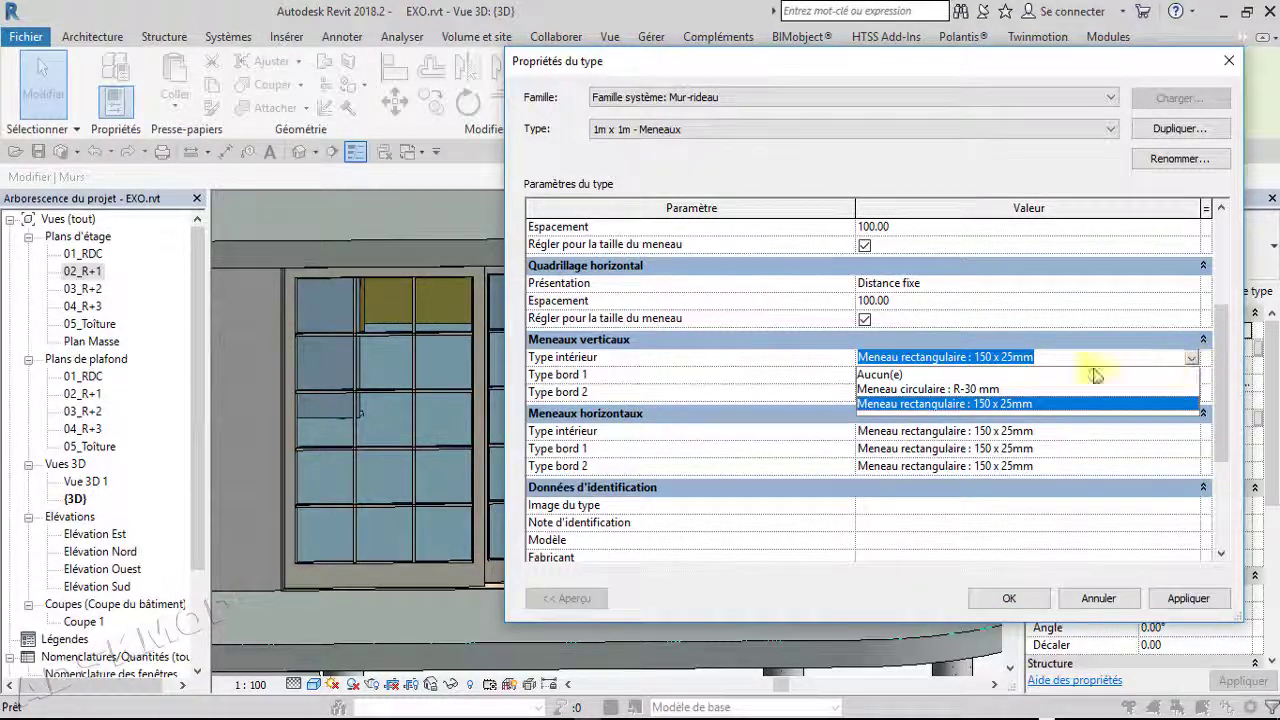
pyautogui.click(1013, 404)
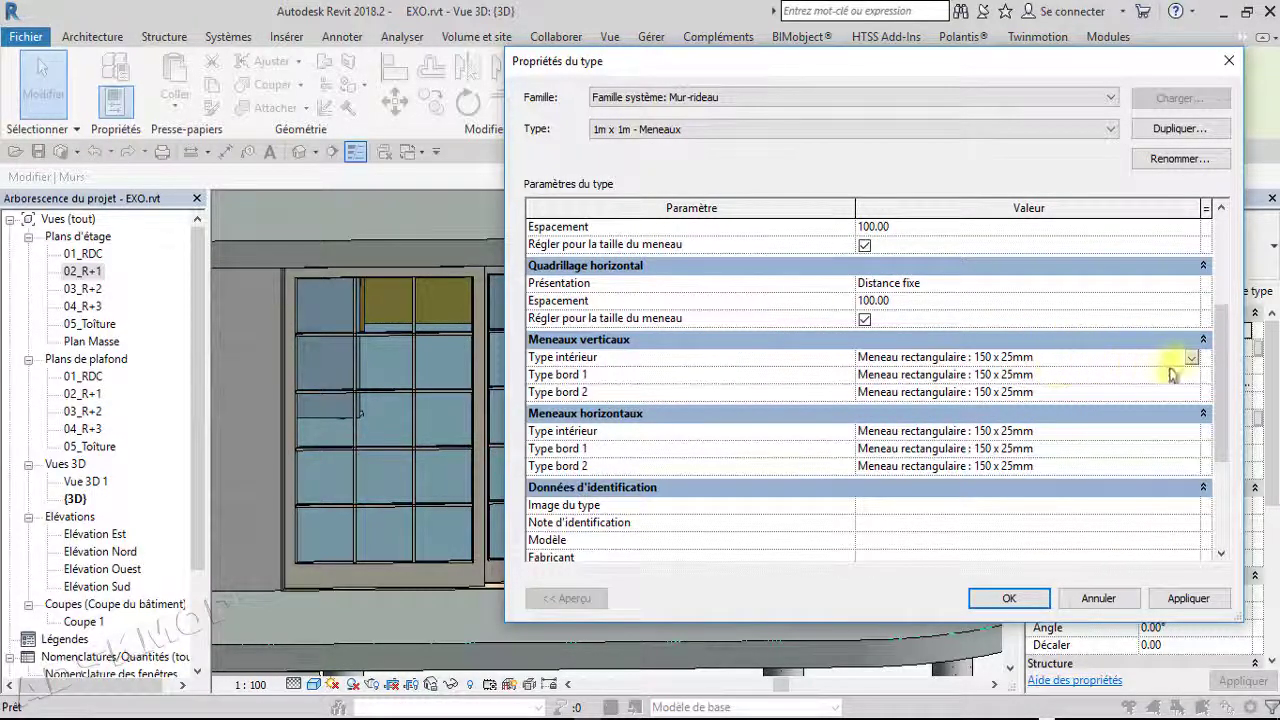
pyautogui.click(1191, 357)
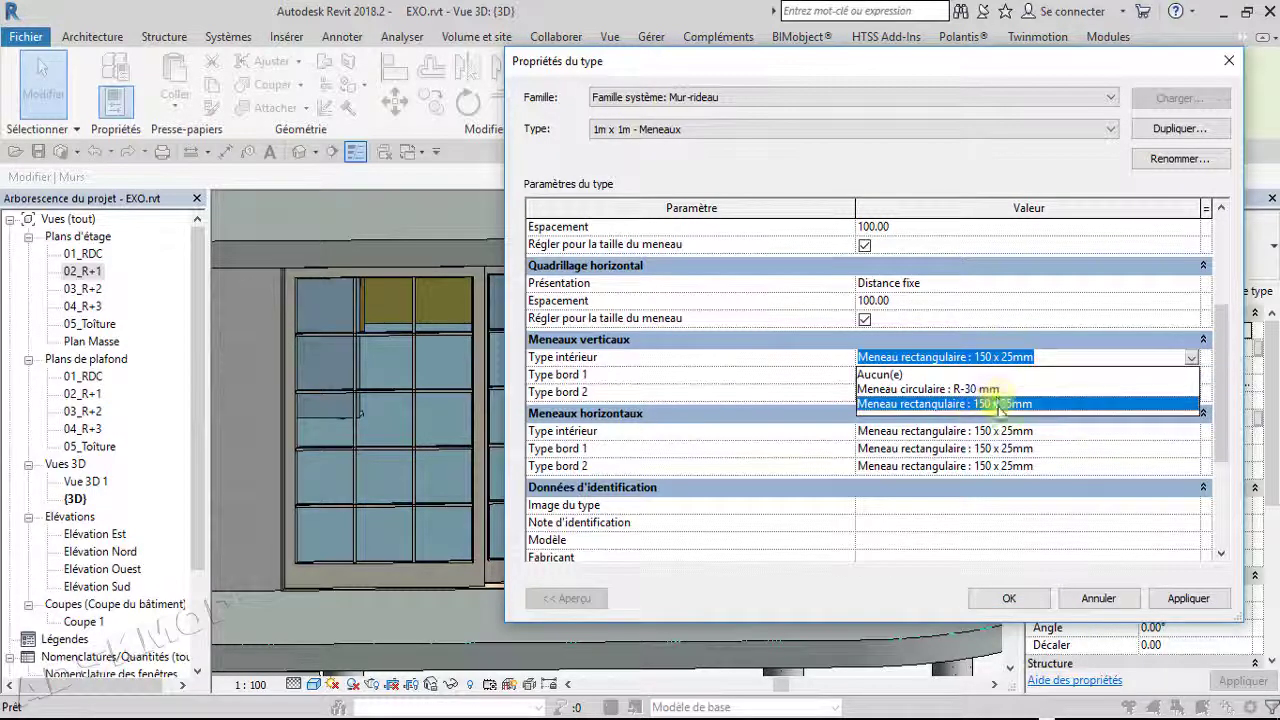
pyautogui.click(911, 389)
# Set border 1 and border 2 of the curtain wall type's vertical mullions to Meneau circulaire : R-30 mm
pyautogui.click(1074, 376)
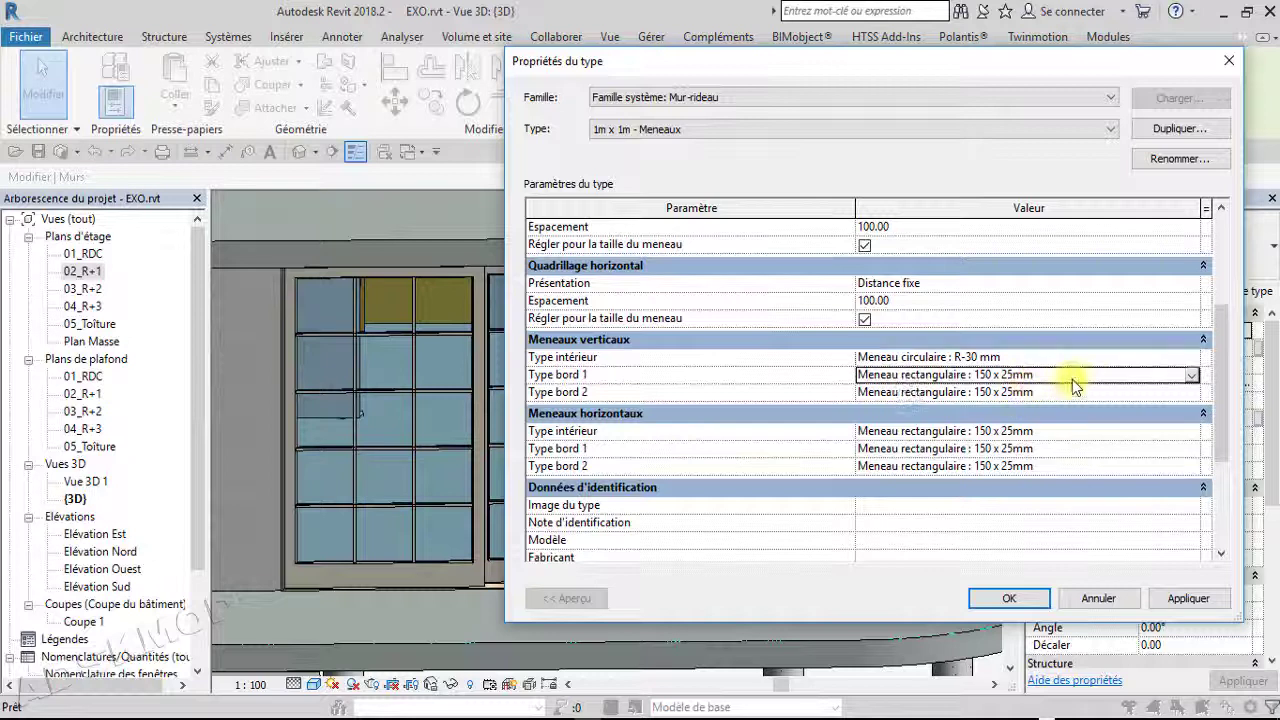
pyautogui.click(1189, 376)
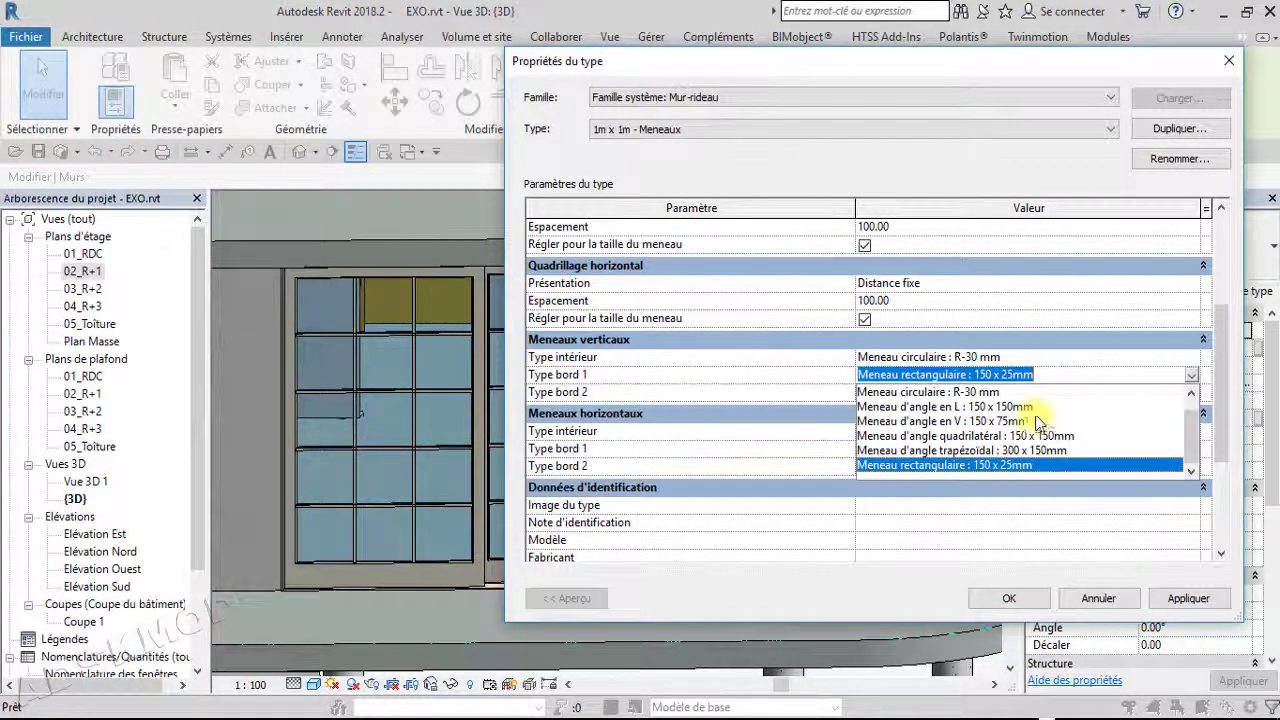
pyautogui.click(1057, 374)
pyautogui.click(1071, 358)
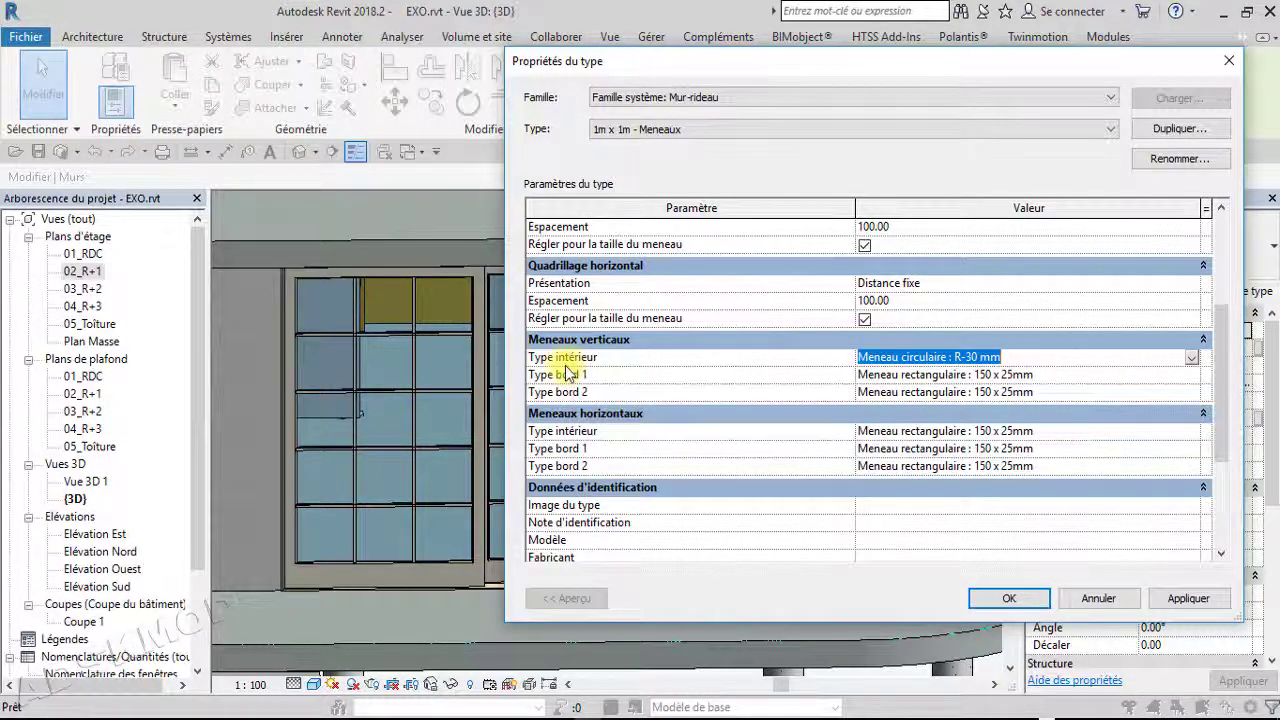
pyautogui.click(1195, 358)
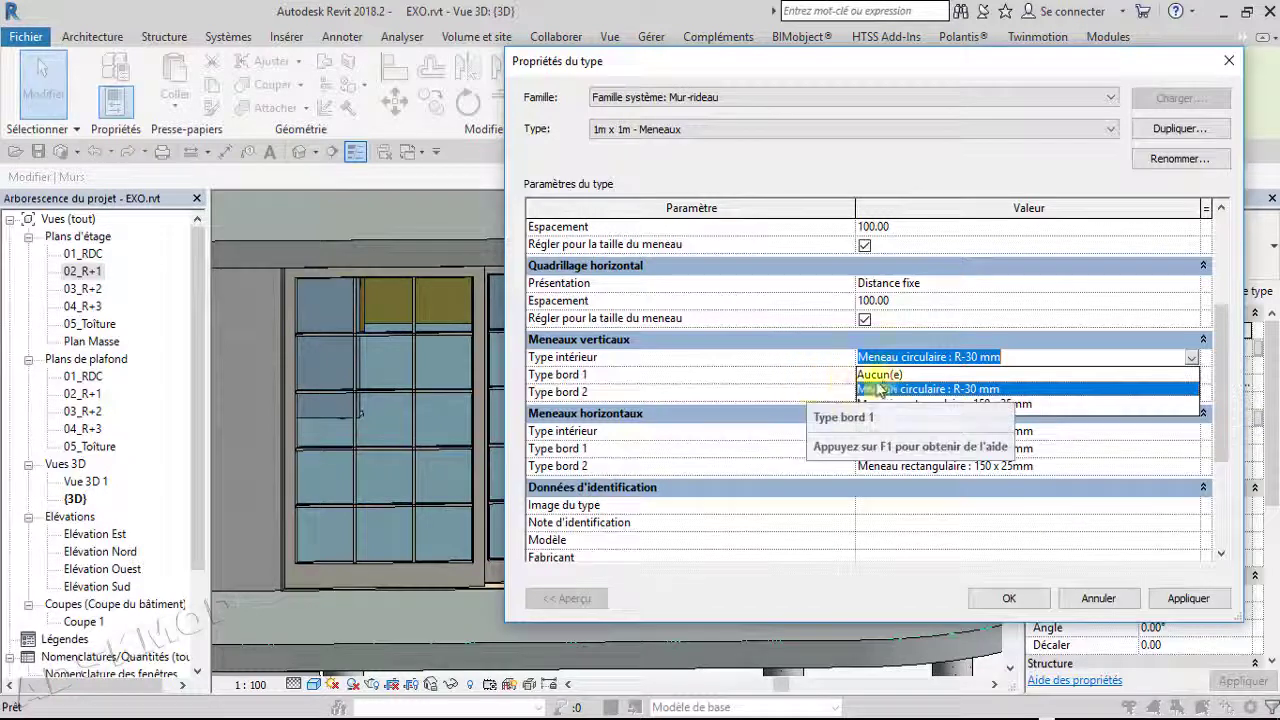
pyautogui.click(940, 389)
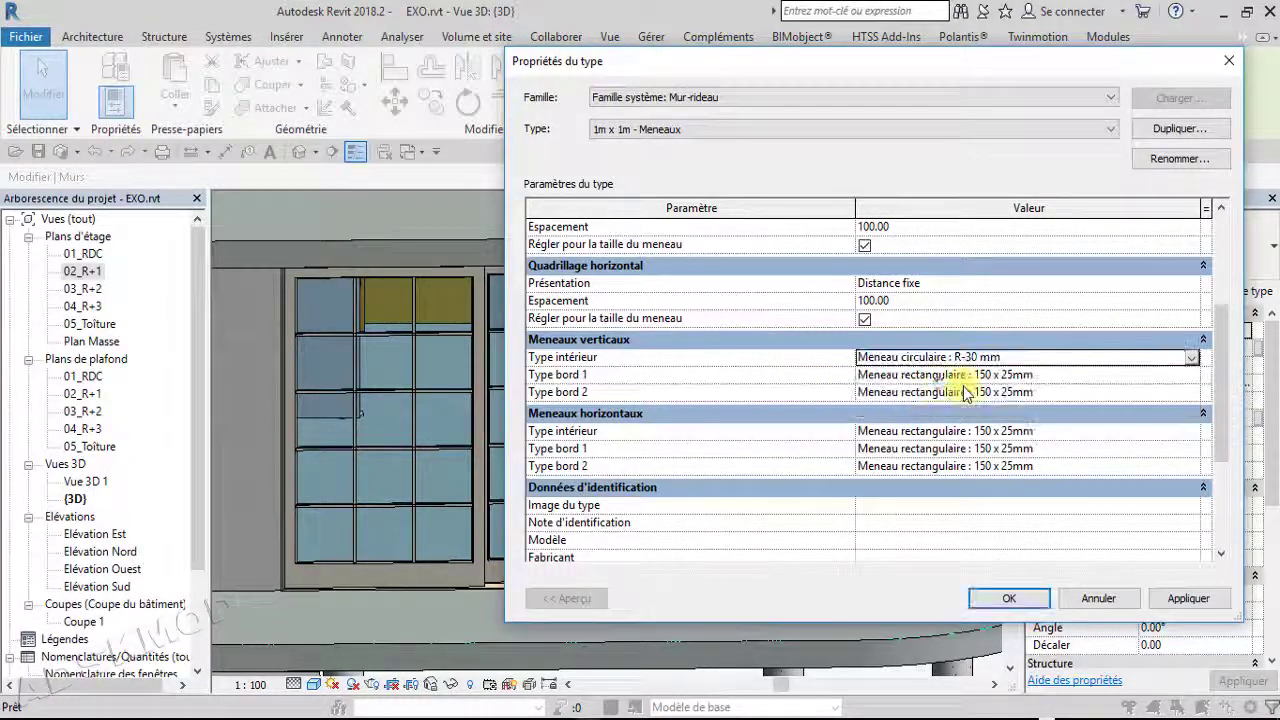
pyautogui.click(1192, 375)
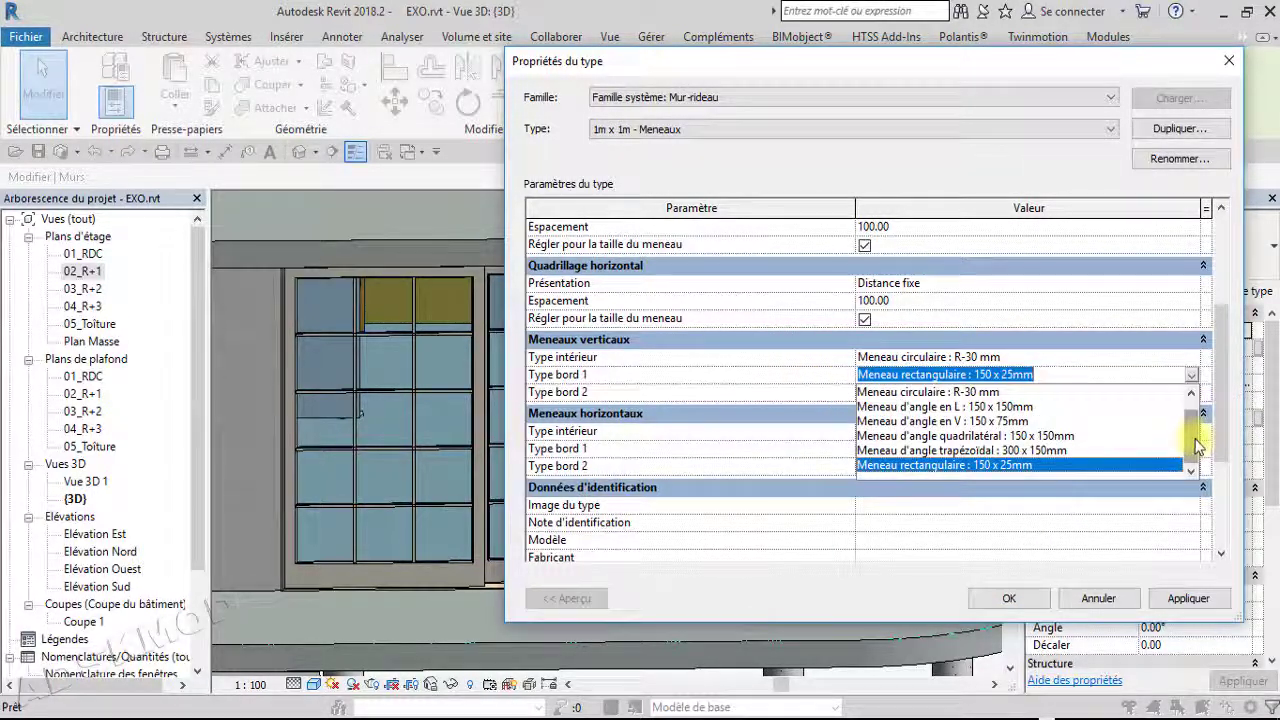
pyautogui.scroll(1, 1197, 447)
pyautogui.click(978, 406)
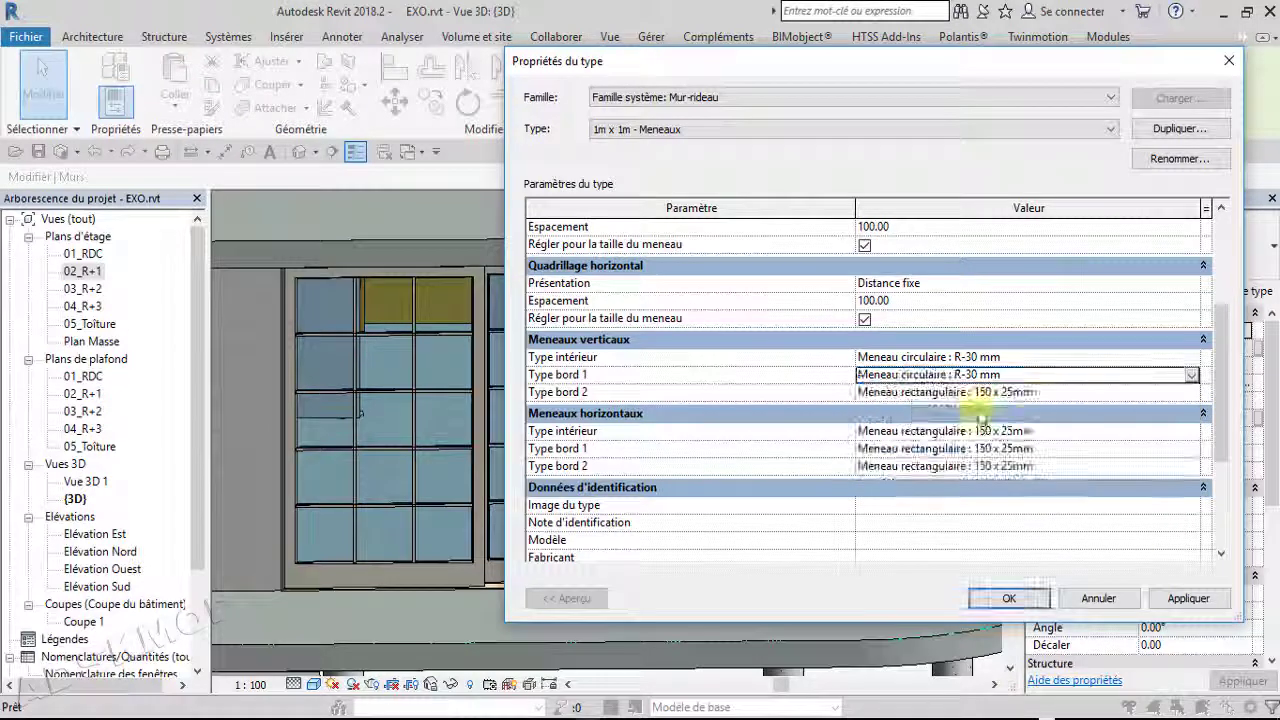
pyautogui.click(1053, 396)
pyautogui.click(1193, 393)
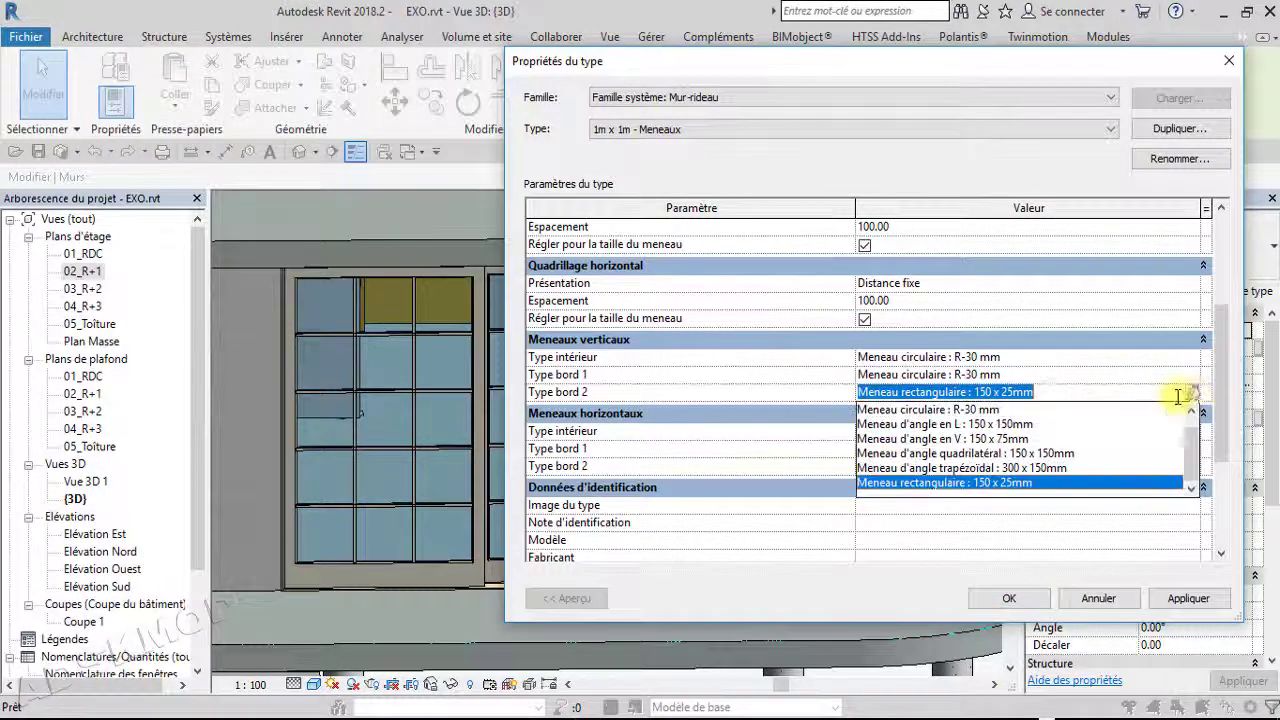
pyautogui.click(985, 410)
# Set the interior, border 1 and border 2 horizontal mullions to Meneau circulaire : R-30 mm and apply the curtain wall type changes
pyautogui.click(1188, 435)
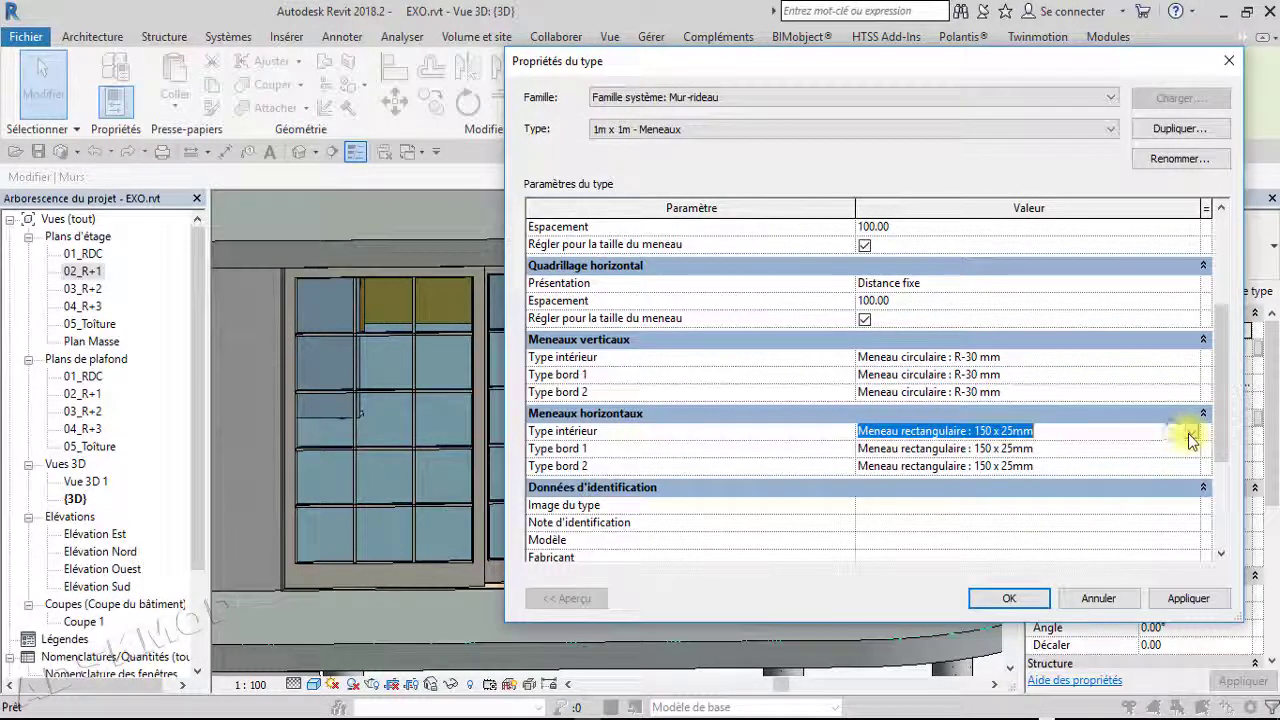
pyautogui.click(1190, 433)
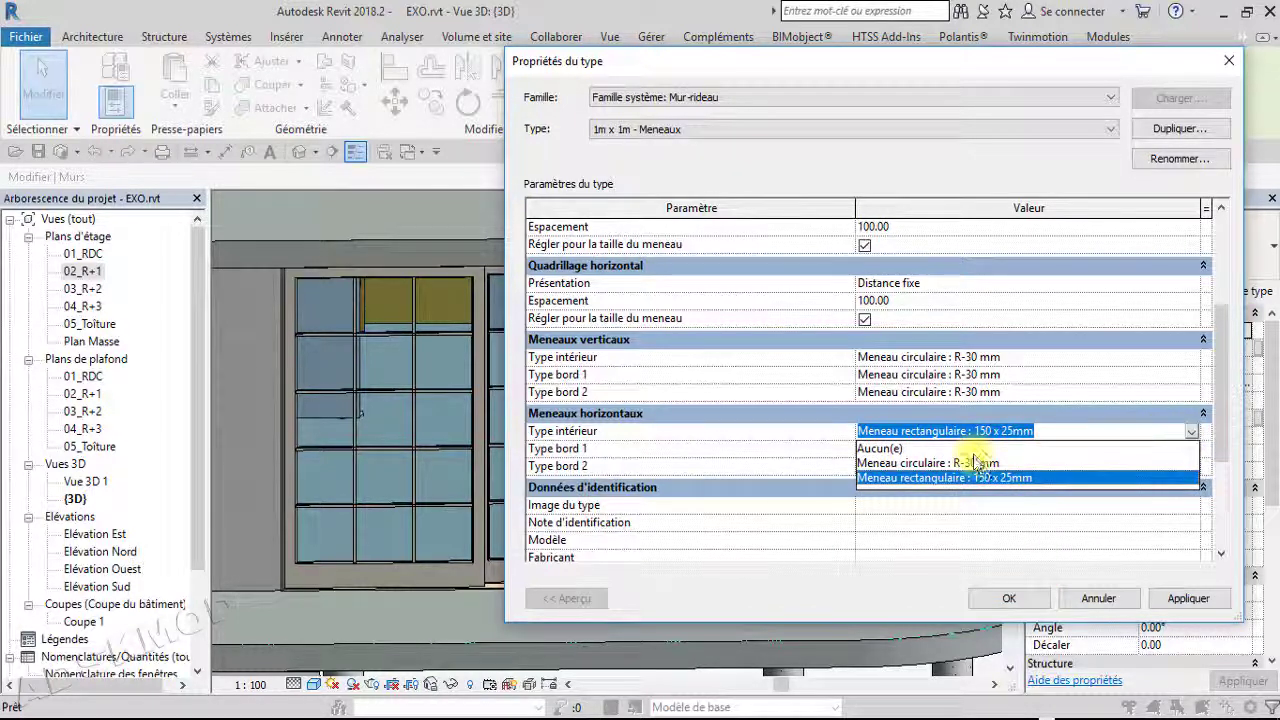
pyautogui.click(975, 463)
pyautogui.click(1182, 450)
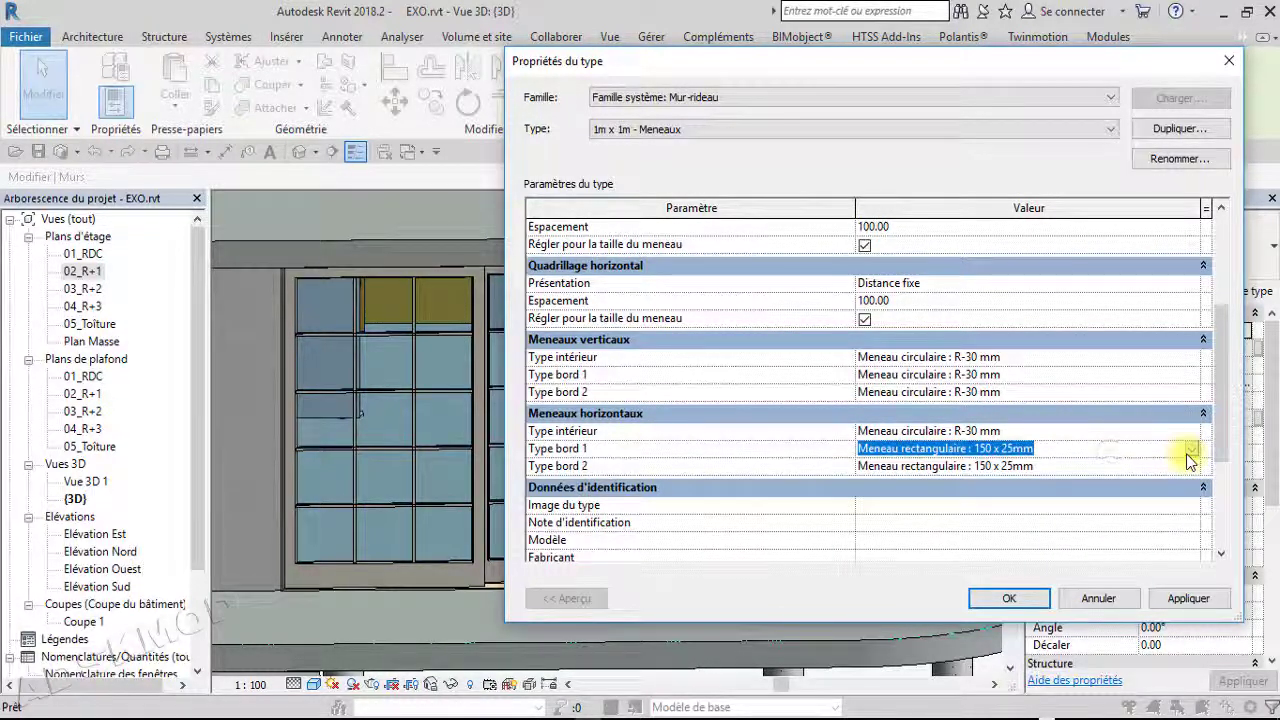
pyautogui.click(1190, 450)
pyautogui.click(1090, 463)
pyautogui.click(1112, 467)
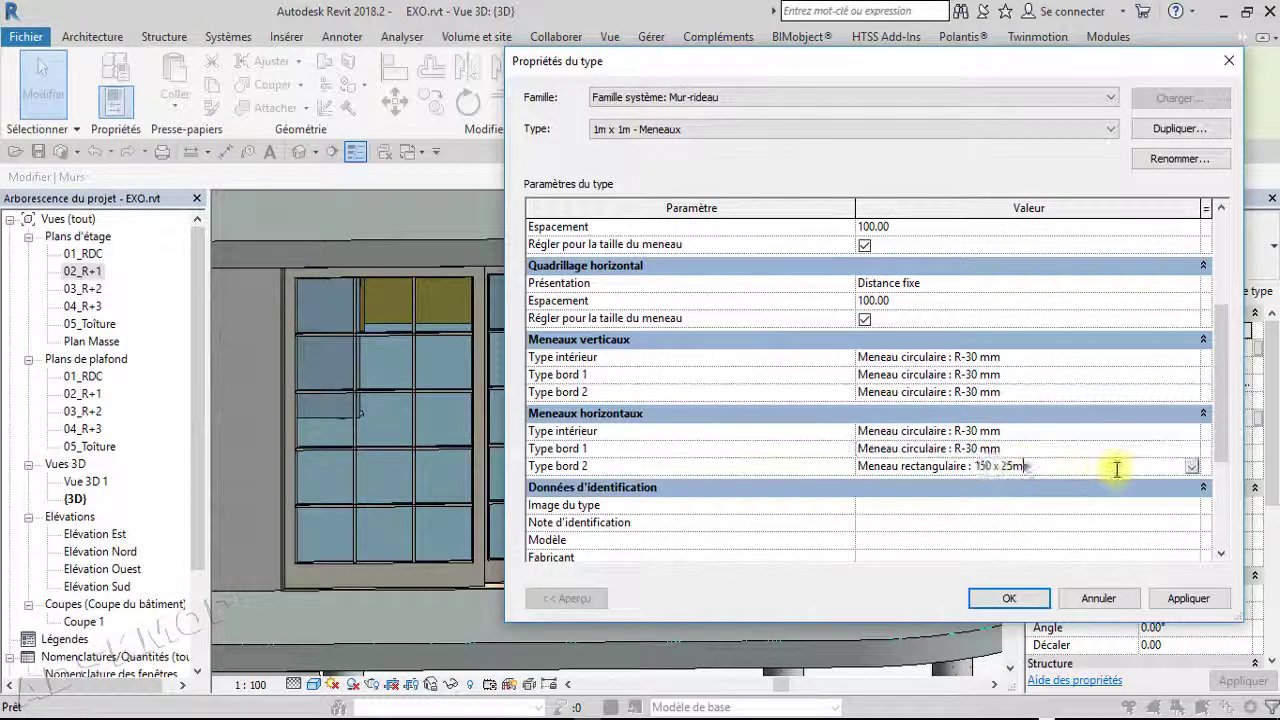
pyautogui.click(1192, 466)
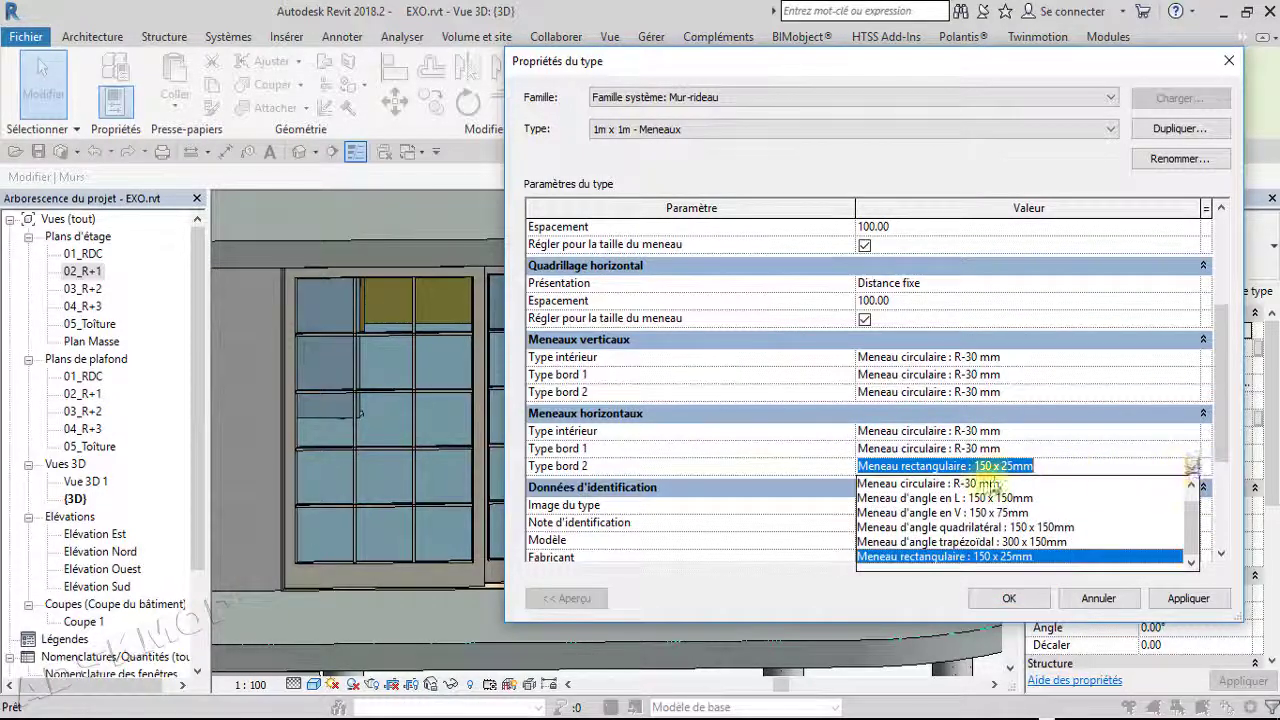
pyautogui.click(972, 483)
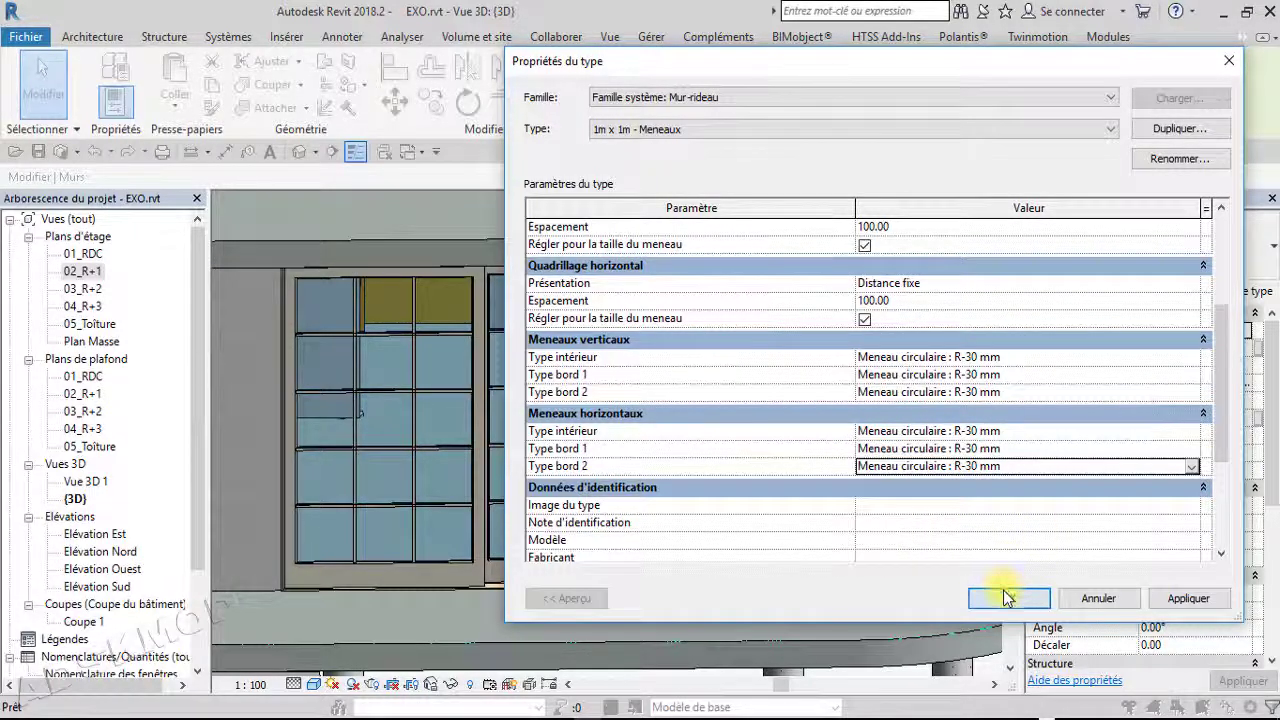
pyautogui.click(1007, 597)
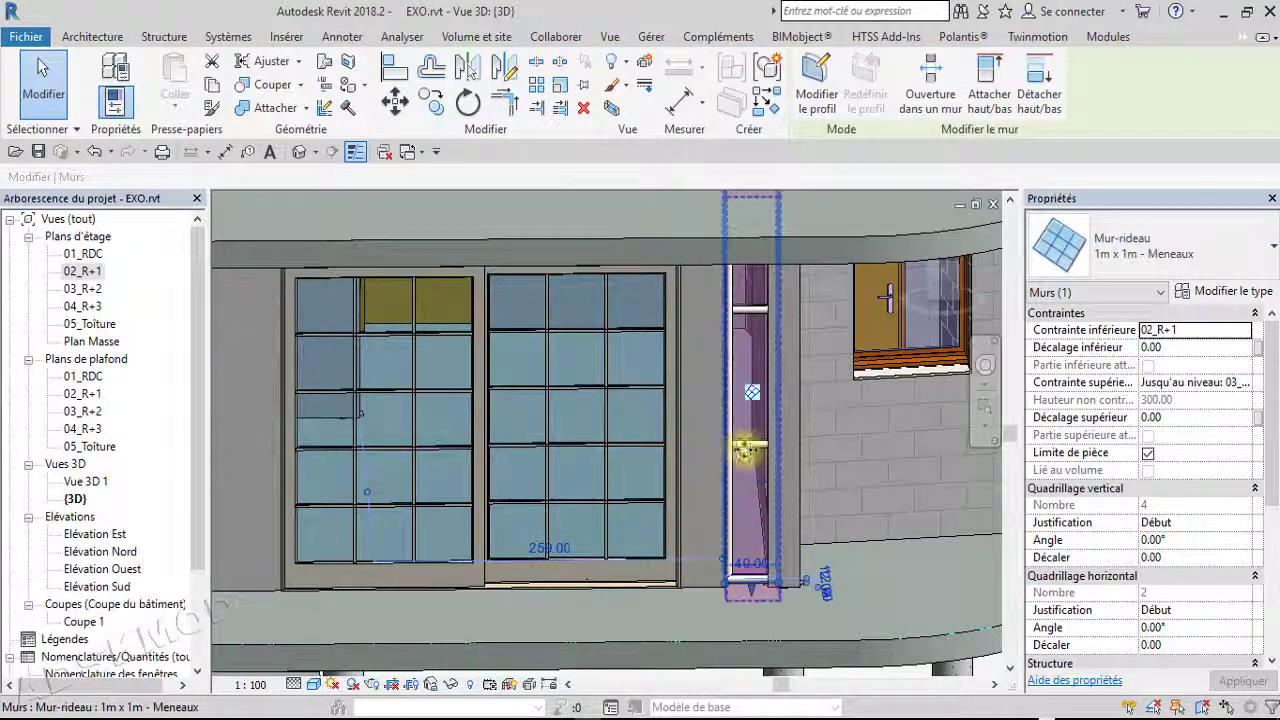
# Examine the circular mullions on both balcony-corner curtain walls and the surrounding balcony façade from several angles
pyautogui.scroll(5, 740, 450)
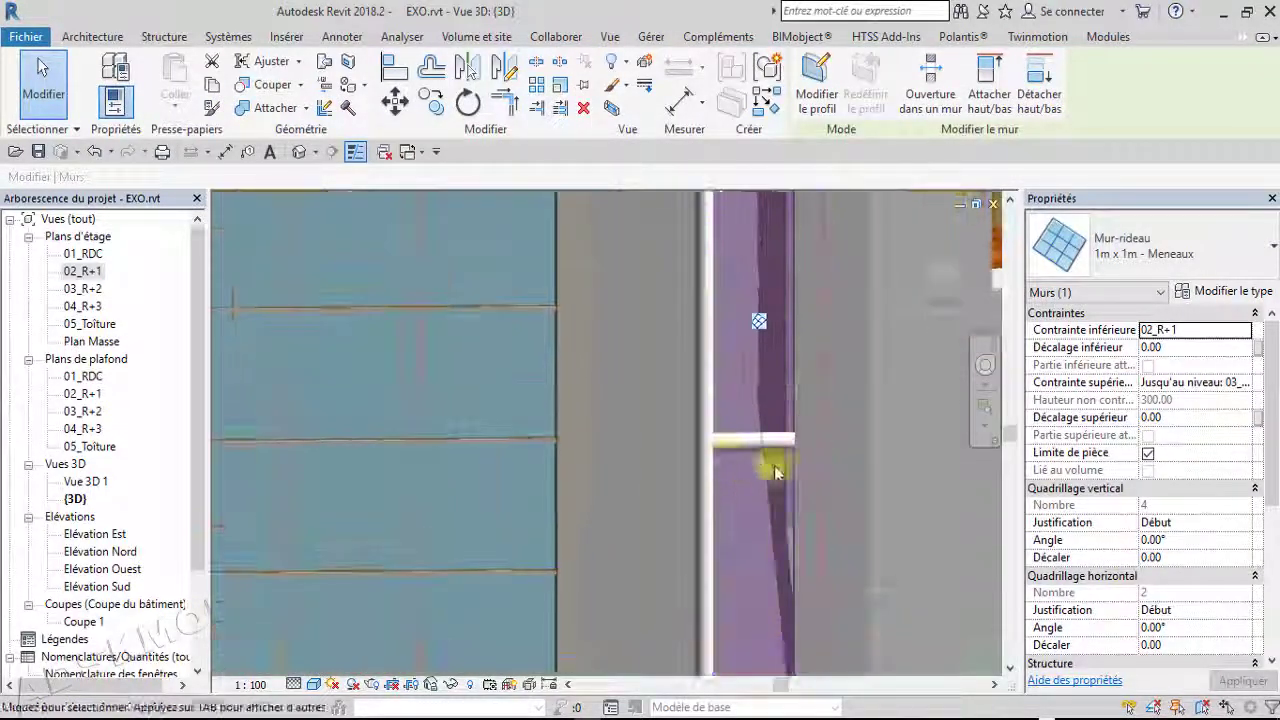
pyautogui.scroll(-5, 760, 300)
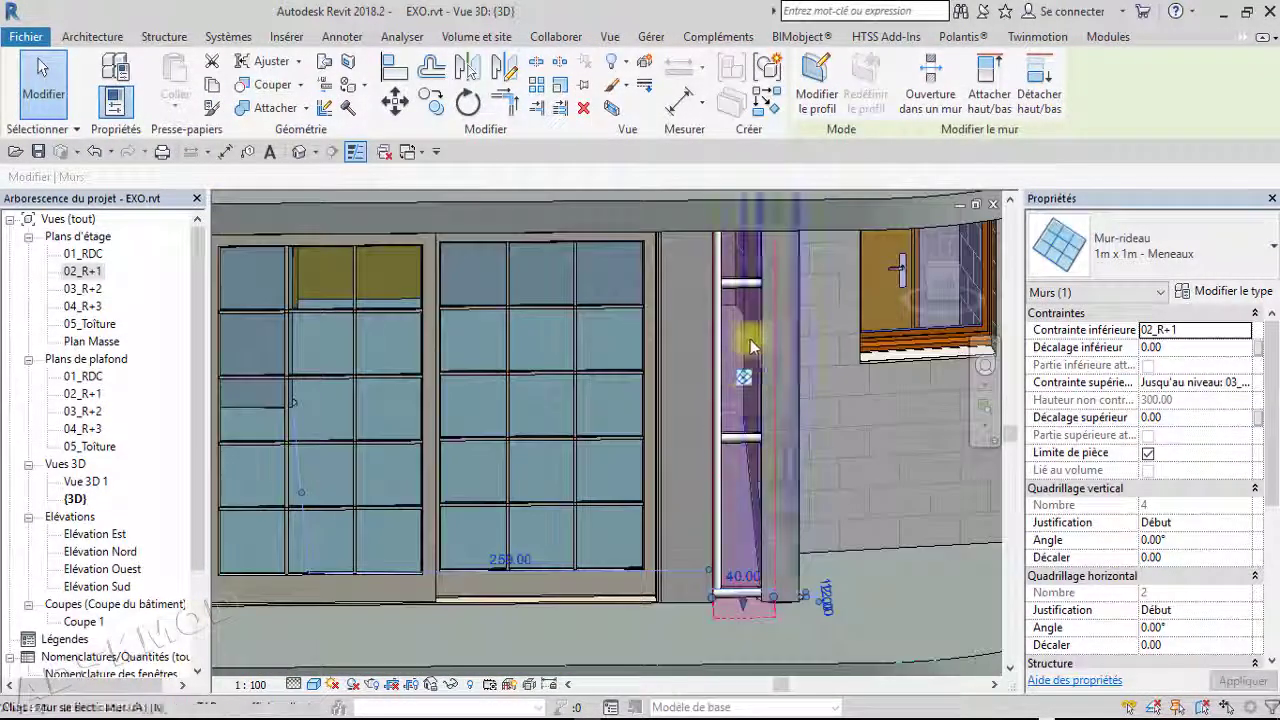
pyautogui.keyDown('shift'); pyautogui.moveTo(766, 420); pyautogui.dragTo(771, 514, button='middle'); pyautogui.keyUp('shift')
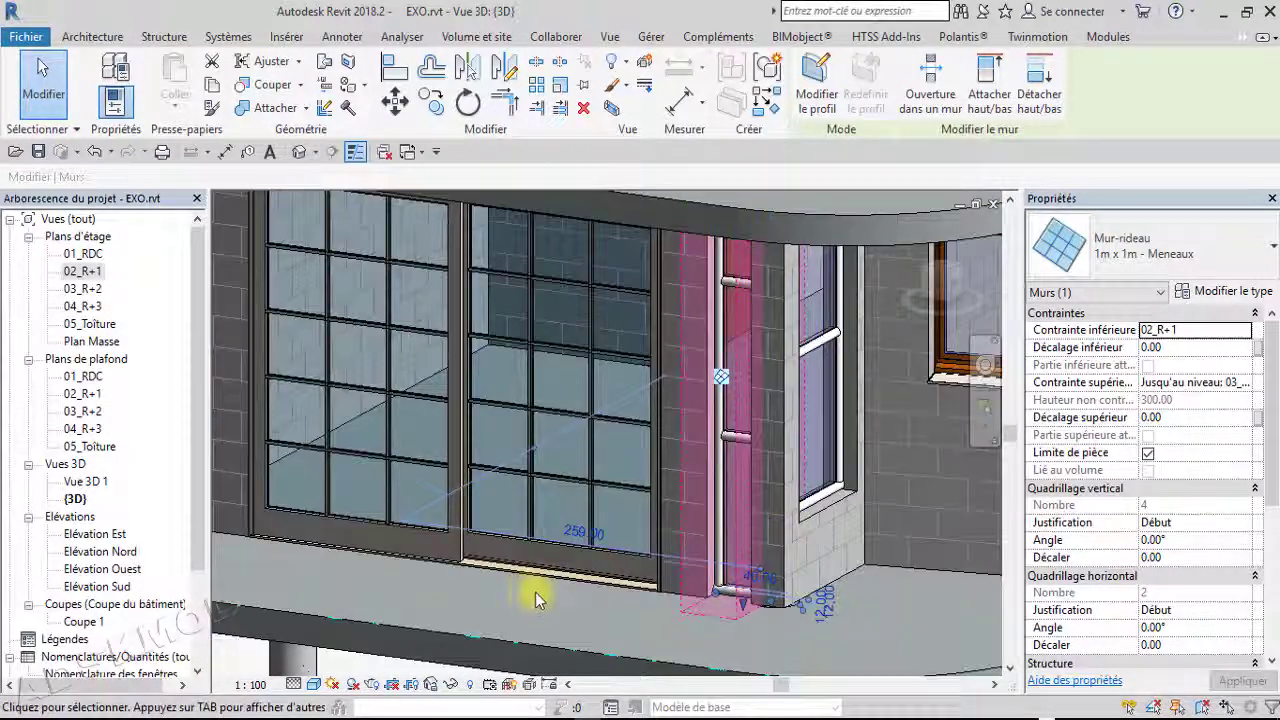
pyautogui.scroll(3, 760, 428)
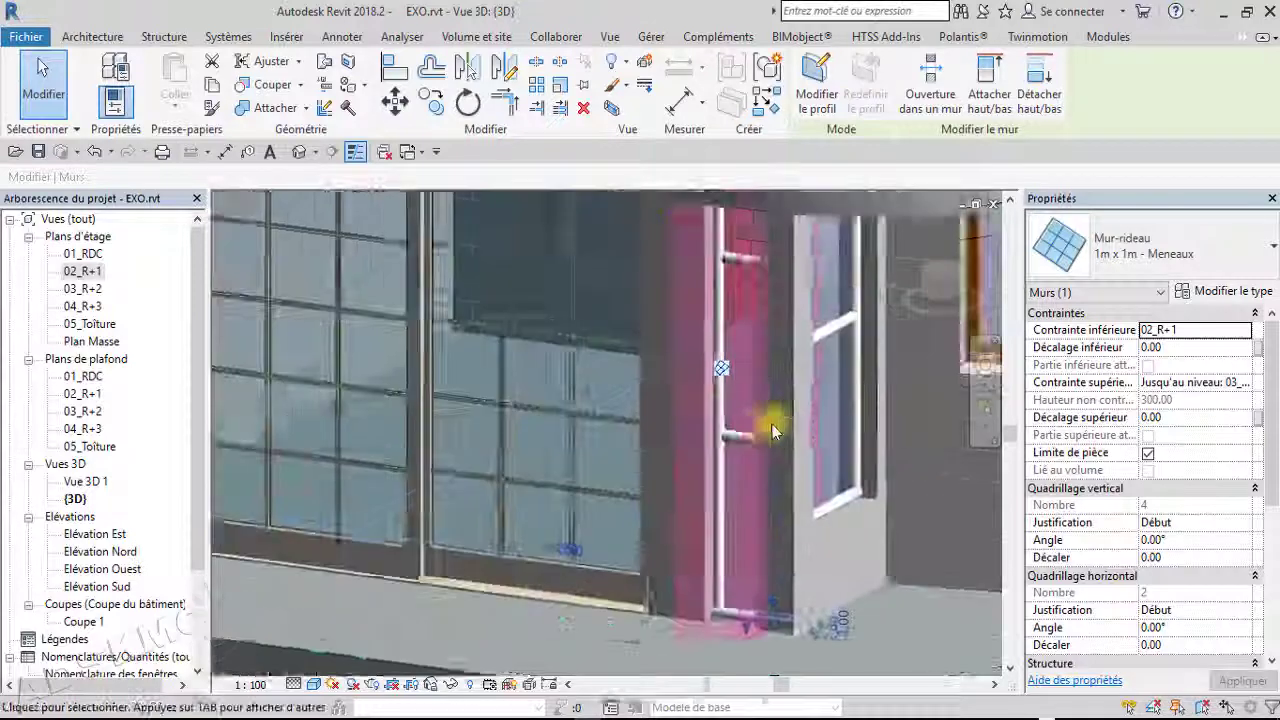
pyautogui.scroll(-6, 755, 445)
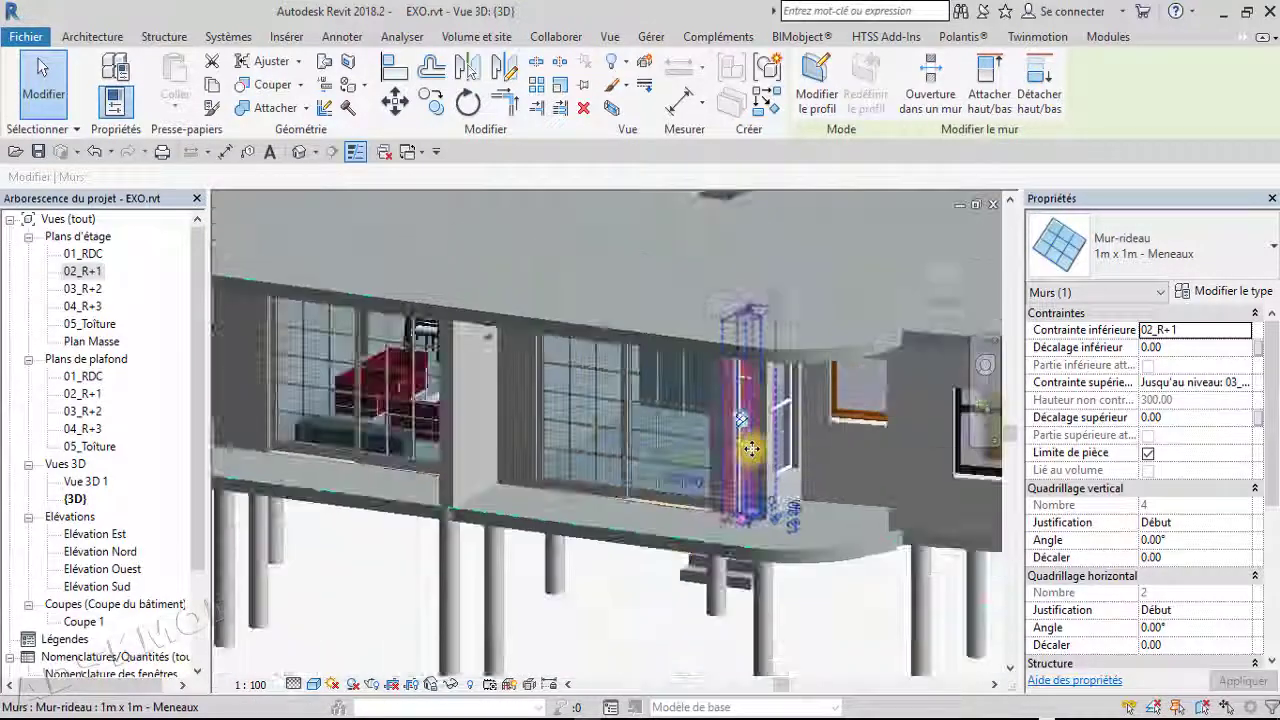
pyautogui.click(802, 577)
pyautogui.scroll(5, 767, 493)
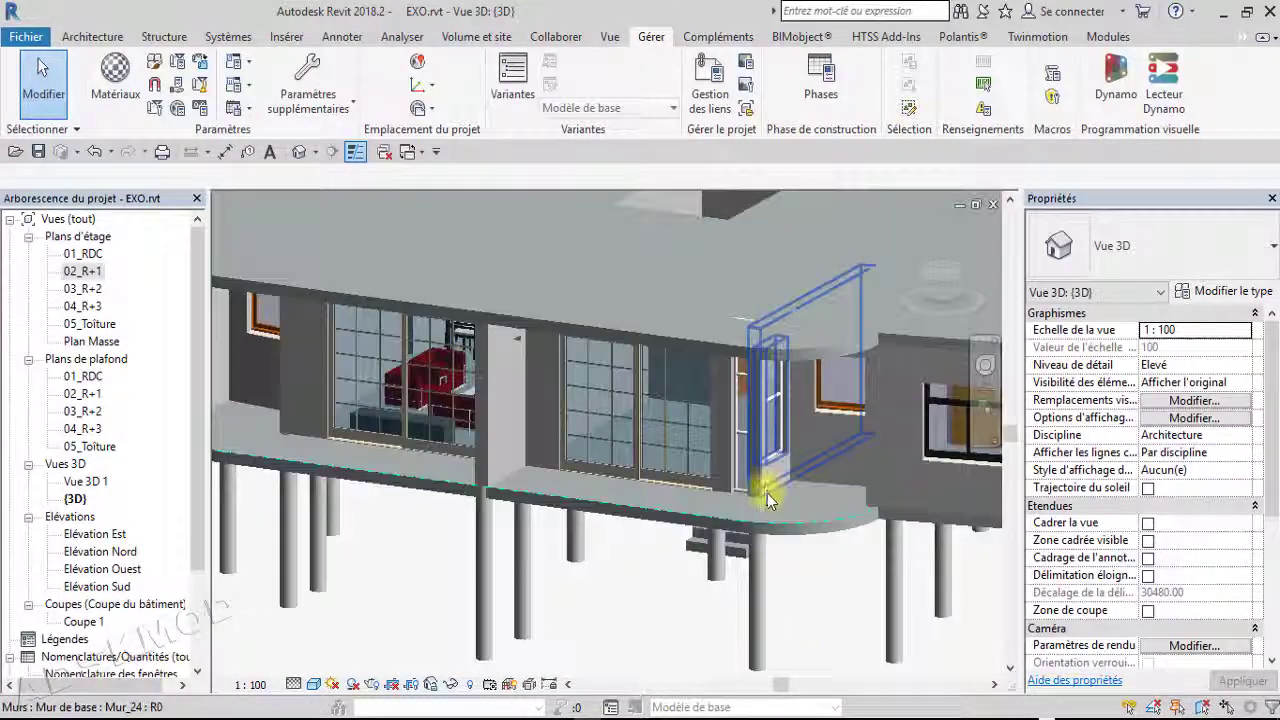
pyautogui.keyDown('shift'); pyautogui.moveTo(838, 612); pyautogui.dragTo(944, 548, button='middle'); pyautogui.keyUp('shift')
pyautogui.click(90, 36)
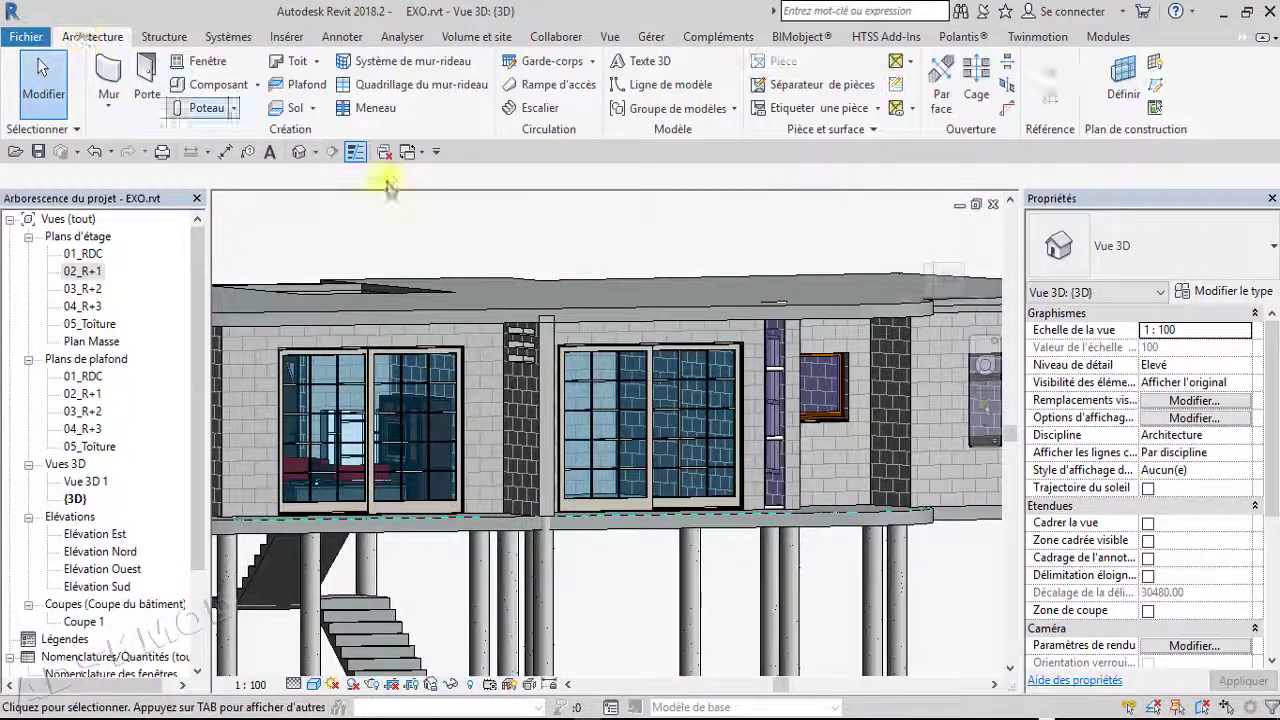